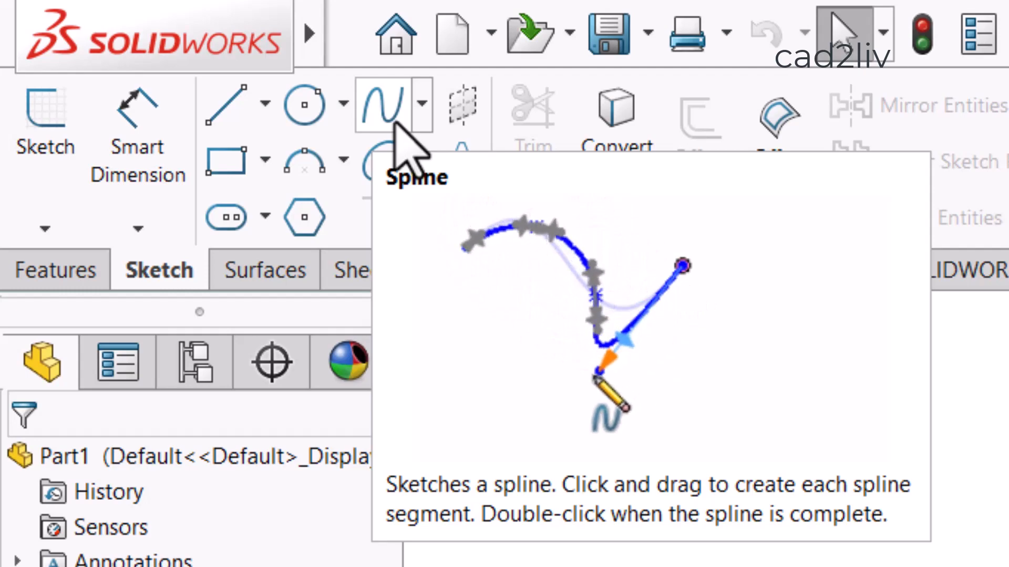
# Start a spline sketch on the Front Plane and view the sketch plane head-on
pyautogui.click(376, 125)
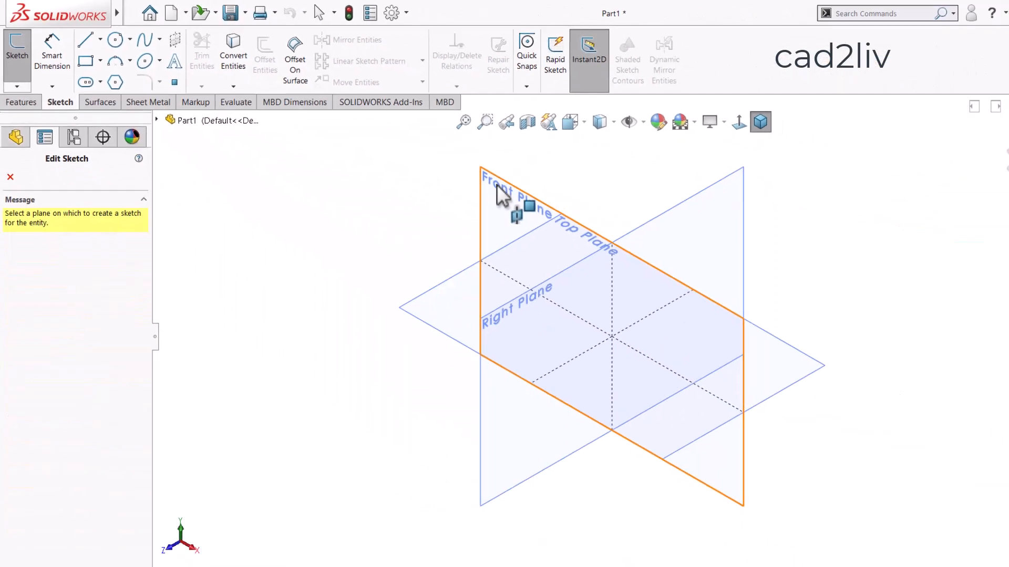
pyautogui.click(469, 179)
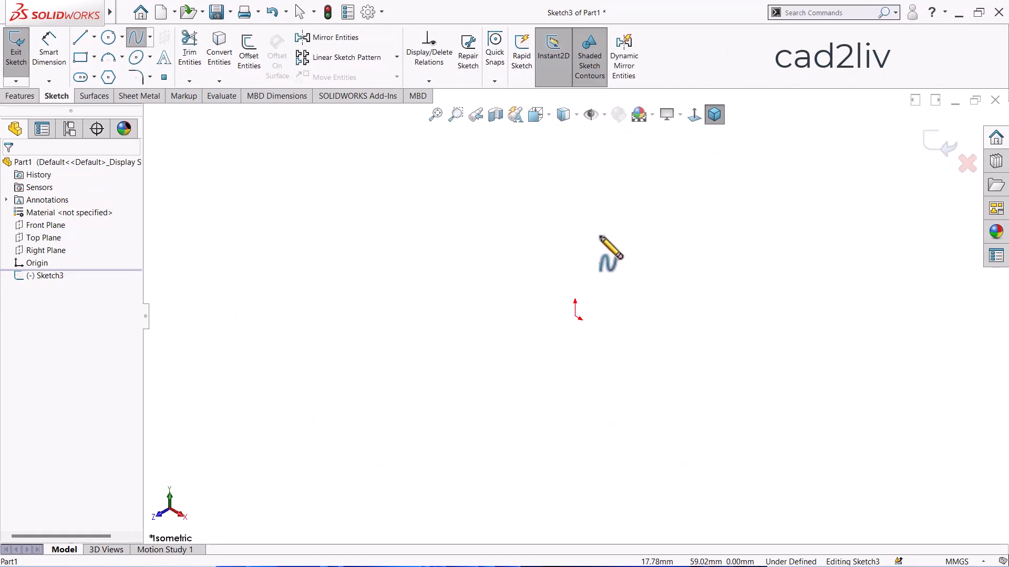
pyautogui.click(693, 112)
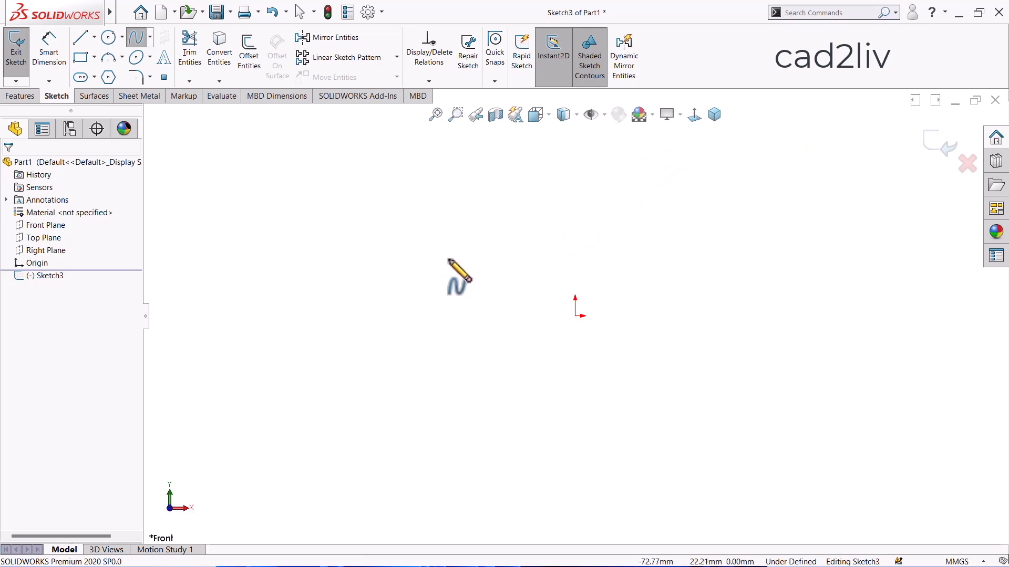
# Sketch a four-point S-shaped spline about 164 mm long above the origin and end the spline
pyautogui.click(433, 272)
pyautogui.click(513, 222)
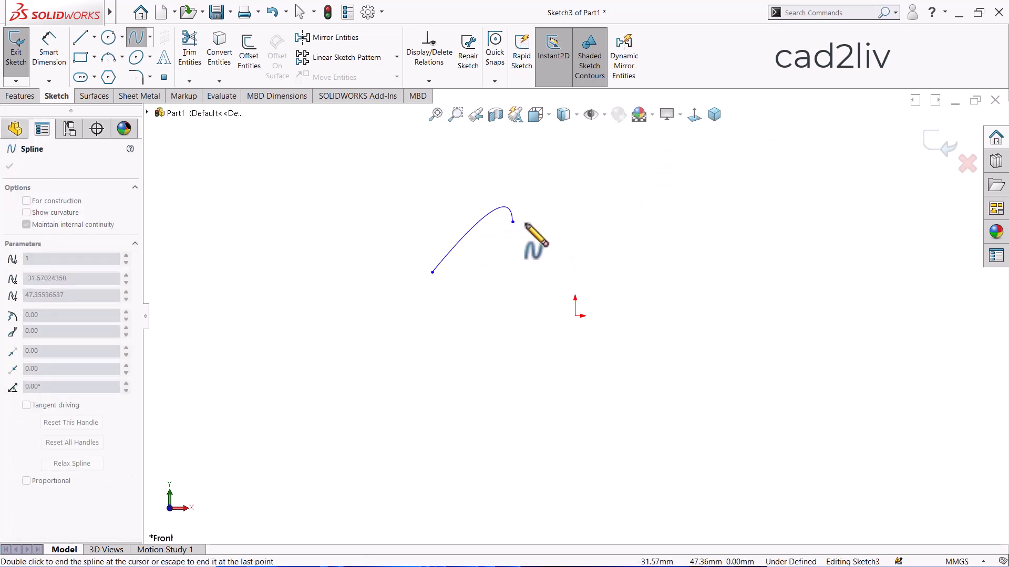
pyautogui.click(614, 255)
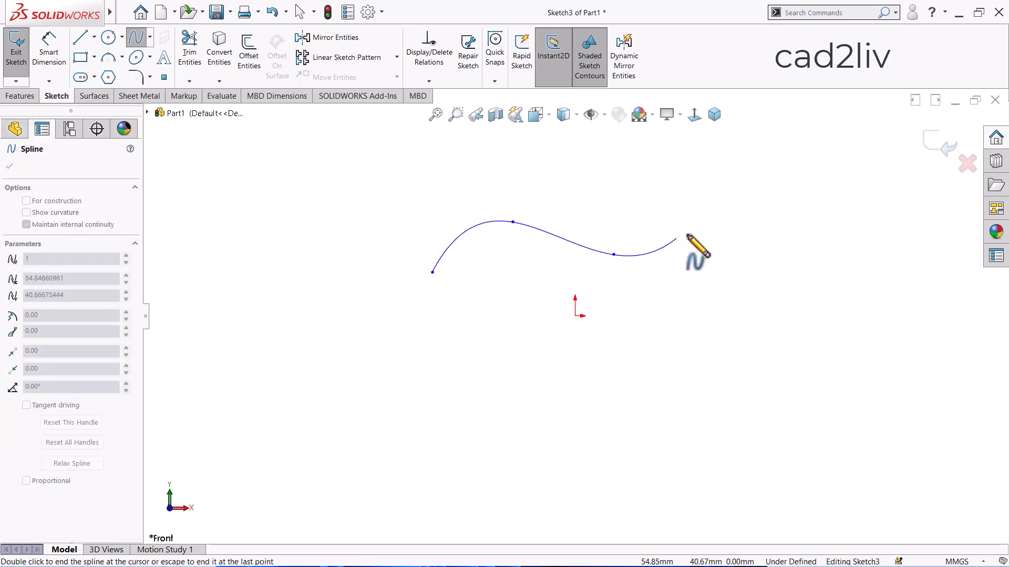
pyautogui.doubleClick(713, 218)
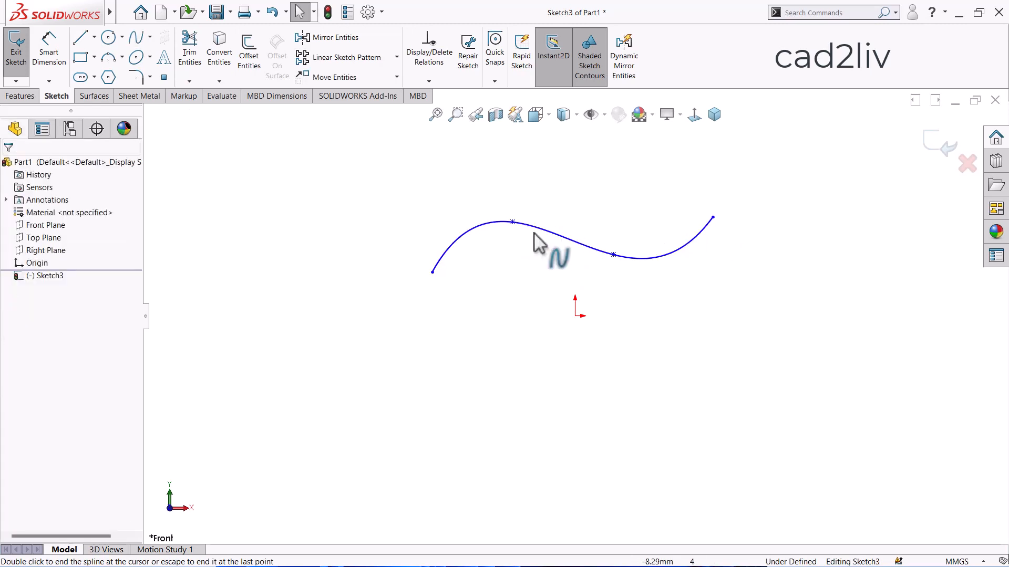
pyautogui.scroll(3, 545, 252)
pyautogui.scroll(-3, 602, 258)
pyautogui.scroll(-1, 603, 257)
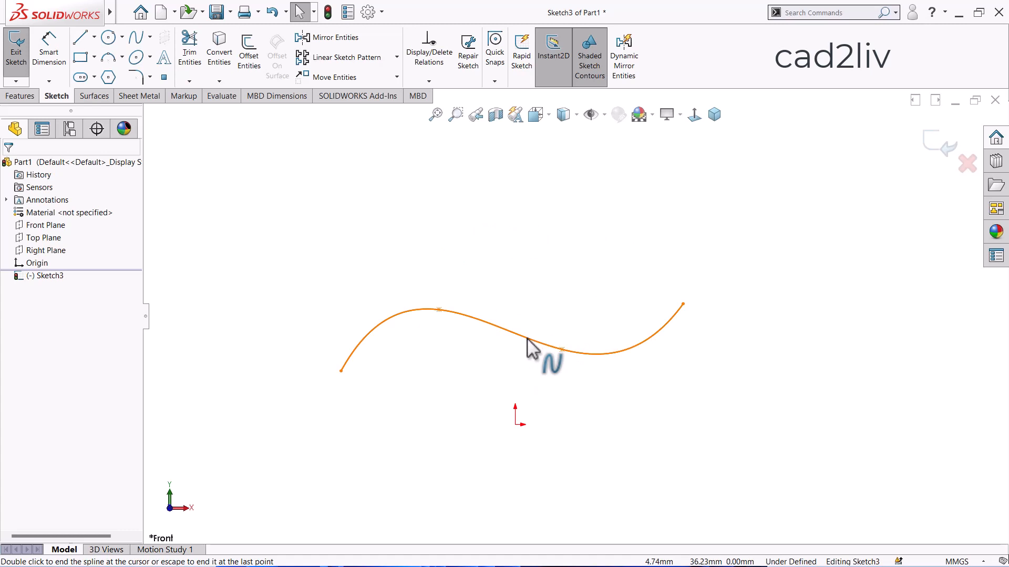
pyautogui.press('Escape')
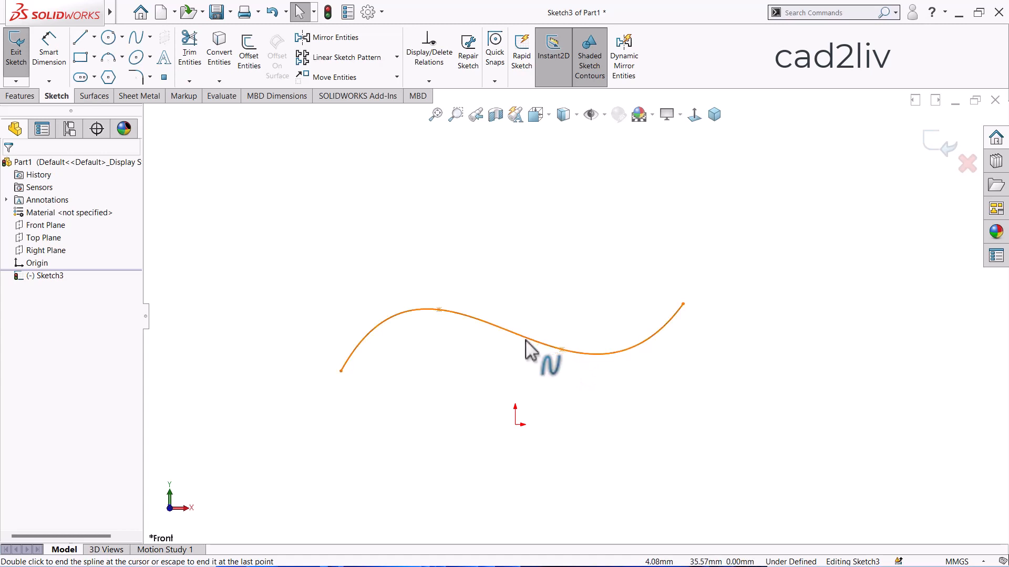
pyautogui.press('Escape')
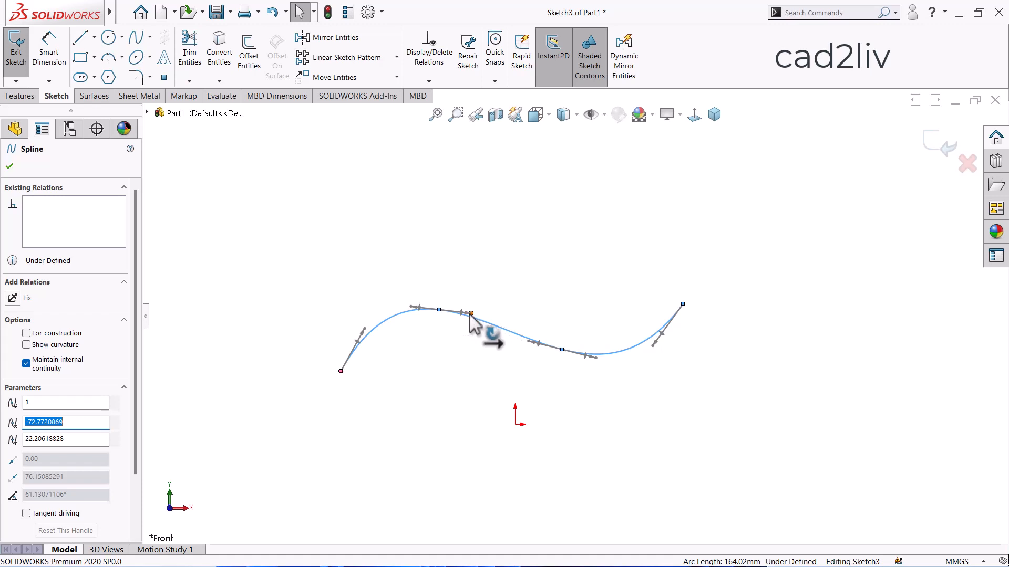
# Steepen the tangent handle at the spline's second point and delete the reshaped spline
pyautogui.moveTo(469, 314); pyautogui.dragTo(457, 257)
pyautogui.click(504, 364)
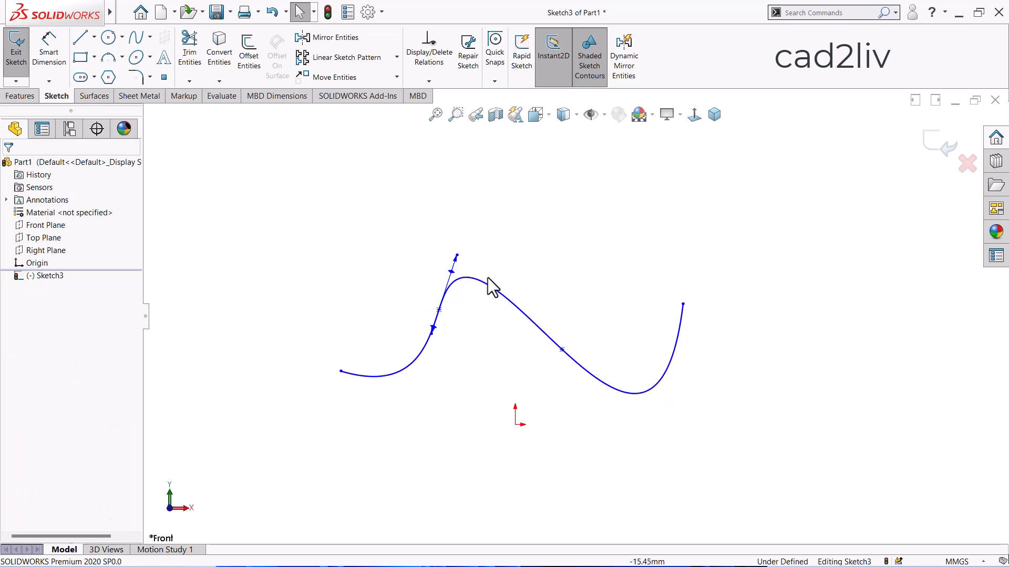
pyautogui.click(547, 343)
pyautogui.press('Delete')
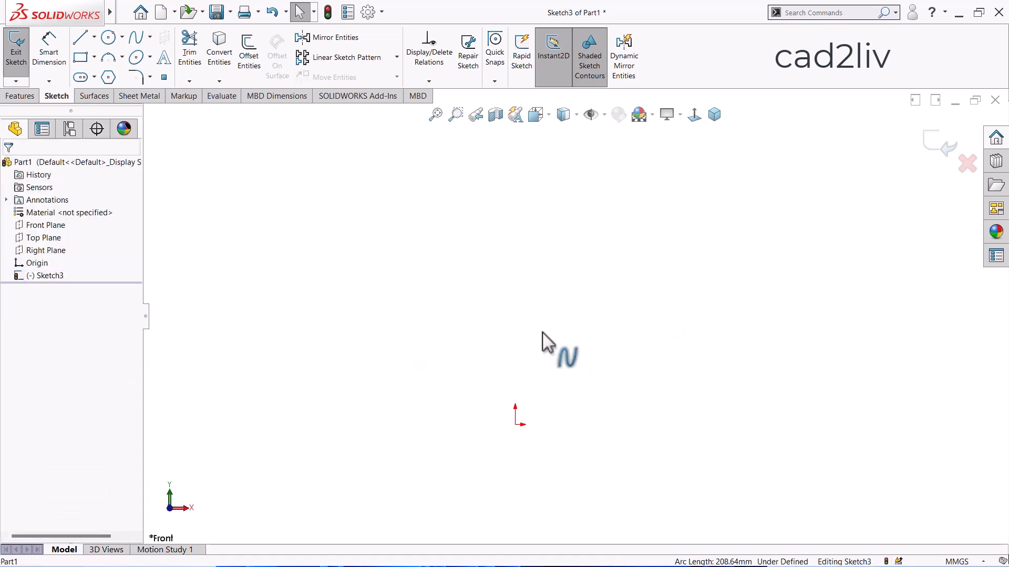
# Sketch a new four-point S-shaped spline above the origin, ending with a rising curve
pyautogui.click(135, 37)
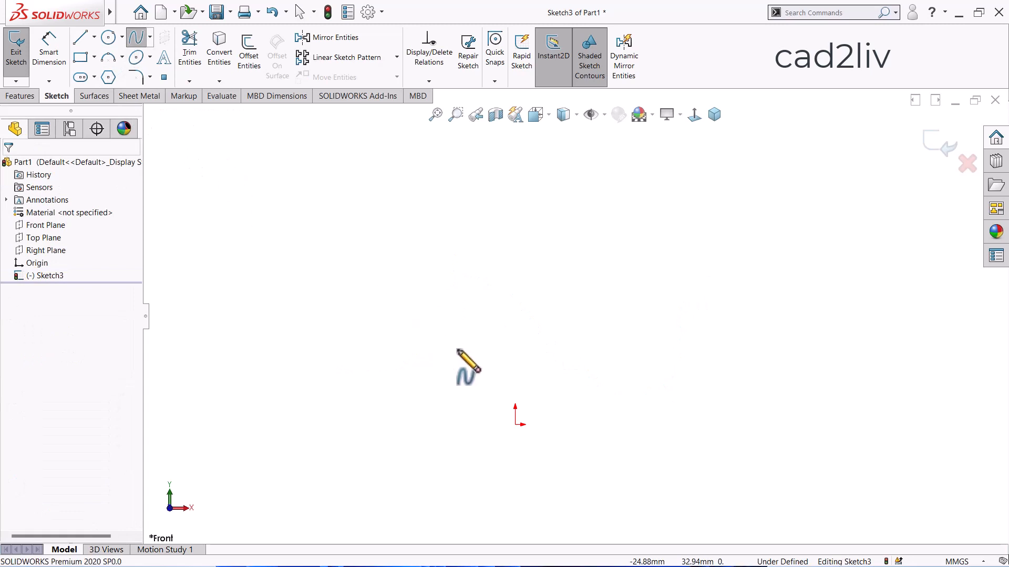
pyautogui.click(457, 376)
pyautogui.click(508, 307)
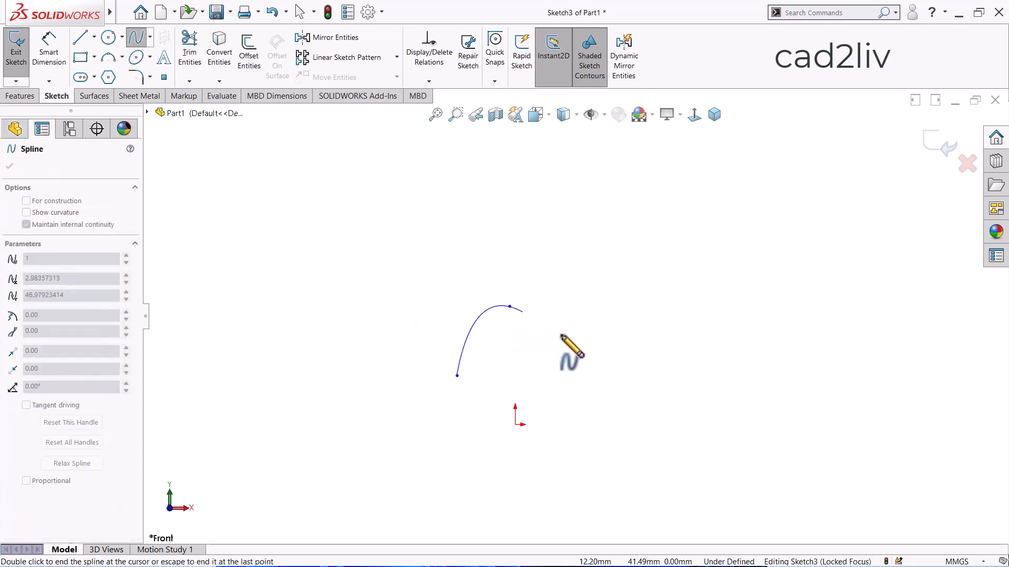
pyautogui.click(601, 357)
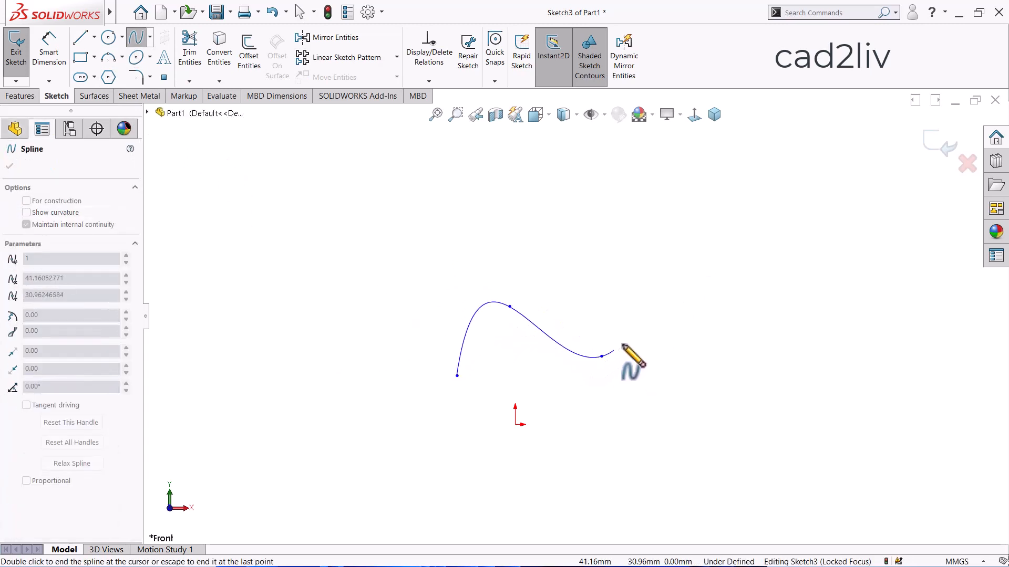
pyautogui.doubleClick(683, 301)
pyautogui.press('Escape')
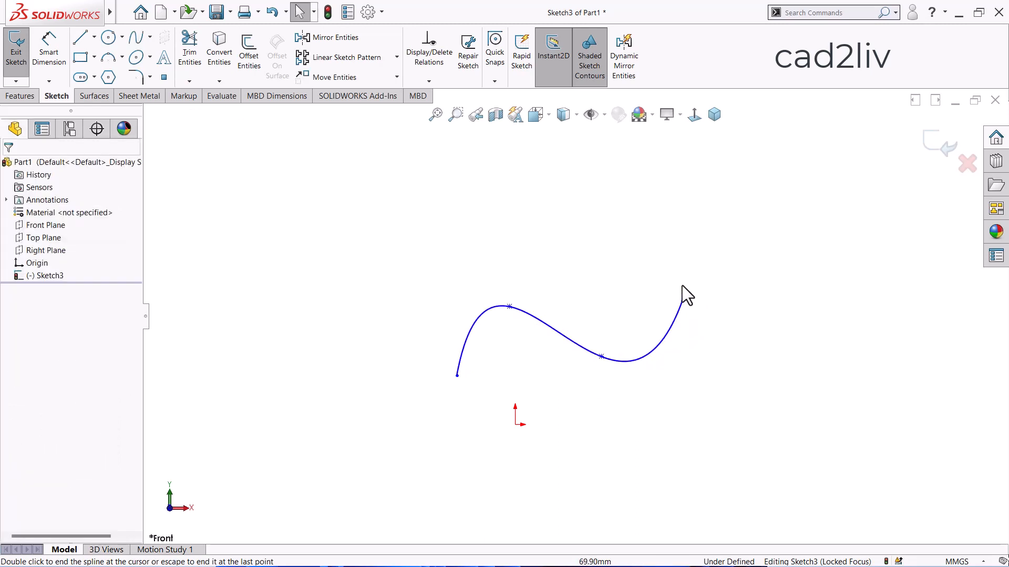
# Draw a horizontal centerline from the spline's start point, extending just past its far end
pyautogui.scroll(2, 553, 241)
pyautogui.scroll(-3, 688, 316)
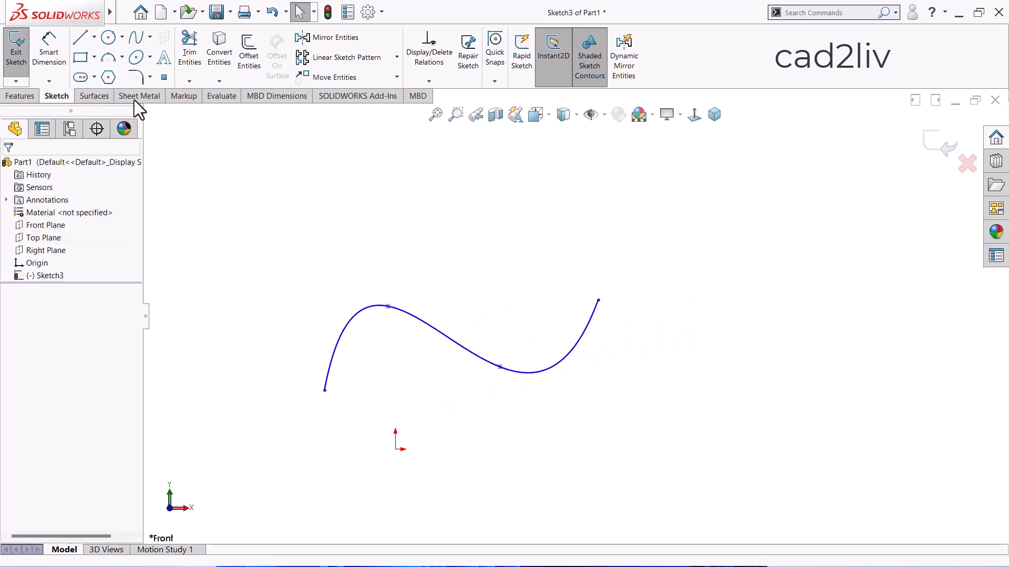
pyautogui.click(94, 37)
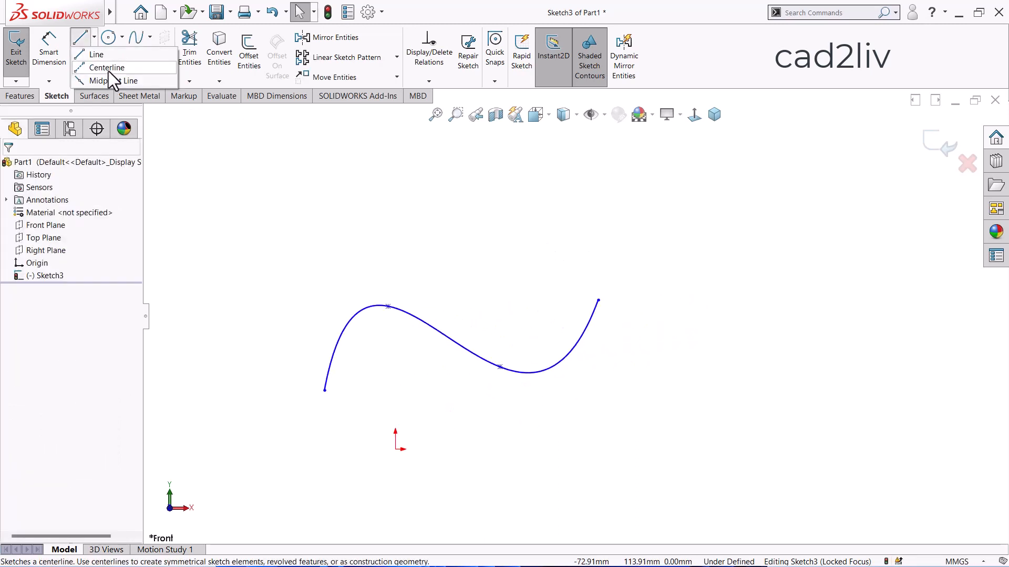
pyautogui.click(105, 69)
pyautogui.click(325, 390)
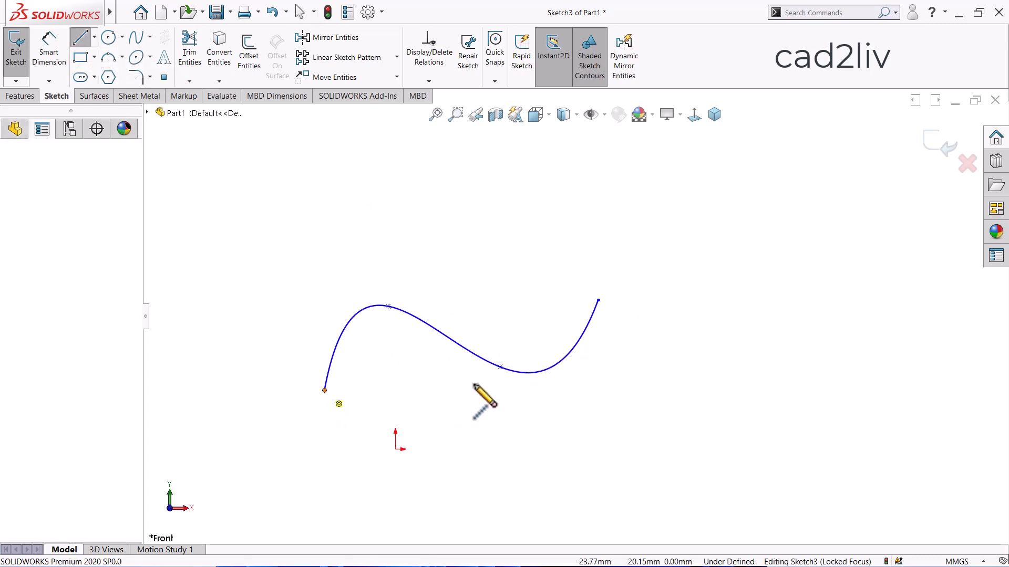
pyautogui.doubleClick(613, 390)
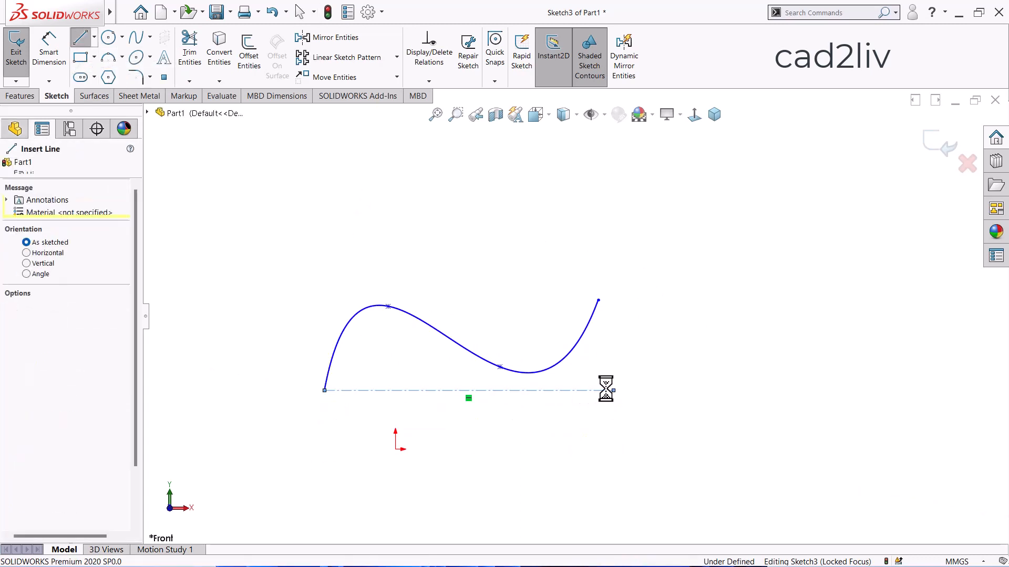
pyautogui.press('Escape')
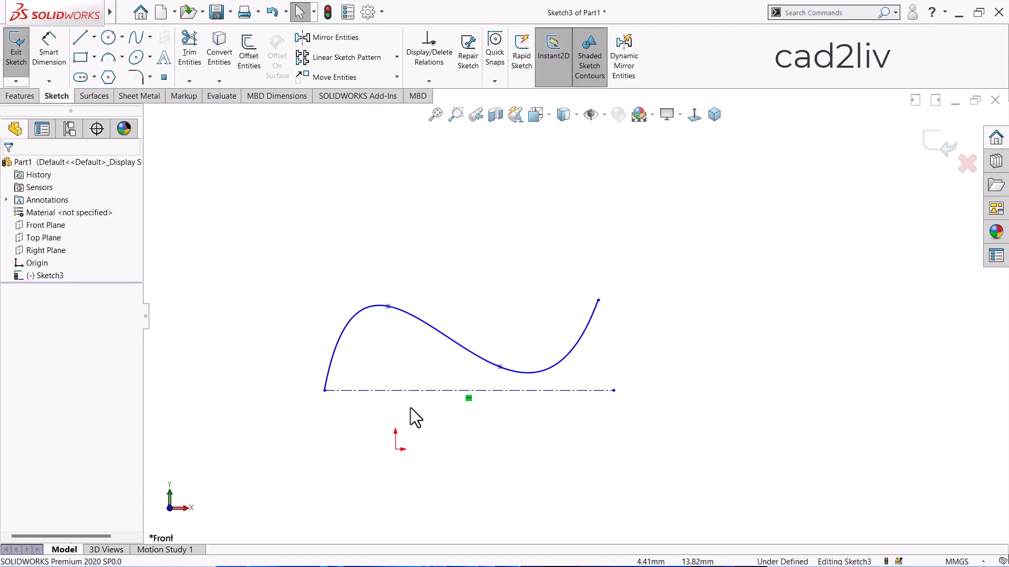
# Stretch and flatten the spline by moving its two interior points and its free endpoint
pyautogui.scroll(2, 448, 299)
pyautogui.scroll(-3, 466, 407)
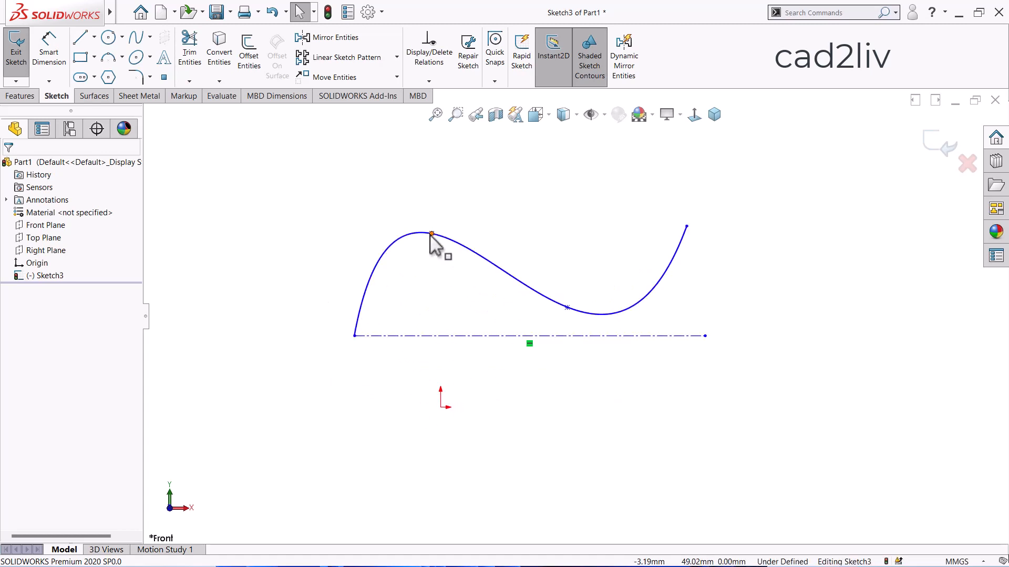
pyautogui.moveTo(432, 233); pyautogui.dragTo(459, 271)
pyautogui.moveTo(567, 308); pyautogui.dragTo(609, 309)
pyautogui.moveTo(687, 226); pyautogui.dragTo(732, 253)
pyautogui.click(528, 231)
# Dimension the tangent weight of the handle at the spline's second point to 100 mm
pyautogui.scroll(3, 559, 242)
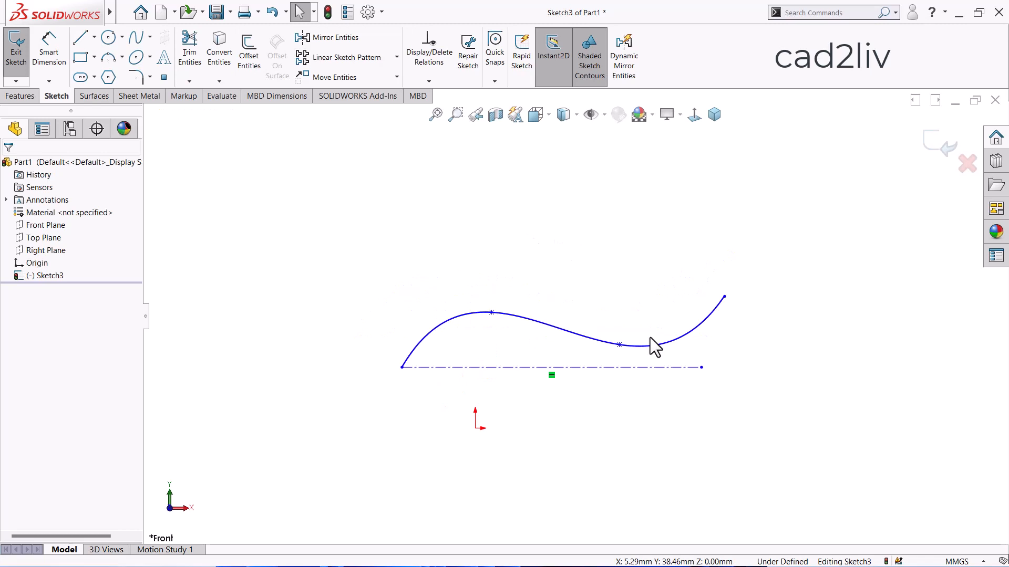
pyautogui.scroll(-2, 579, 312)
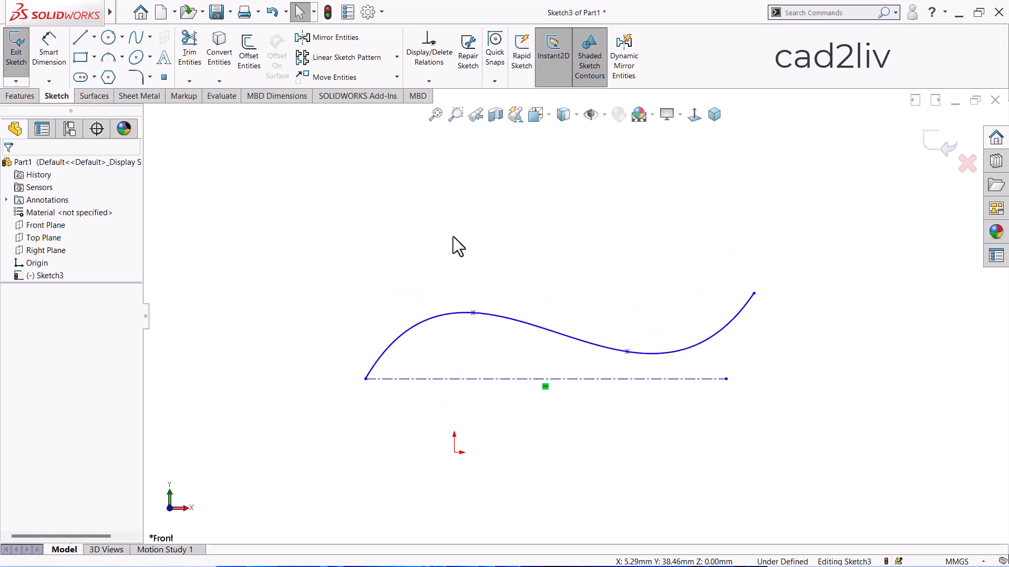
pyautogui.click(49, 50)
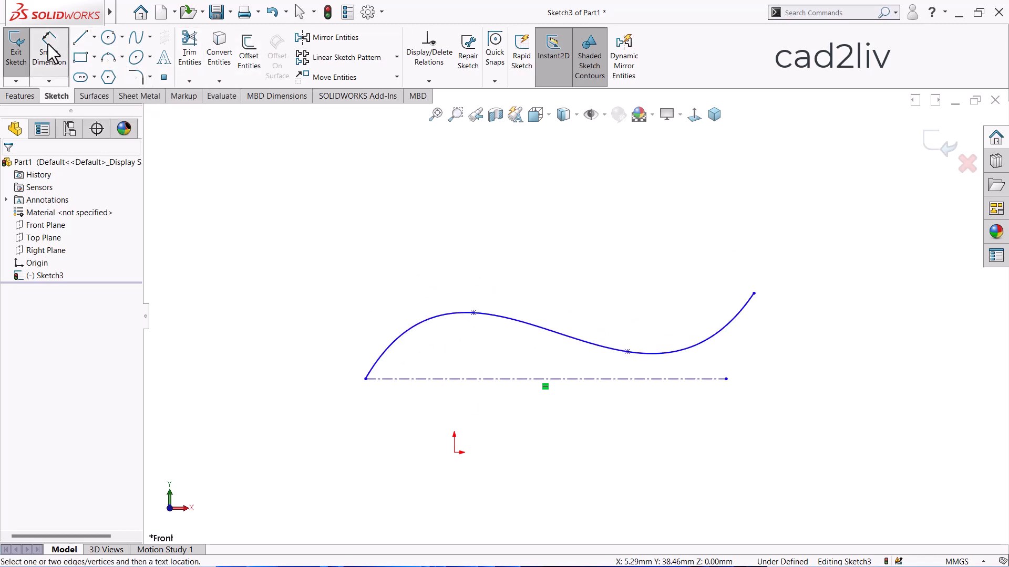
pyautogui.click(475, 314)
pyautogui.scroll(-1, 491, 305)
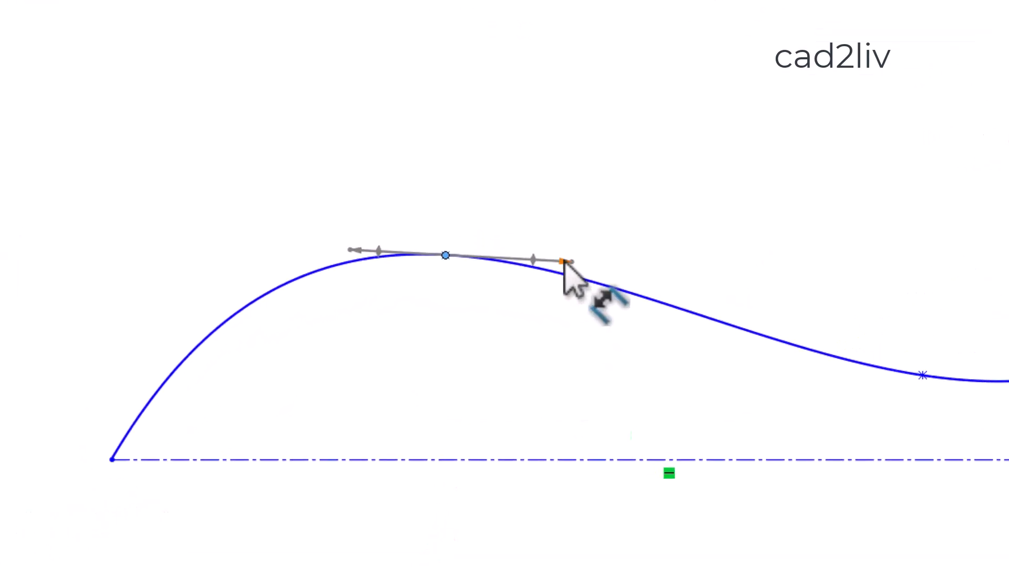
pyautogui.moveTo(565, 263); pyautogui.dragTo(584, 102)
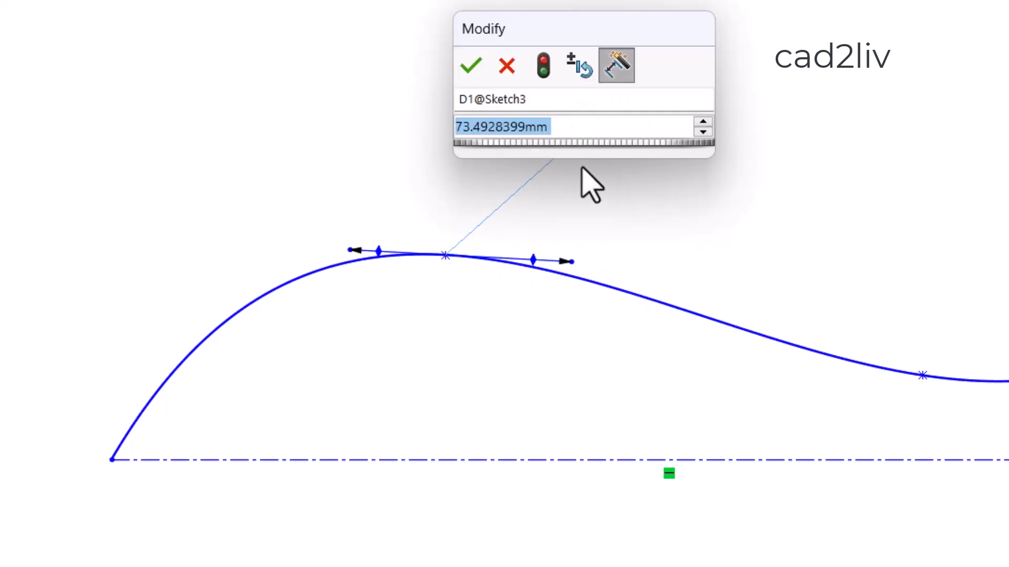
pyautogui.write('100')
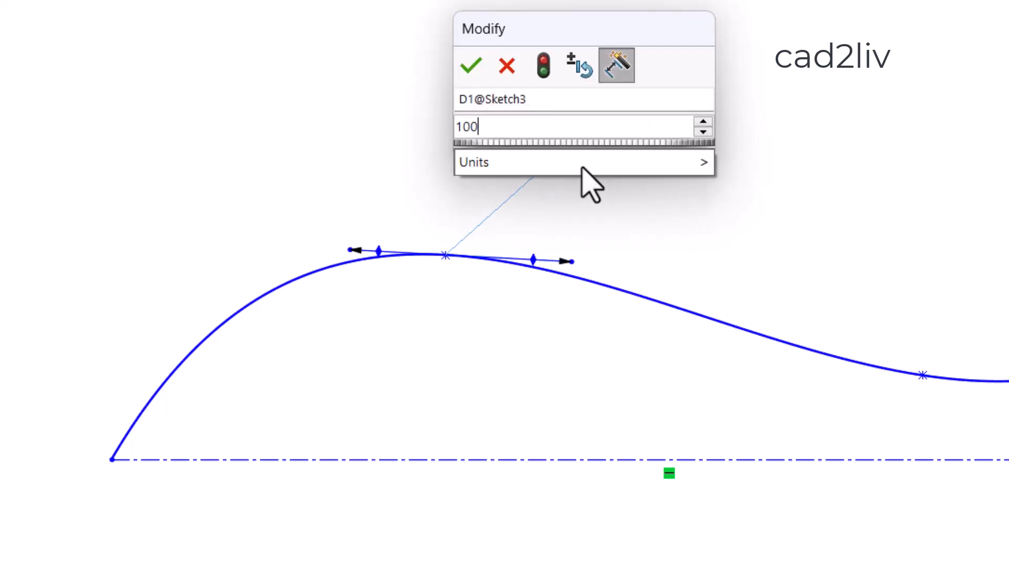
pyautogui.press('Return')
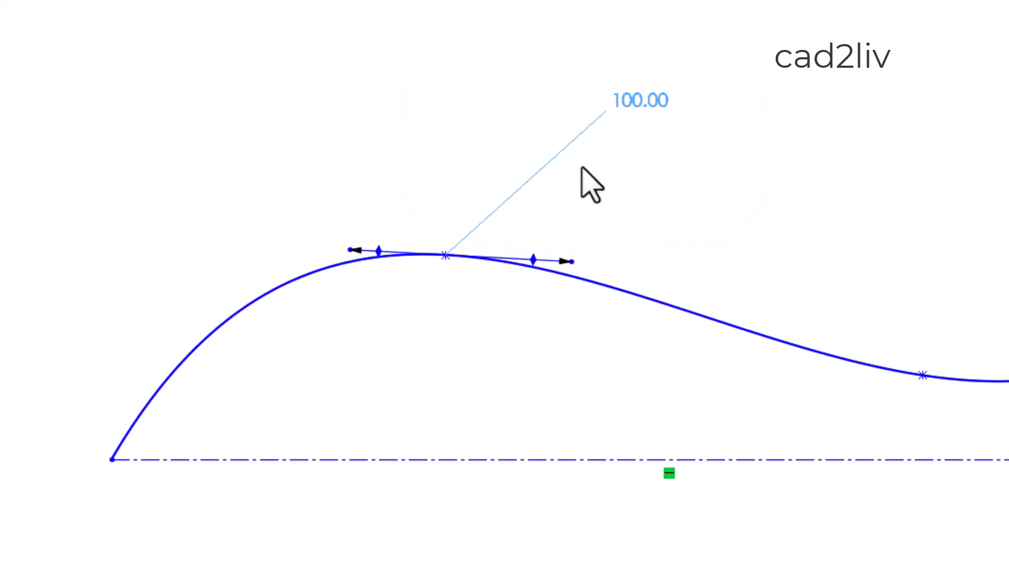
# Rotate the tangent handle at the spline's second point so the curve rises through that point
pyautogui.scroll(2, 587, 158)
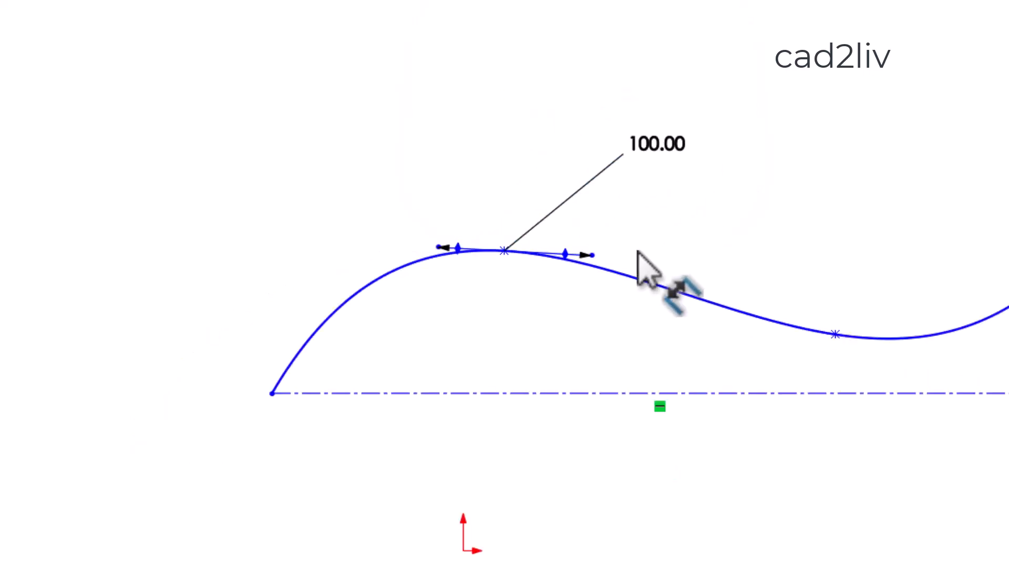
pyautogui.scroll(-2, 637, 252)
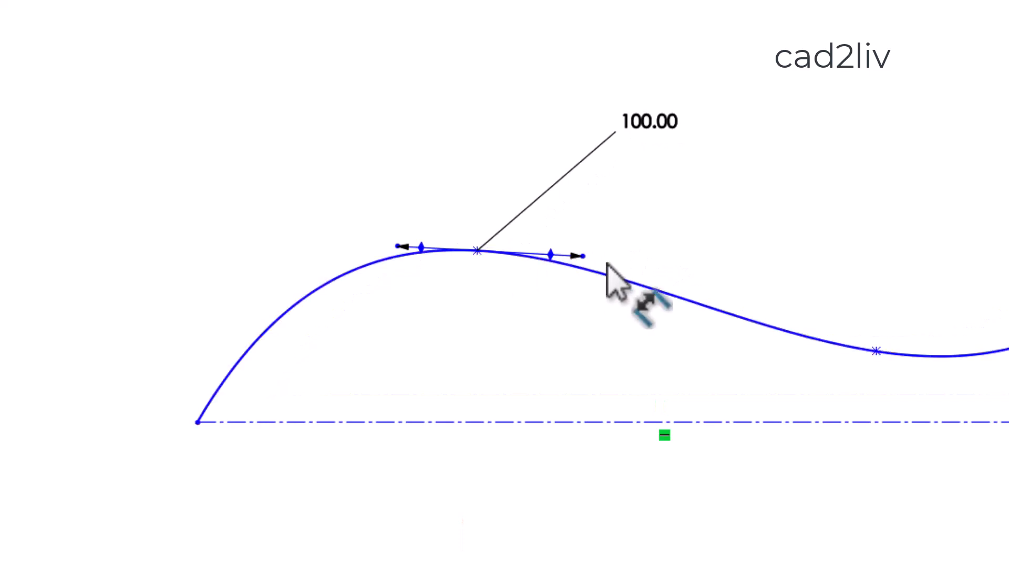
pyautogui.moveTo(584, 258); pyautogui.dragTo(652, 157)
pyautogui.moveTo(675, 250); pyautogui.dragTo(657, 184)
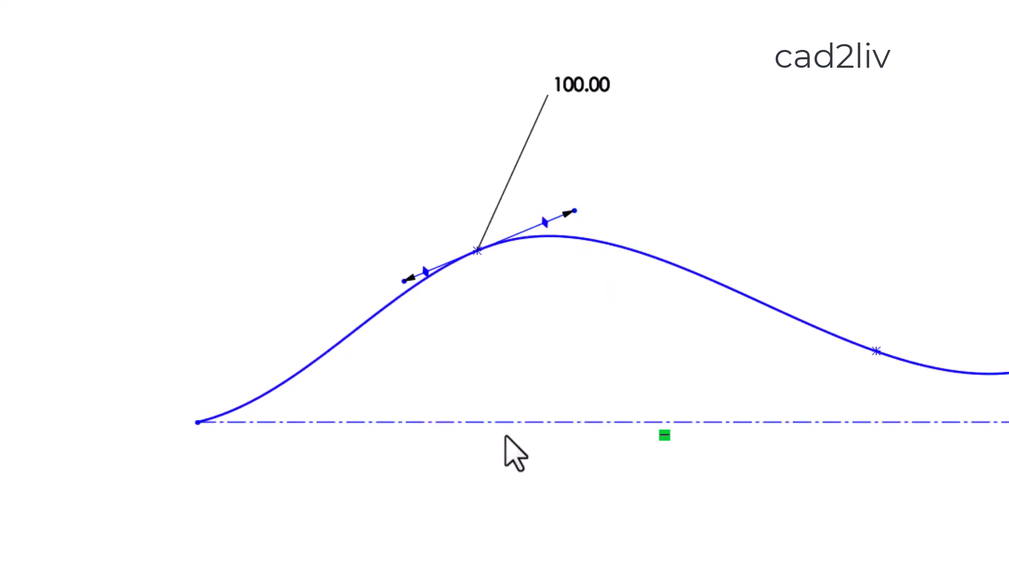
# Dimension the tangent weight at the spline's third point, placing the dimension below the centerline and keeping the proposed value
pyautogui.moveTo(324, 139); pyautogui.dragTo(333, 46, button='right')
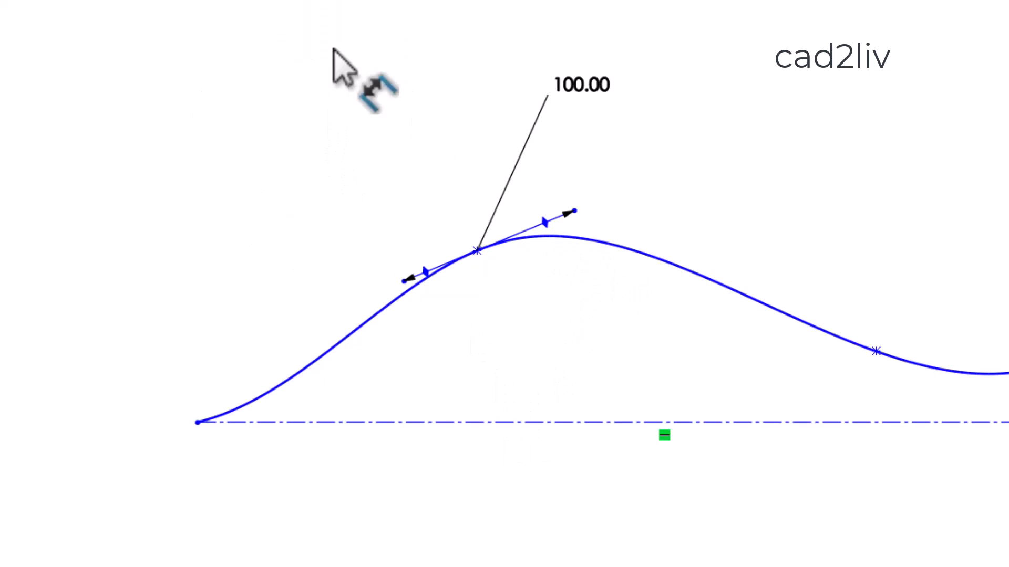
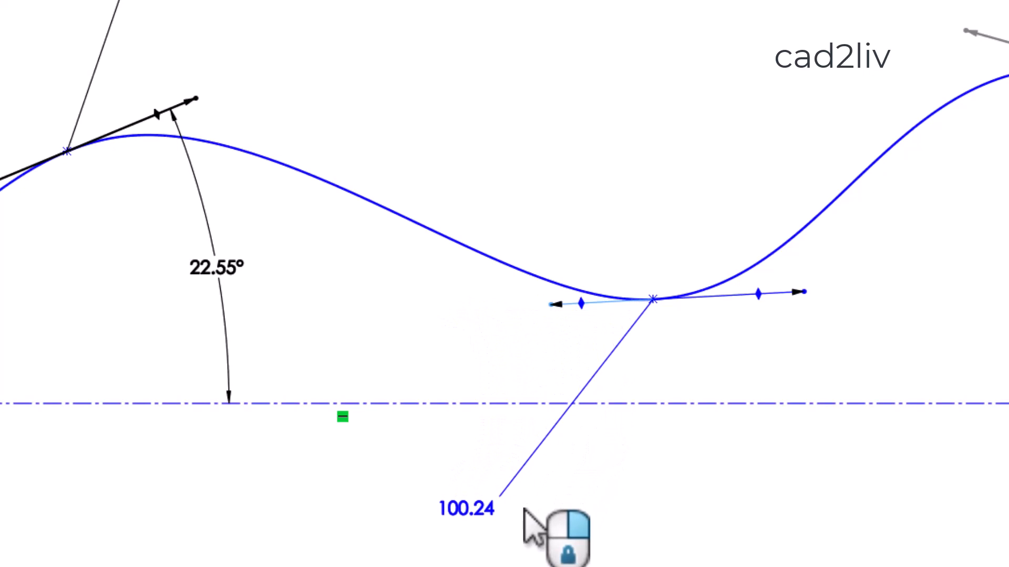
pyautogui.click(524, 508)
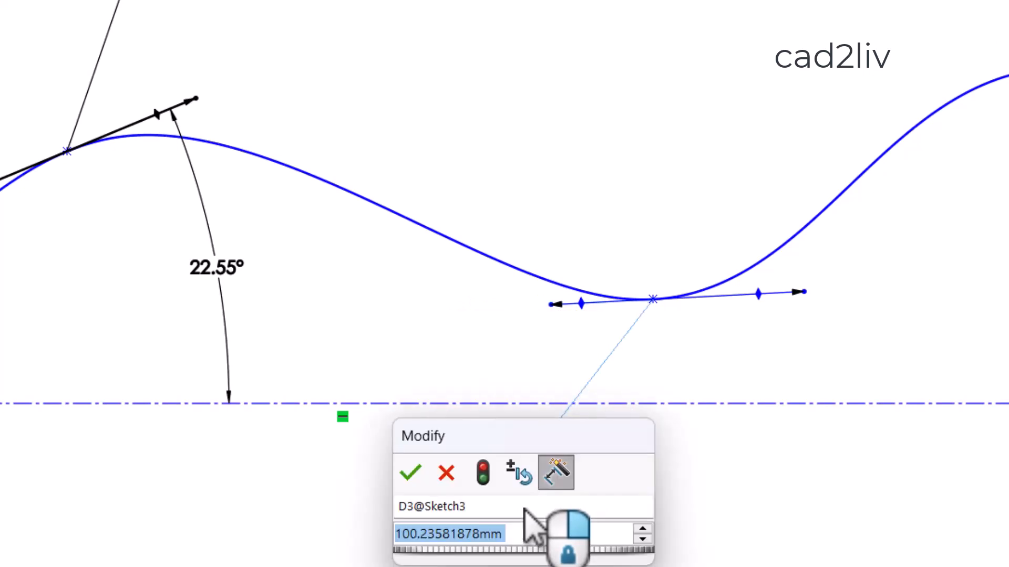
pyautogui.write('200')
pyautogui.press('Return')
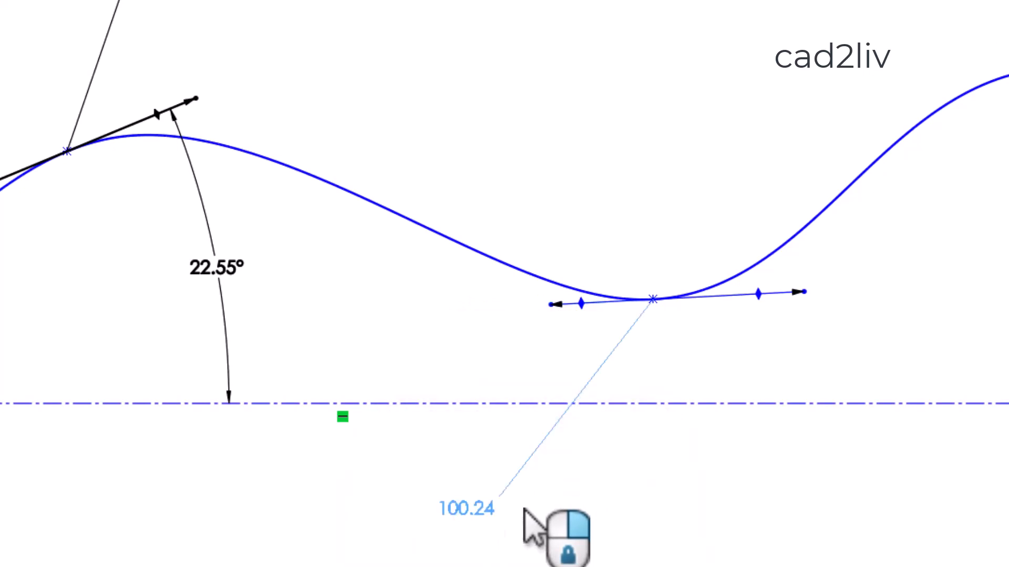
# Dimension the angle between the tangent handle at the spline's third point and the centerline, and set it to 4°
pyautogui.scroll(1, 635, 239)
pyautogui.scroll(2, 636, 234)
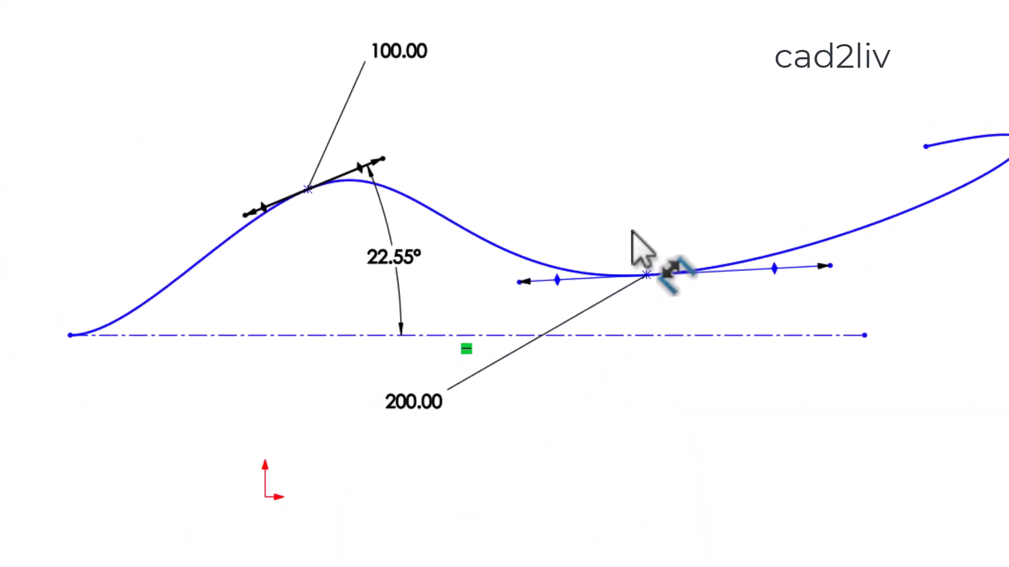
pyautogui.scroll(-3, 636, 239)
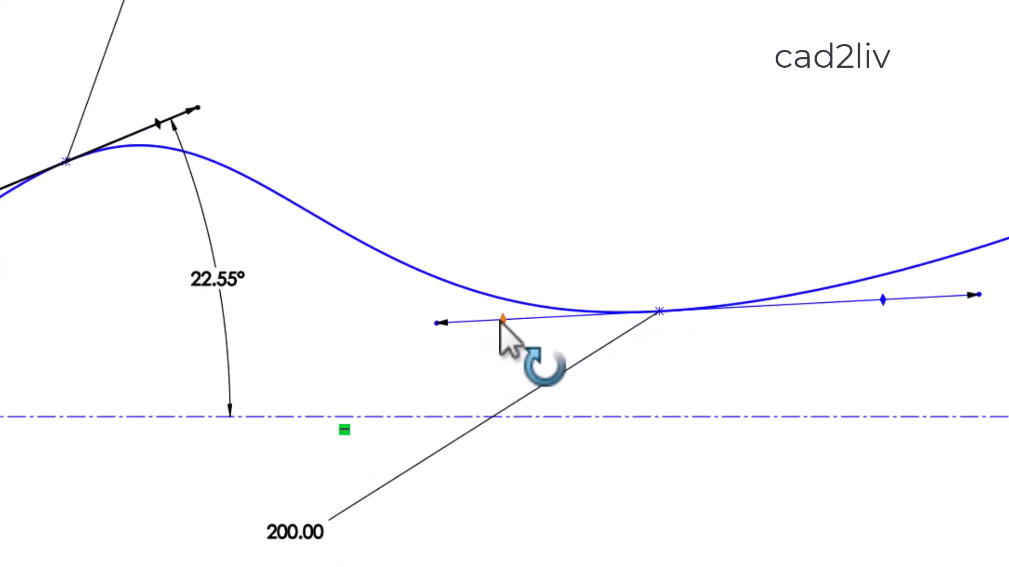
pyautogui.click(502, 321)
pyautogui.click(533, 419)
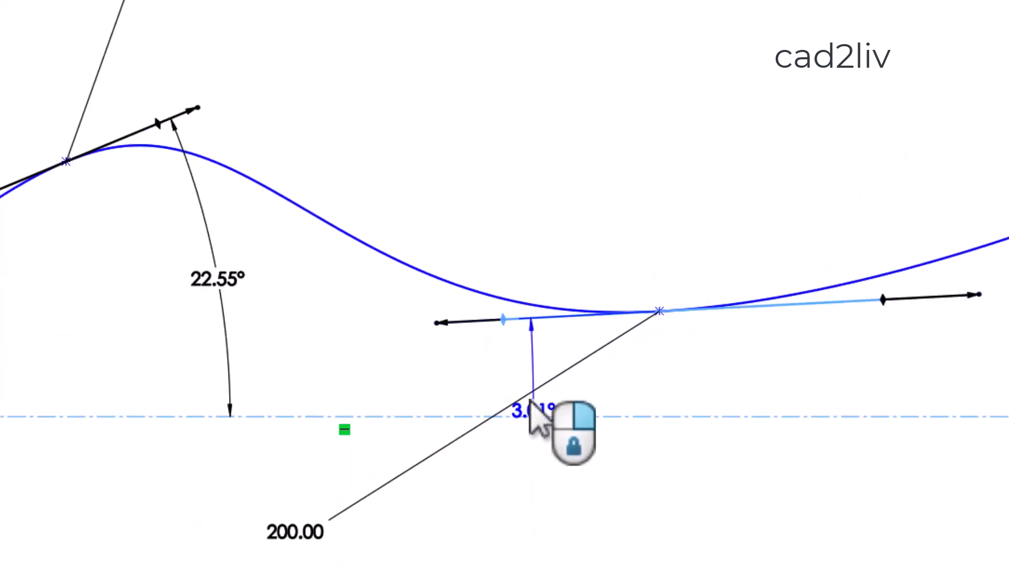
pyautogui.click(472, 390)
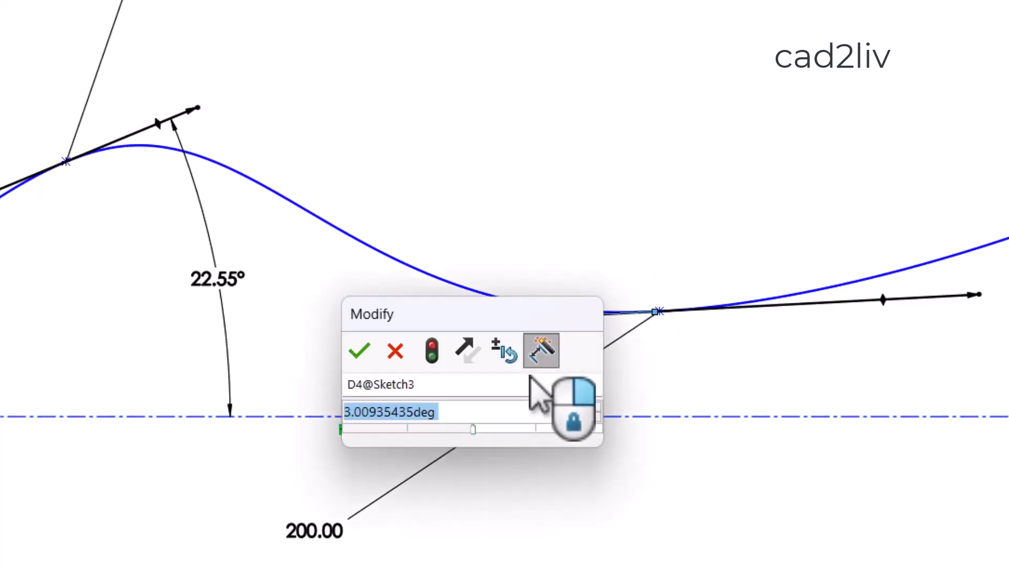
pyautogui.write('4')
pyautogui.press('Return')
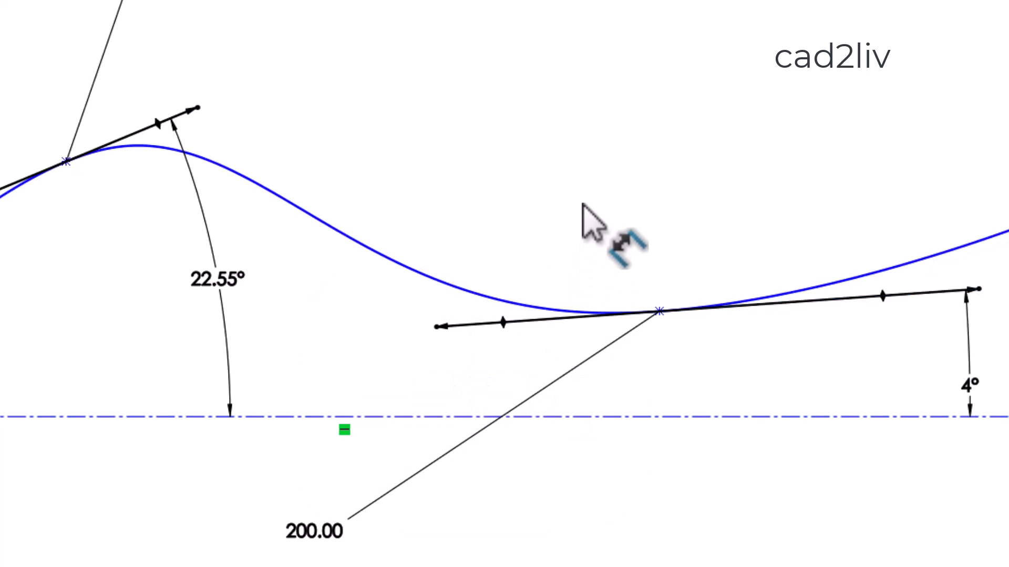
pyautogui.scroll(3, 582, 204)
pyautogui.press('Escape')
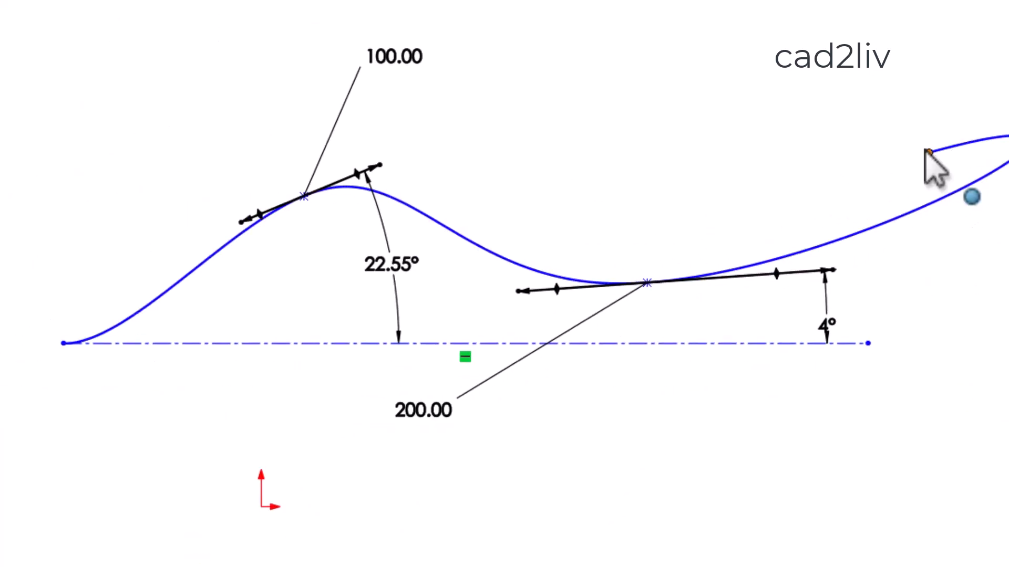
# Move the spline's free endpoint well beyond the centerline's end so the last span stretches into a gentle rise
pyautogui.moveTo(927, 151)
pyautogui.mouseDown()
pyautogui.moveTo(734, 195)
pyautogui.moveTo(780, 234)
pyautogui.moveTo(998, 174)
pyautogui.moveTo(945, 257)
pyautogui.moveTo(968, 181)
pyautogui.moveTo(962, 111)
pyautogui.moveTo(952, 160)
pyautogui.mouseUp()
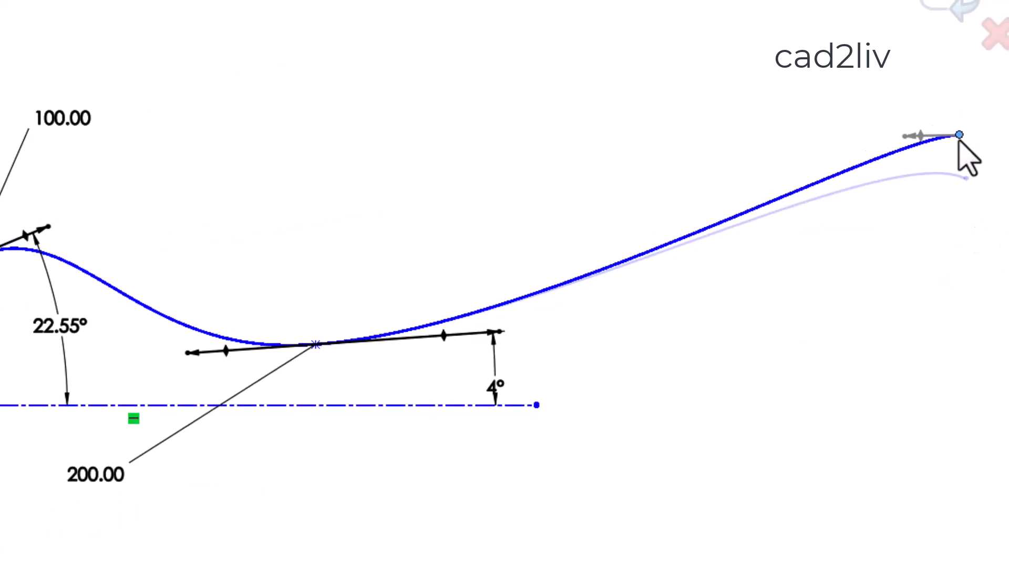
pyautogui.scroll(3, 267, 267)
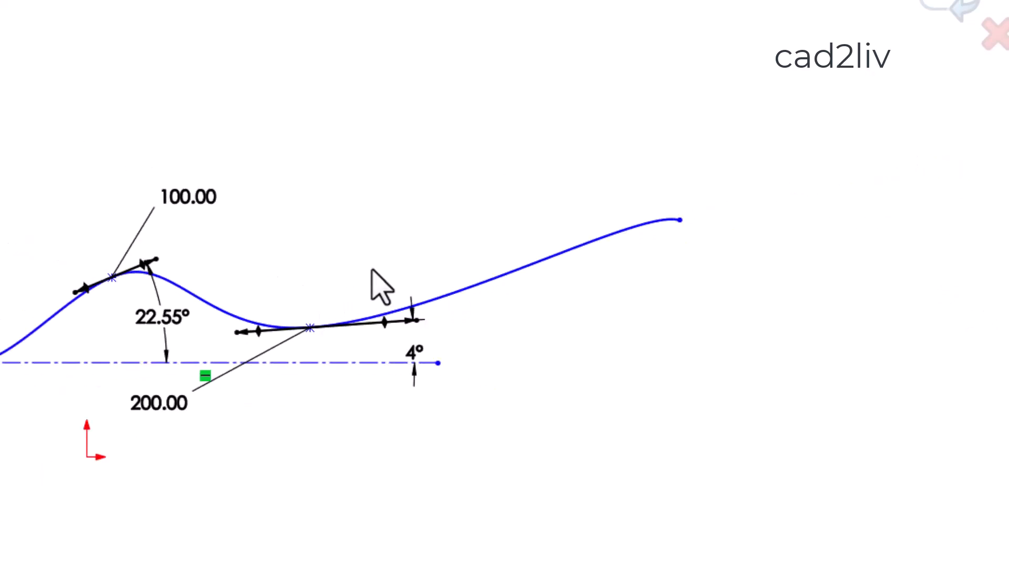
pyautogui.scroll(-3, 371, 270)
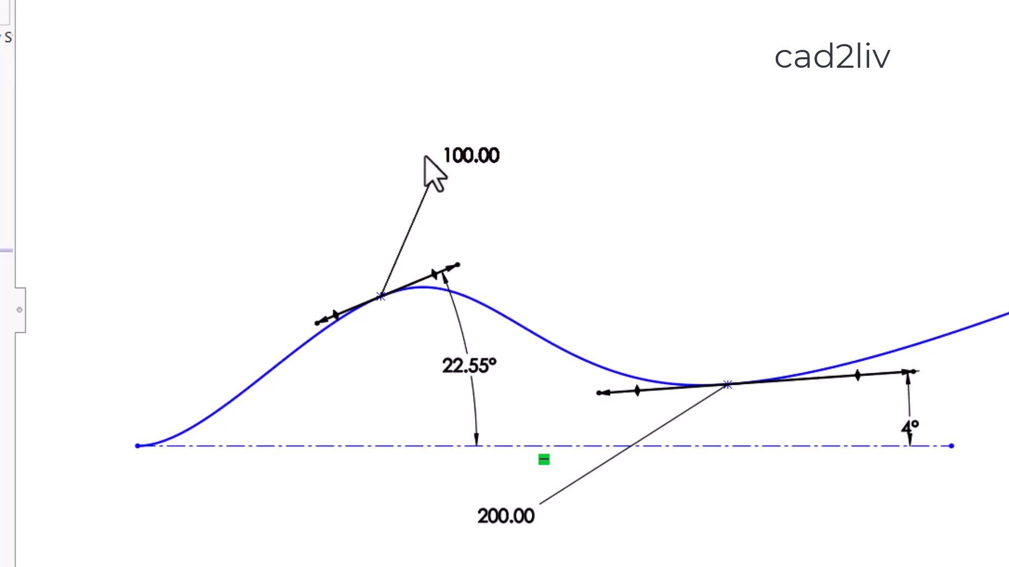
# Delete the dimensioned spline and the horizontal centerline from the sketch
pyautogui.scroll(1, 620, 241)
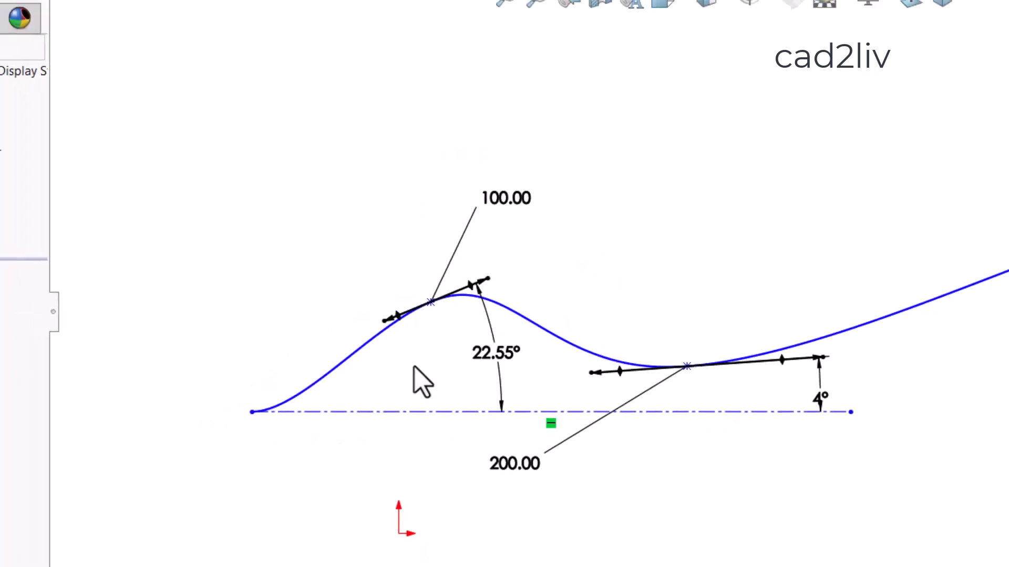
pyautogui.scroll(-1, 419, 365)
pyautogui.scroll(1, 418, 361)
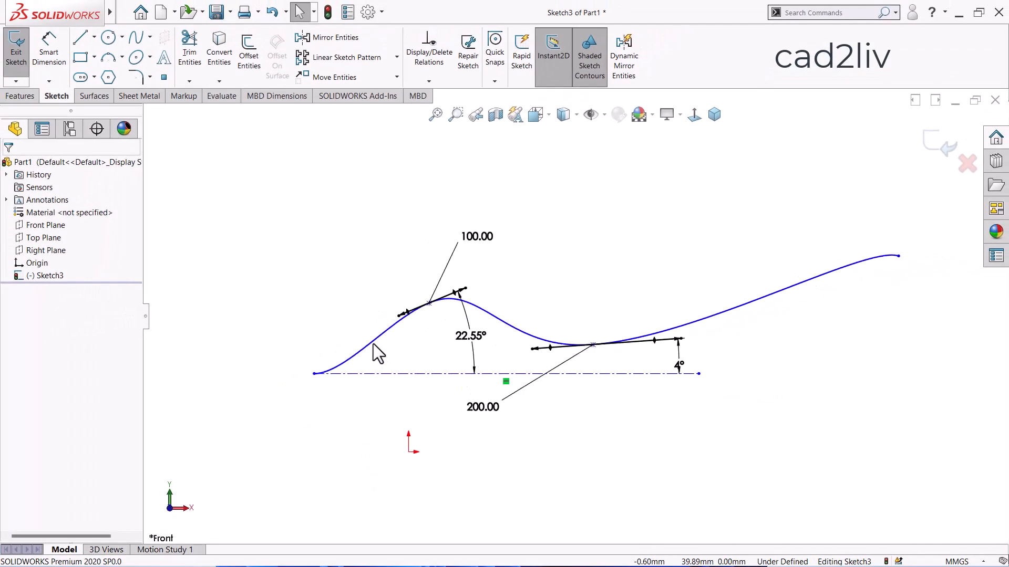
pyautogui.scroll(1, 374, 346)
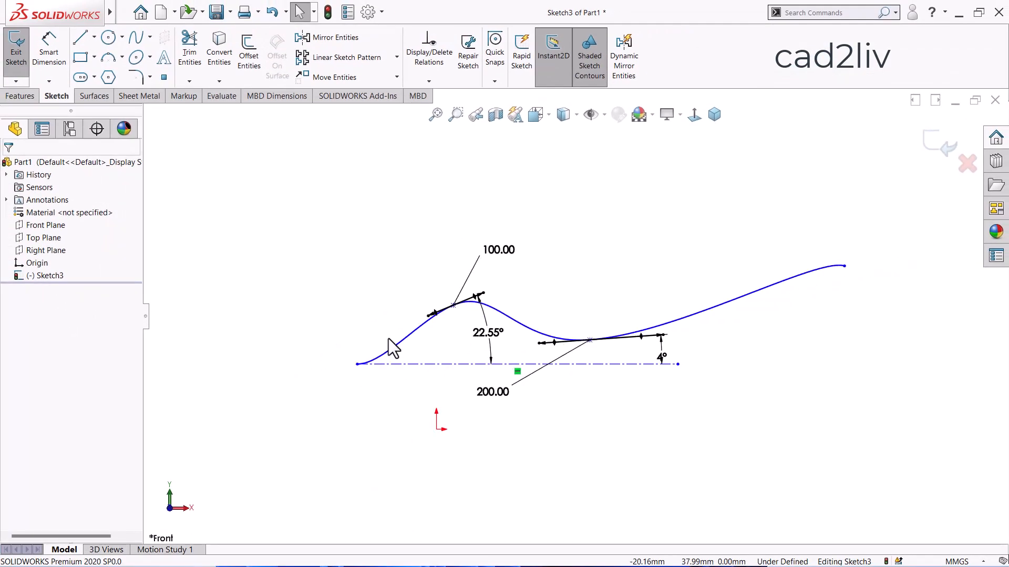
pyautogui.scroll(-1, 816, 258)
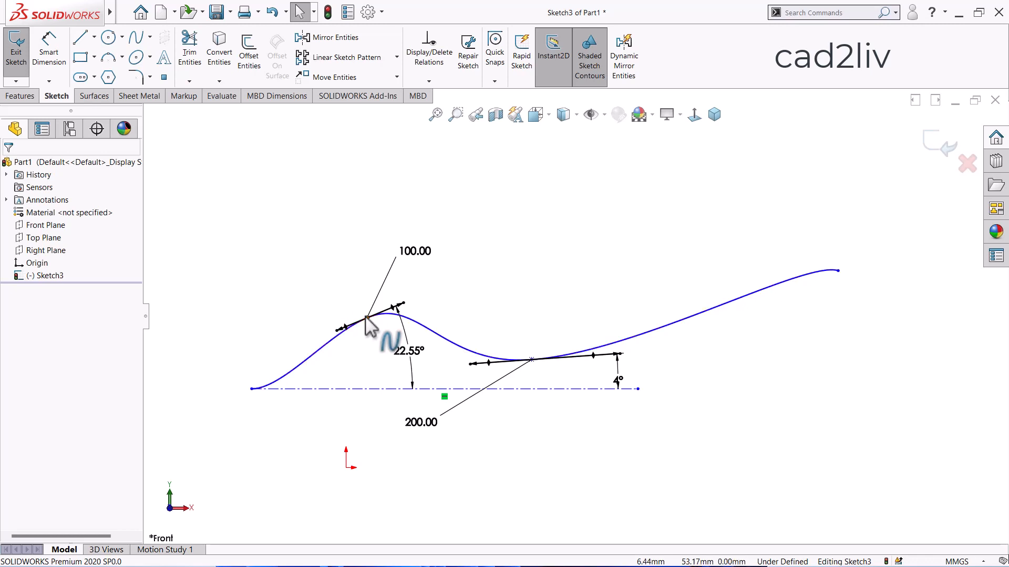
pyautogui.click(417, 322)
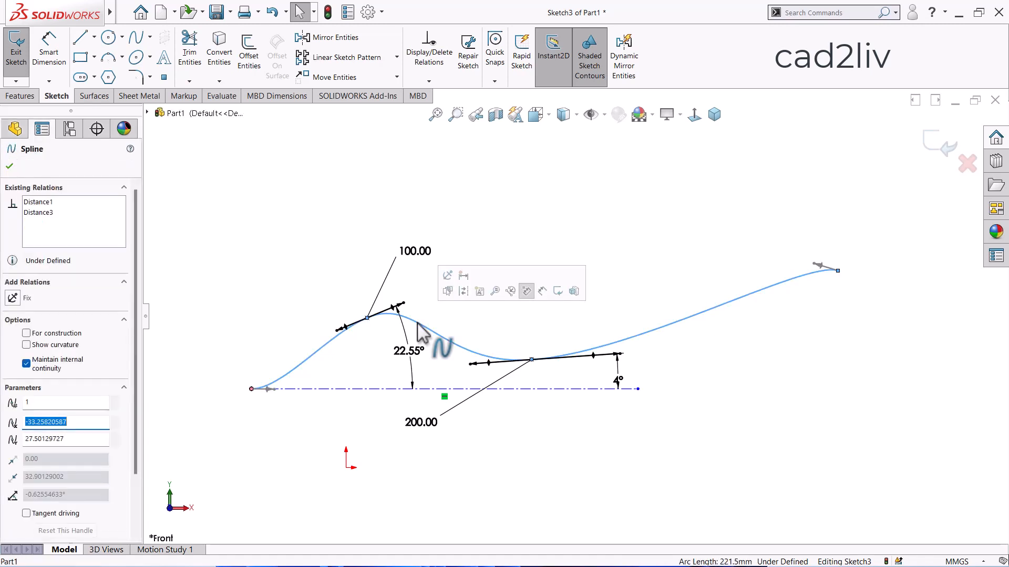
pyautogui.press('Delete')
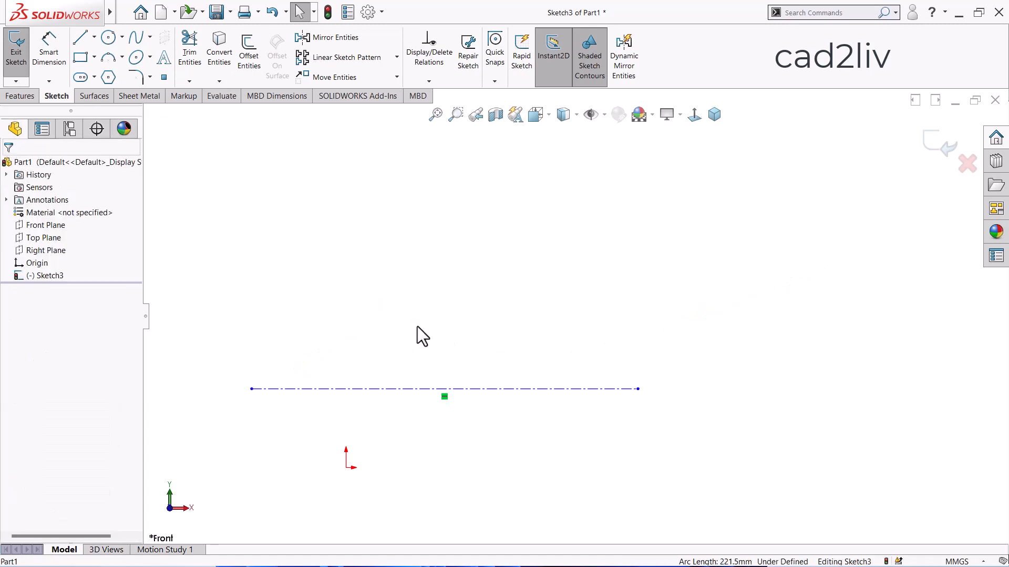
pyautogui.click(414, 387)
pyautogui.press('Delete')
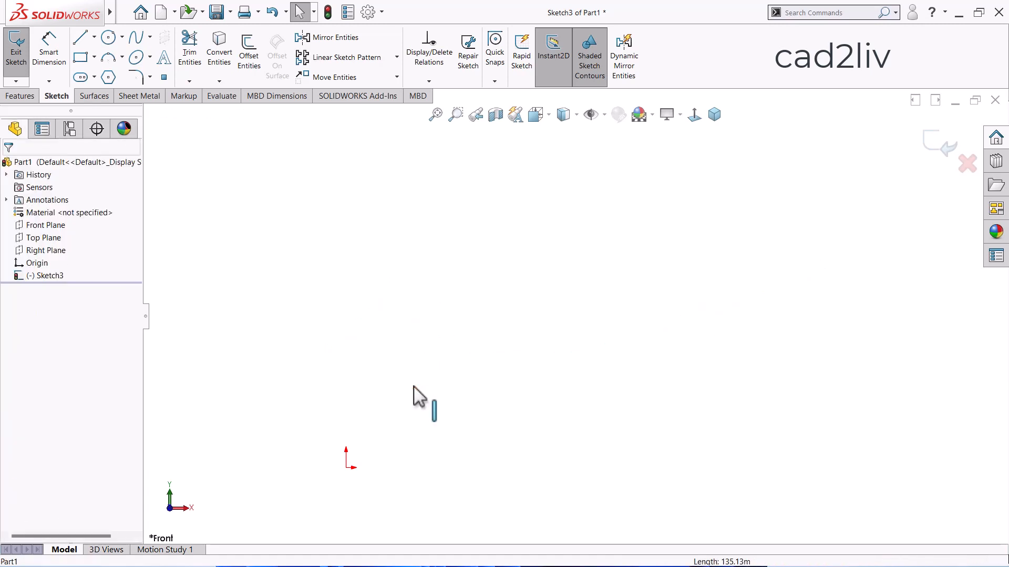
# Sketch a wavy spline through six points above the origin, alternating high and low, and finish it at a raised endpoint
pyautogui.click(136, 37)
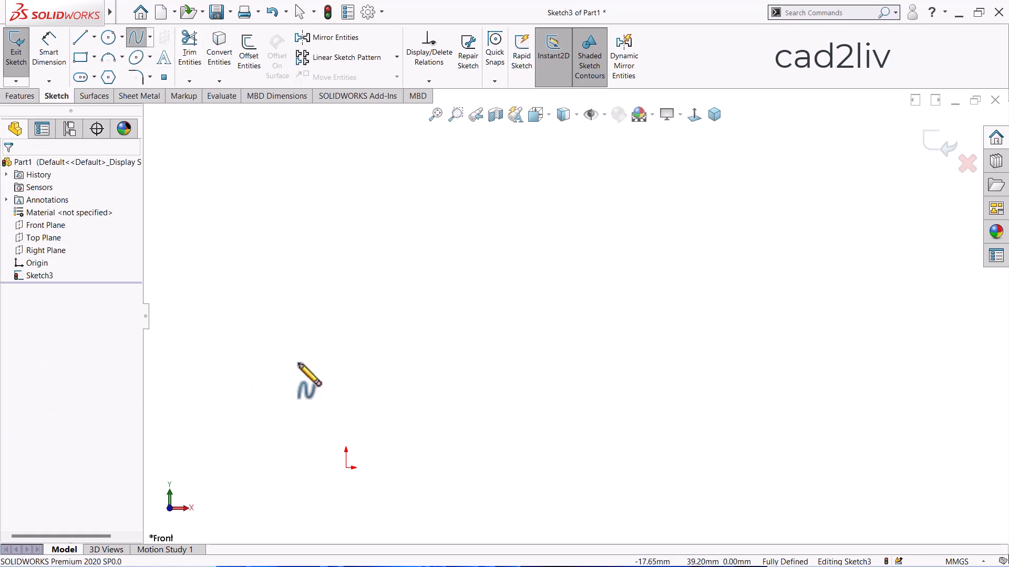
pyautogui.click(284, 391)
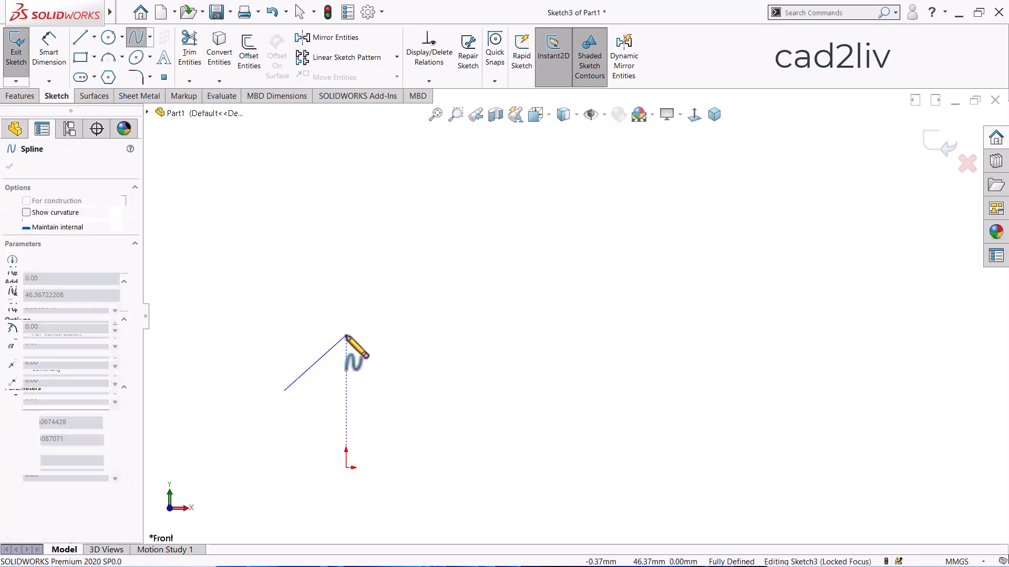
pyautogui.click(343, 338)
pyautogui.click(454, 374)
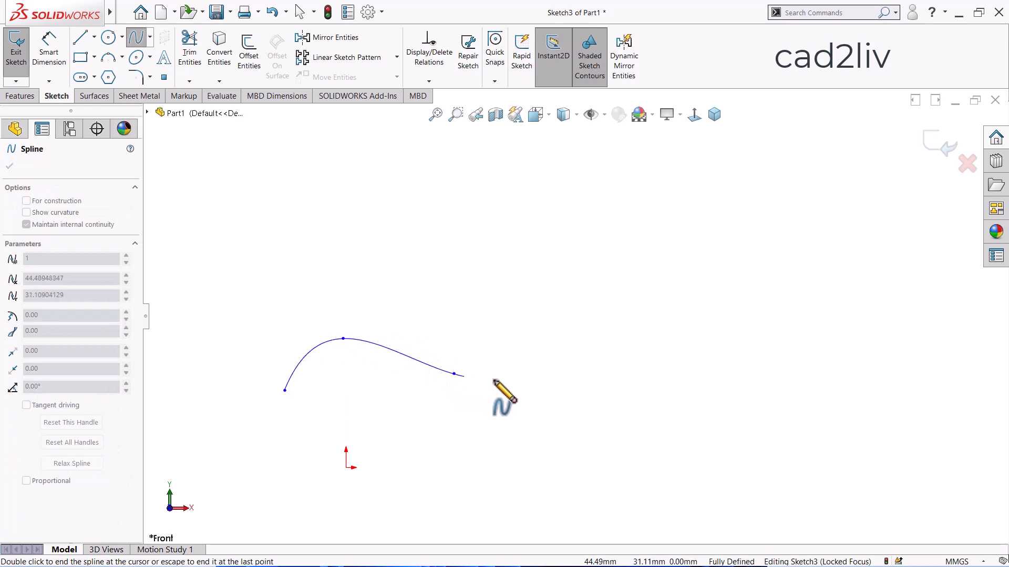
pyautogui.click(565, 351)
pyautogui.click(667, 376)
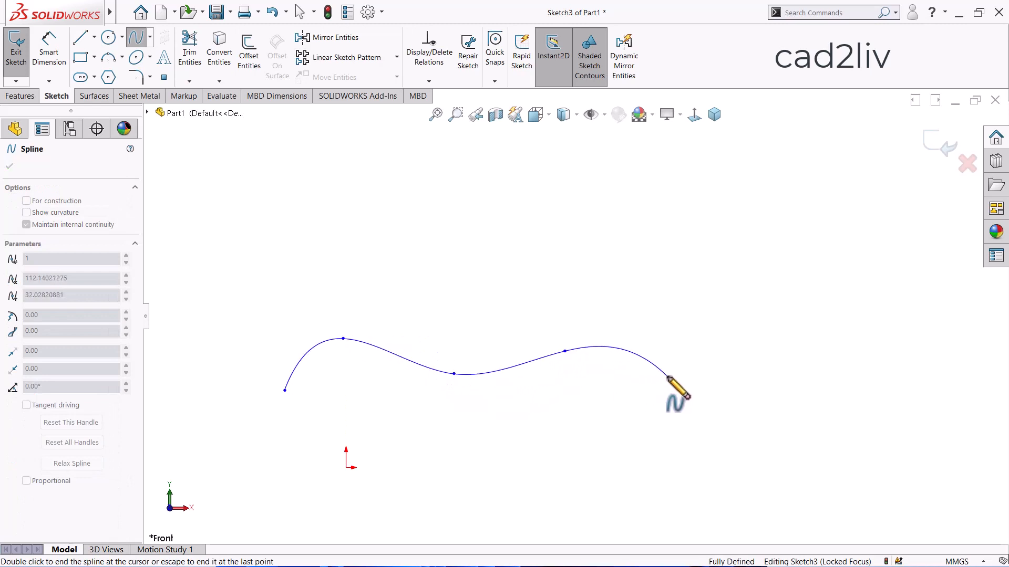
pyautogui.doubleClick(734, 332)
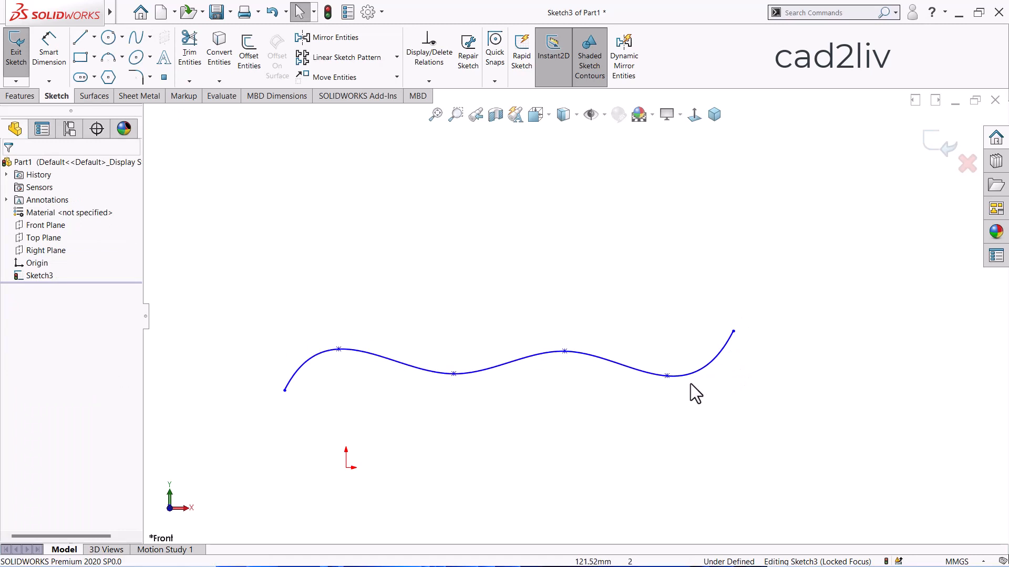
# Insert four extra spline points, one in each of the first four spans between the existing points
pyautogui.click(524, 363)
pyautogui.rightClick(524, 364)
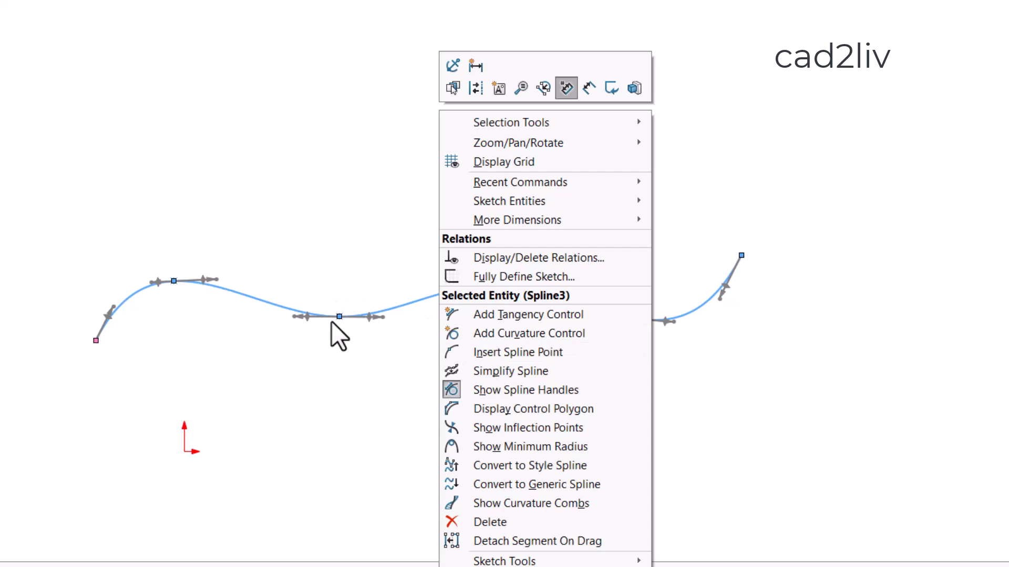
pyautogui.click(507, 352)
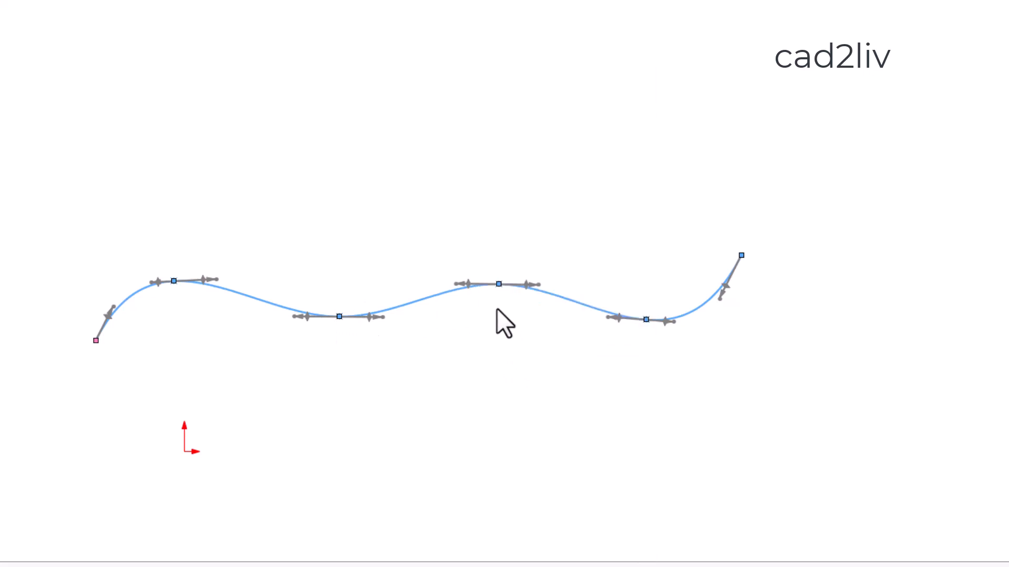
pyautogui.scroll(-3, 497, 307)
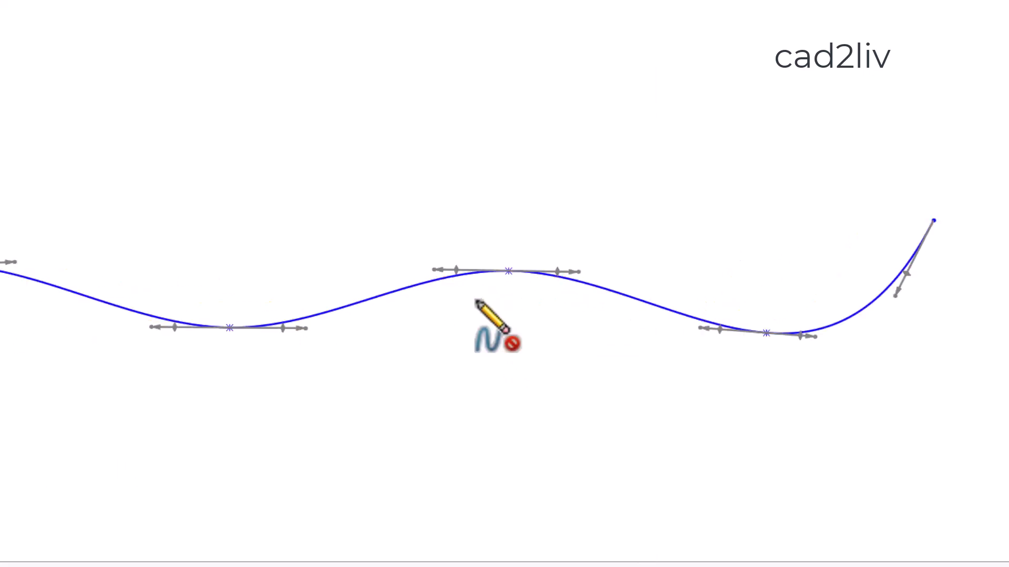
pyautogui.click(391, 294)
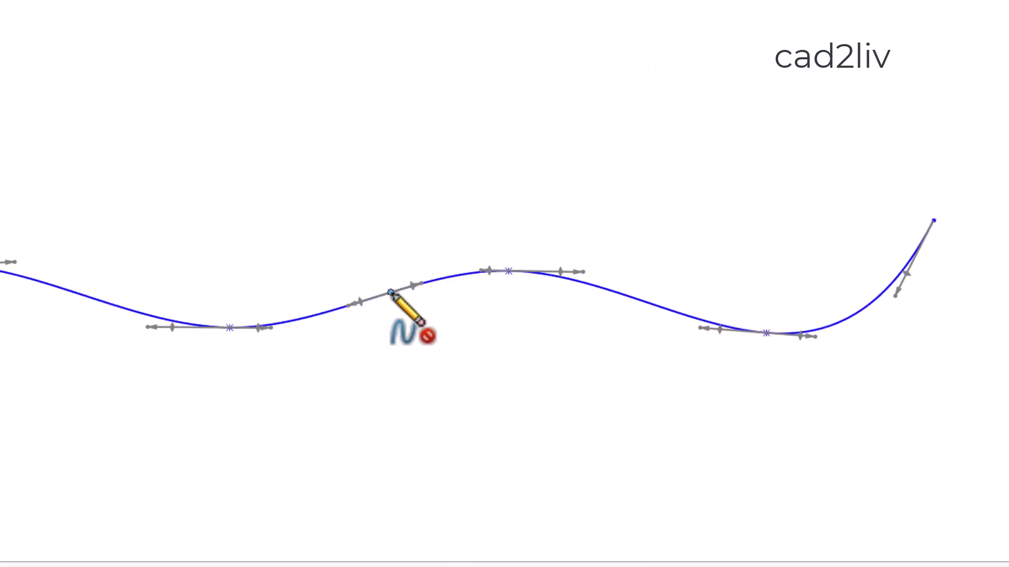
pyautogui.click(645, 305)
pyautogui.scroll(3, 683, 315)
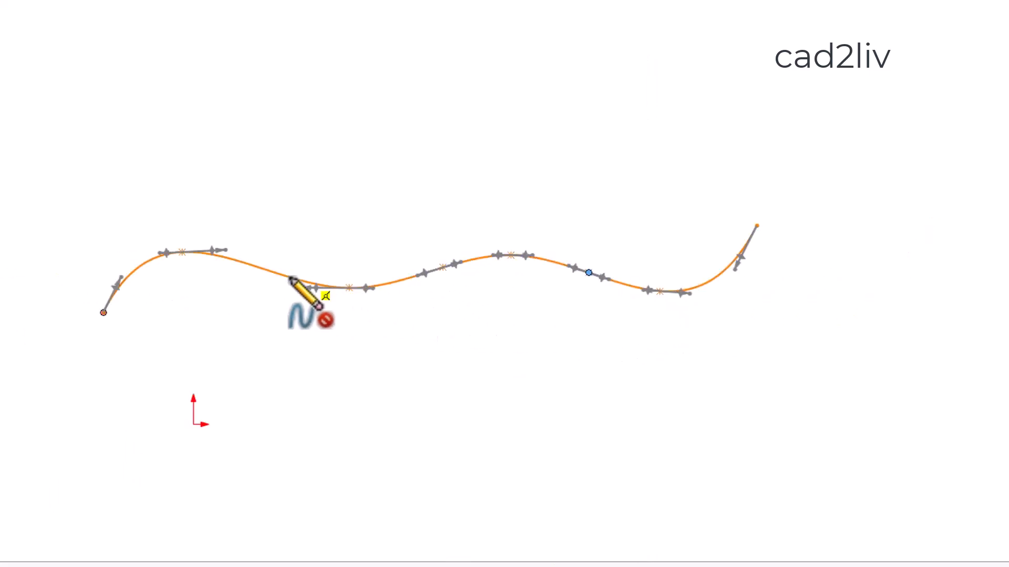
pyautogui.scroll(-2, 260, 263)
pyautogui.click(258, 255)
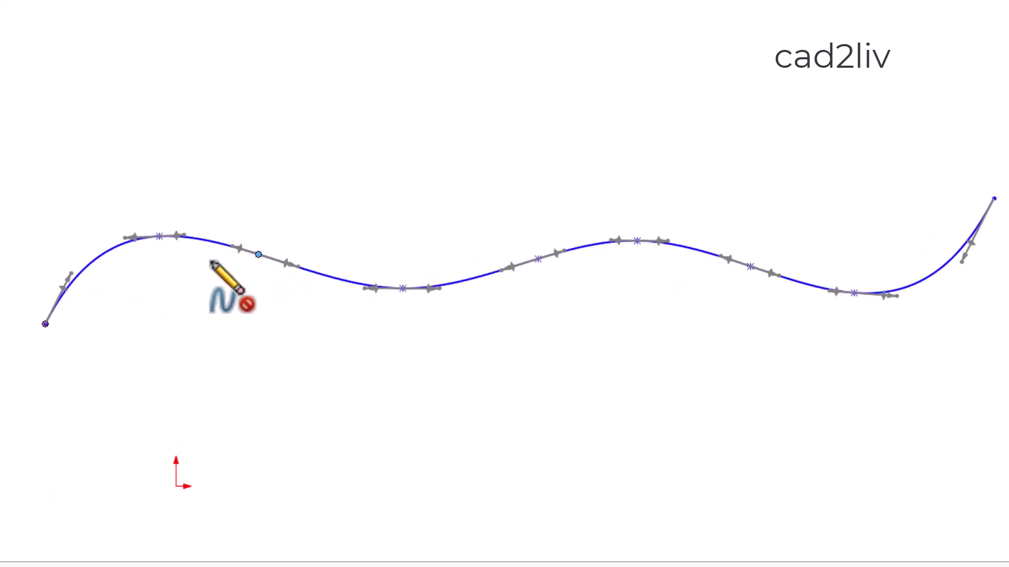
pyautogui.click(99, 258)
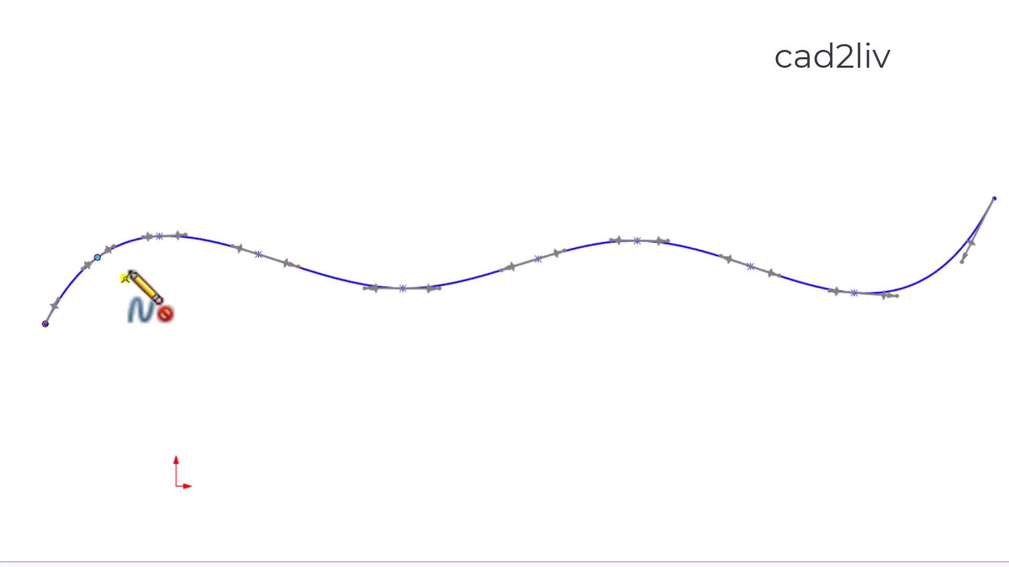
pyautogui.press('Escape')
pyautogui.scroll(2, 437, 316)
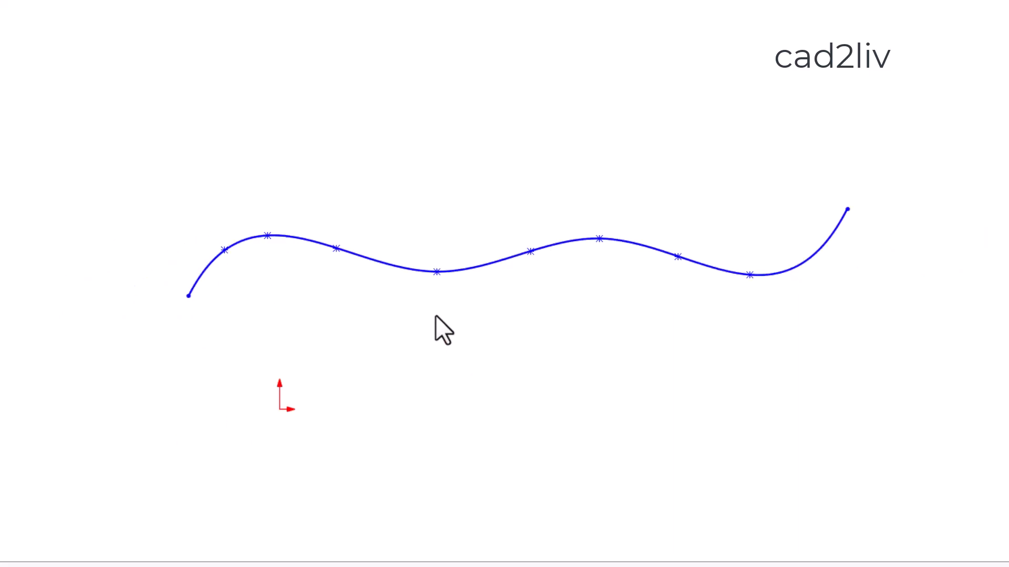
# Undo the insertion of the four extra spline points and deselect the spline
pyautogui.scroll(-1, 436, 315)
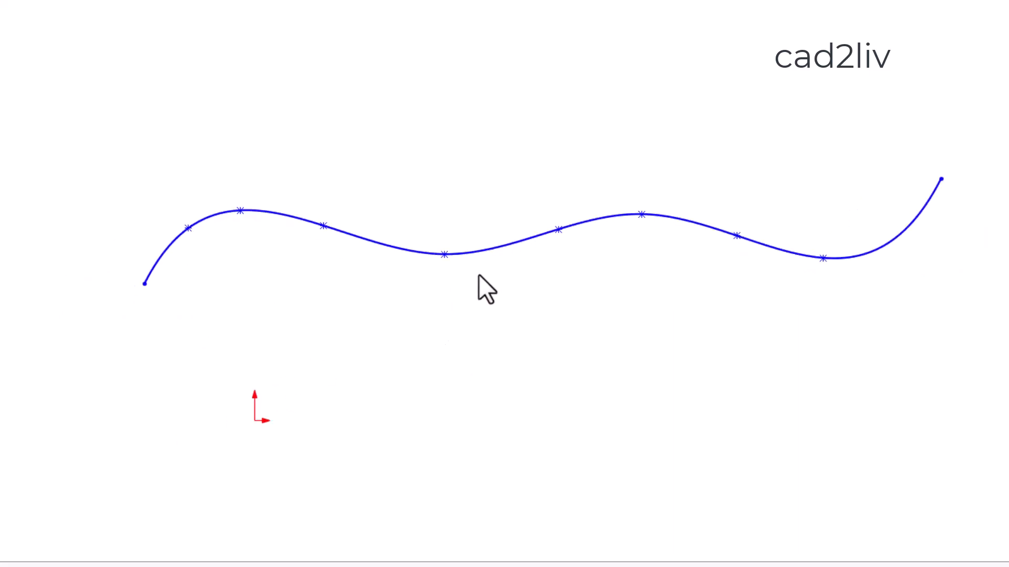
pyautogui.click(660, 233)
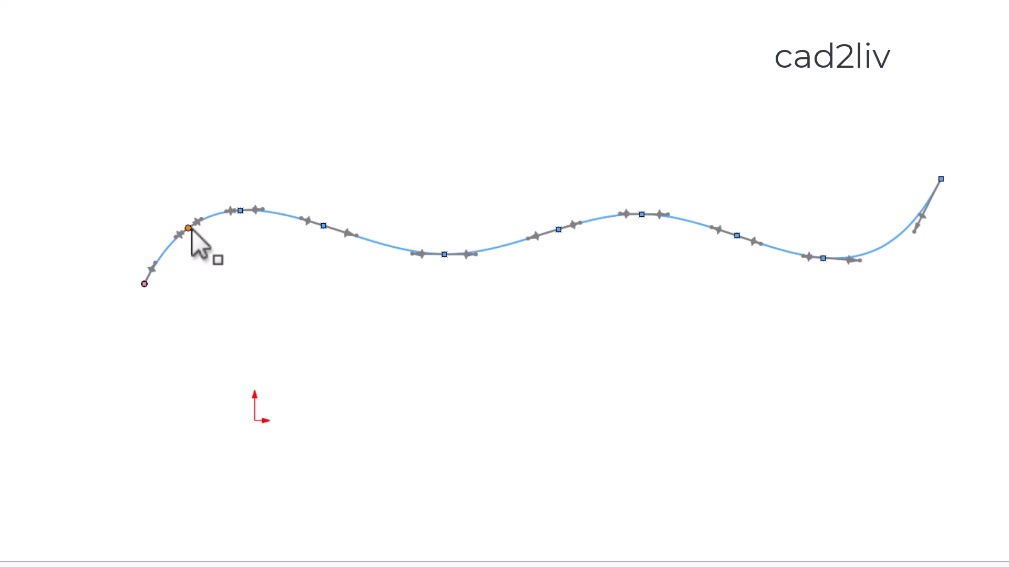
pyautogui.click(438, 350)
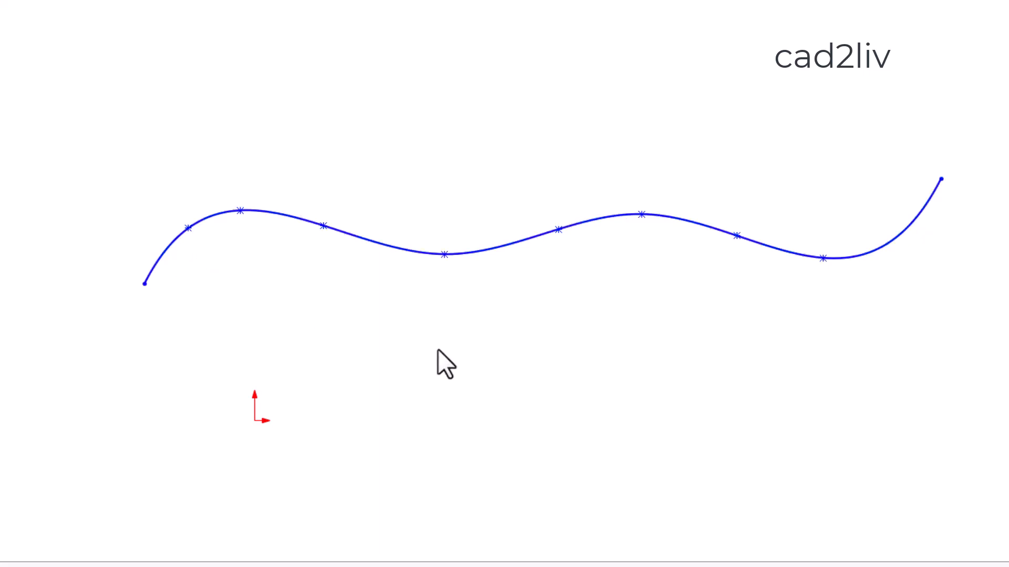
pyautogui.hotkey('ctrl', 'z')
pyautogui.hotkey('ctrl', 'z')
pyautogui.hotkey('ctrl', 'z')
pyautogui.hotkey('ctrl', 'z')
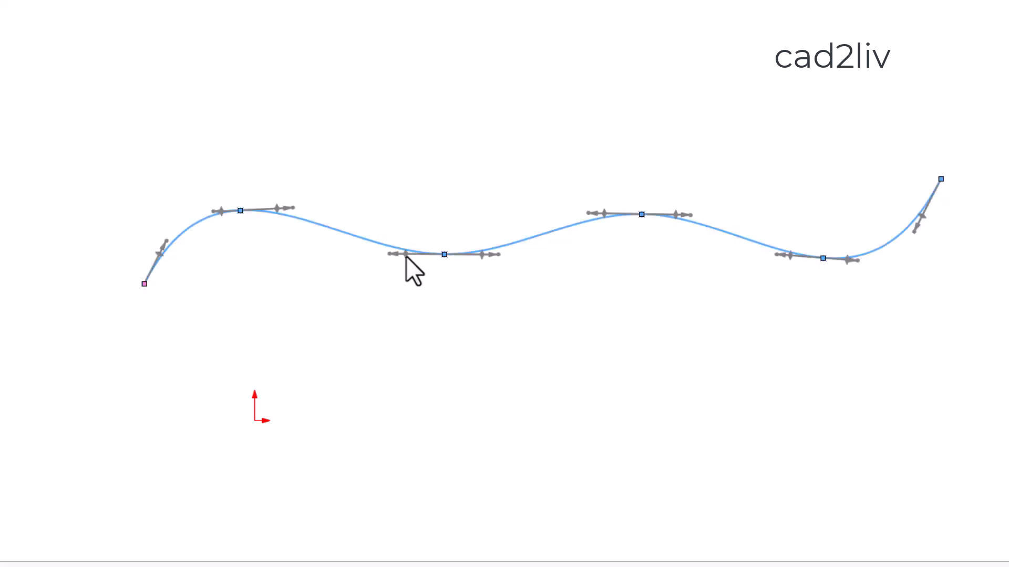
pyautogui.click(401, 296)
# Turn on the minimum radius display for the wavy spline and inspect its tightest bend near the start
pyautogui.scroll(3, 571, 250)
pyautogui.scroll(-3, 585, 219)
pyautogui.scroll(-1, 585, 218)
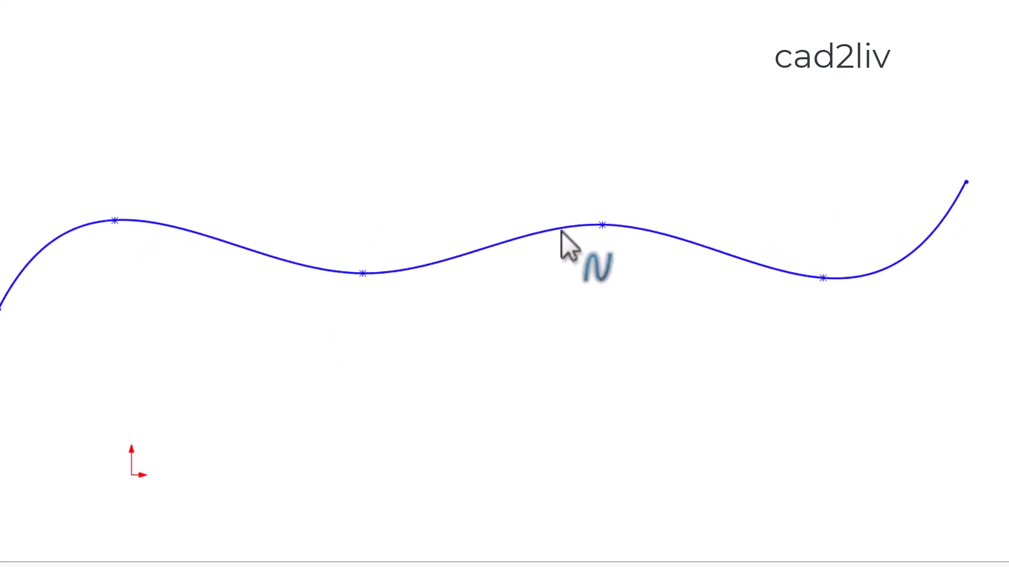
pyautogui.rightClick(557, 231)
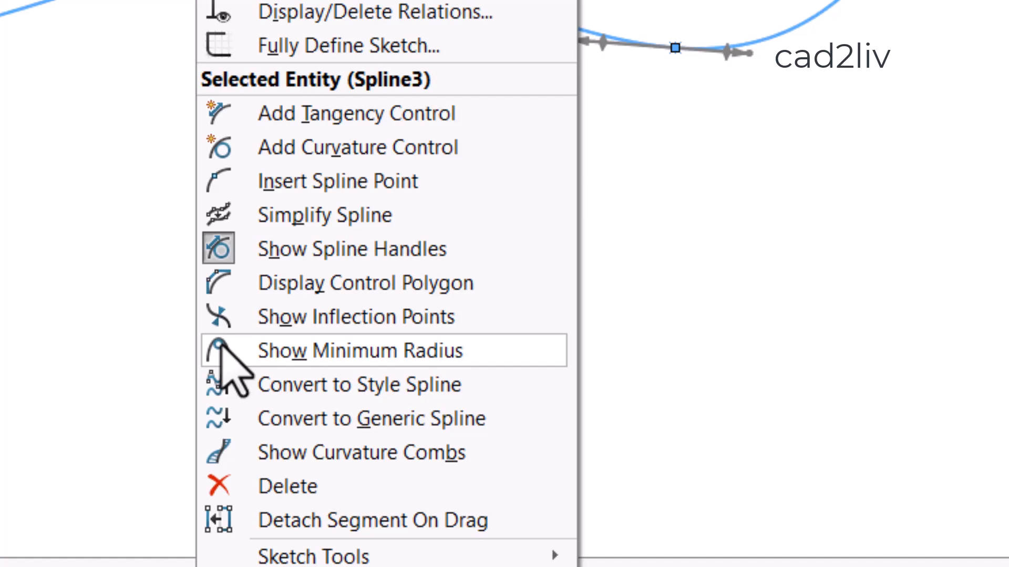
pyautogui.click(221, 350)
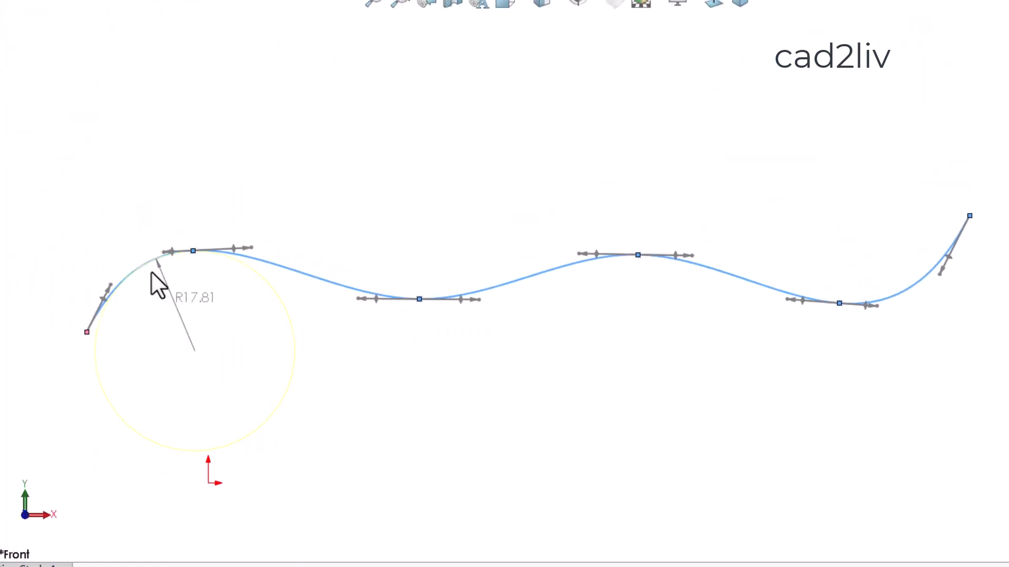
pyautogui.scroll(-2, 149, 282)
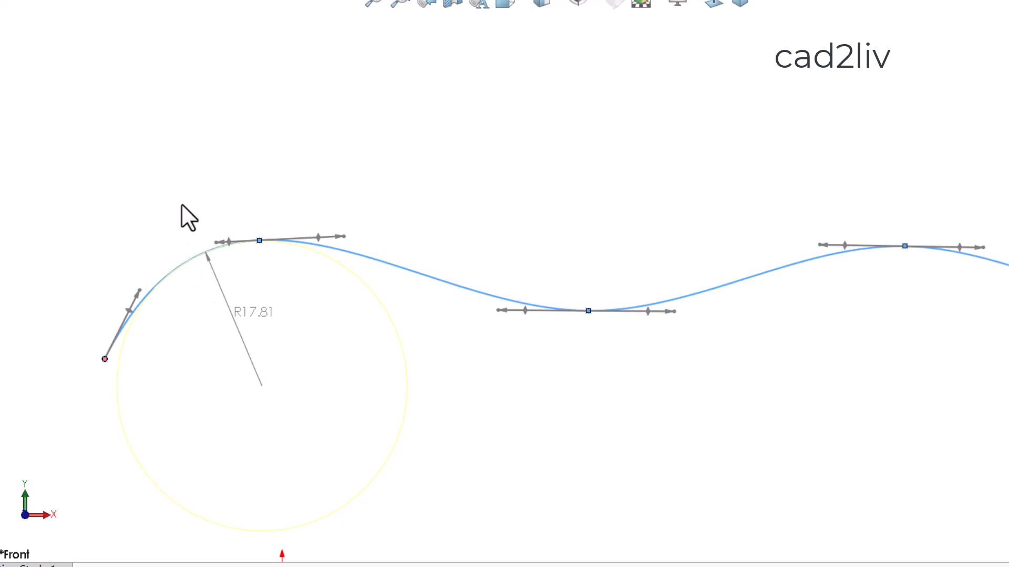
pyautogui.press('f')
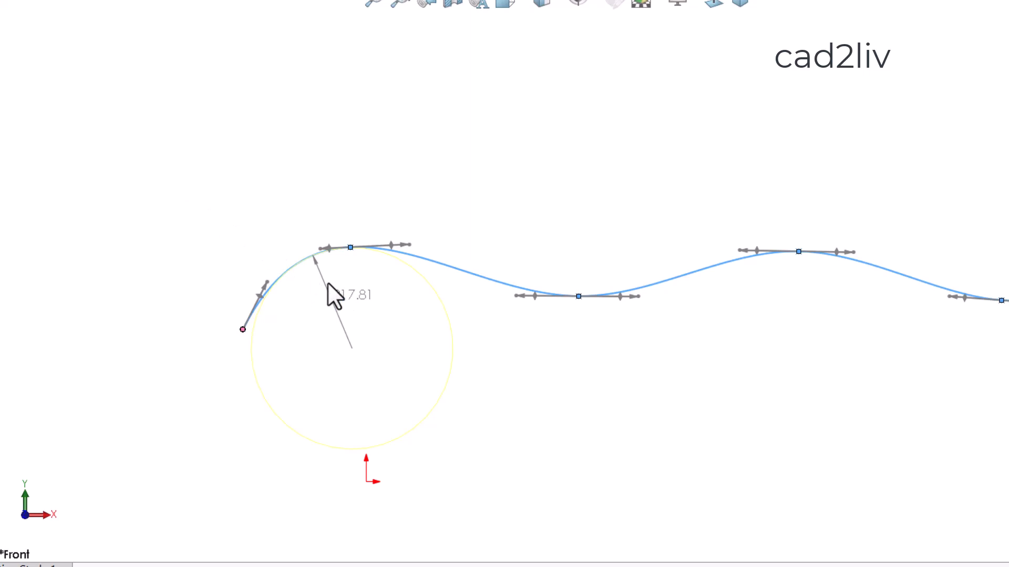
pyautogui.click(273, 177)
pyautogui.scroll(3, 260, 166)
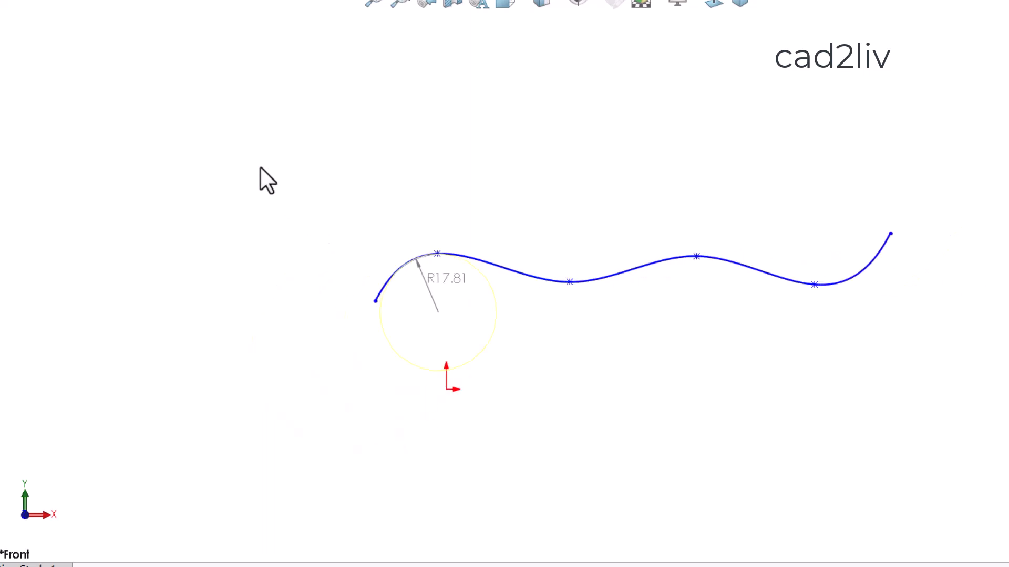
pyautogui.scroll(-3, 656, 264)
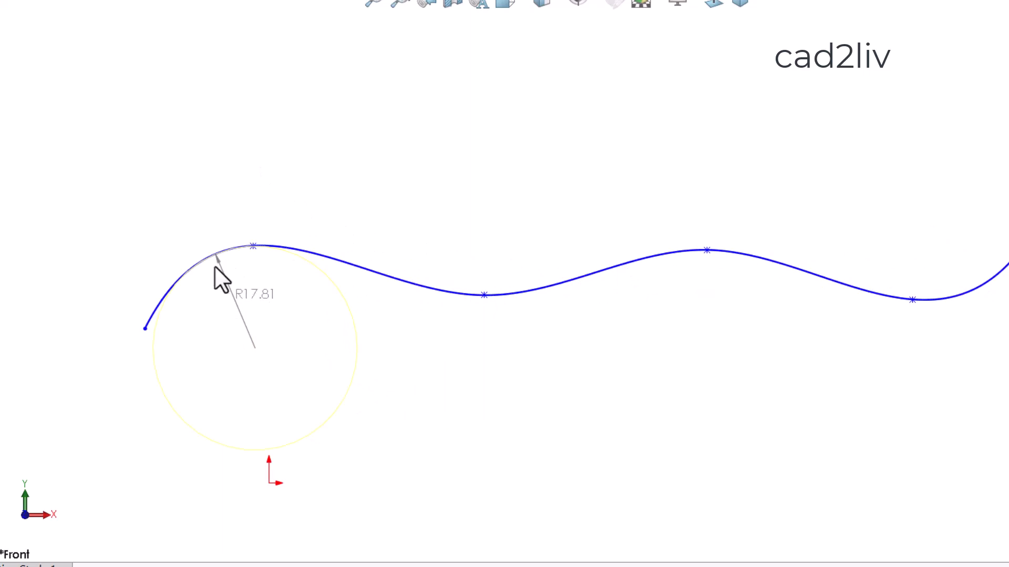
# Display the control polygon of the wavy spline
pyautogui.rightClick(529, 289)
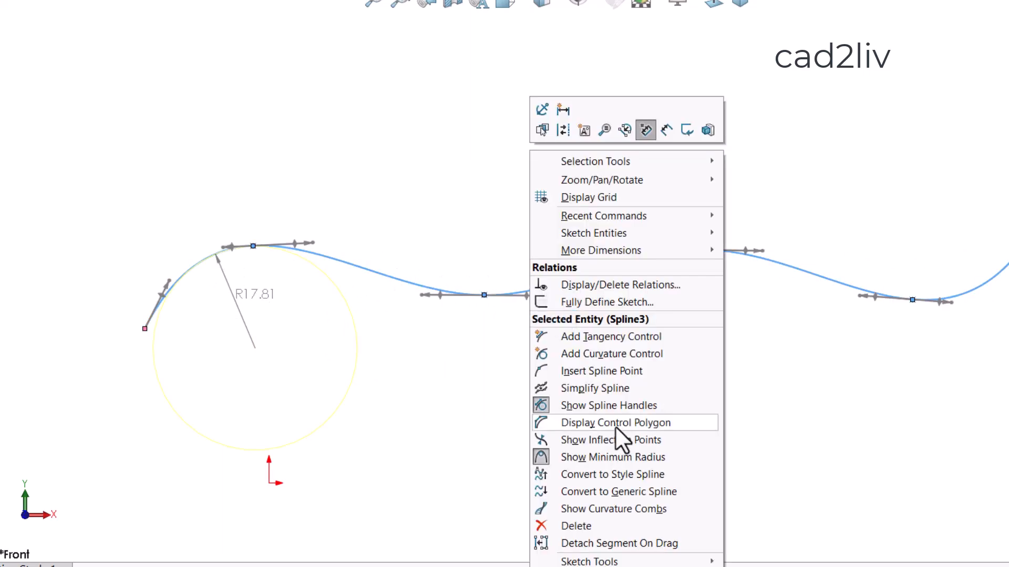
pyautogui.click(616, 424)
pyautogui.click(241, 171)
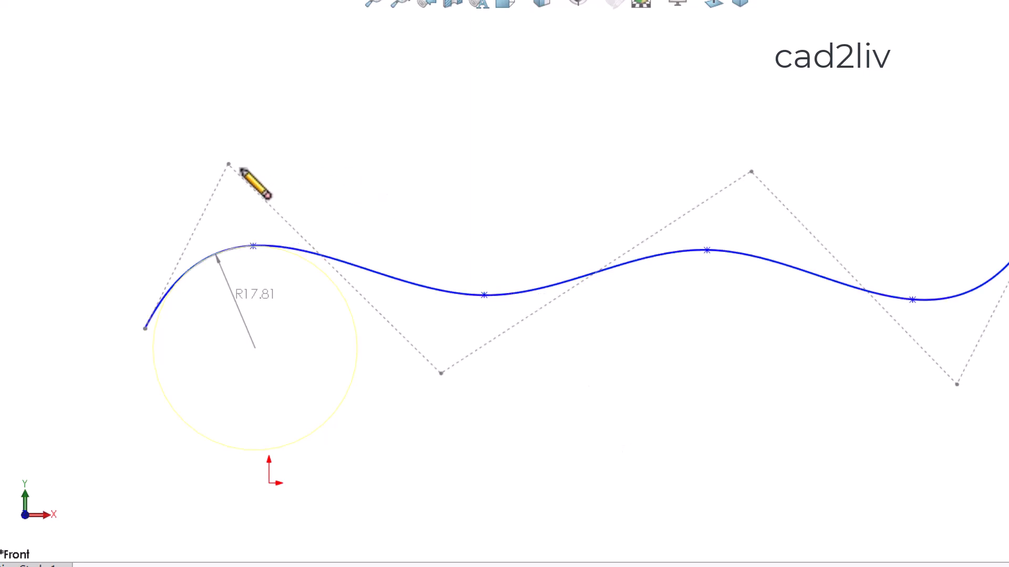
pyautogui.rightClick(418, 284)
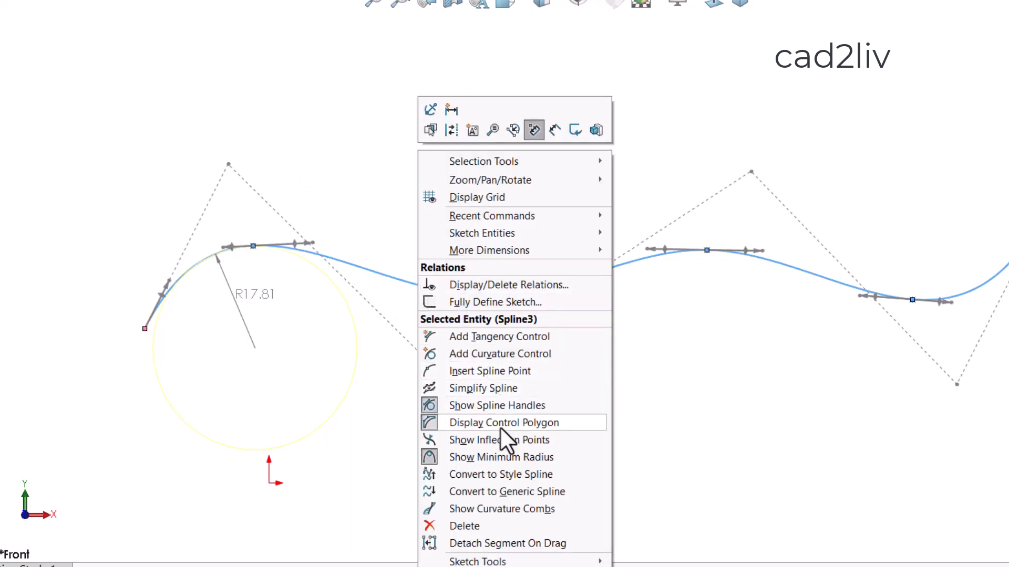
pyautogui.click(302, 179)
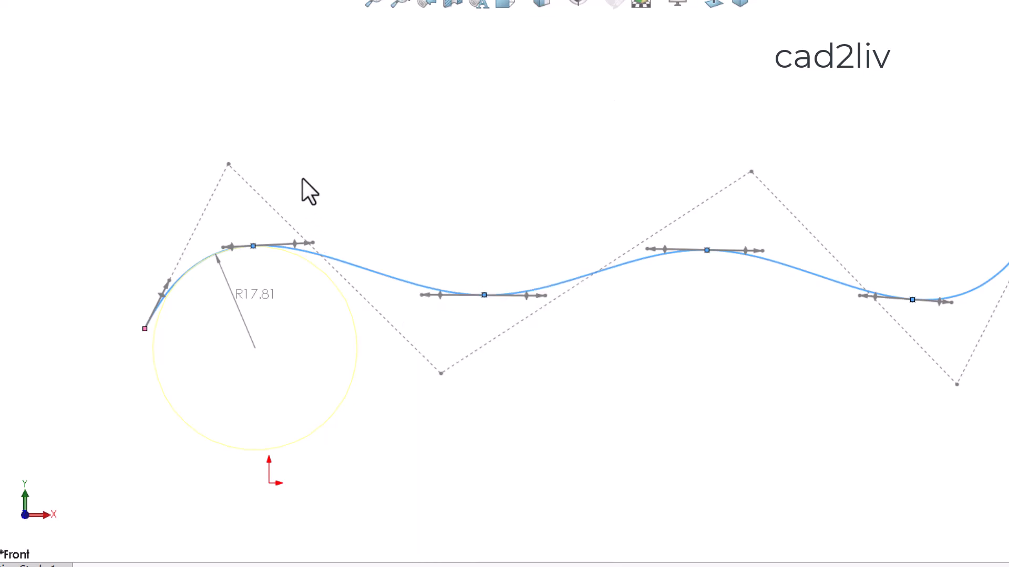
# Reshape the spline by moving the first peak, first valley and second peak of its control polygon, then deselect it
pyautogui.moveTo(229, 164); pyautogui.dragTo(257, 184)
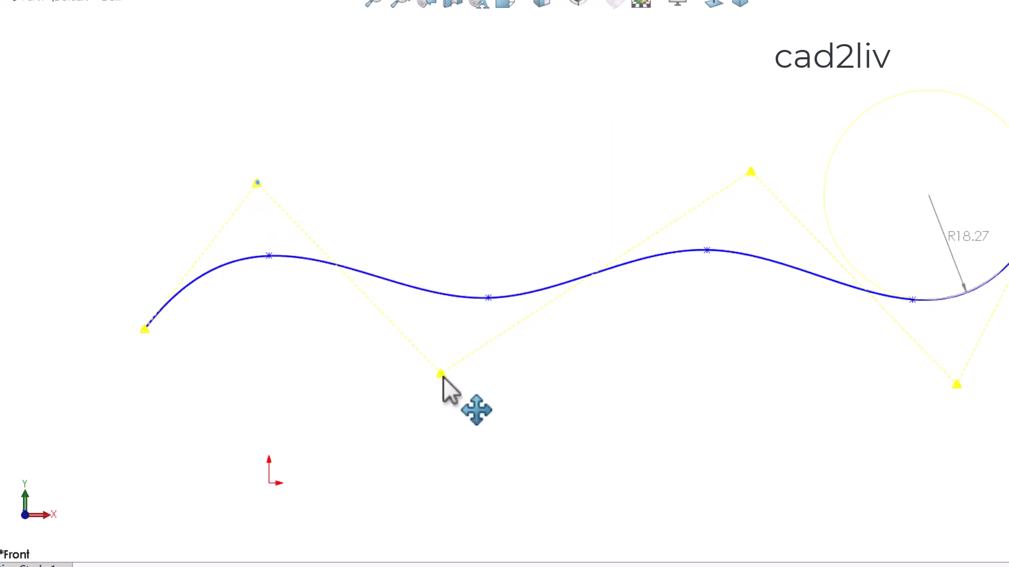
pyautogui.moveTo(441, 375); pyautogui.dragTo(476, 392)
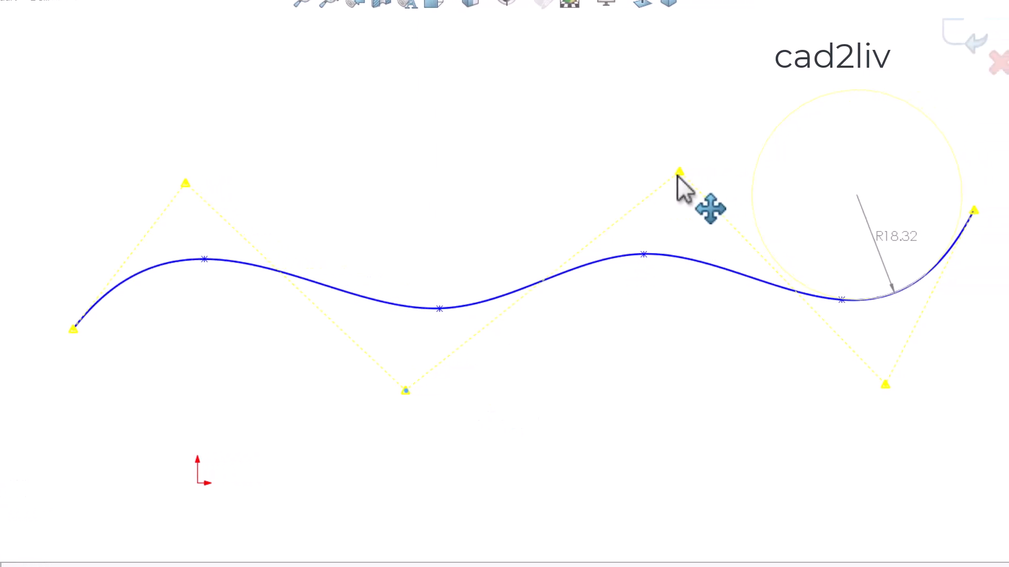
pyautogui.moveTo(750, 172); pyautogui.dragTo(684, 210)
pyautogui.moveTo(613, 209)
pyautogui.mouseDown()
pyautogui.moveTo(621, 208)
pyautogui.moveTo(584, 207)
pyautogui.moveTo(658, 194)
pyautogui.moveTo(553, 202)
pyautogui.moveTo(651, 193)
pyautogui.moveTo(605, 196)
pyautogui.moveTo(635, 195)
pyautogui.moveTo(623, 194)
pyautogui.mouseUp()
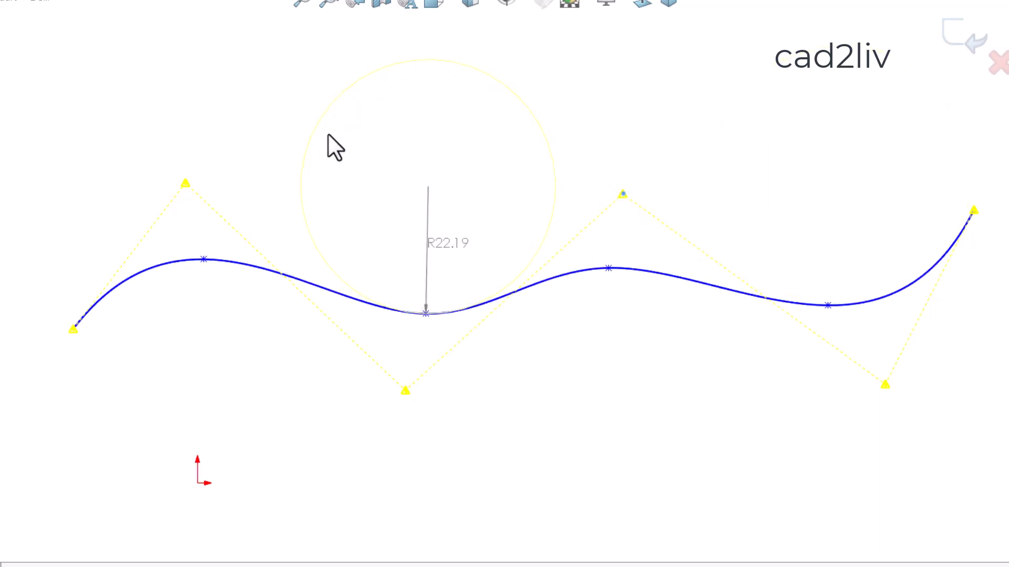
pyautogui.press('f')
pyautogui.scroll(-3, 583, 199)
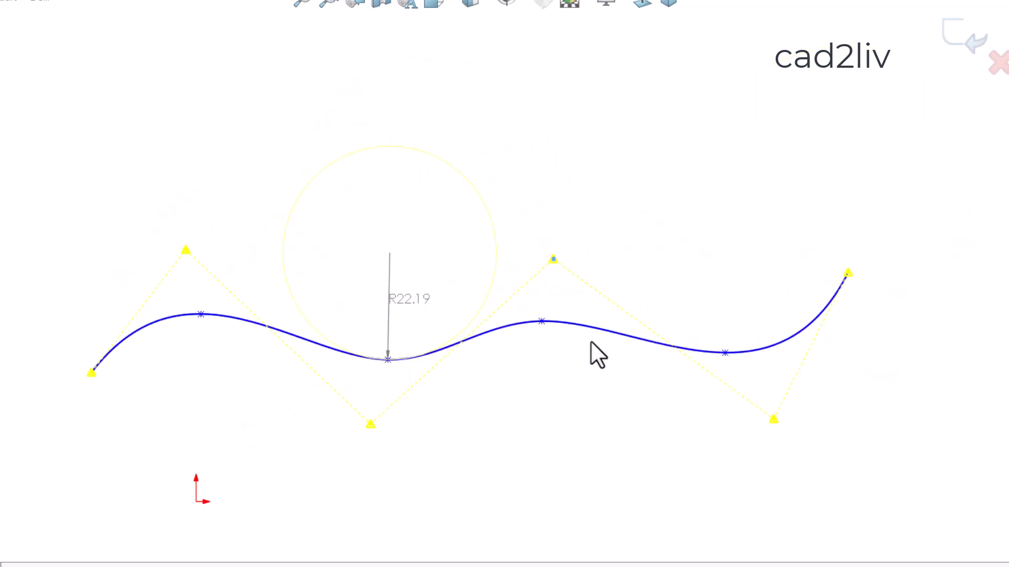
pyautogui.click(556, 195)
pyautogui.scroll(2, 516, 182)
pyautogui.scroll(-3, 599, 359)
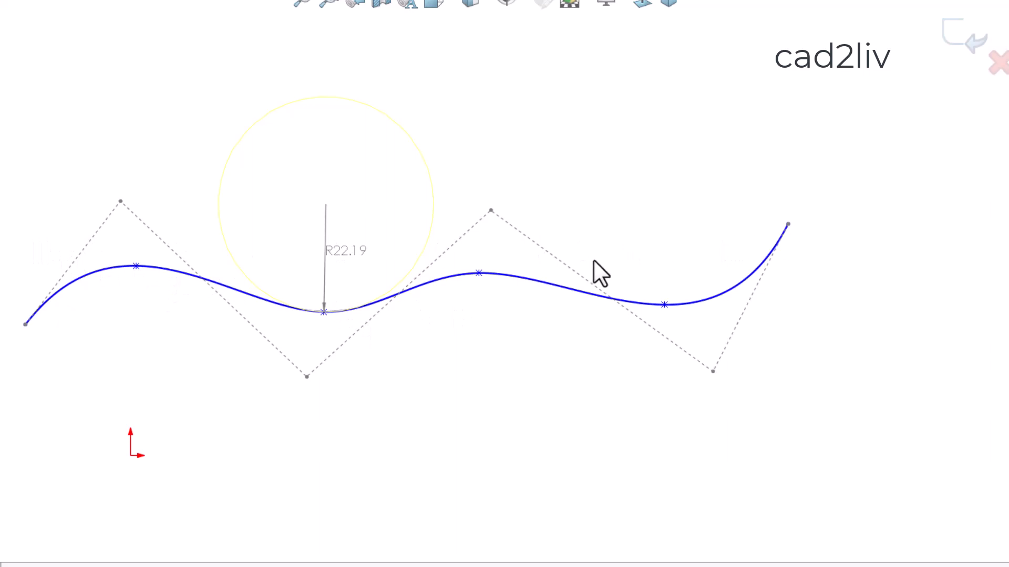
# Switch the spline handles of the wavy spline off and on again, leaving the spline deselected
pyautogui.rightClick(535, 282)
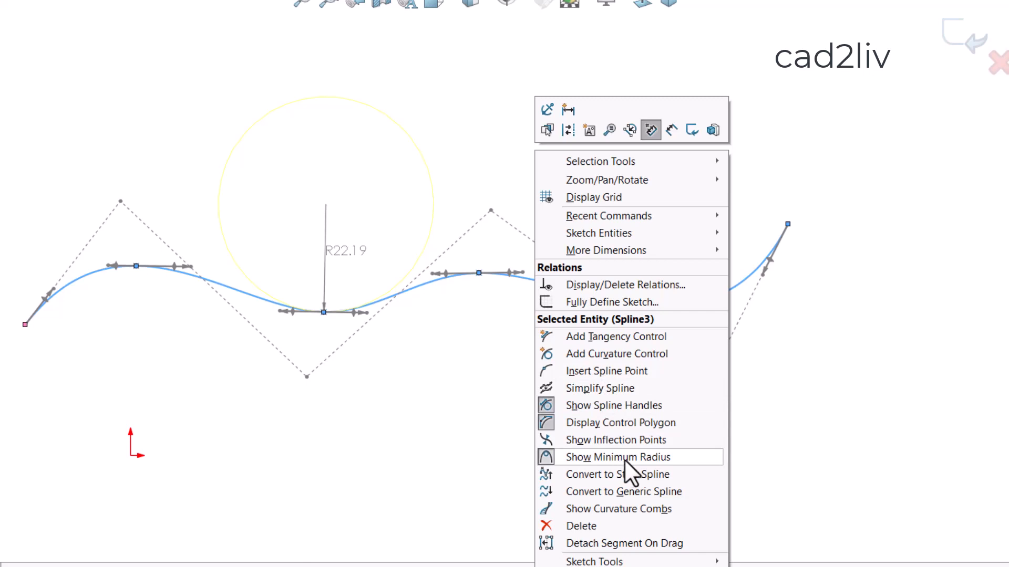
pyautogui.click(674, 408)
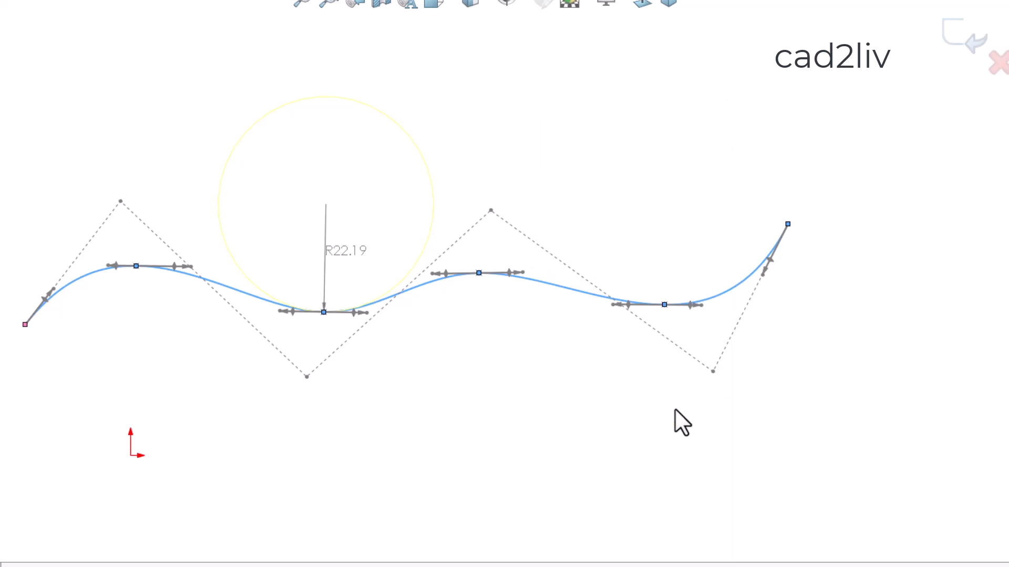
pyautogui.click(524, 284)
pyautogui.rightClick(524, 282)
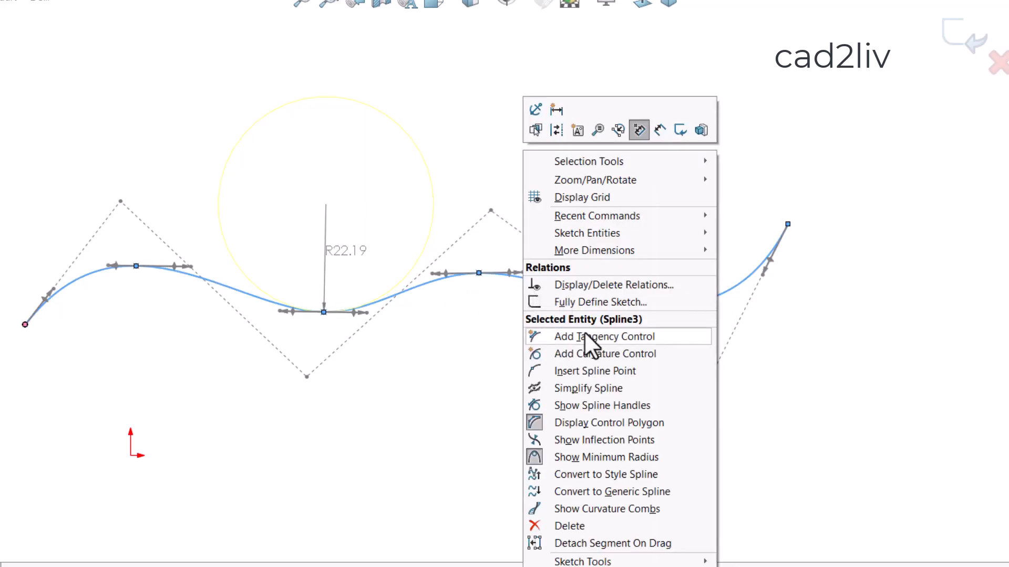
pyautogui.click(611, 406)
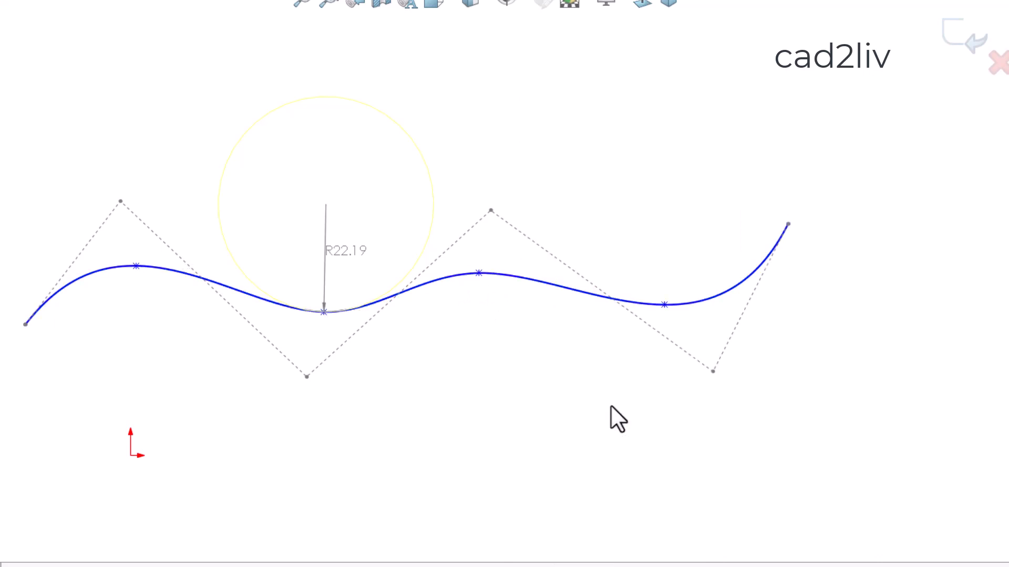
pyautogui.click(531, 287)
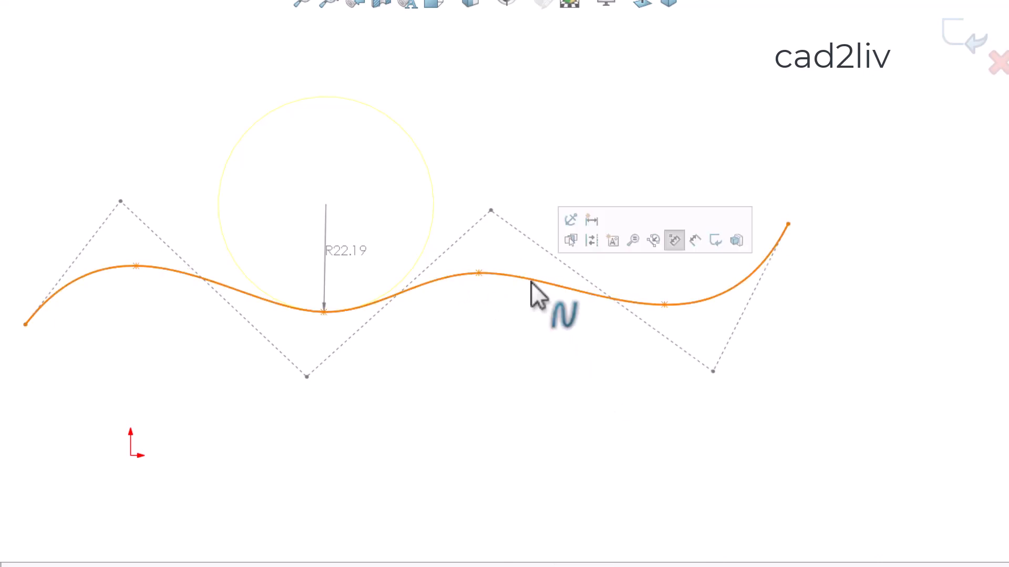
pyautogui.click(565, 304)
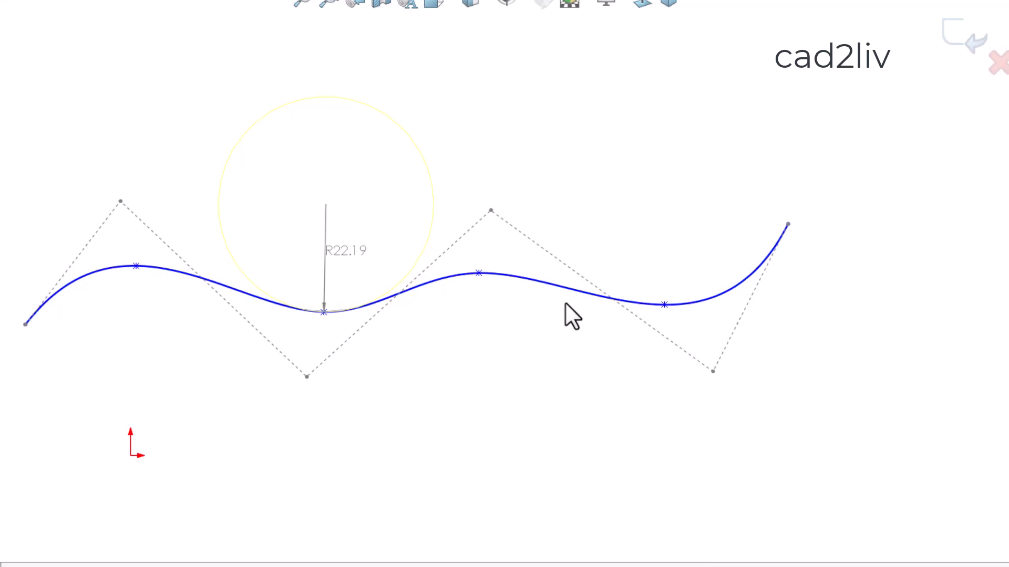
# Simplify the spline with two smoothing passes down to two points, accepting the removal of spline handles and equal curvature relations
pyautogui.rightClick(538, 283)
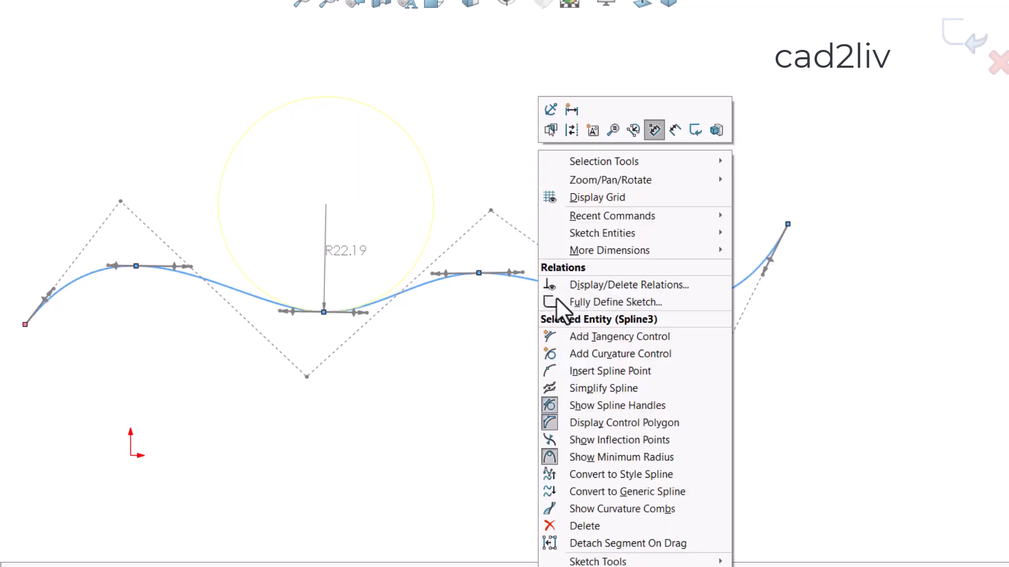
pyautogui.click(555, 392)
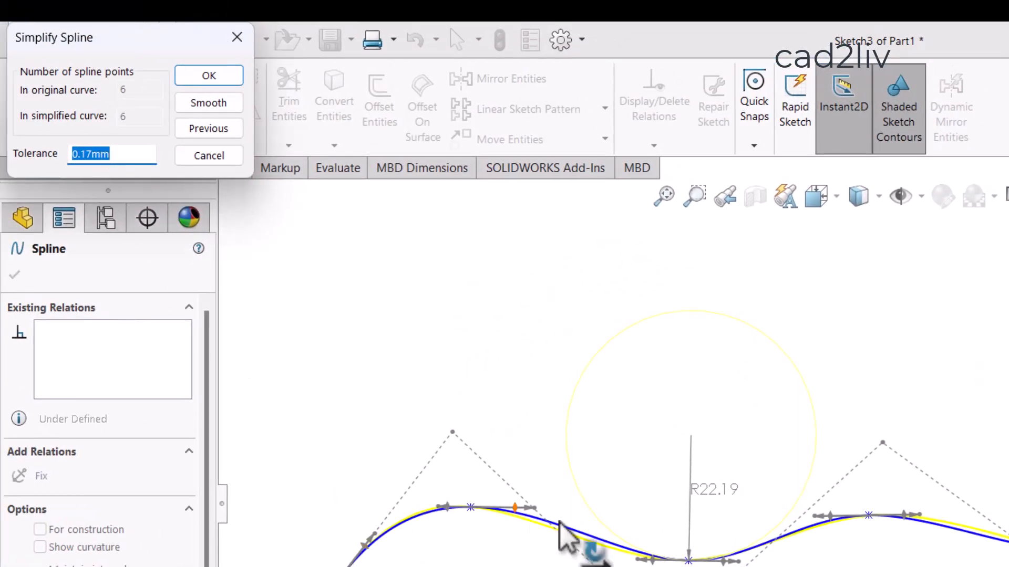
pyautogui.click(222, 103)
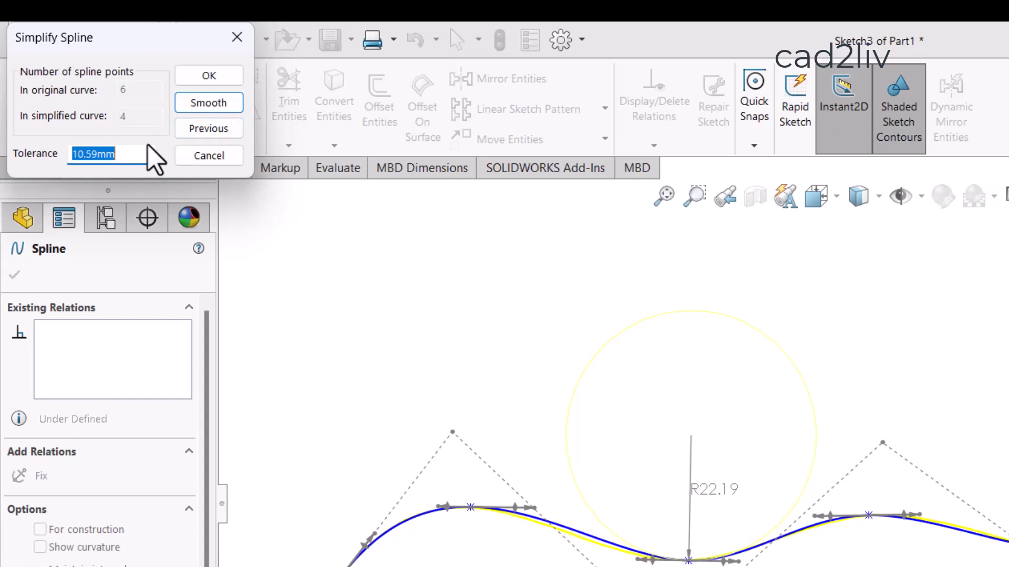
pyautogui.click(204, 105)
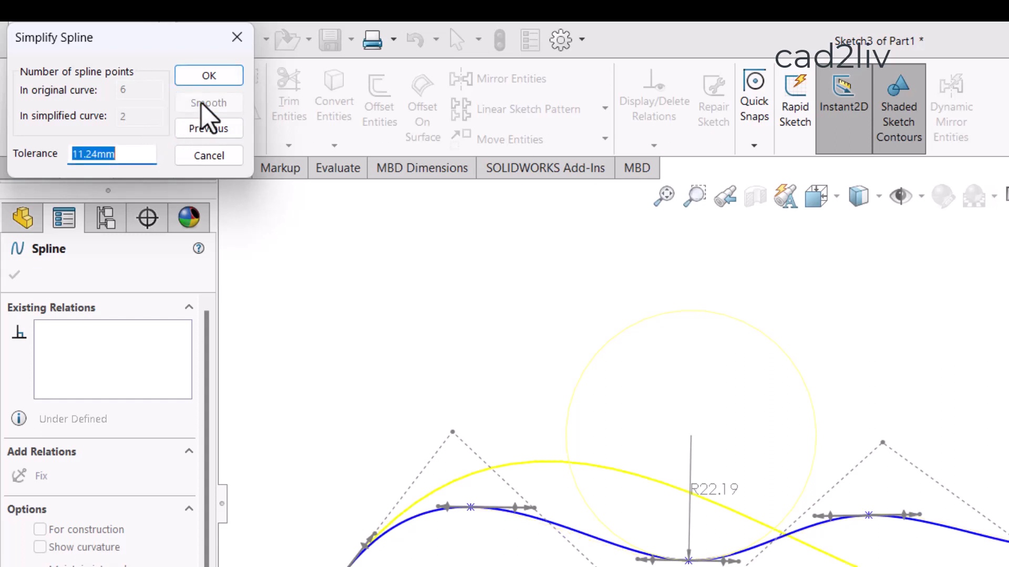
pyautogui.click(203, 77)
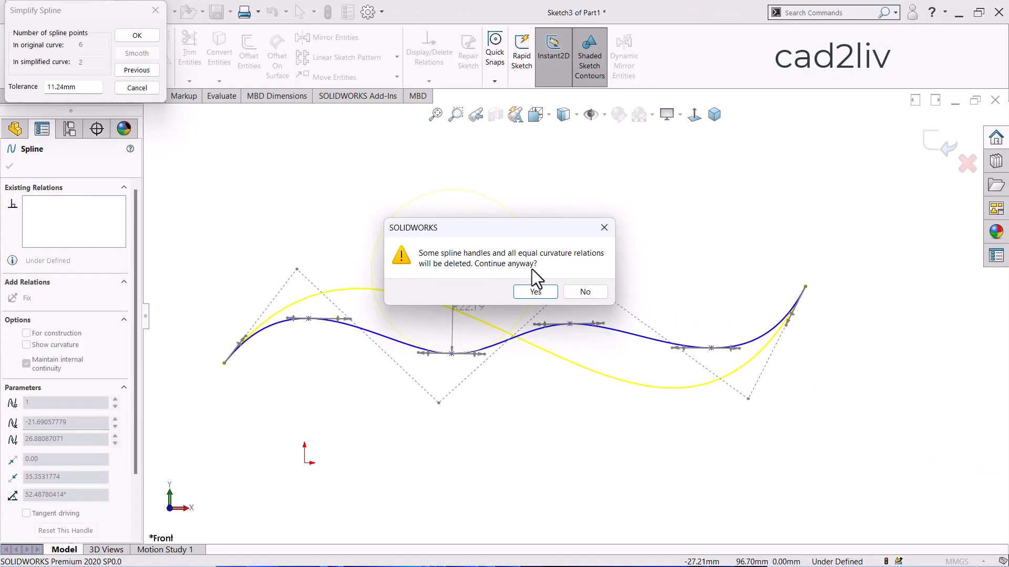
pyautogui.click(540, 296)
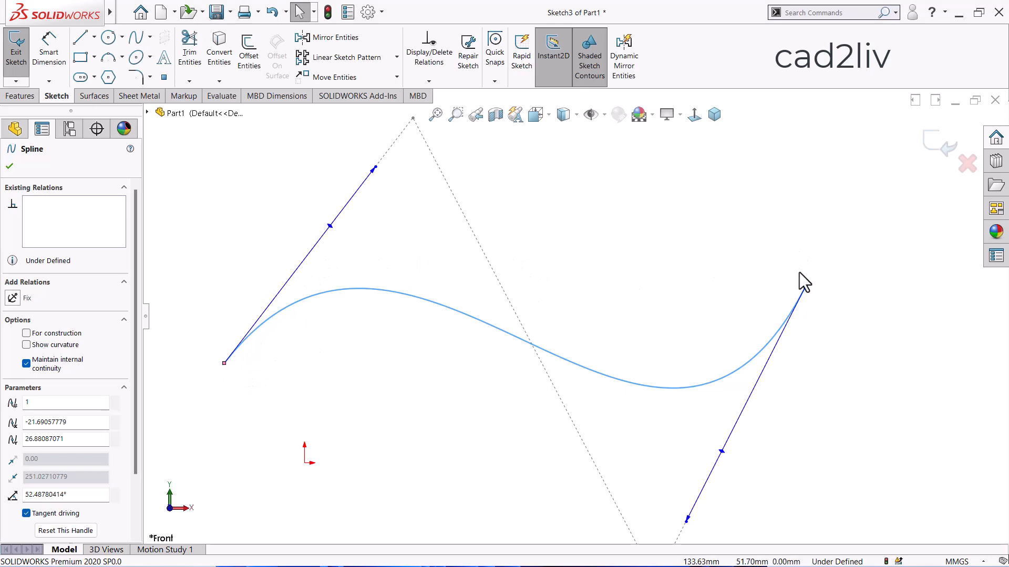
pyautogui.scroll(-3, 578, 315)
pyautogui.scroll(2, 683, 404)
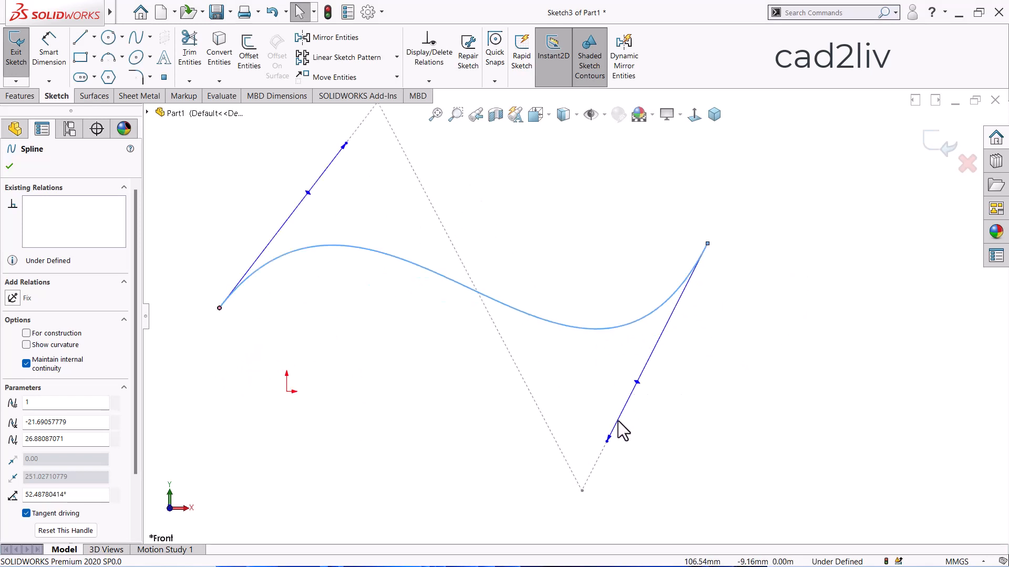
pyautogui.click(10, 166)
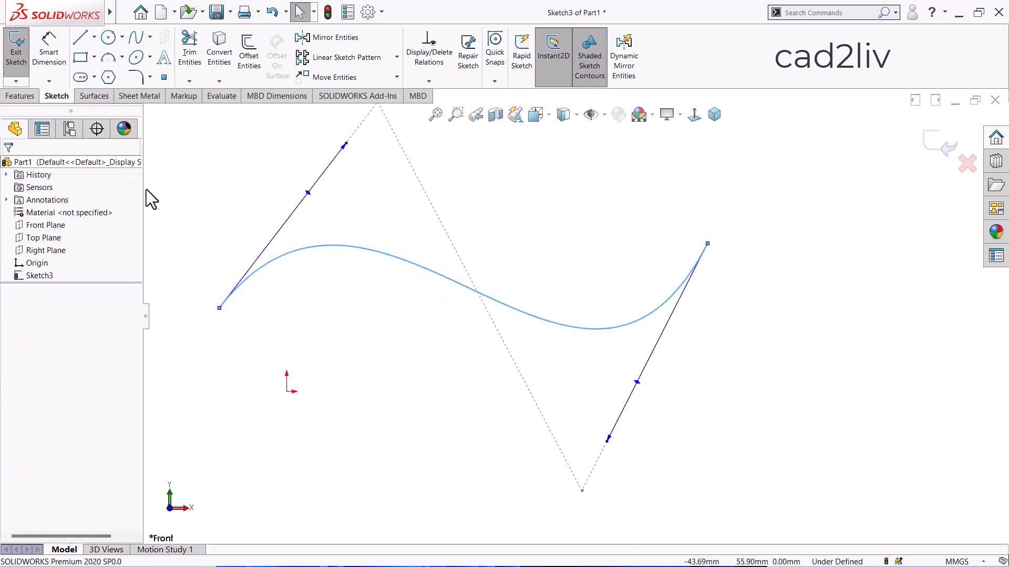
pyautogui.click(440, 280)
pyautogui.rightClick(441, 280)
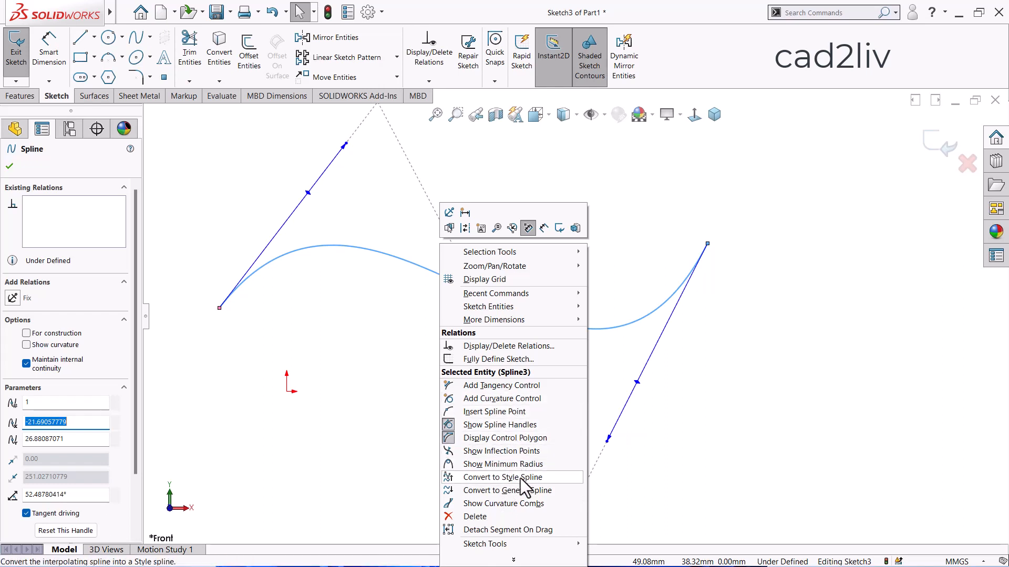
pyautogui.click(638, 305)
pyautogui.press('z')
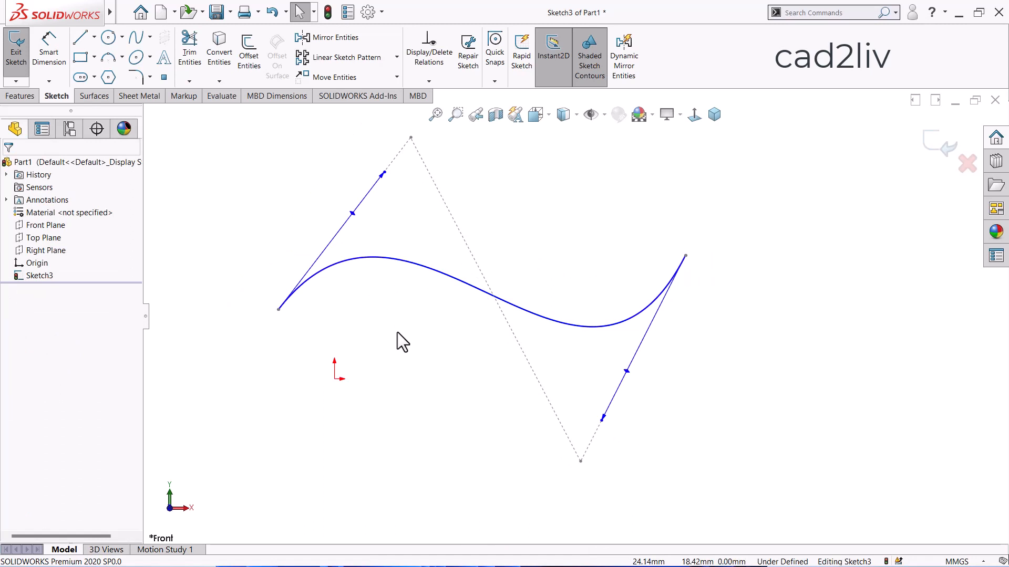
# Delete the simplified two-point spline from the sketch
pyautogui.click(415, 273)
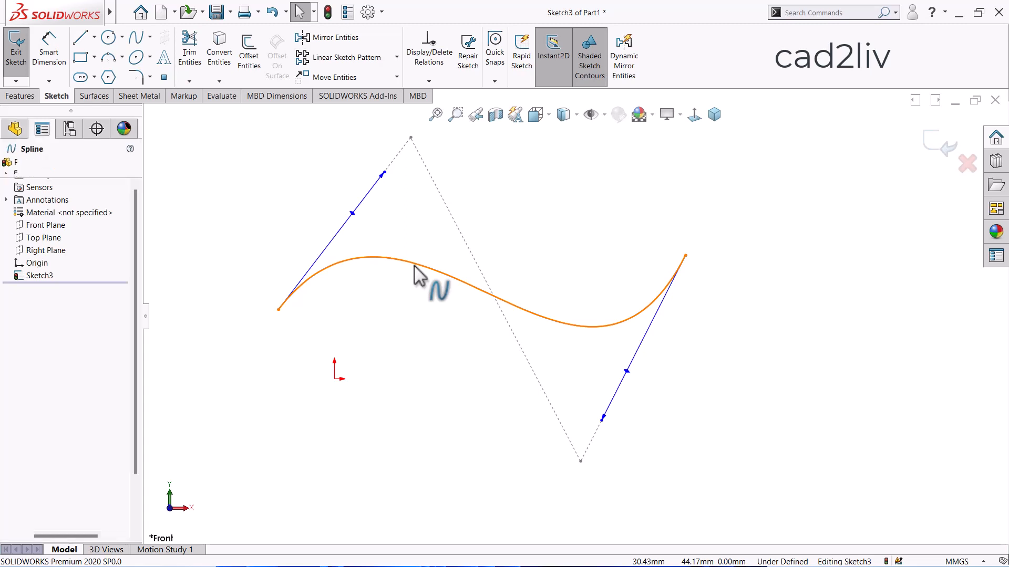
pyautogui.press('Delete')
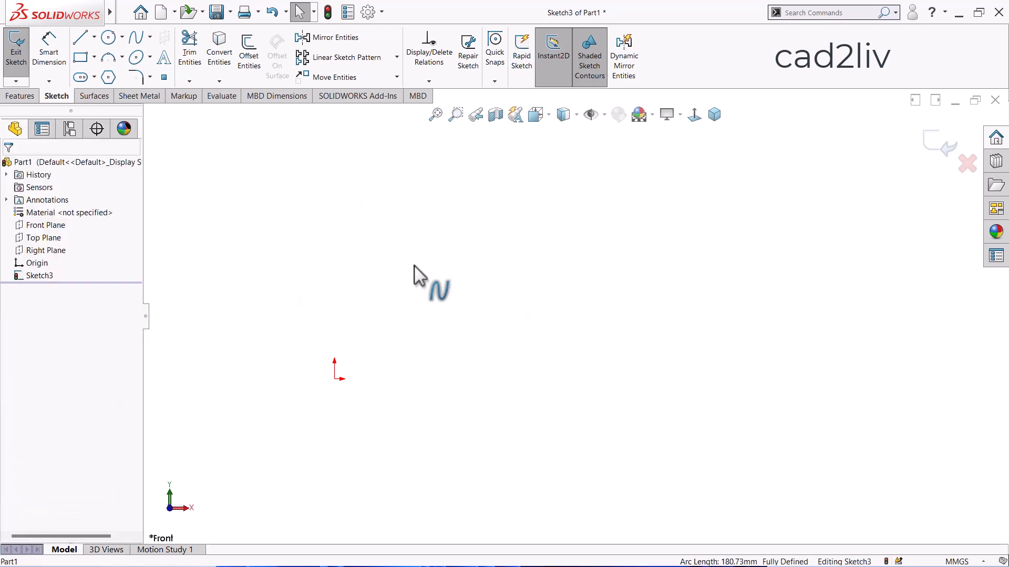
# Sketch a wavy spline through six points, starting at the origin and running to the right
pyautogui.click(149, 38)
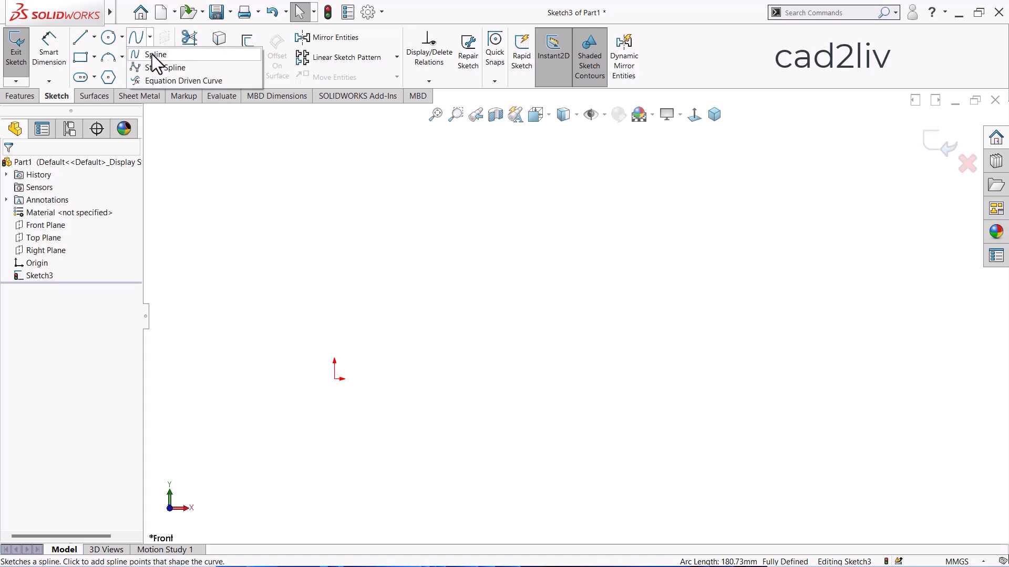
pyautogui.click(152, 54)
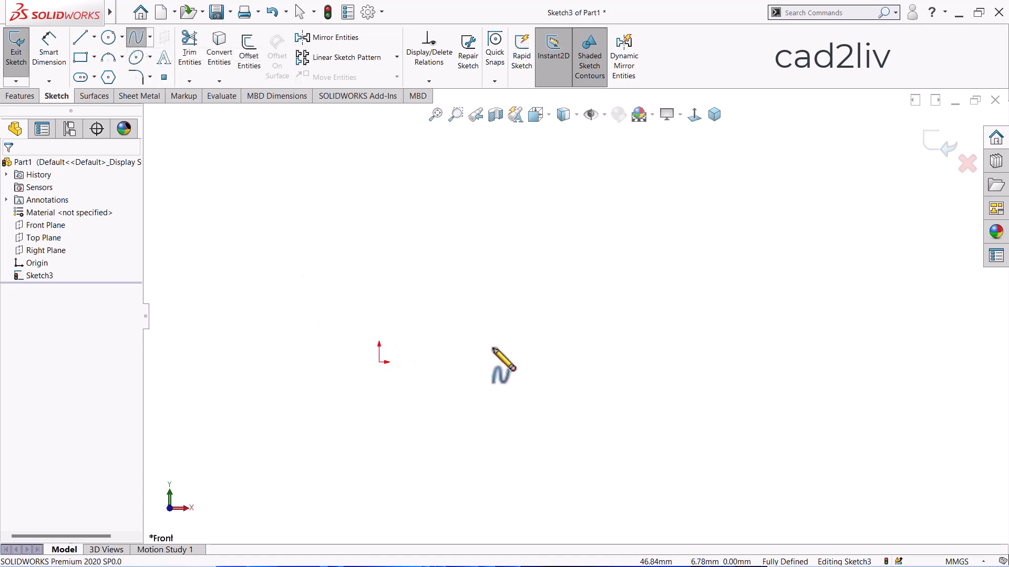
pyautogui.click(379, 362)
pyautogui.click(437, 319)
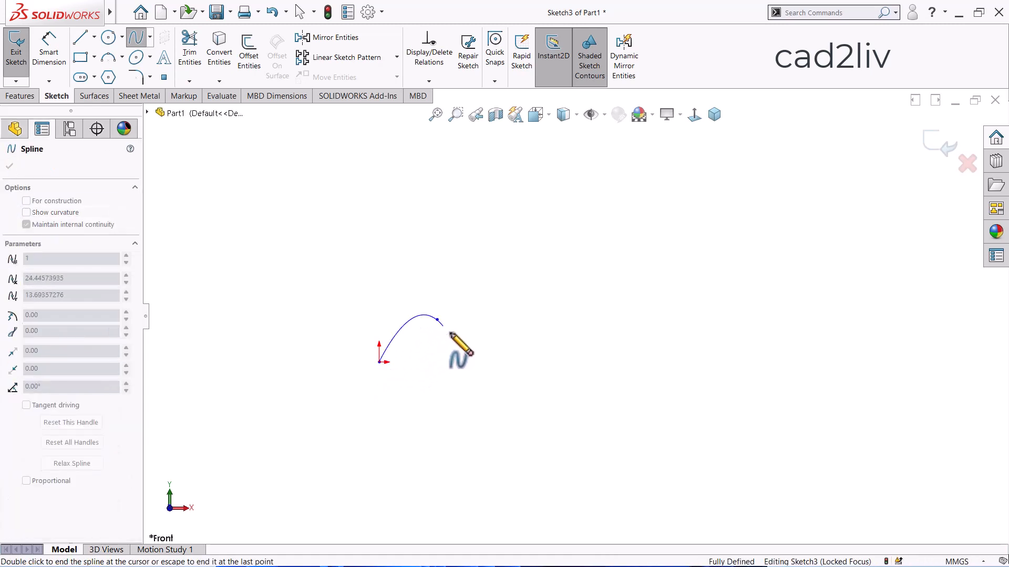
pyautogui.click(524, 362)
pyautogui.click(622, 317)
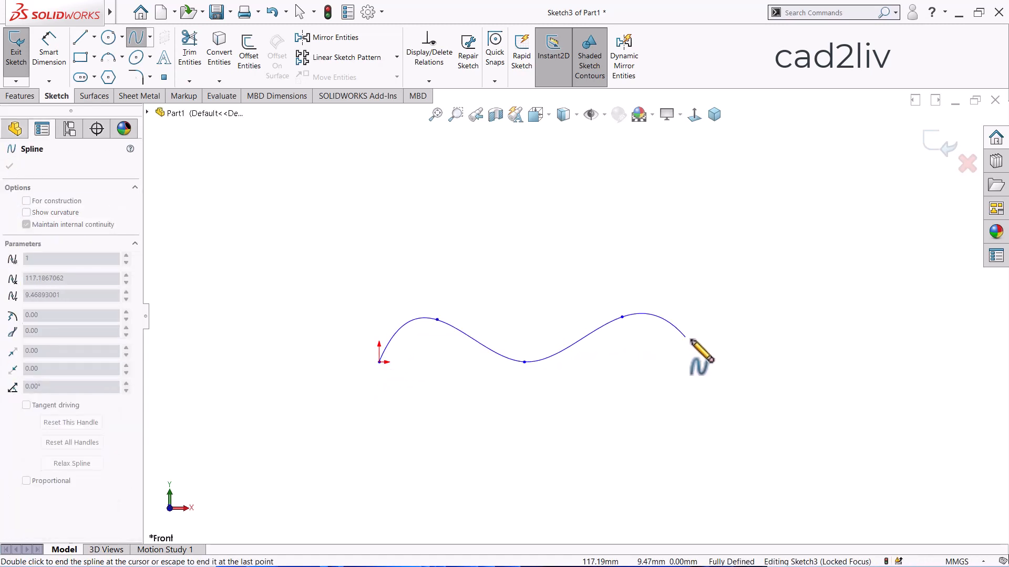
pyautogui.click(703, 352)
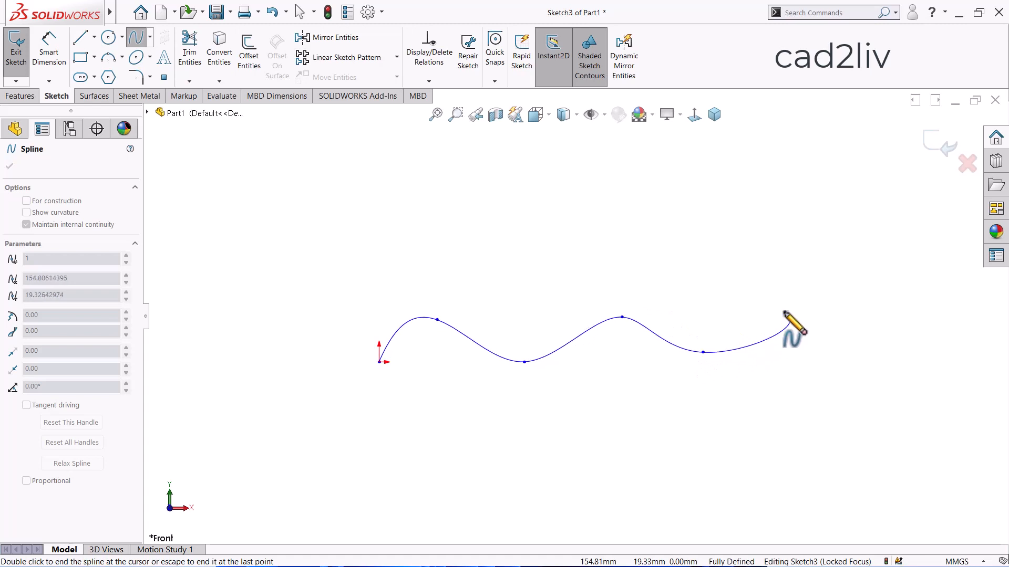
pyautogui.doubleClick(787, 326)
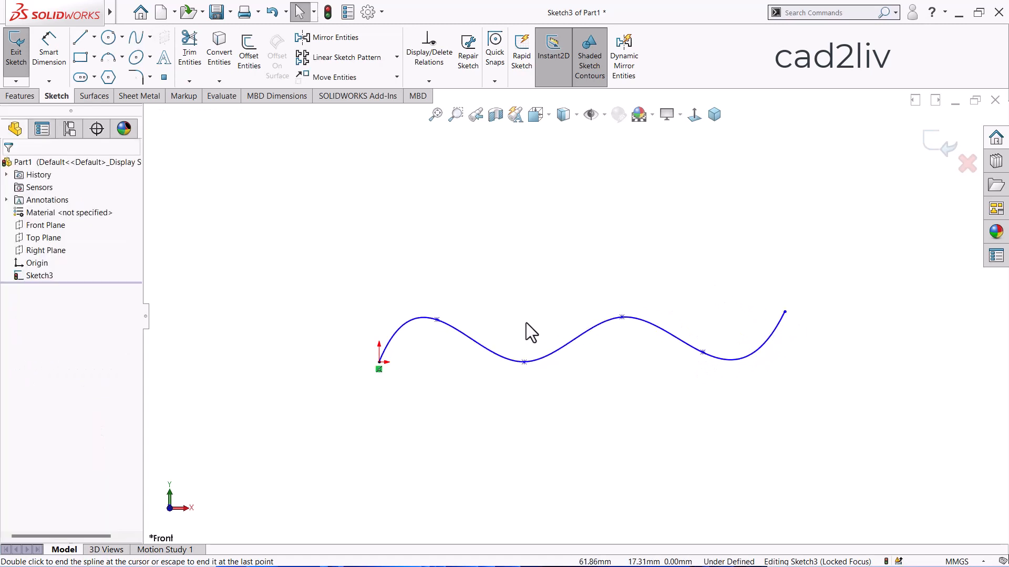
# Draw two connected centerlines: one 50 mm long up from the origin, then one 150 mm long to the right
pyautogui.scroll(-2, 670, 270)
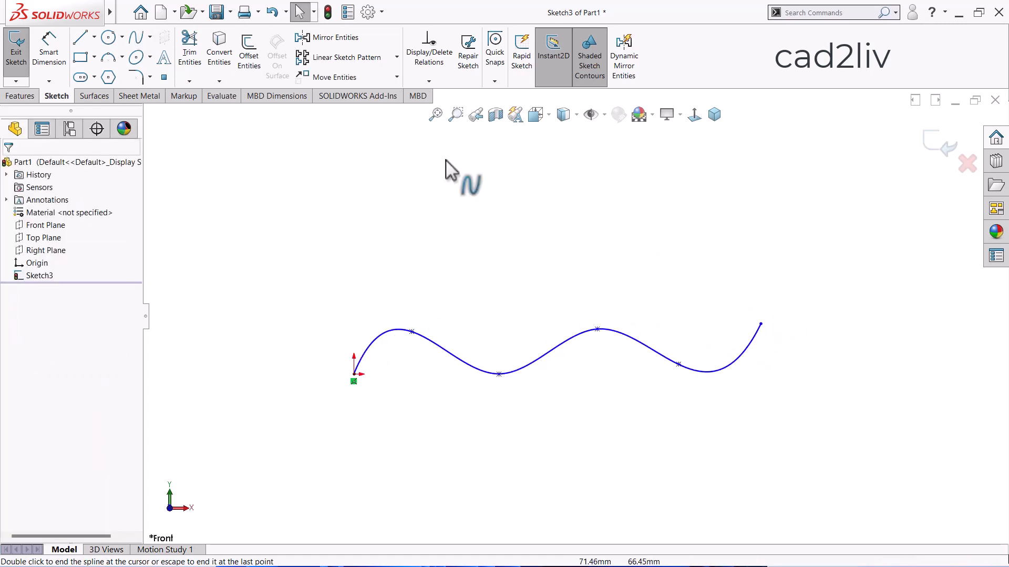
pyautogui.click(94, 37)
pyautogui.click(104, 68)
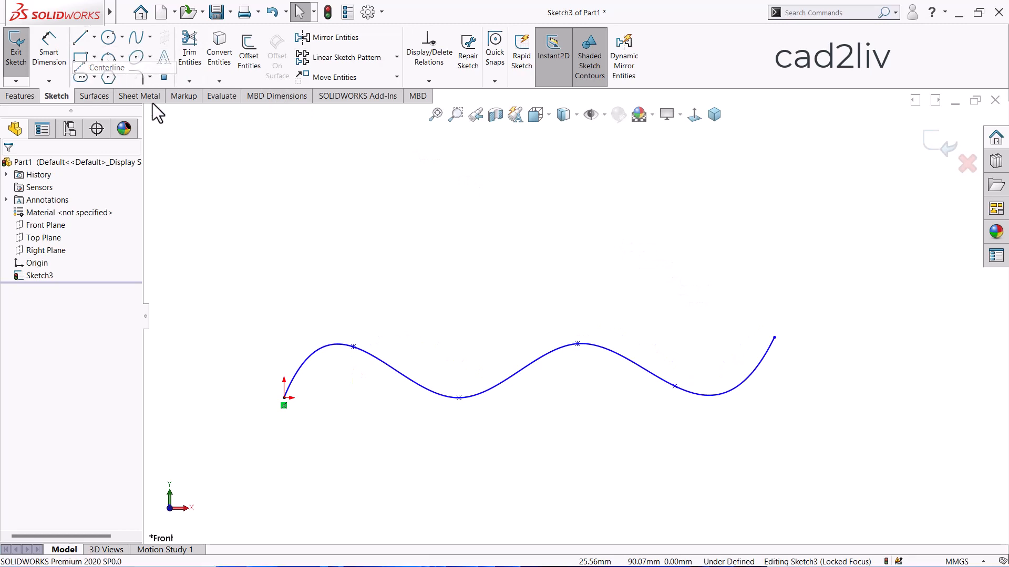
pyautogui.click(283, 398)
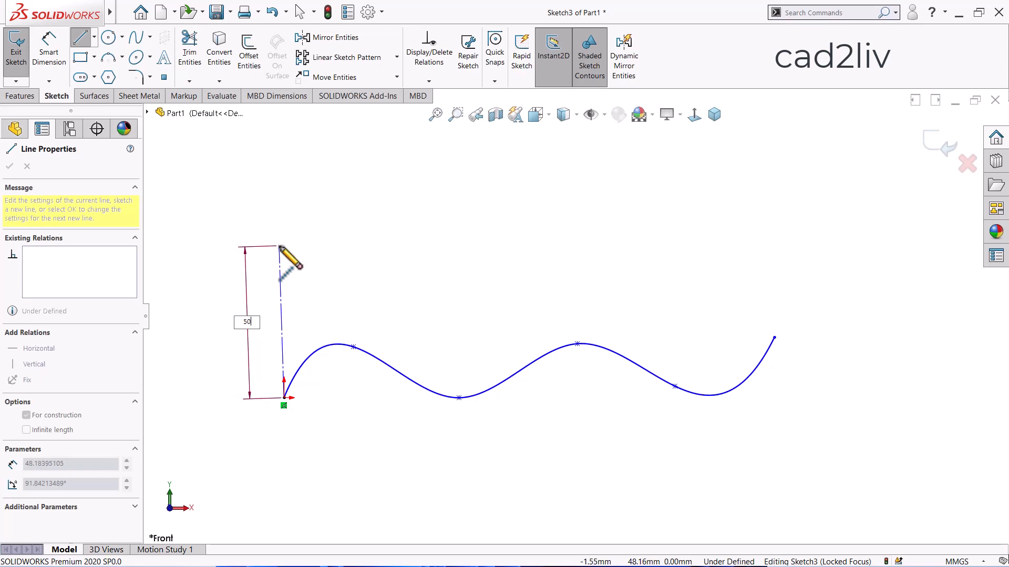
pyautogui.write('50')
pyautogui.press('Return')
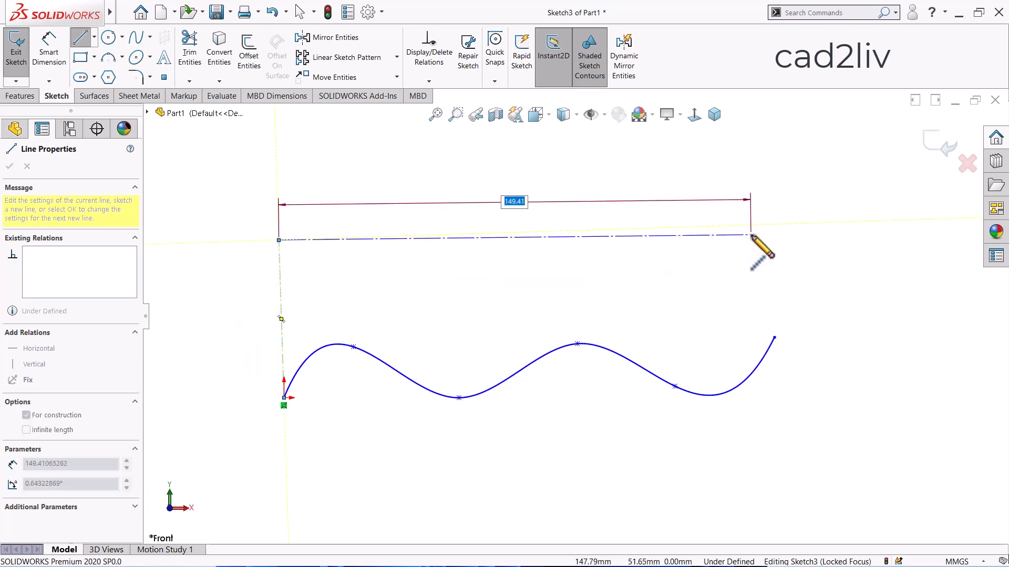
pyautogui.write('150')
pyautogui.press('Return')
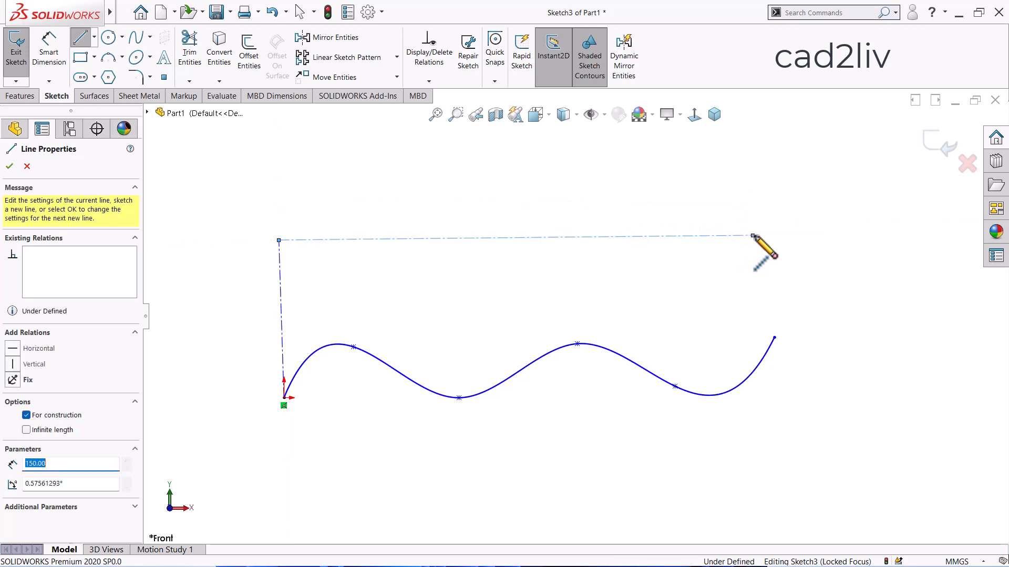
pyautogui.press('Escape')
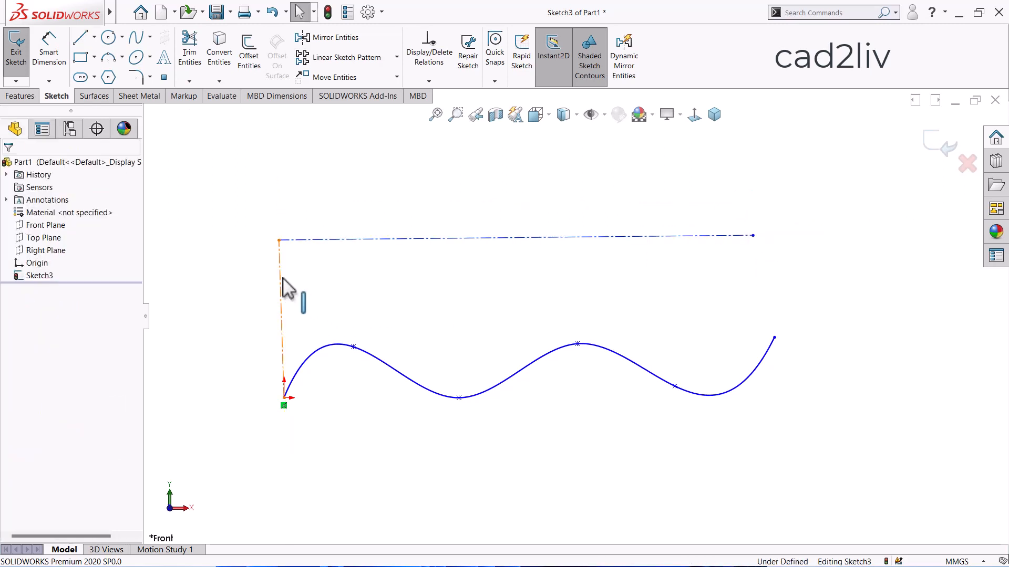
# Make the 50 mm centerline vertical and the 150 mm centerline horizontal
pyautogui.click(281, 283)
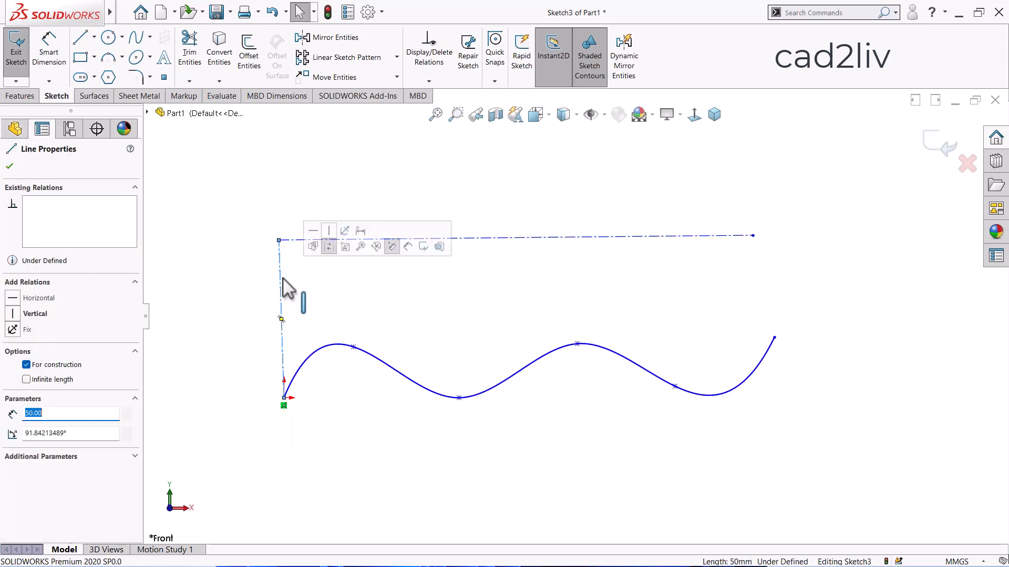
pyautogui.click(329, 231)
pyautogui.click(394, 279)
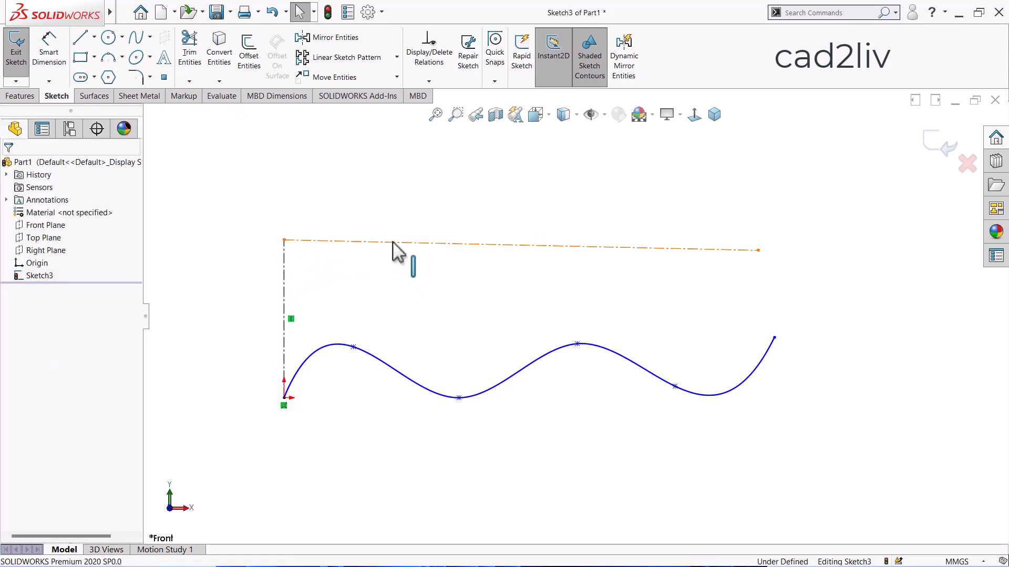
pyautogui.click(393, 244)
pyautogui.click(429, 191)
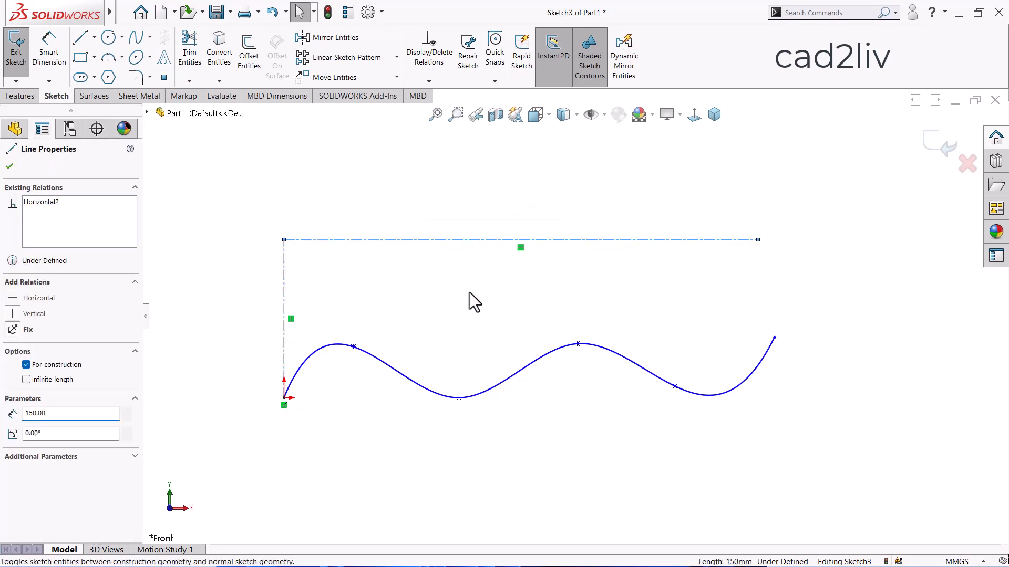
pyautogui.click(469, 292)
pyautogui.scroll(3, 493, 289)
pyautogui.scroll(-1, 563, 234)
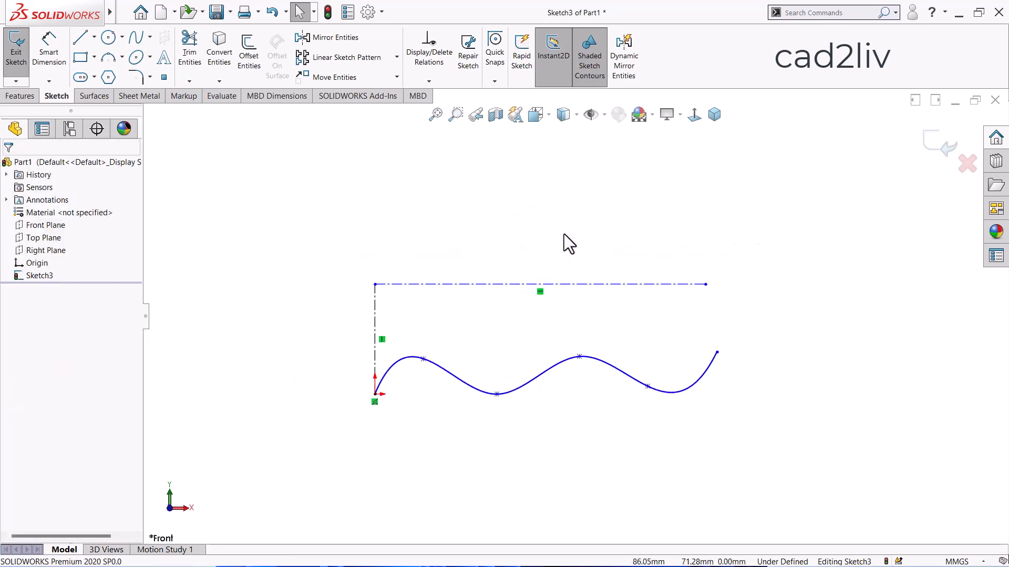
pyautogui.click(150, 41)
pyautogui.click(169, 68)
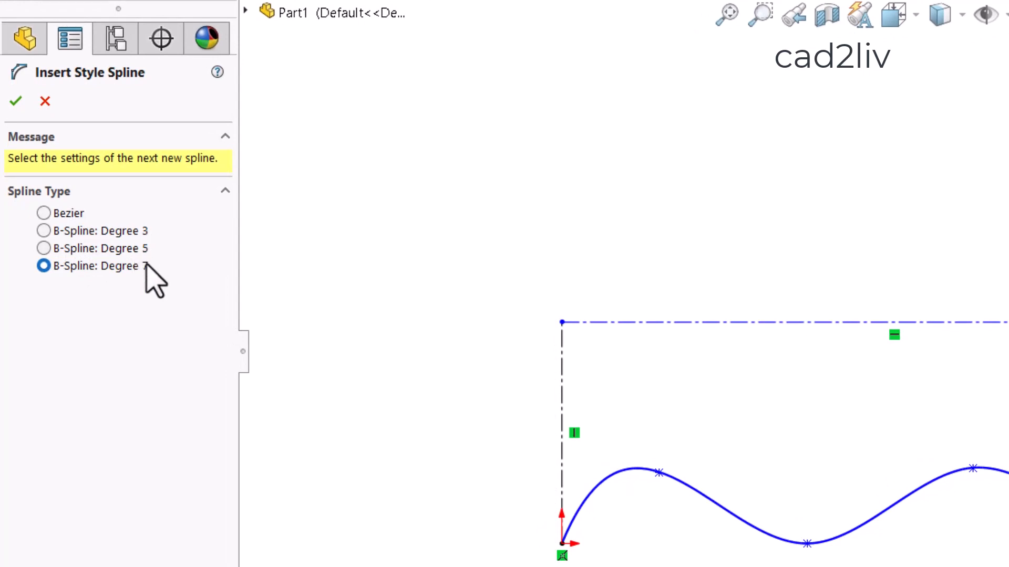
pyautogui.click(44, 212)
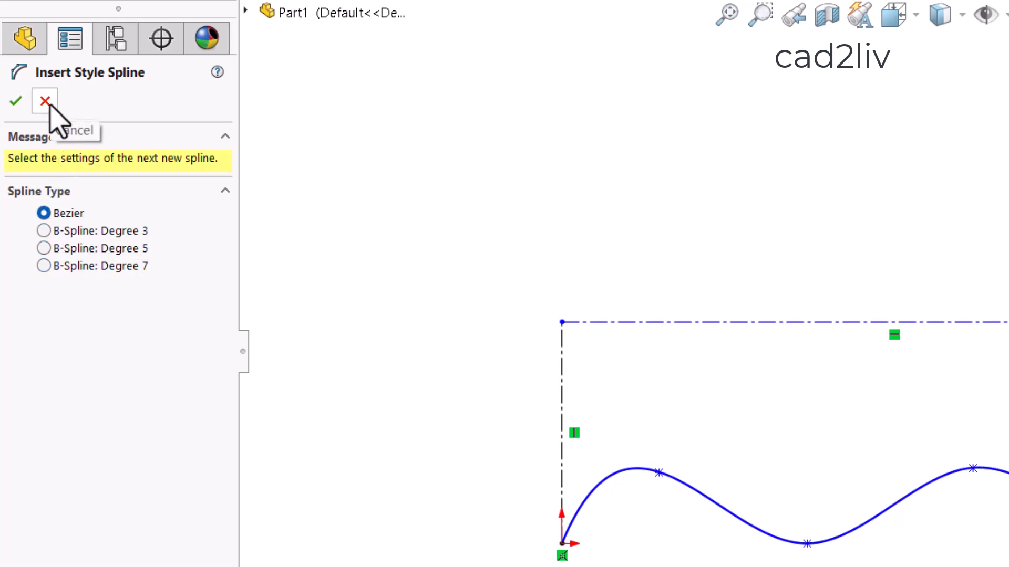
pyautogui.click(49, 103)
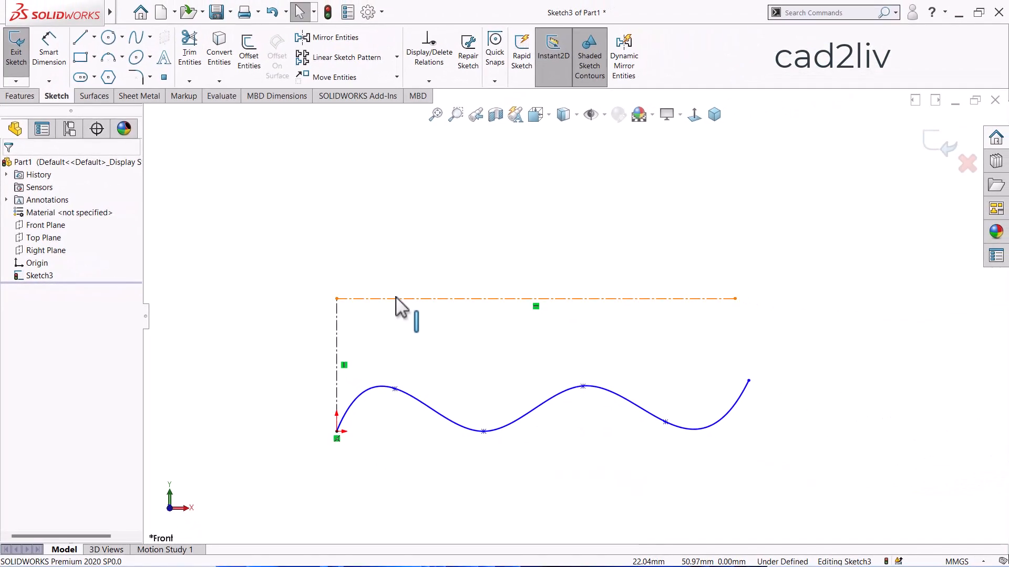
# Offset the horizontal centerline 50 mm upward, away from the spline
pyautogui.scroll(3, 380, 282)
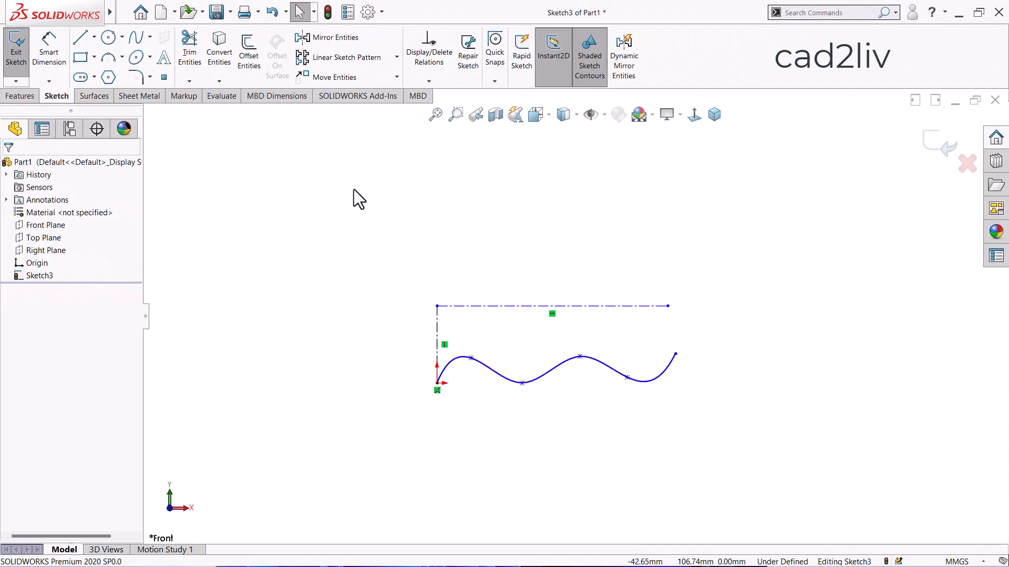
pyautogui.click(257, 57)
pyautogui.click(466, 306)
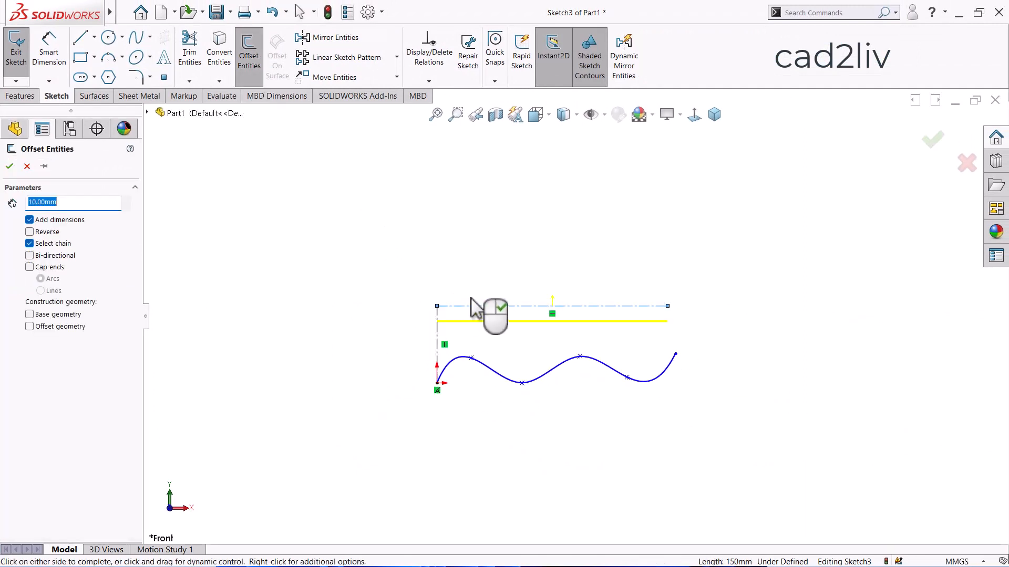
pyautogui.write('50')
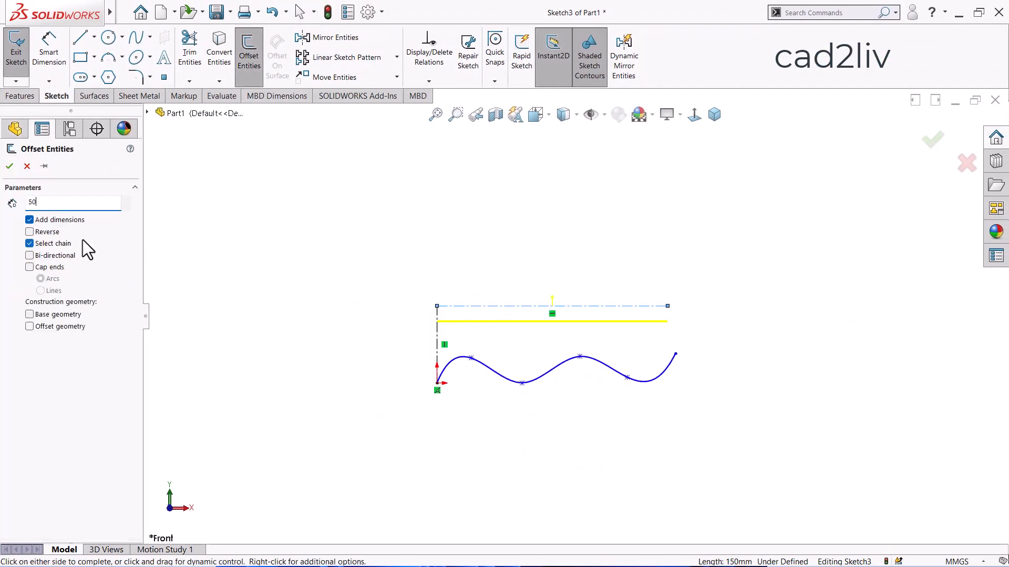
pyautogui.press('Return')
pyautogui.scroll(2, 649, 298)
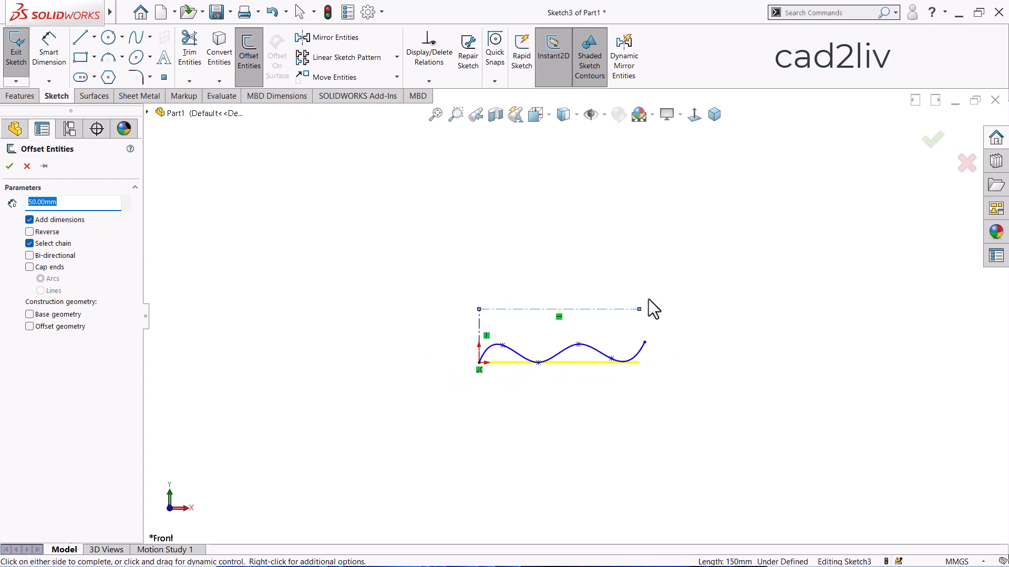
pyautogui.scroll(-2, 654, 269)
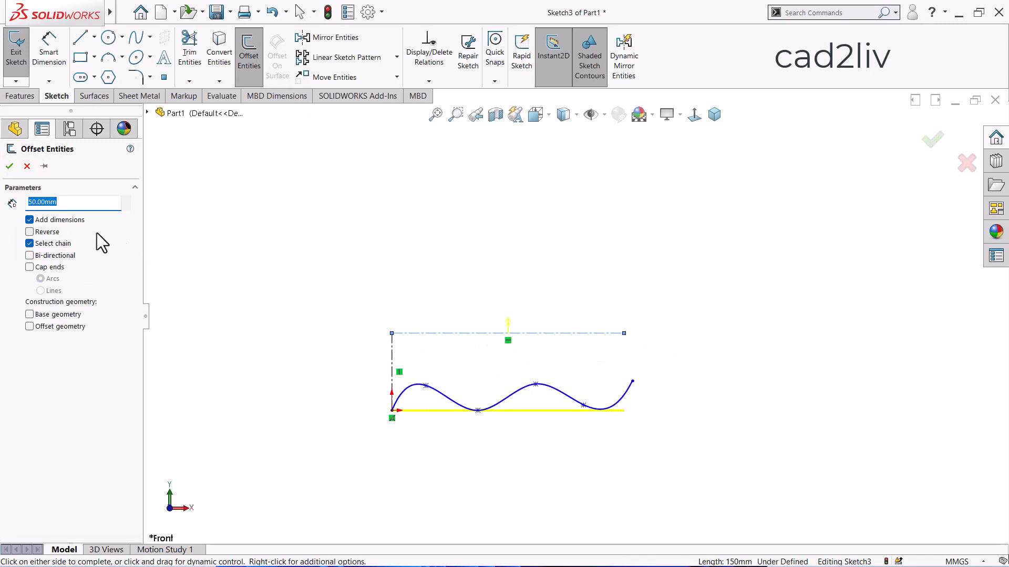
pyautogui.click(509, 322)
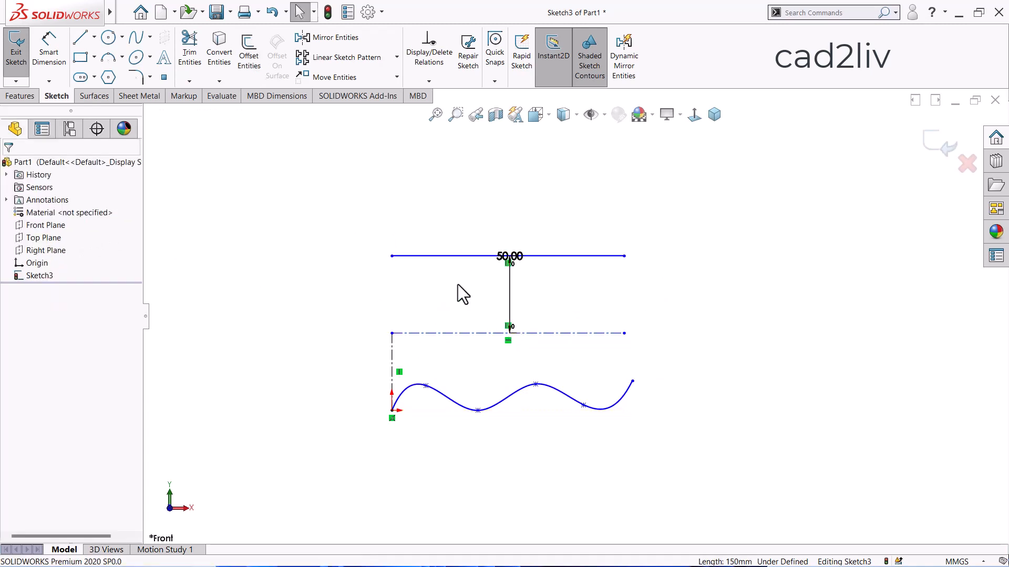
# Convert the solid offset line above the horizontal centerline to construction geometry
pyautogui.scroll(2, 509, 287)
pyautogui.scroll(-3, 582, 270)
pyautogui.scroll(2, 394, 279)
pyautogui.scroll(-1, 472, 339)
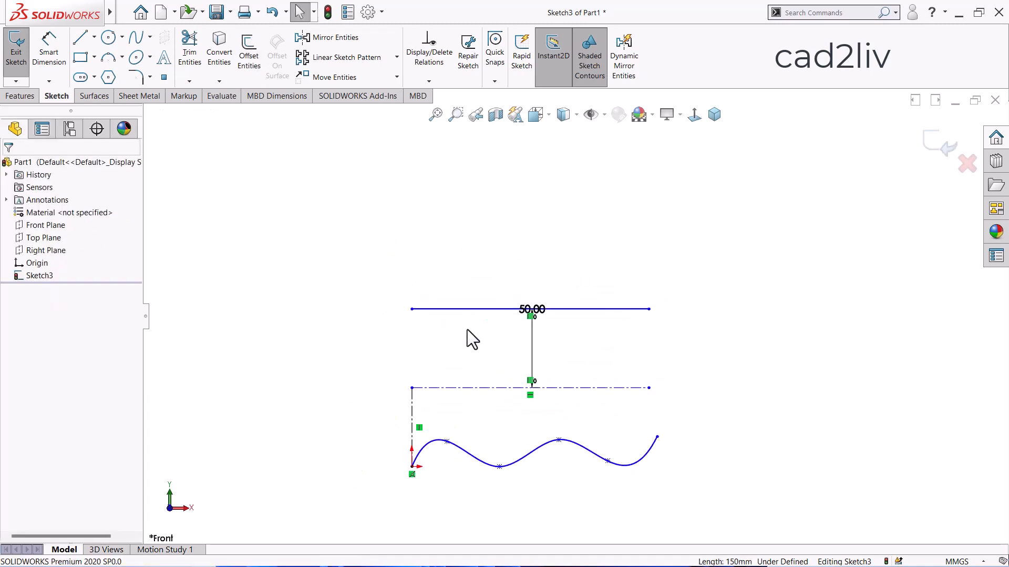
pyautogui.click(461, 309)
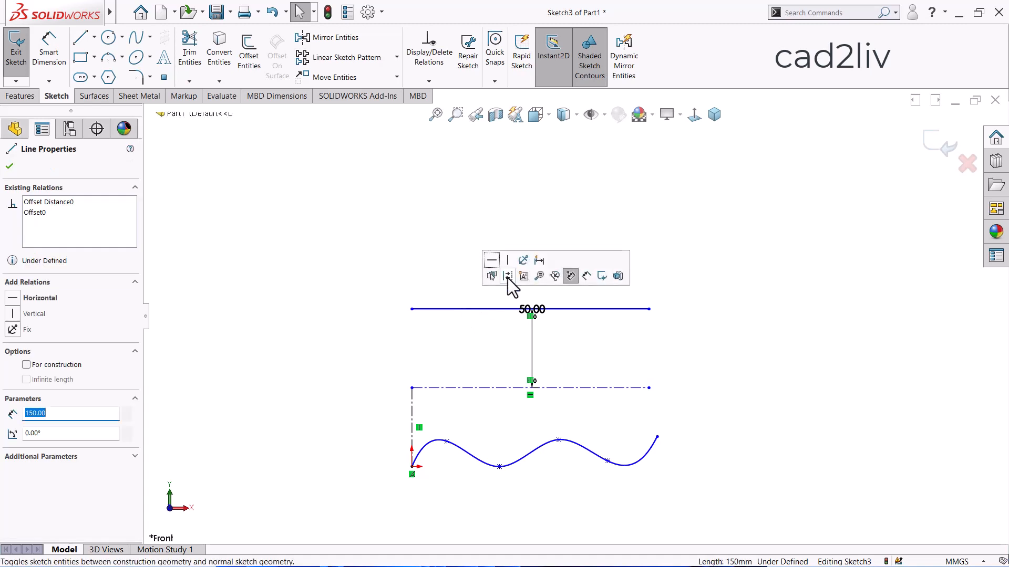
pyautogui.click(394, 267)
# Offset the upper horizontal construction line another 50 mm upward, reversing the offset direction
pyautogui.scroll(2, 581, 315)
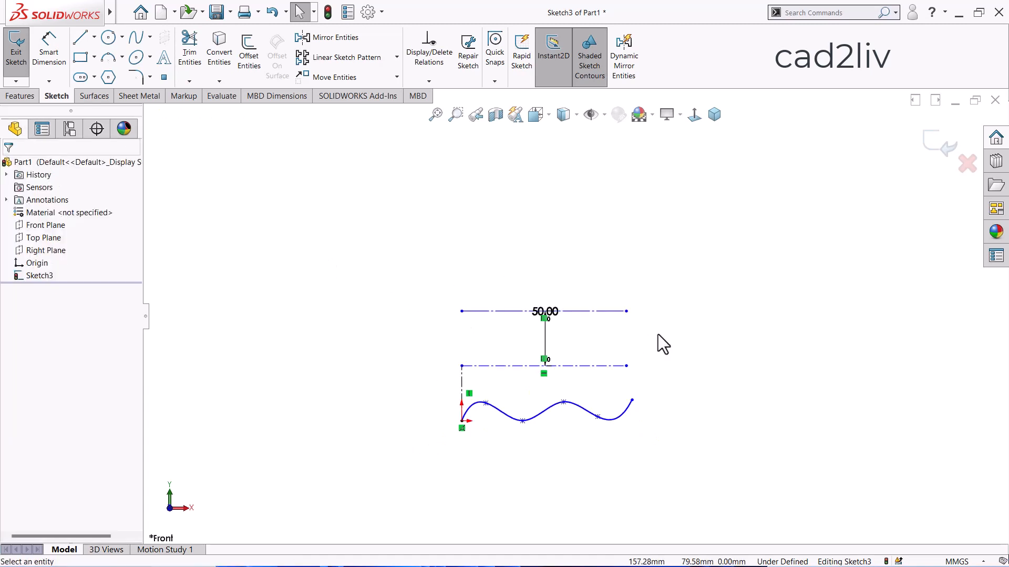
pyautogui.scroll(-2, 688, 335)
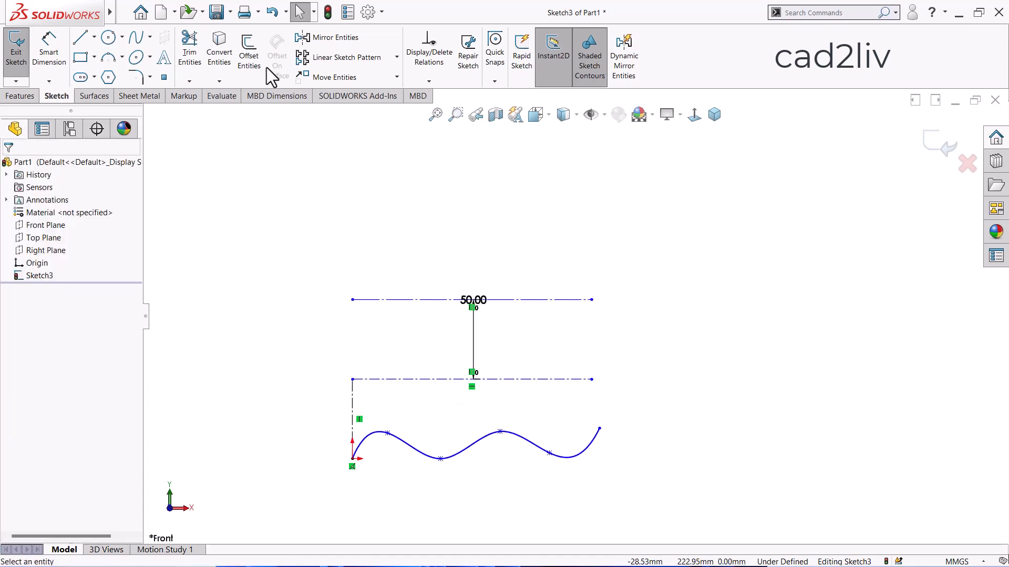
pyautogui.click(250, 57)
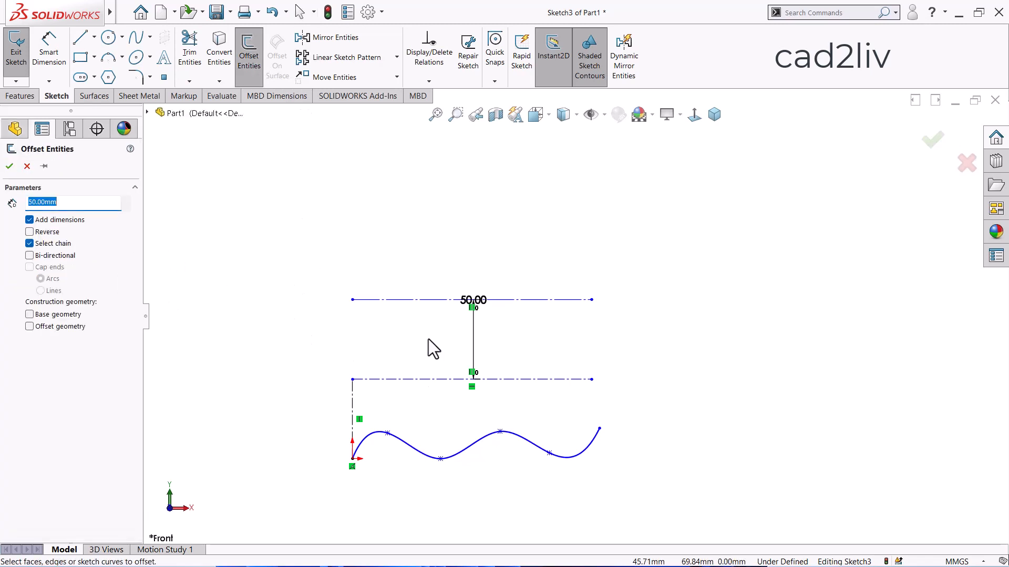
pyautogui.click(424, 299)
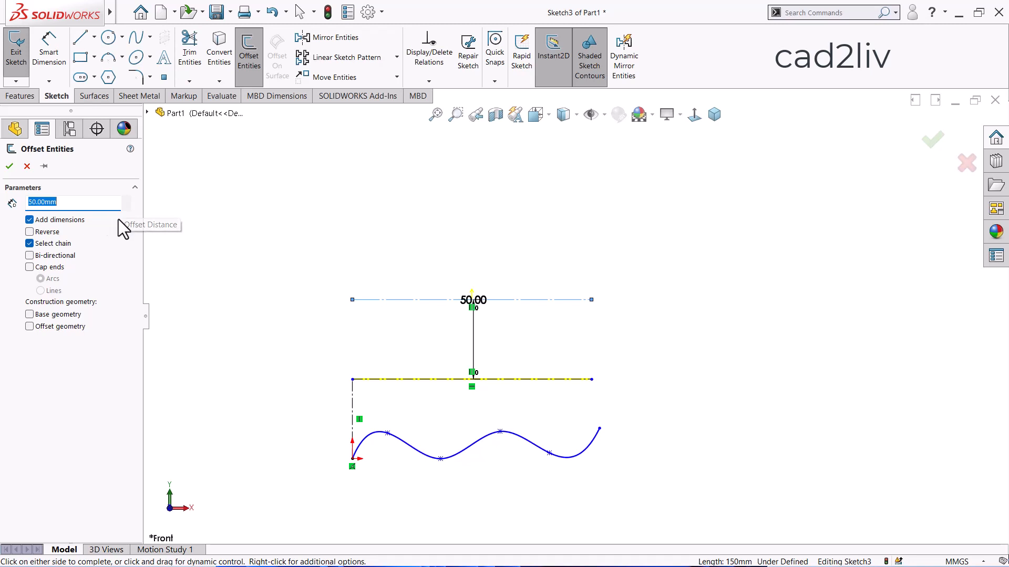
pyautogui.write('-50')
pyautogui.press('Return')
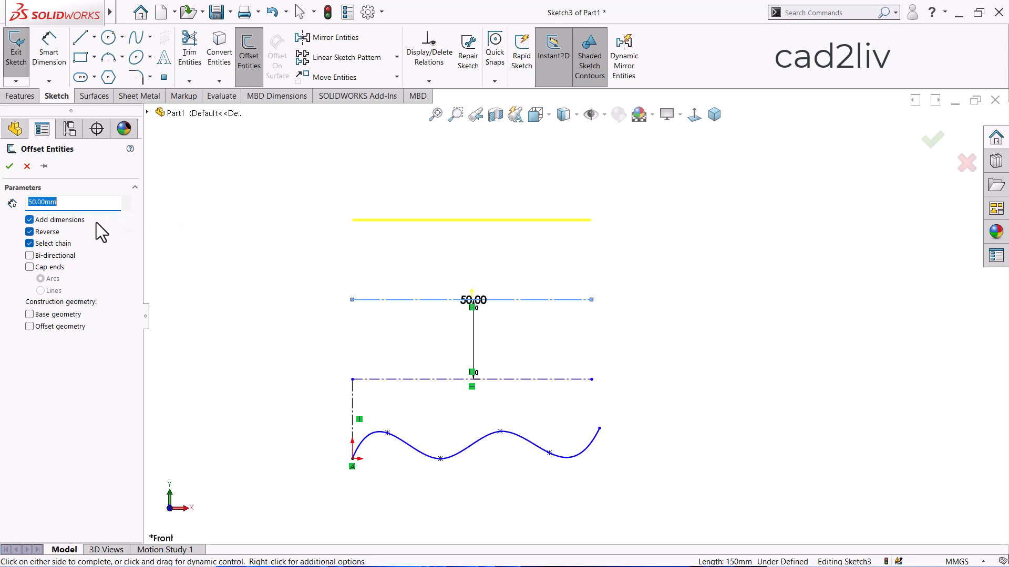
pyautogui.press('Return')
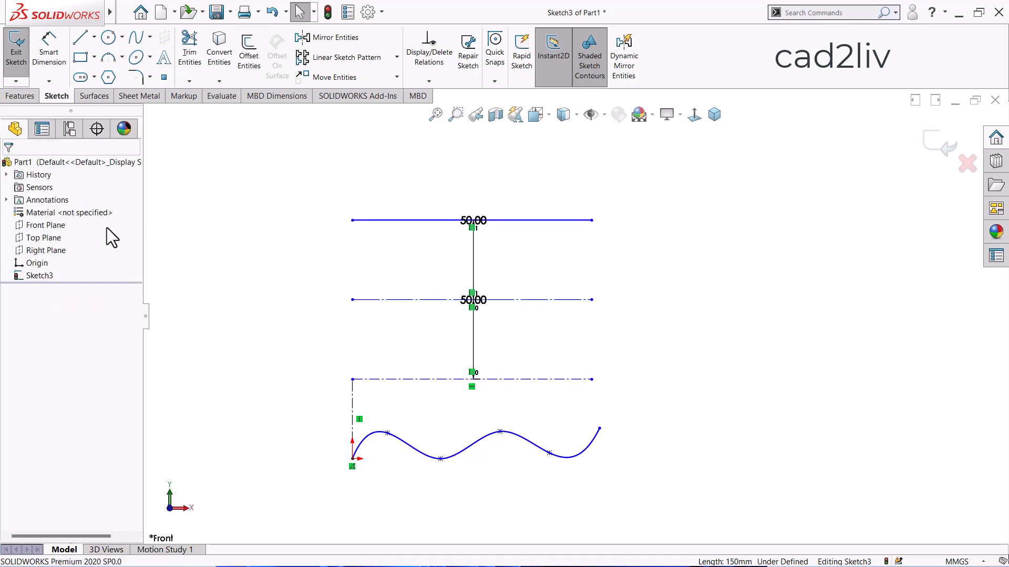
# Change the topmost offset line to construction geometry
pyautogui.scroll(1, 315, 255)
pyautogui.click(511, 224)
pyautogui.scroll(1, 511, 224)
pyautogui.scroll(-1, 512, 223)
pyautogui.scroll(-1, 456, 273)
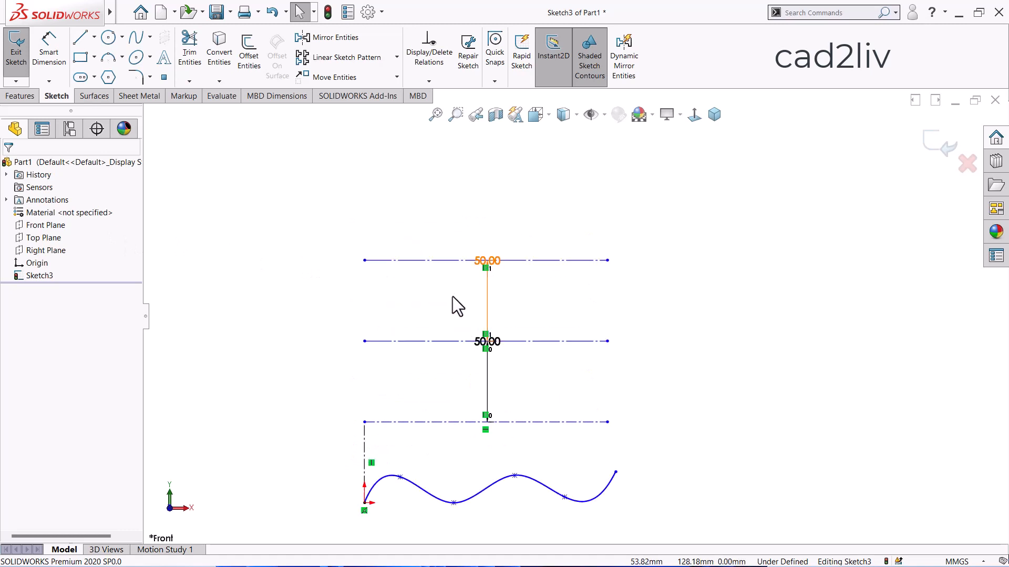
pyautogui.scroll(2, 473, 315)
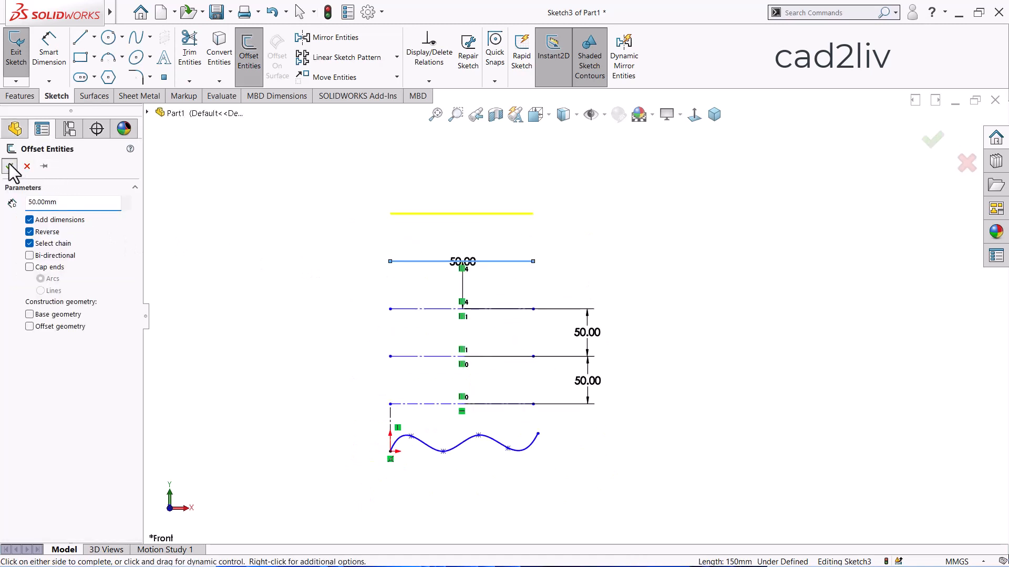
# Finish the 50 mm upward offset of the topmost horizontal line and align the two upper spacing dimensions with the lower ones
pyautogui.click(10, 166)
pyautogui.moveTo(465, 212); pyautogui.dragTo(581, 247)
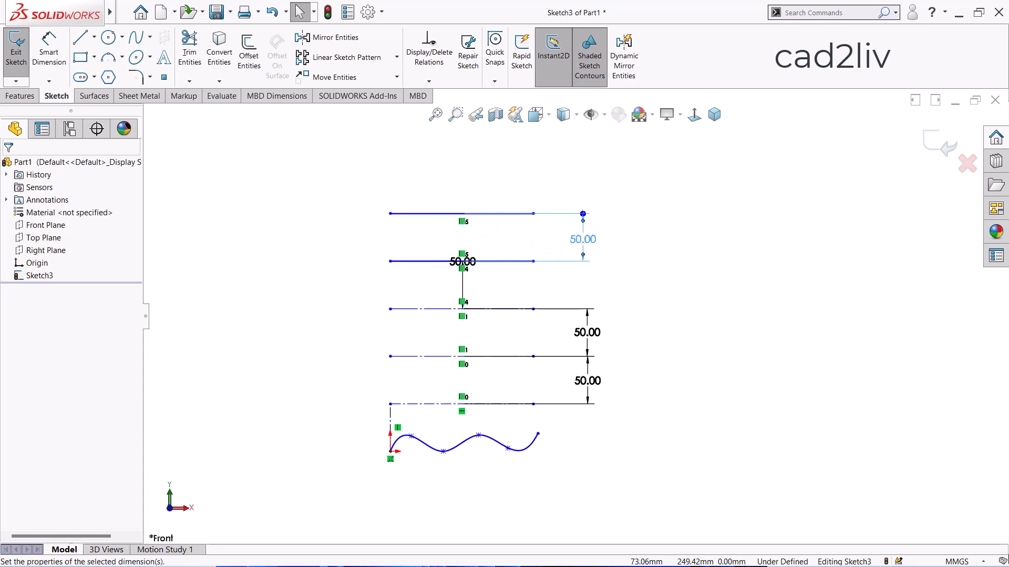
pyautogui.click(462, 261)
pyautogui.moveTo(464, 265); pyautogui.dragTo(588, 291)
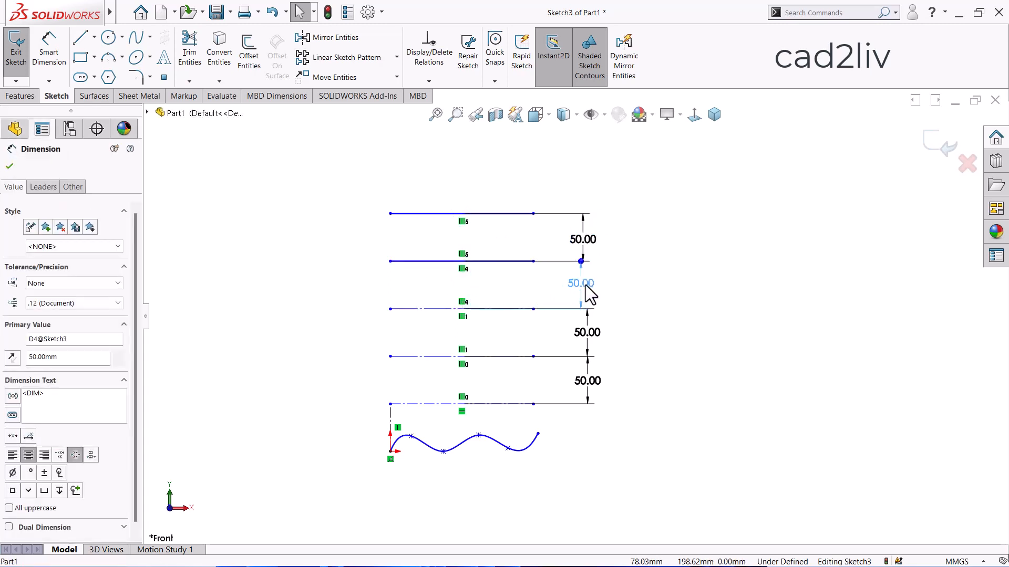
pyautogui.click(503, 179)
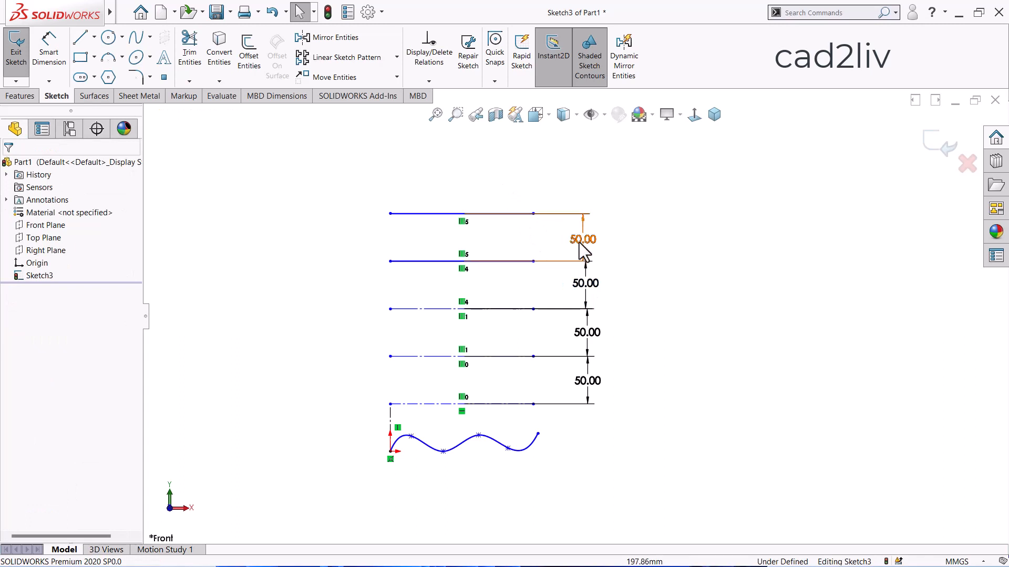
pyautogui.moveTo(582, 253); pyautogui.dragTo(586, 250)
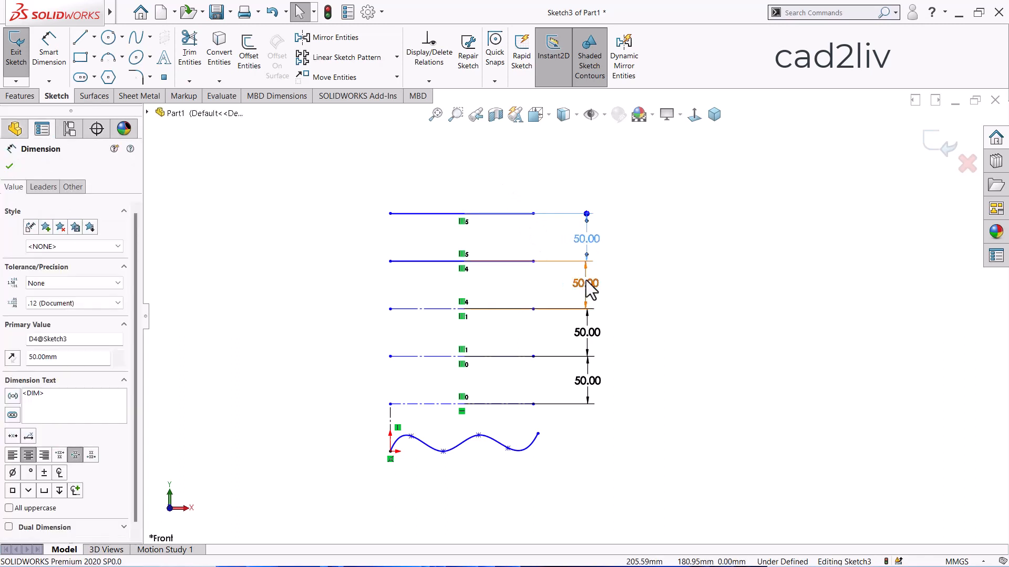
pyautogui.click(631, 288)
# Convert the two topmost solid horizontal lines to construction geometry
pyautogui.click(497, 260)
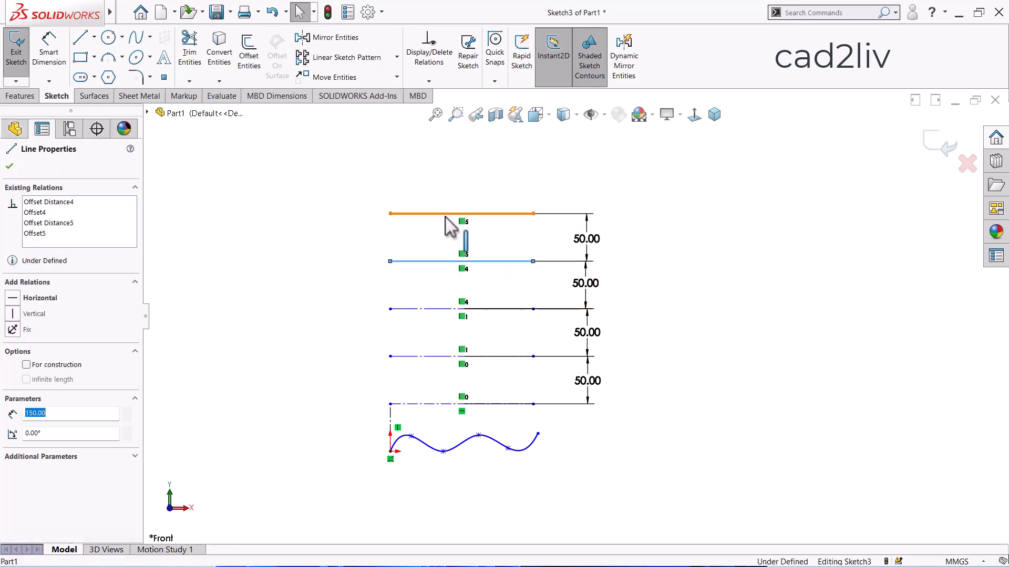
pyautogui.keyDown('ctrl'); pyautogui.click(448, 214); pyautogui.keyUp('ctrl')
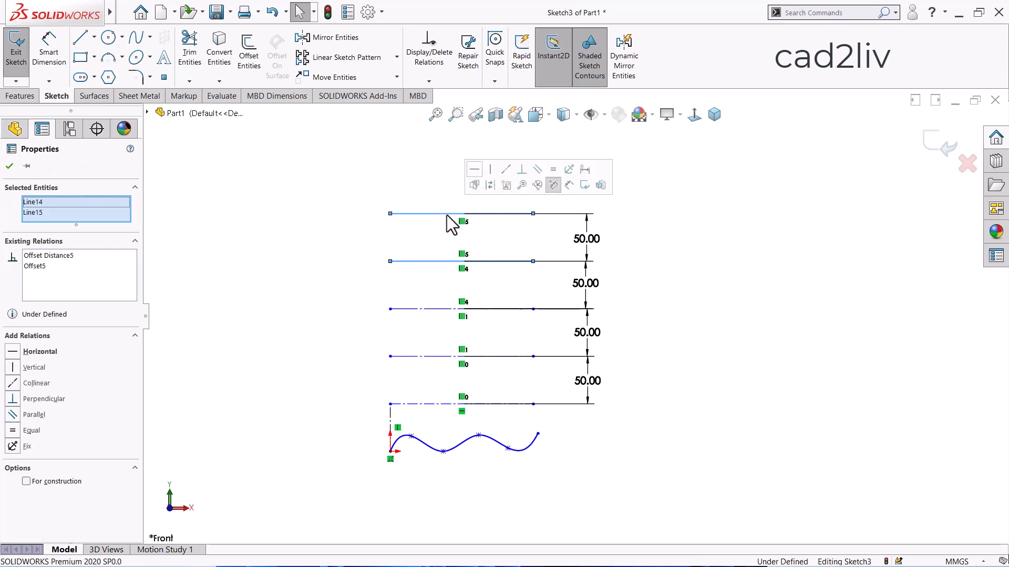
pyautogui.click(491, 185)
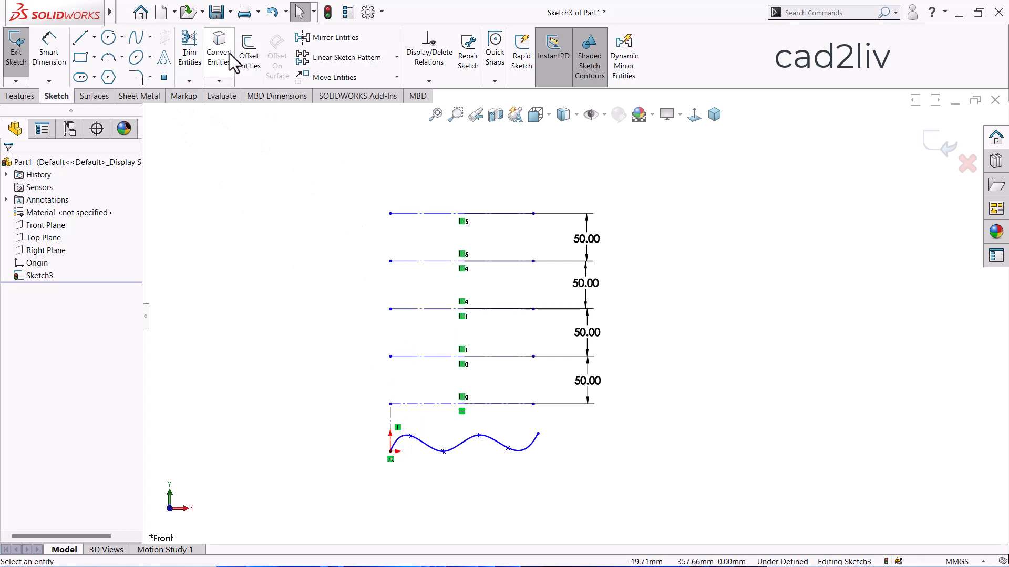
# Extend the vertical centerline upward to the topmost horizontal construction line
pyautogui.click(197, 81)
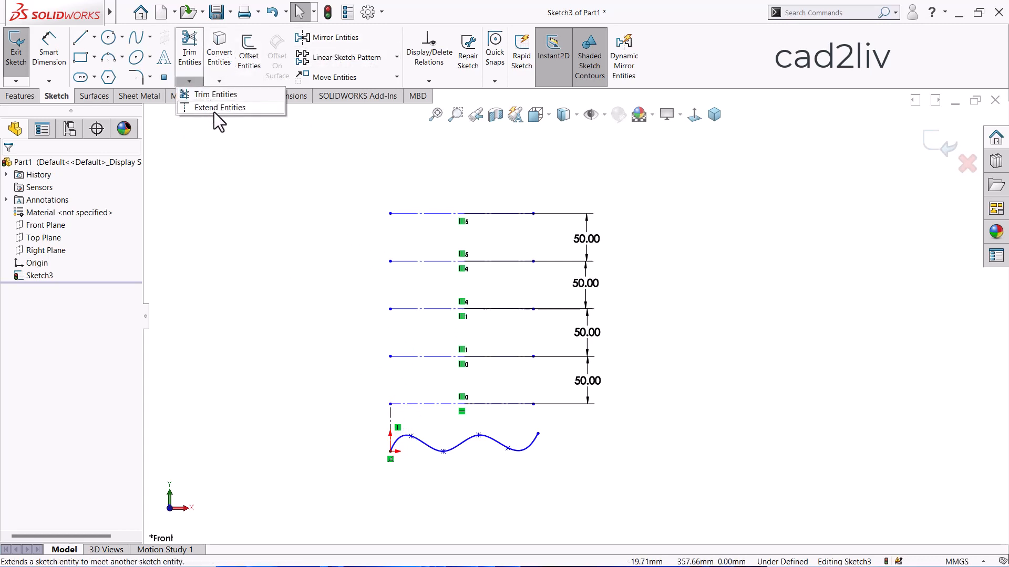
pyautogui.click(213, 112)
pyautogui.moveTo(397, 411); pyautogui.dragTo(403, 277)
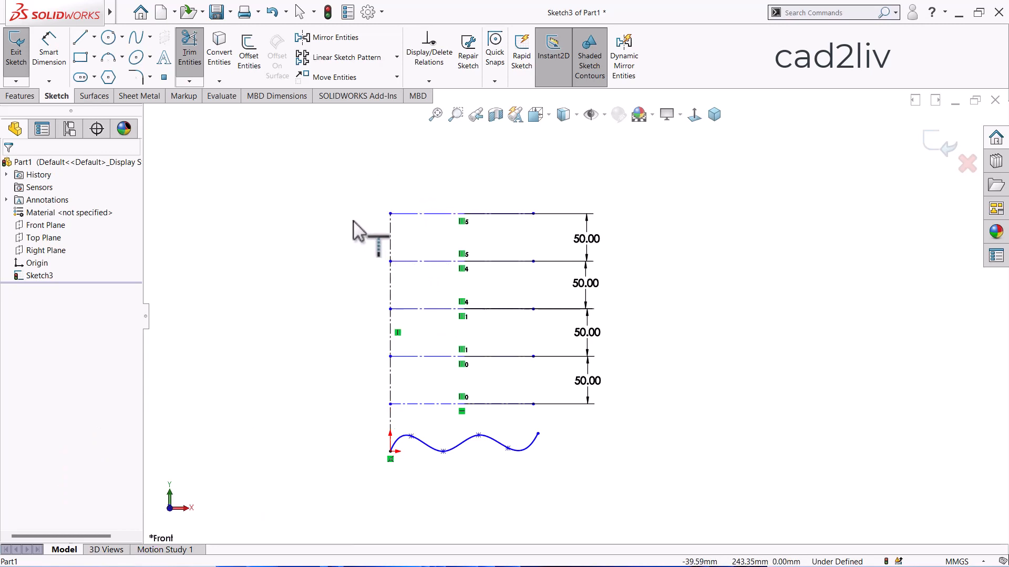
pyautogui.press('Escape')
# Sketch a Bezier style spline with seven control points zigzagging across the lowest horizontal construction line, starting at the vertical centerline
pyautogui.scroll(1, 424, 313)
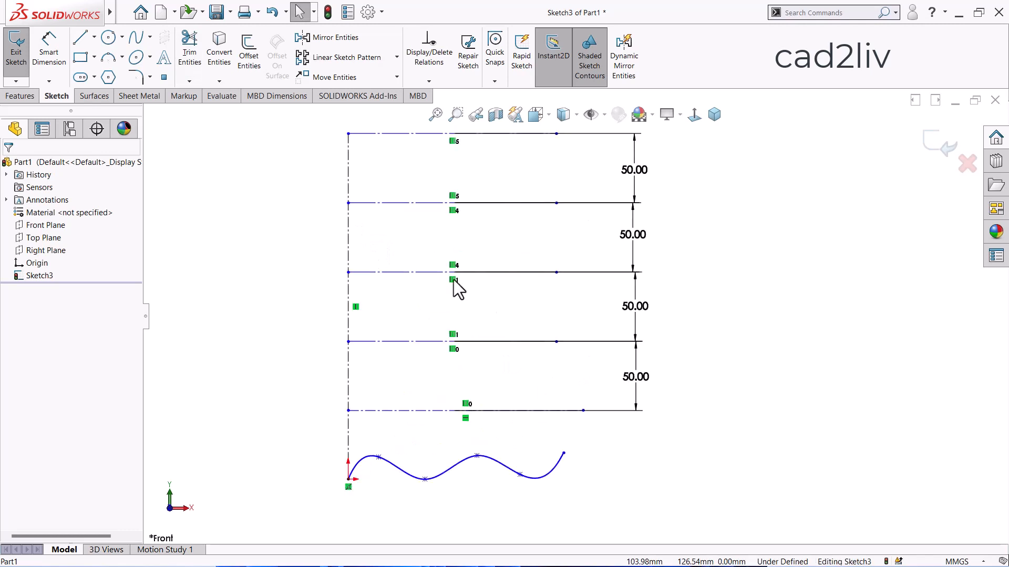
pyautogui.scroll(2, 441, 271)
pyautogui.scroll(-1, 696, 359)
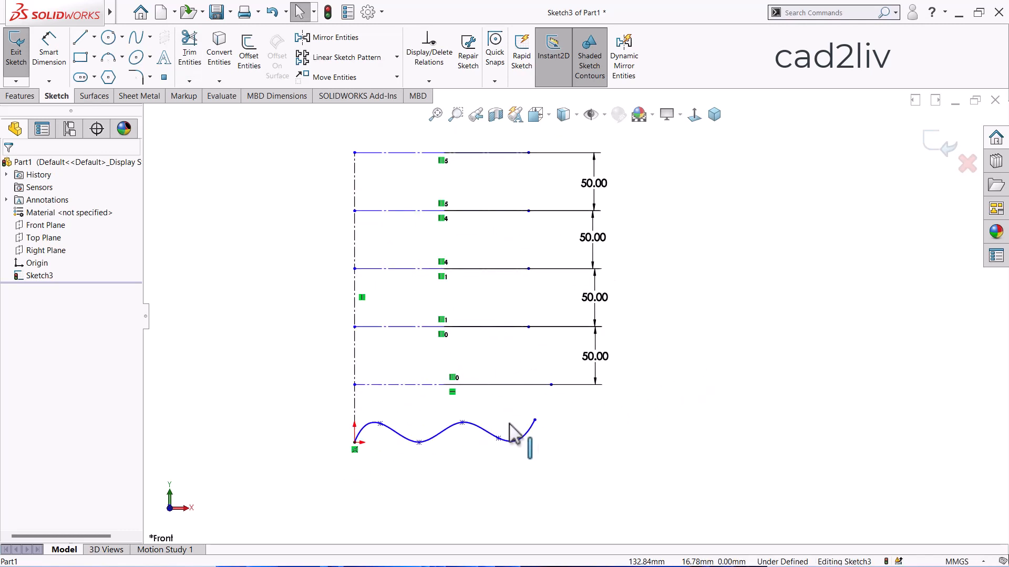
pyautogui.scroll(1, 486, 402)
pyautogui.scroll(-1, 560, 247)
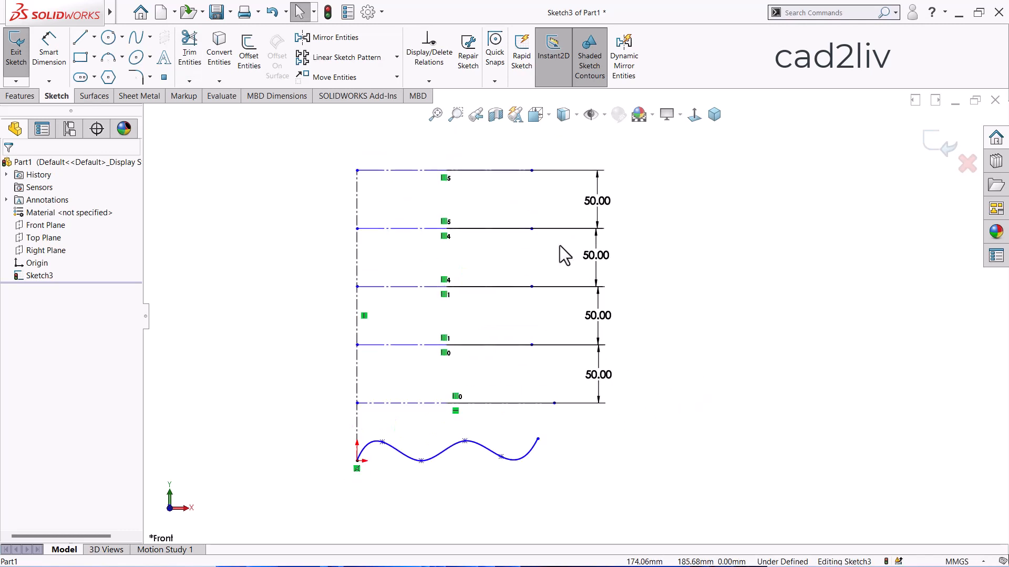
pyautogui.click(151, 38)
pyautogui.click(162, 67)
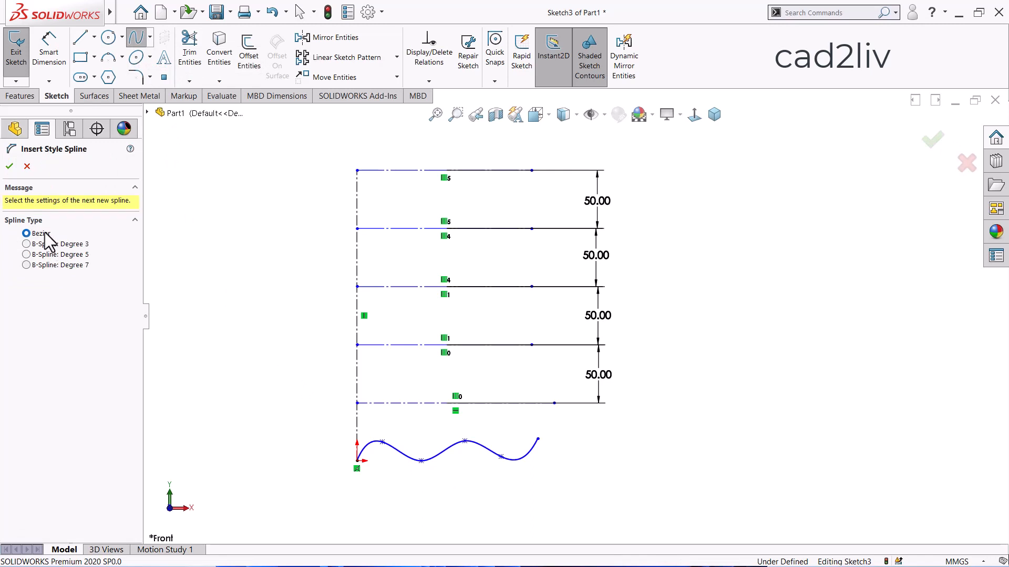
pyautogui.scroll(-3, 447, 407)
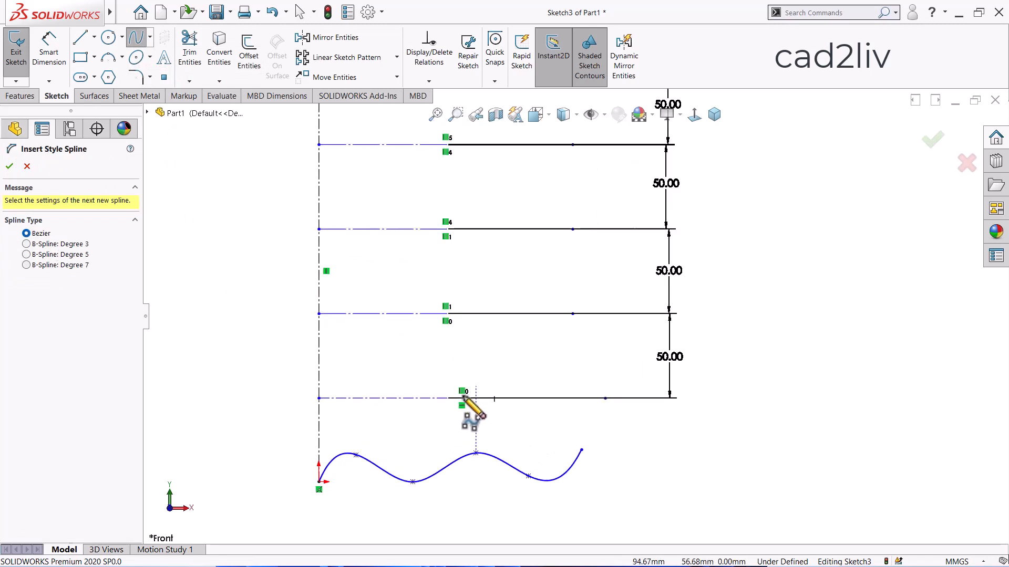
pyautogui.click(319, 399)
pyautogui.click(352, 372)
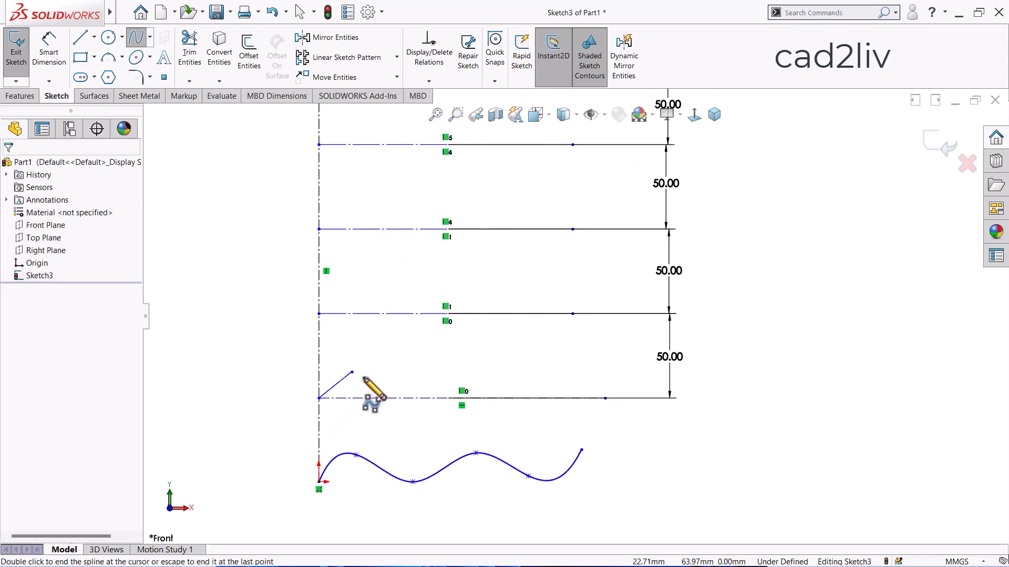
pyautogui.click(415, 417)
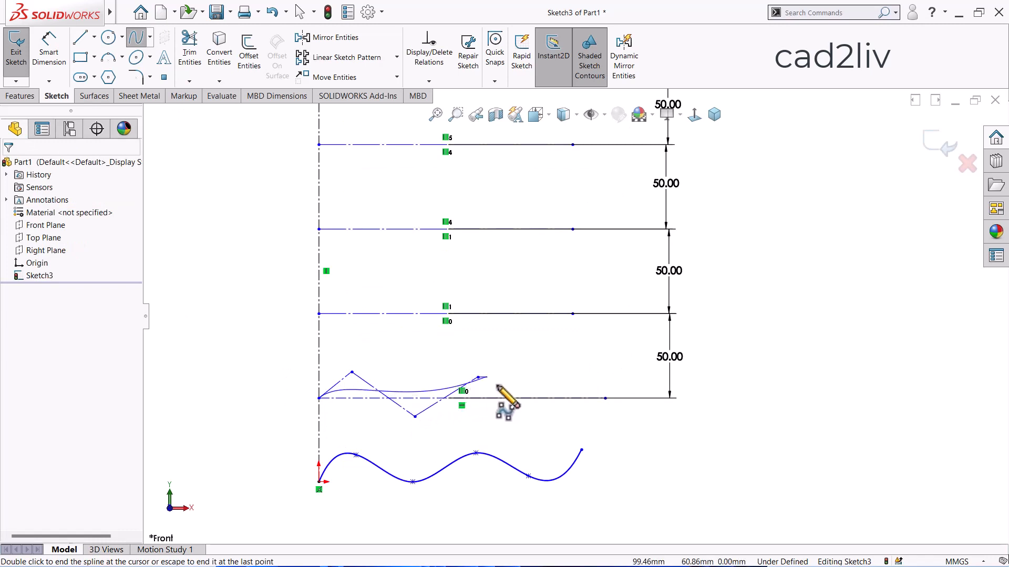
pyautogui.click(478, 377)
pyautogui.click(536, 415)
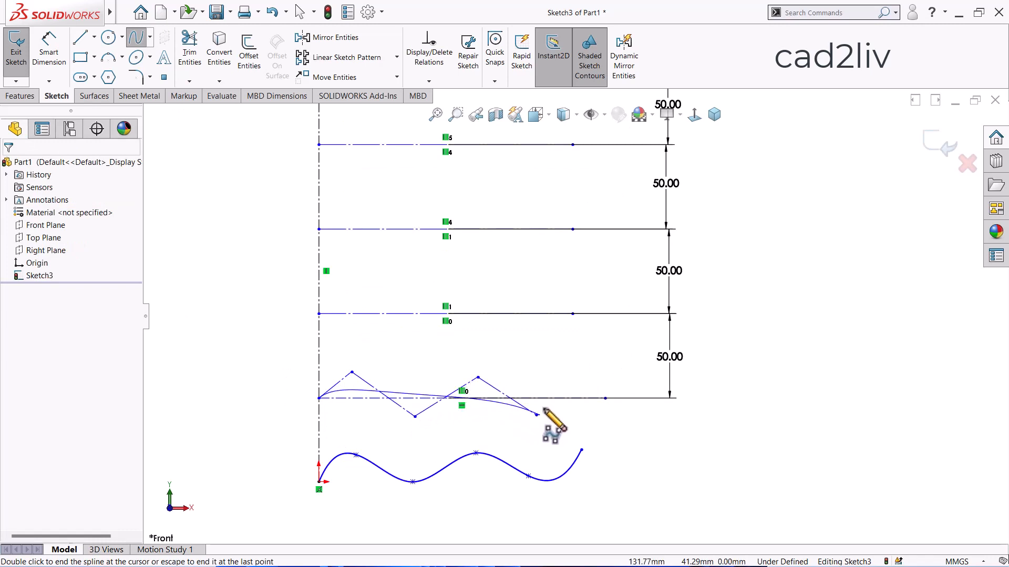
pyautogui.click(564, 381)
pyautogui.click(614, 411)
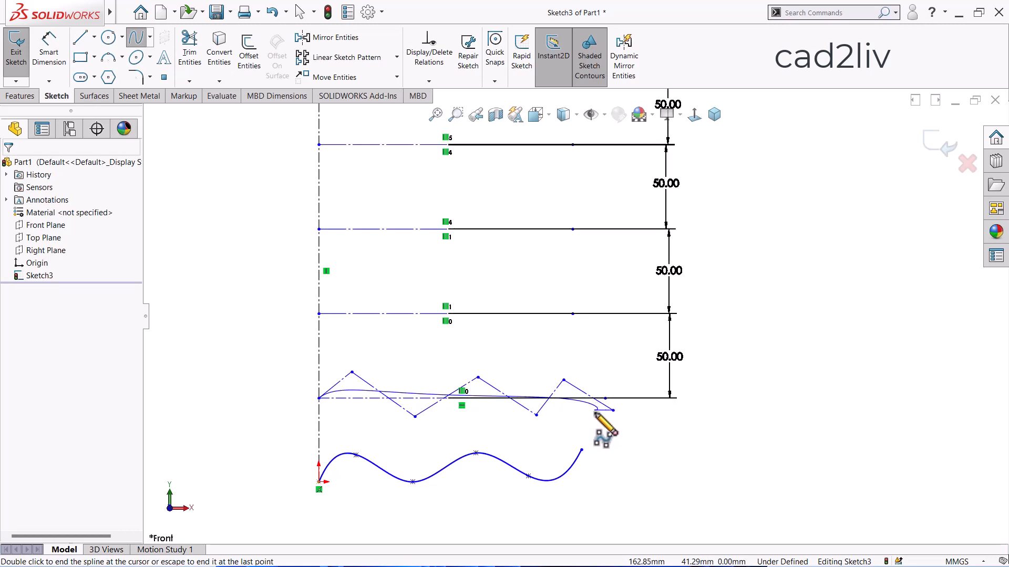
pyautogui.scroll(2, 599, 412)
pyautogui.scroll(-2, 584, 345)
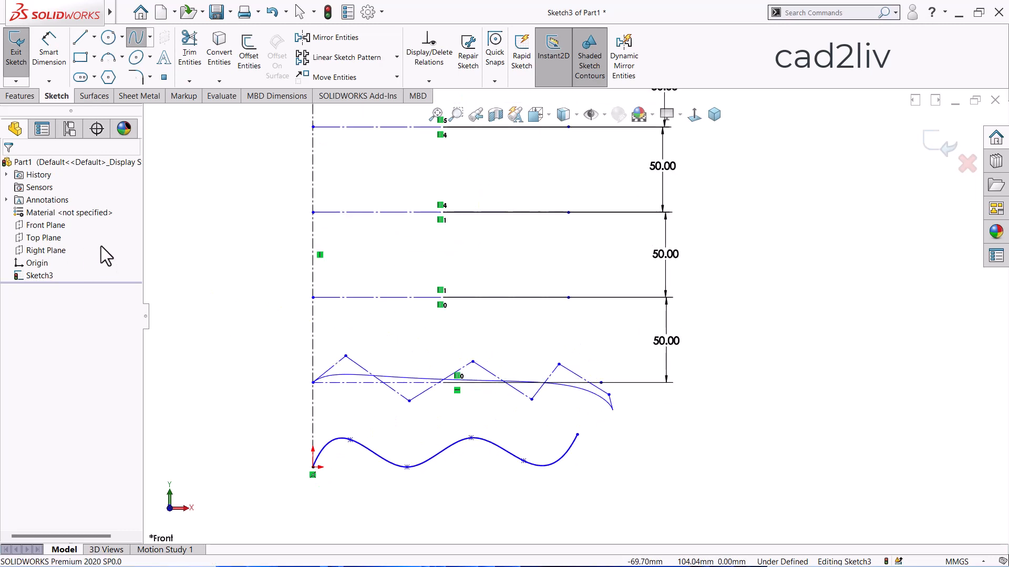
pyautogui.press('Escape')
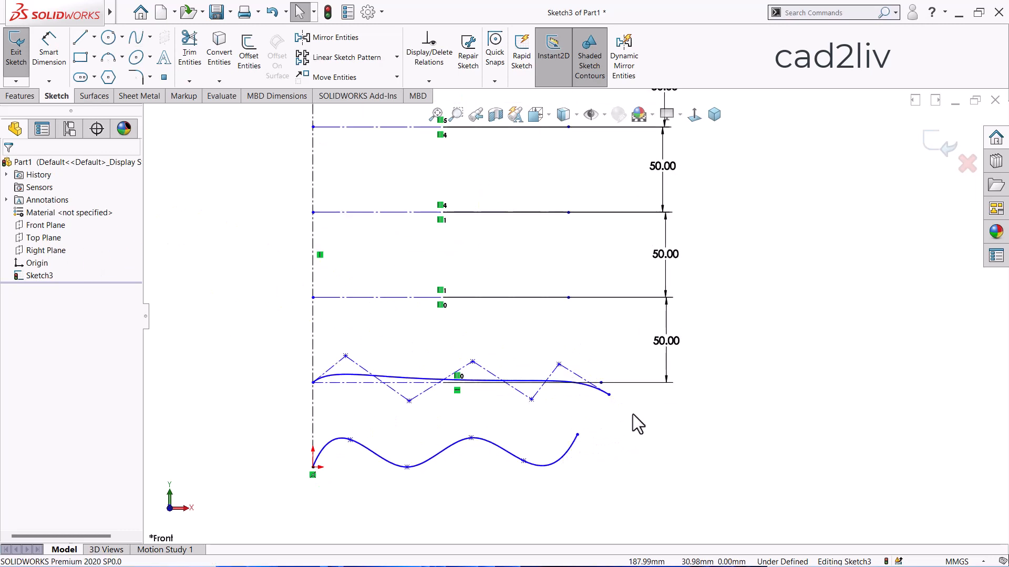
# Sketch a B-Spline: Degree 3 style spline with seven zigzag control points along the second horizontal construction line from below
pyautogui.scroll(-1, 489, 348)
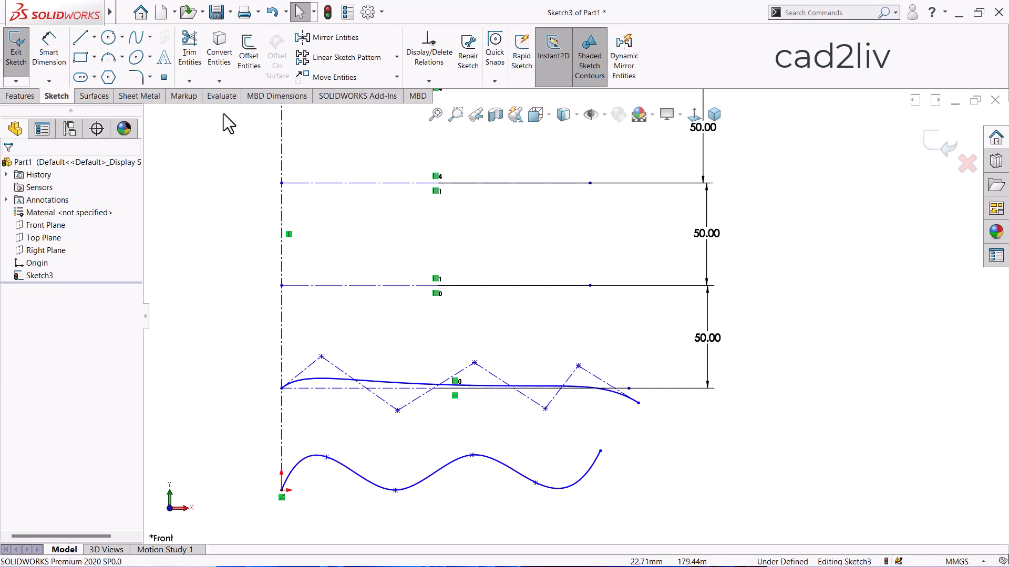
pyautogui.click(150, 37)
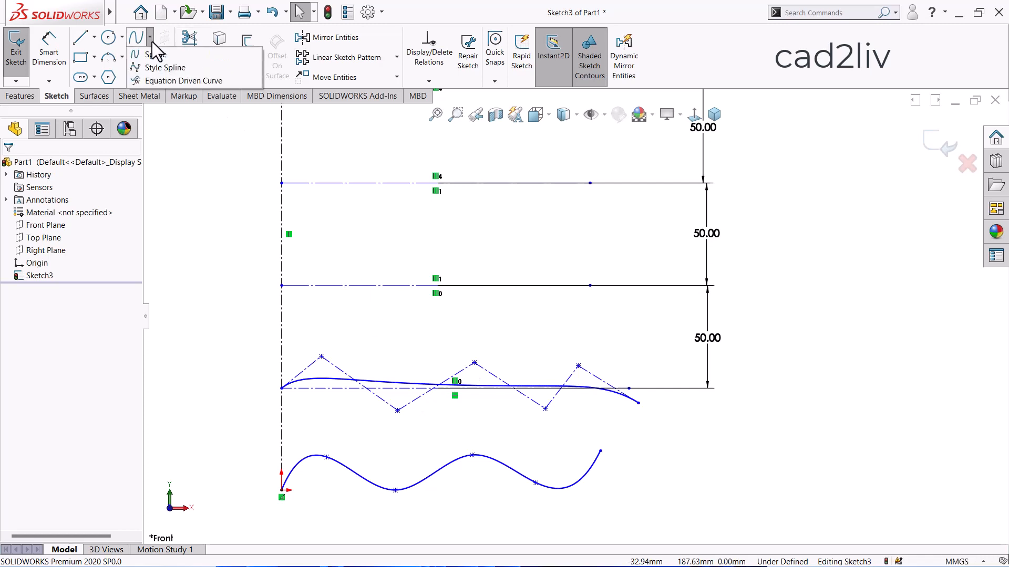
pyautogui.click(168, 69)
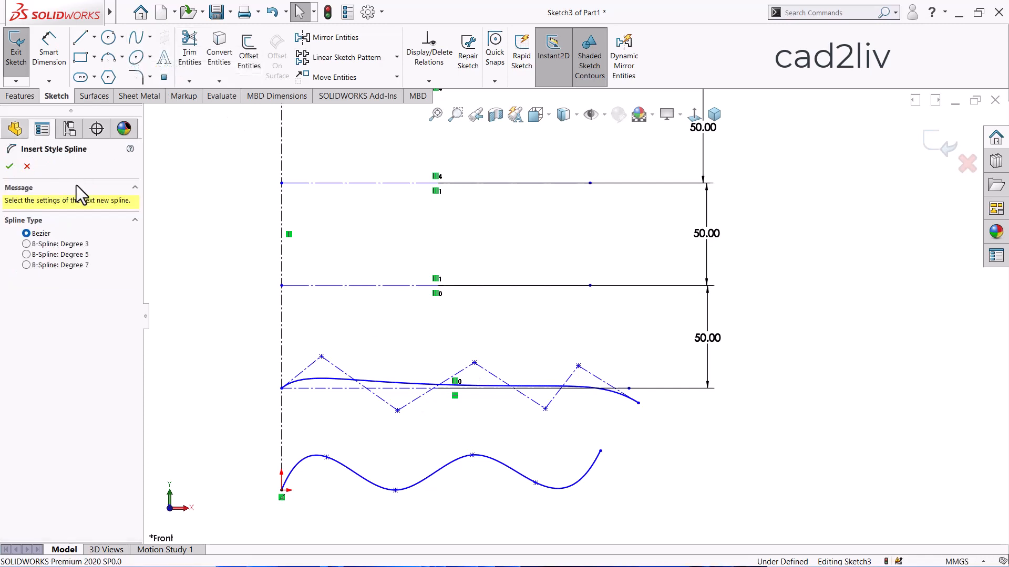
pyautogui.click(61, 247)
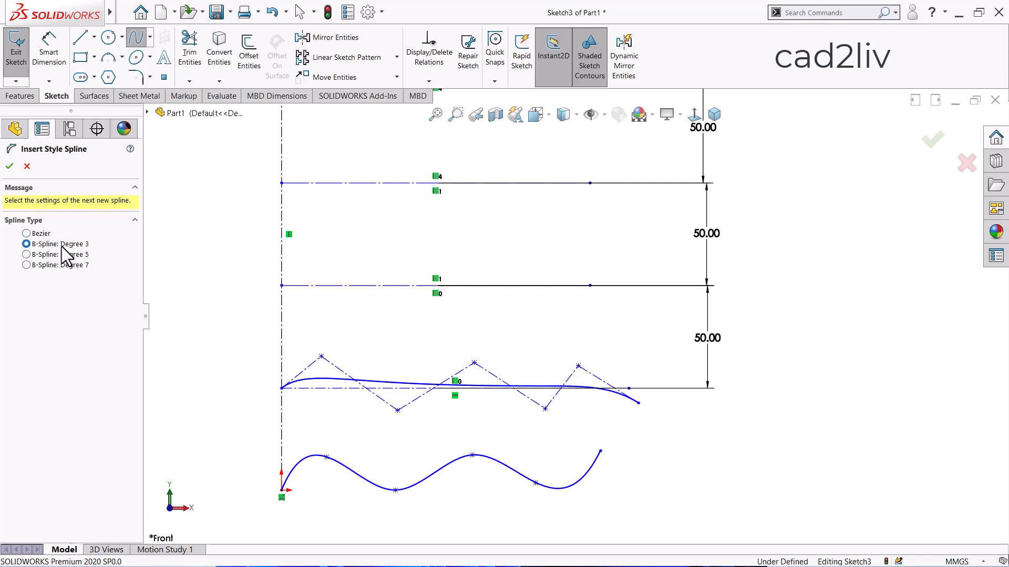
pyautogui.click(282, 285)
pyautogui.click(324, 243)
pyautogui.click(431, 305)
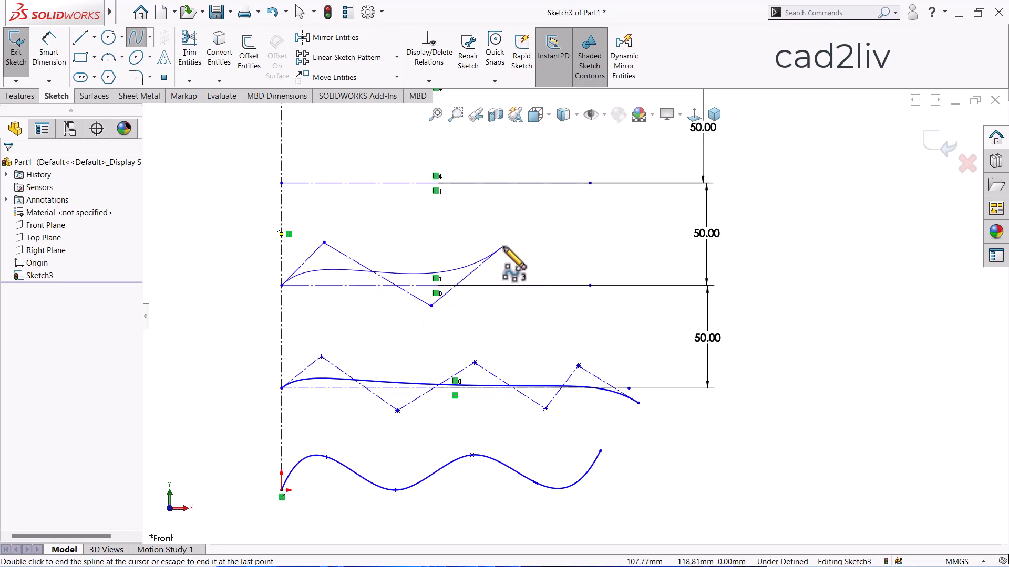
pyautogui.click(504, 246)
pyautogui.click(581, 302)
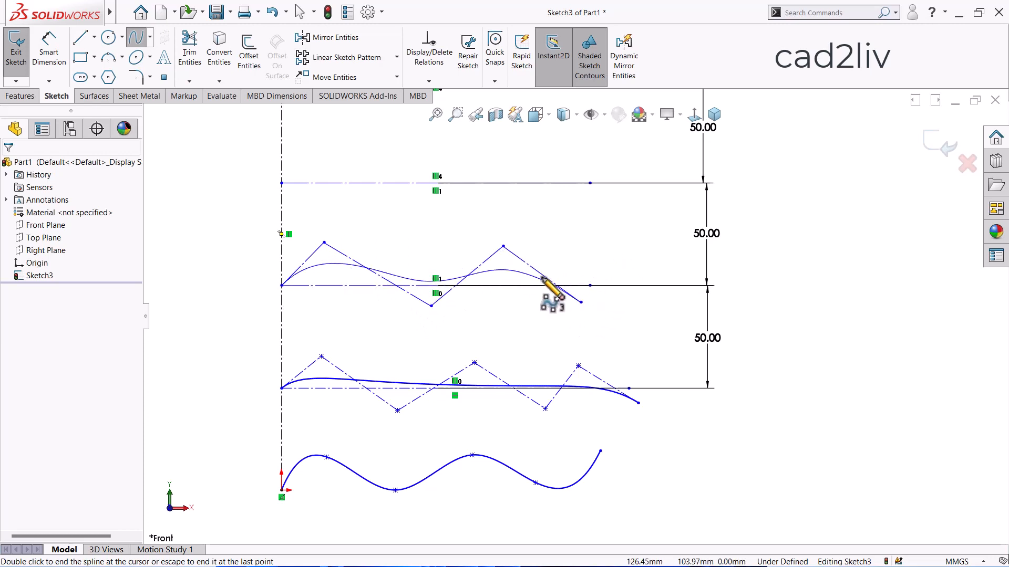
pyautogui.click(641, 251)
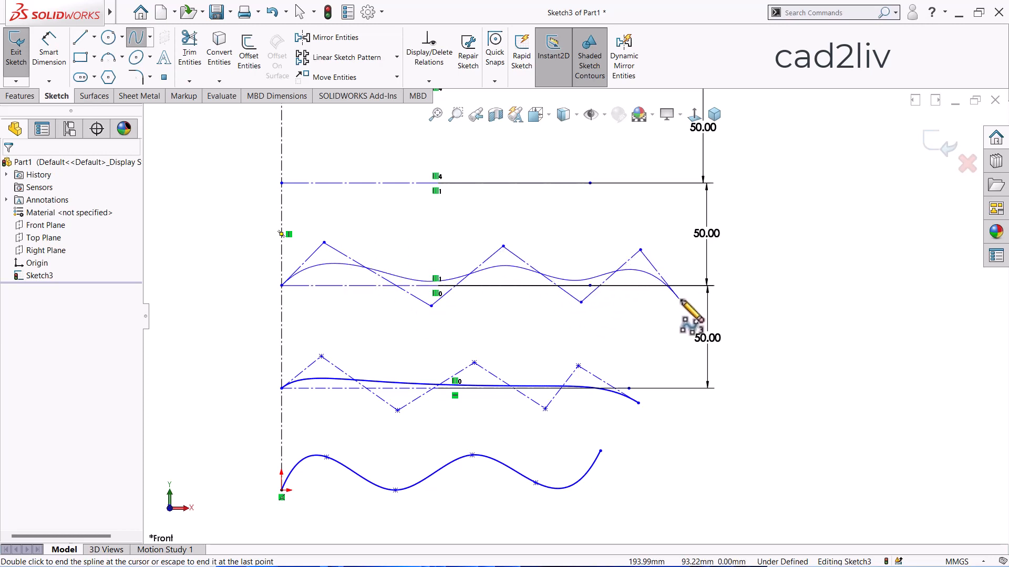
pyautogui.doubleClick(683, 300)
pyautogui.scroll(3, 633, 227)
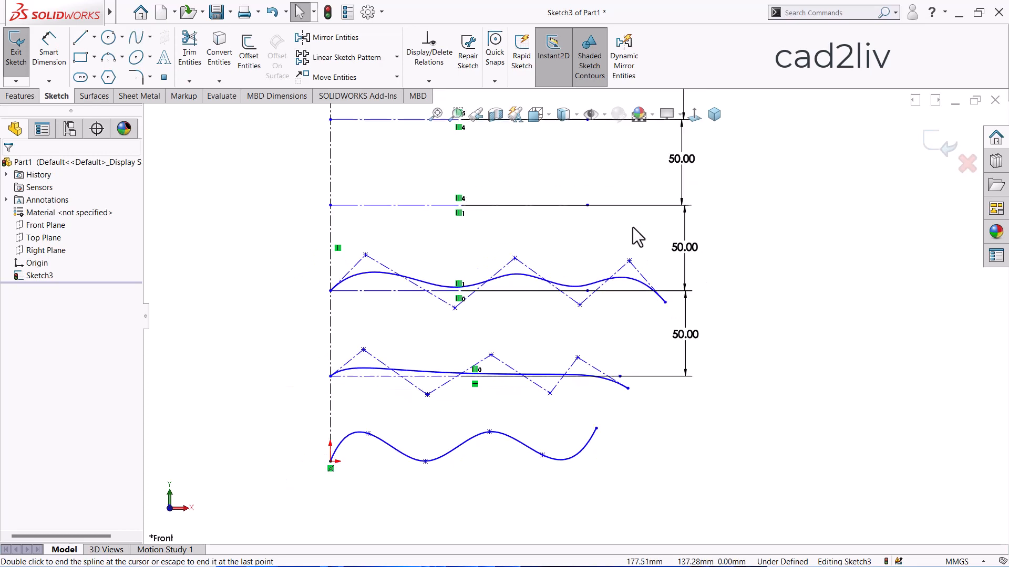
pyautogui.scroll(-2, 580, 256)
pyautogui.press('Escape')
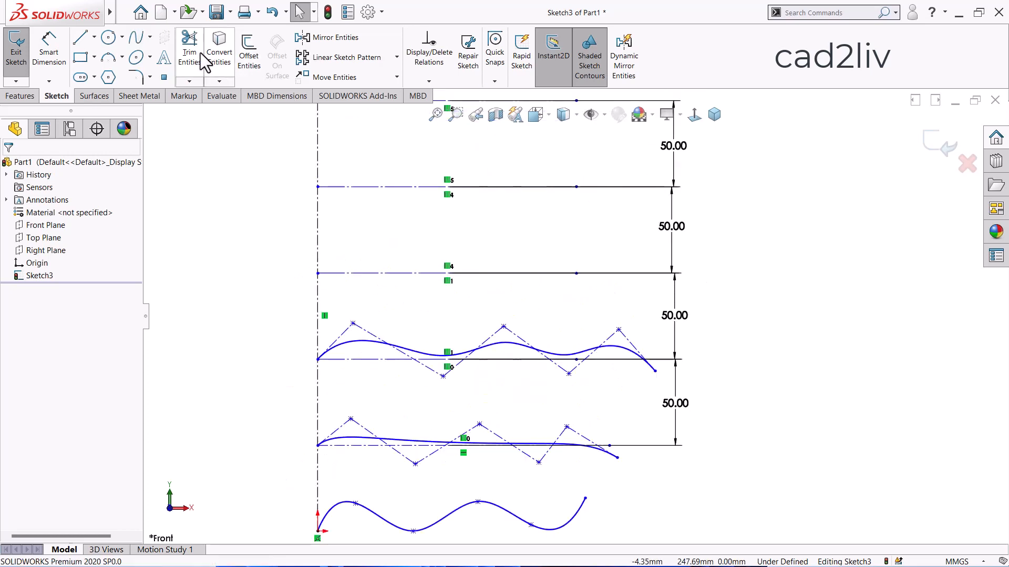
# Sketch a B-Spline: Degree 7 style spline with seven zigzag control points along the third horizontal construction line from below
pyautogui.click(149, 37)
pyautogui.click(152, 70)
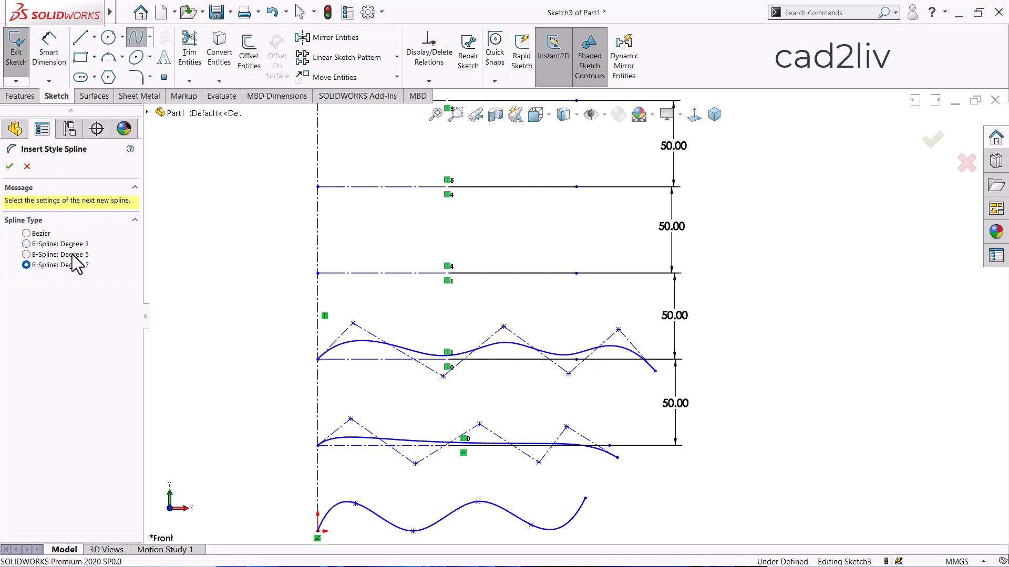
pyautogui.click(317, 273)
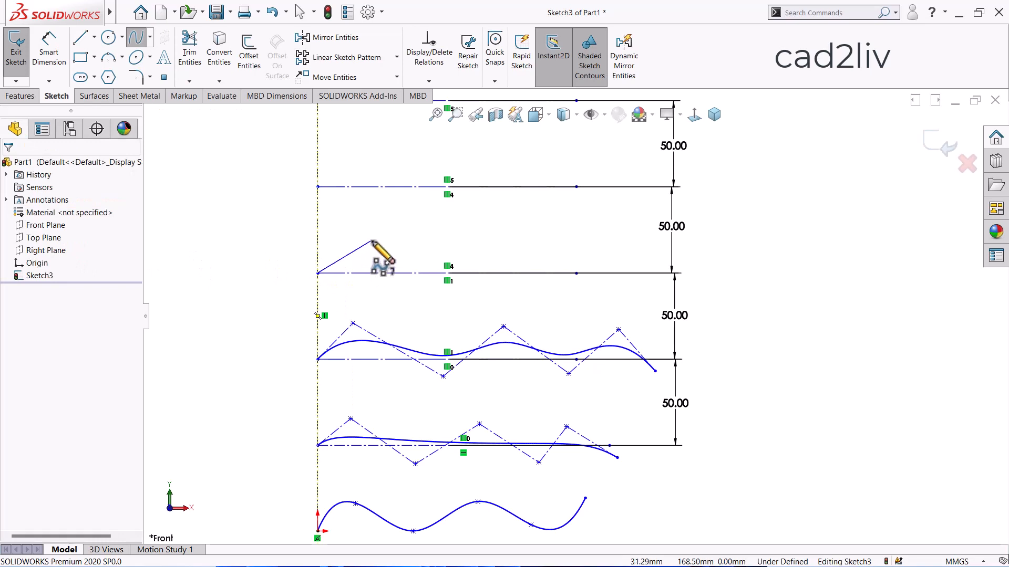
pyautogui.click(372, 241)
pyautogui.click(461, 289)
pyautogui.click(511, 248)
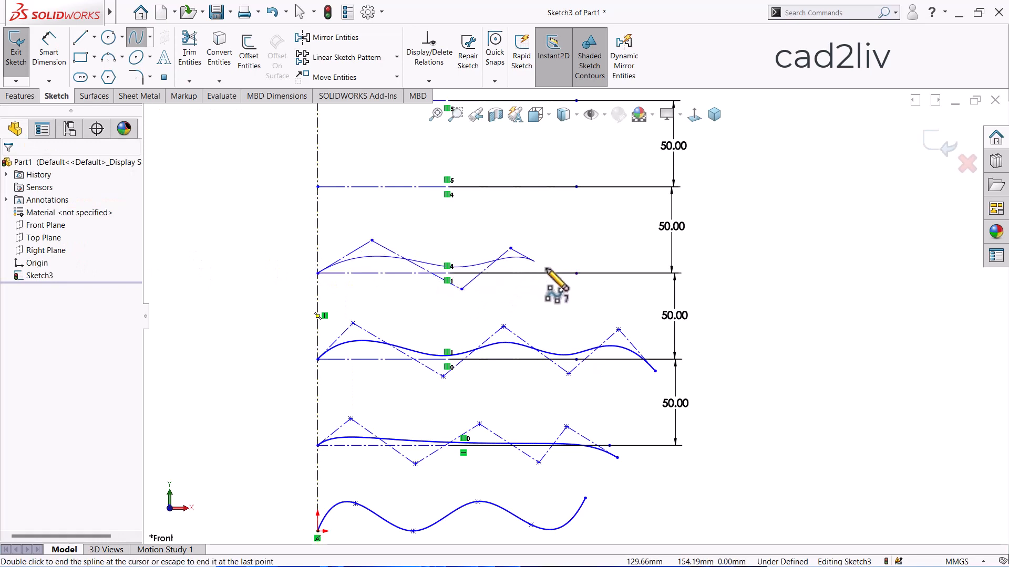
pyautogui.click(572, 289)
pyautogui.click(586, 240)
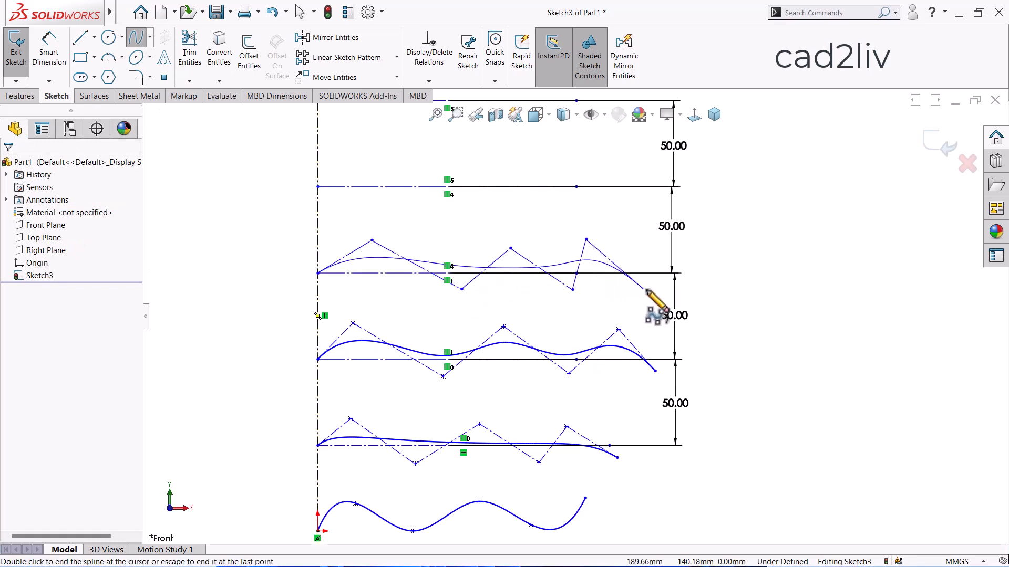
pyautogui.press('Escape')
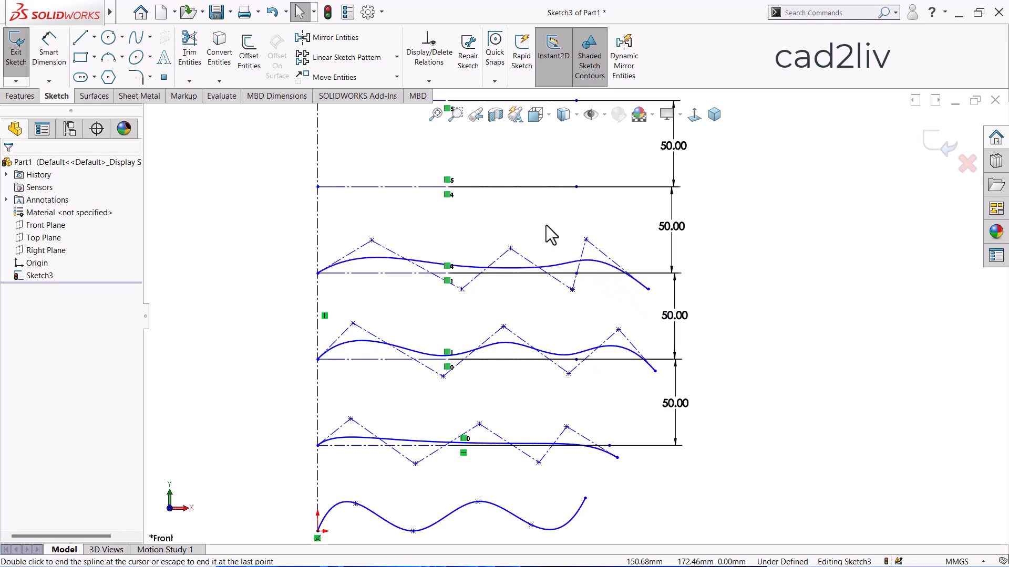
pyautogui.scroll(2, 555, 284)
pyautogui.scroll(-2, 557, 289)
pyautogui.scroll(-1, 466, 377)
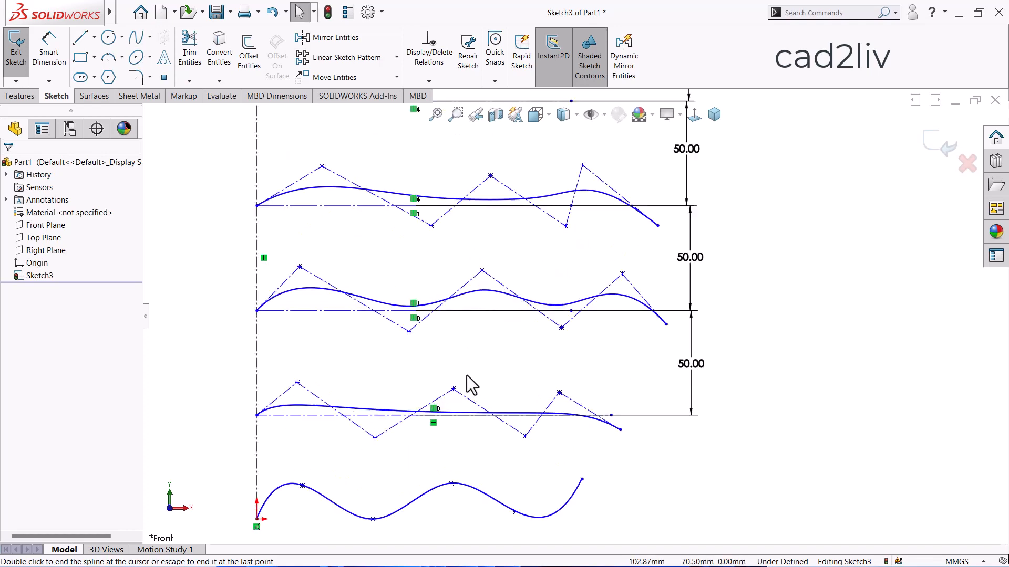
# Pull the Bezier spline's third control vertex far down below the regular spline, to about X 52.9, Y -31.2 mm
pyautogui.scroll(-1, 467, 375)
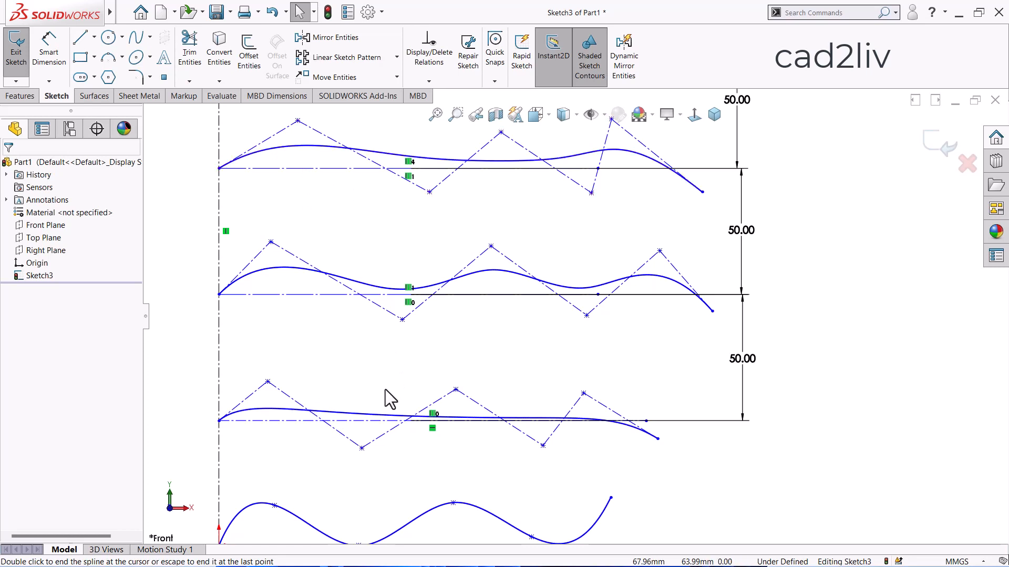
pyautogui.moveTo(362, 448); pyautogui.dragTo(356, 566)
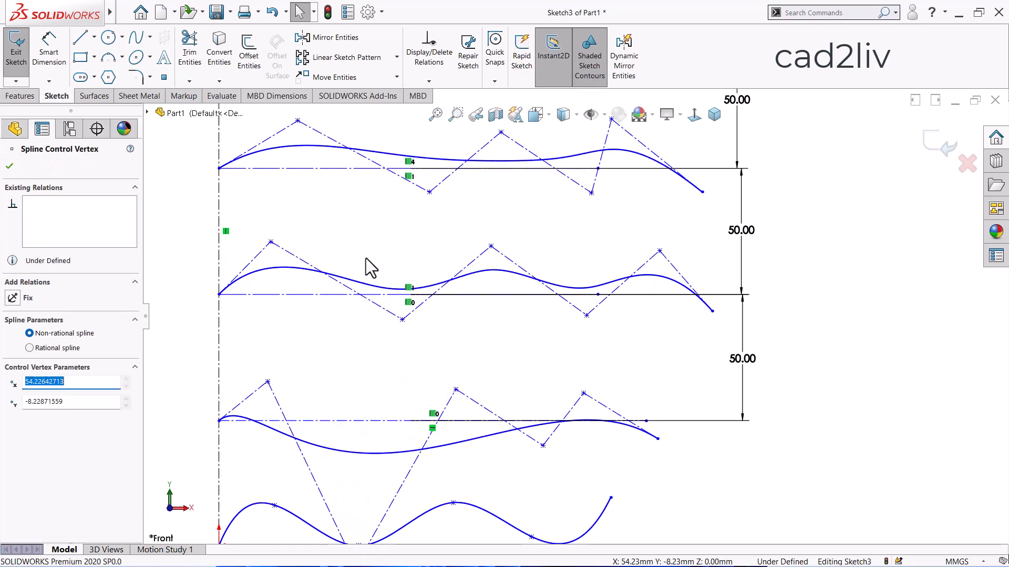
pyautogui.scroll(3, 366, 259)
pyautogui.scroll(-2, 454, 470)
pyautogui.moveTo(456, 439); pyautogui.dragTo(453, 488)
pyautogui.scroll(2, 439, 396)
pyautogui.scroll(-2, 531, 259)
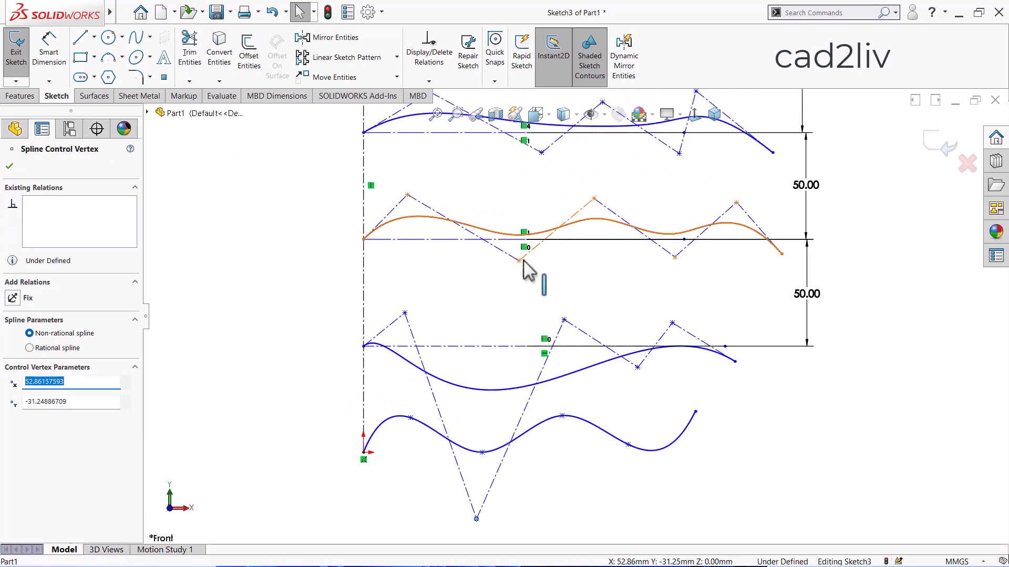
# Pull the Degree 3 B-spline's third control vertex down near the regular spline, to about X 57.6, Y 7.7 mm
pyautogui.moveTo(522, 272); pyautogui.dragTo(486, 444)
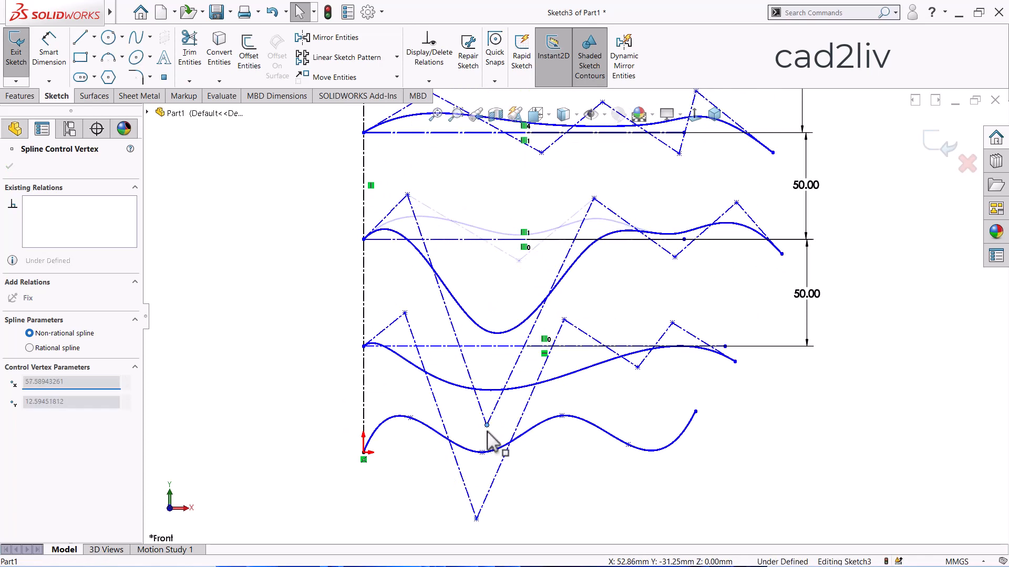
pyautogui.scroll(2, 547, 255)
pyautogui.scroll(-1, 545, 218)
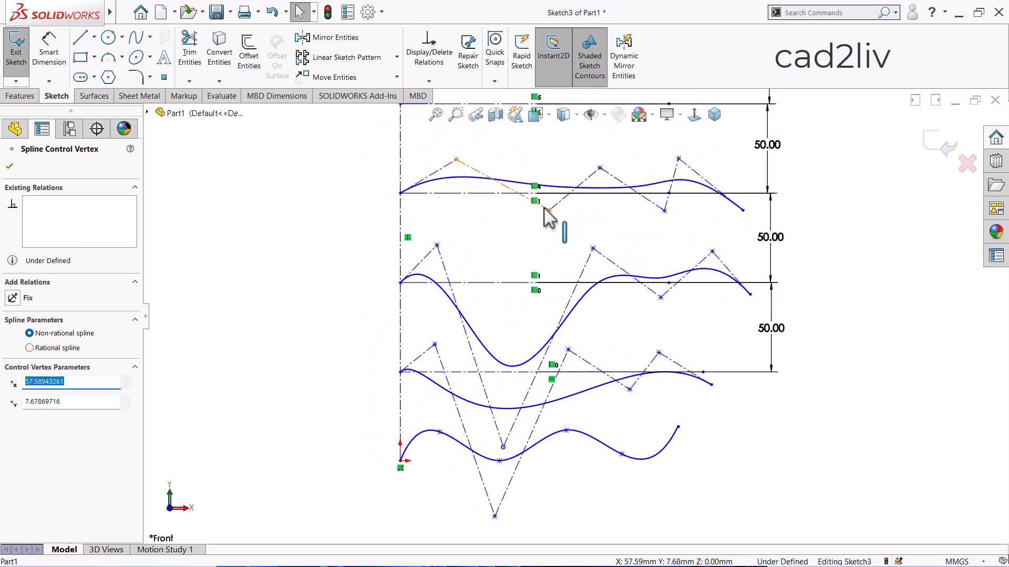
# Pull the Degree 7 B-spline's third control vertex down to about X 57.7, Y 21.5 mm, and nudge the Bezier's lowest vertex to about X 56.5, Y -27.5 mm
pyautogui.moveTo(549, 211); pyautogui.dragTo(504, 423)
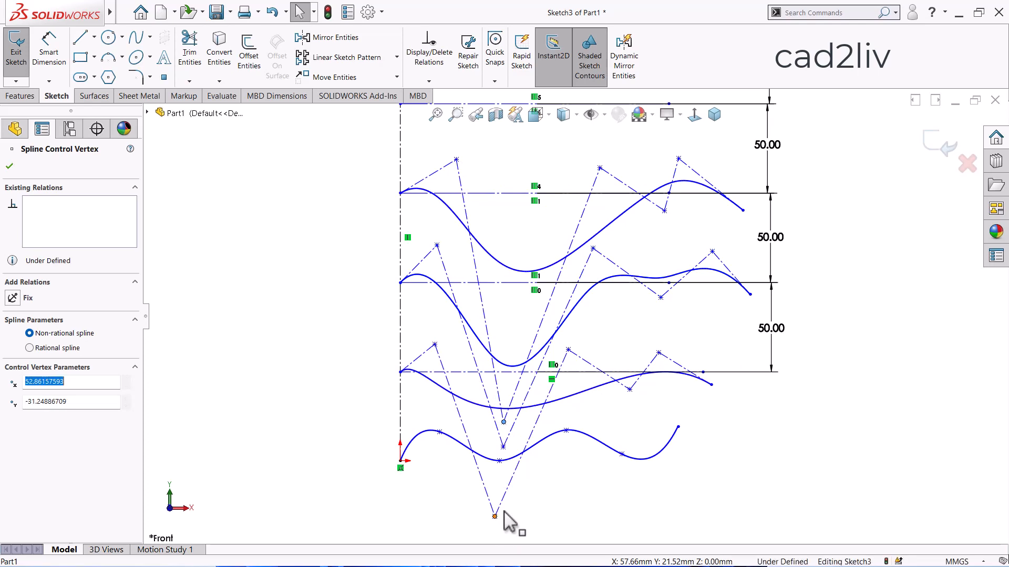
pyautogui.moveTo(495, 517); pyautogui.dragTo(502, 510)
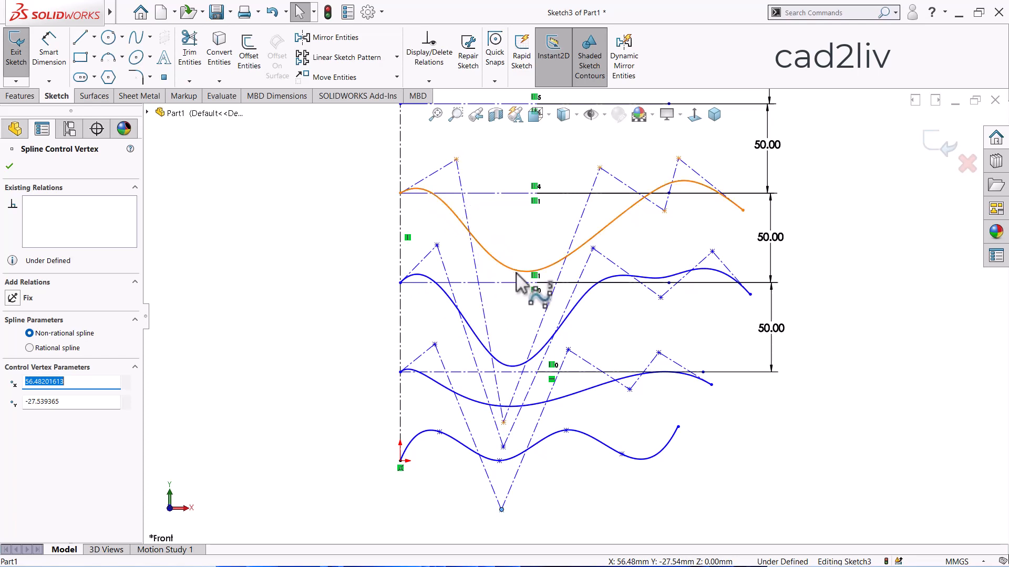
pyautogui.press('f')
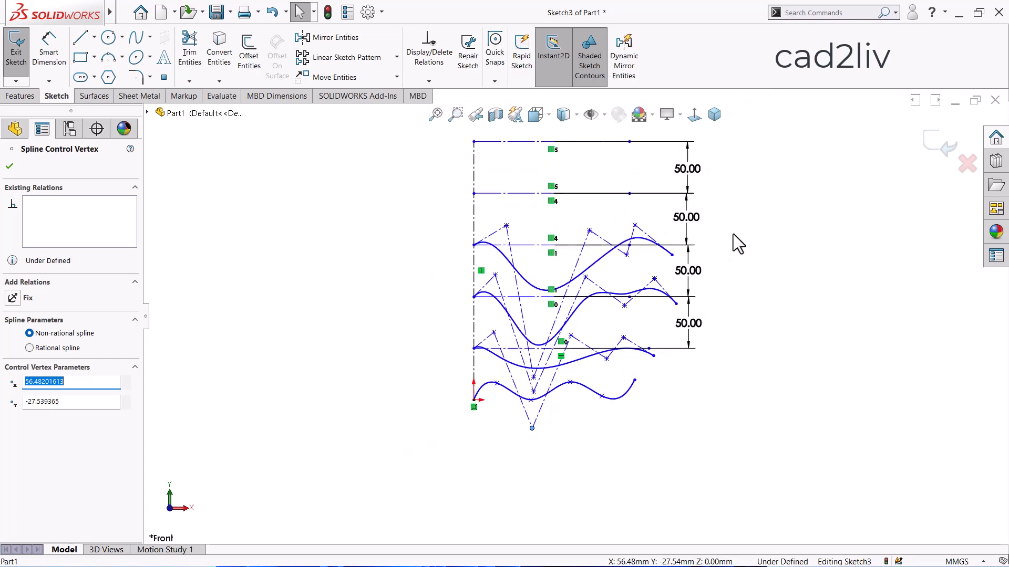
pyautogui.scroll(-2, 733, 234)
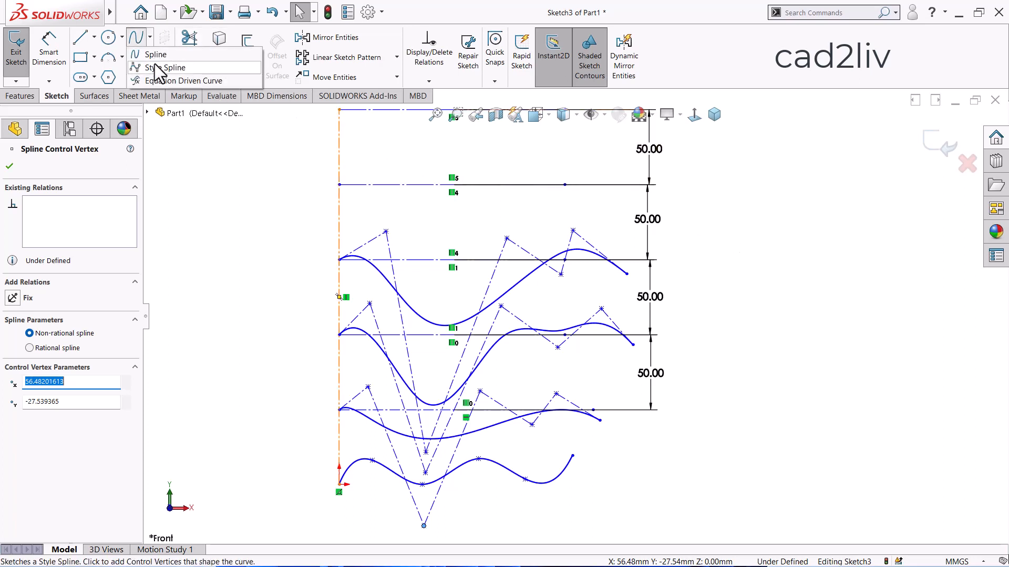
pyautogui.click(154, 68)
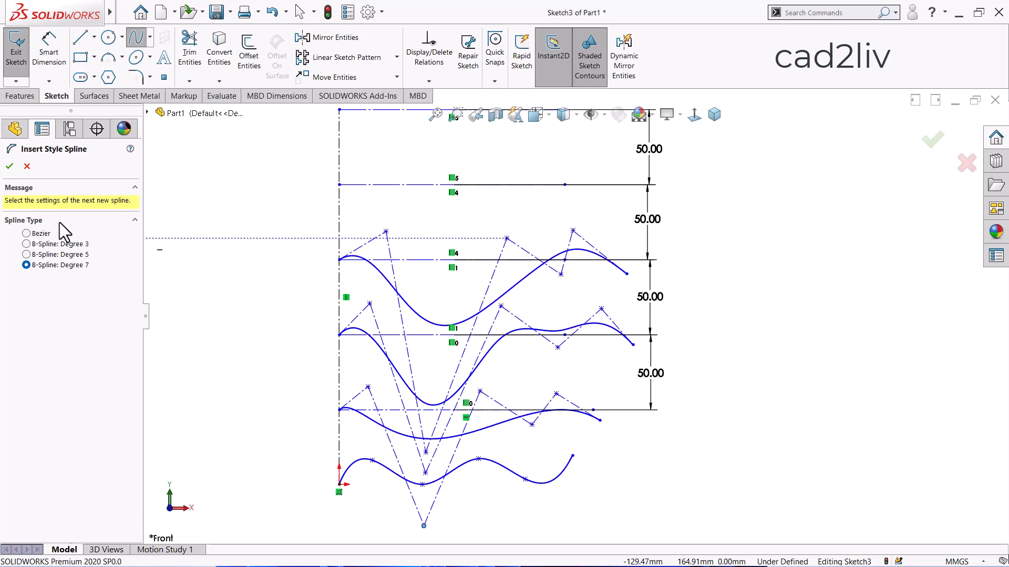
pyautogui.click(27, 167)
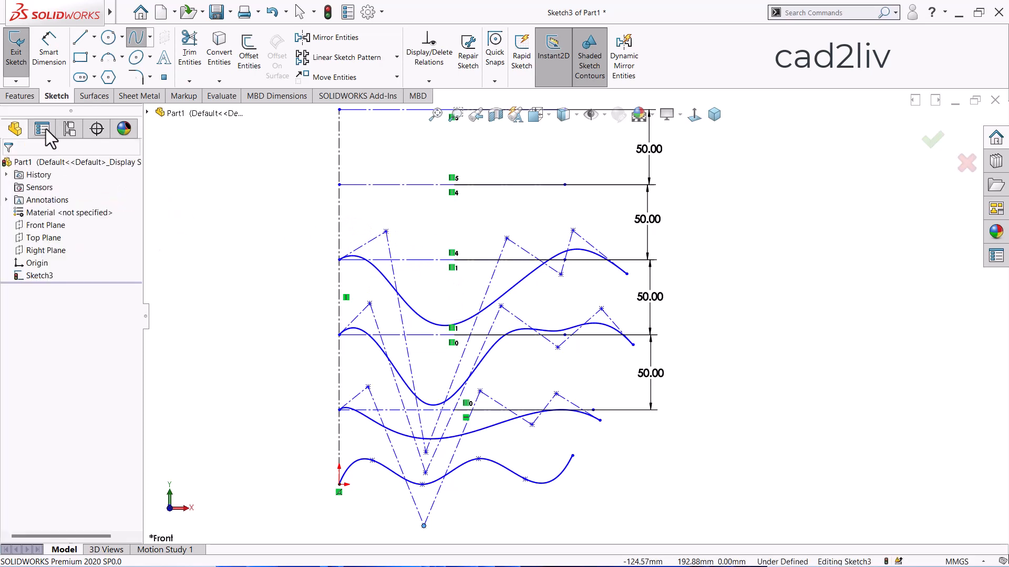
pyautogui.click(150, 37)
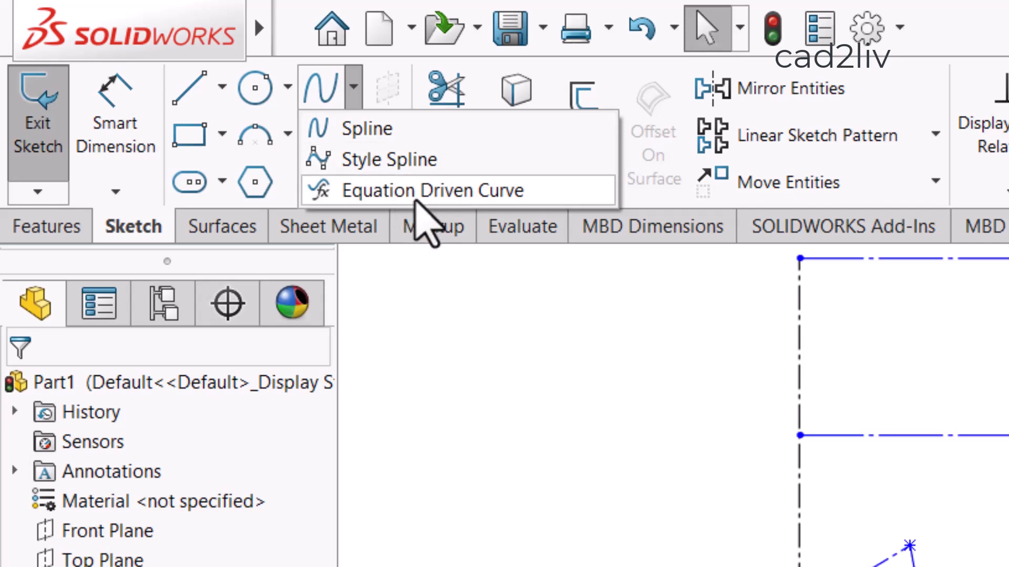
pyautogui.click(825, 519)
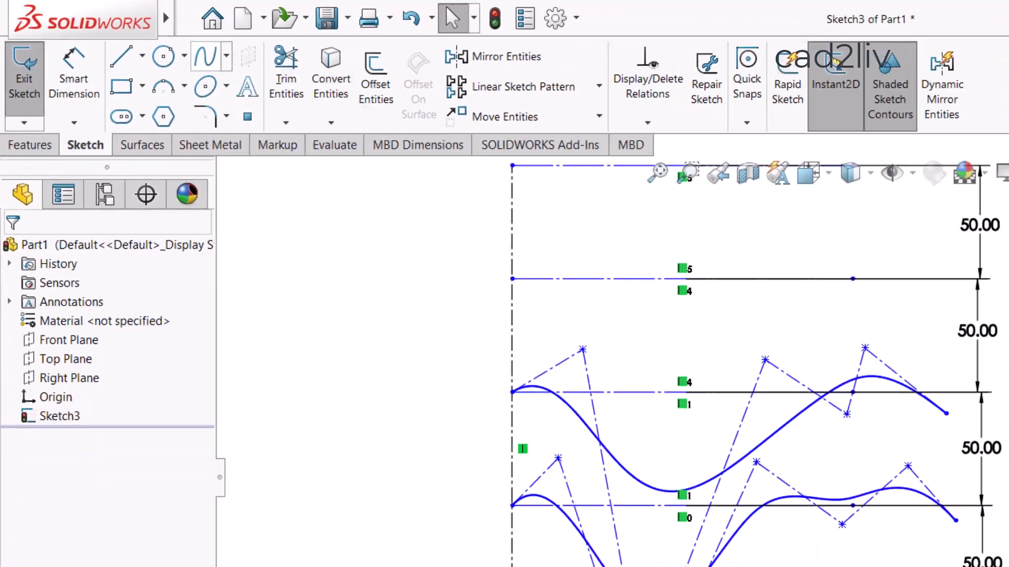
# Delete the three style splines together with the vertical centerline, the lower construction lines and the 50 mm dimensions
pyautogui.scroll(4, 541, 367)
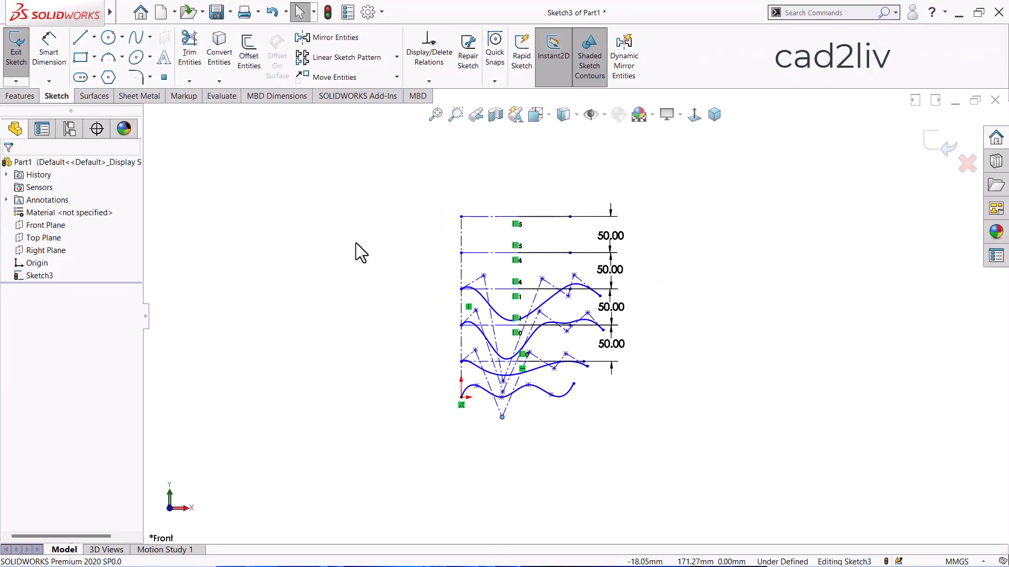
pyautogui.scroll(-2, 967, 355)
pyautogui.moveTo(337, 257); pyautogui.dragTo(573, 465)
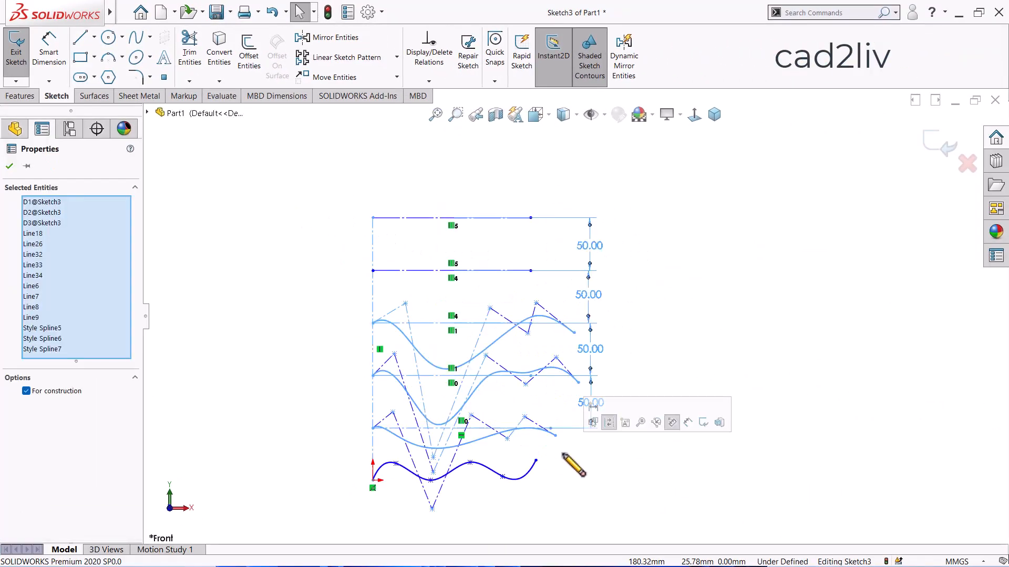
pyautogui.press('Delete')
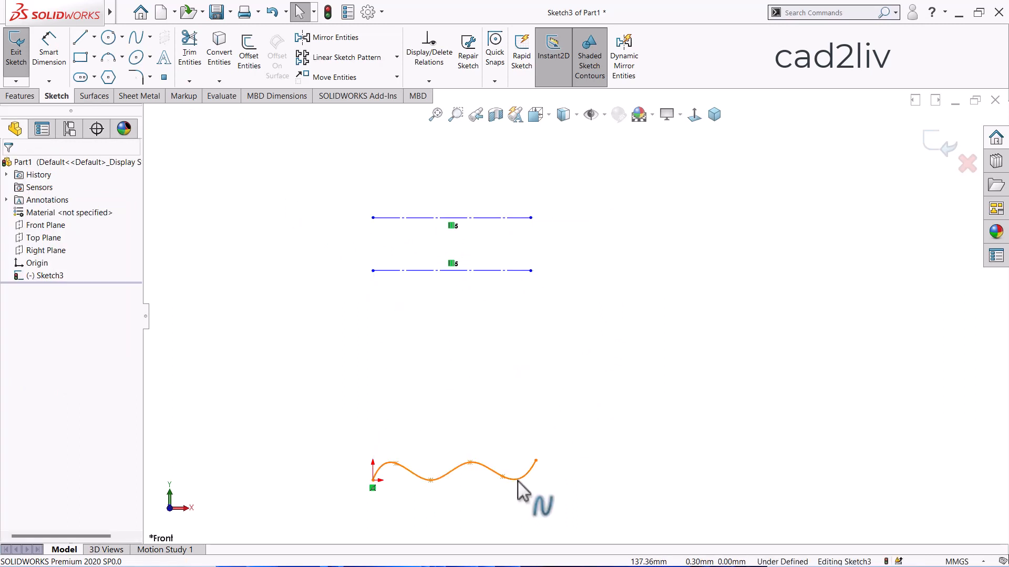
# Delete the regular spline at the origin and the two remaining horizontal construction lines
pyautogui.click(518, 480)
pyautogui.press('Delete')
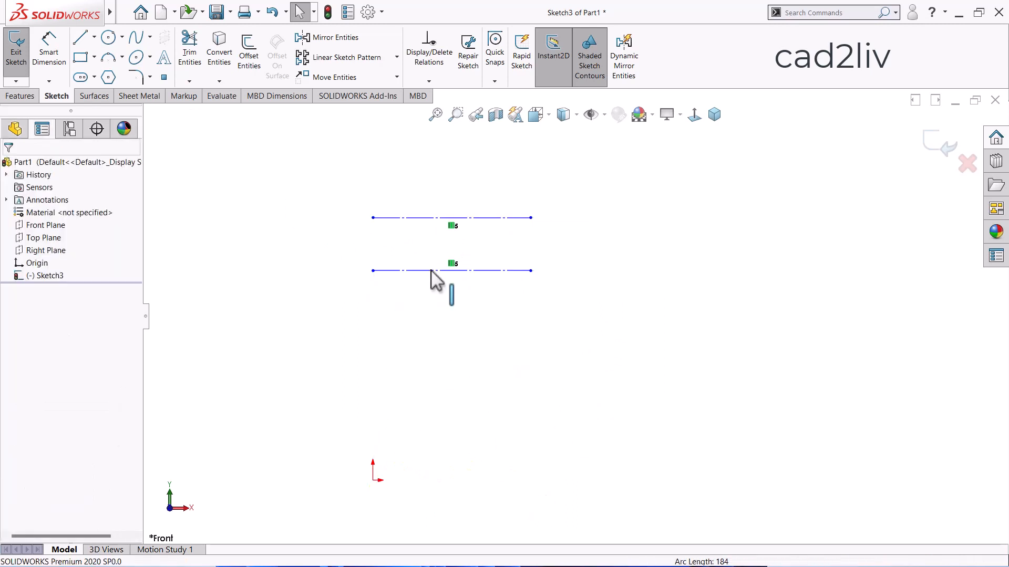
pyautogui.click(431, 270)
pyautogui.press('Delete')
pyautogui.click(411, 217)
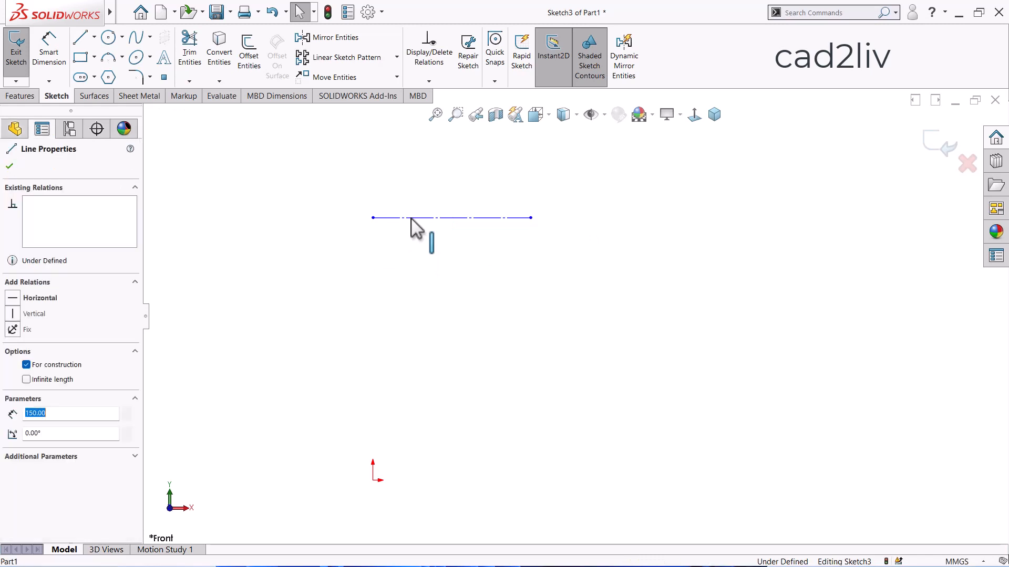
pyautogui.press('Delete')
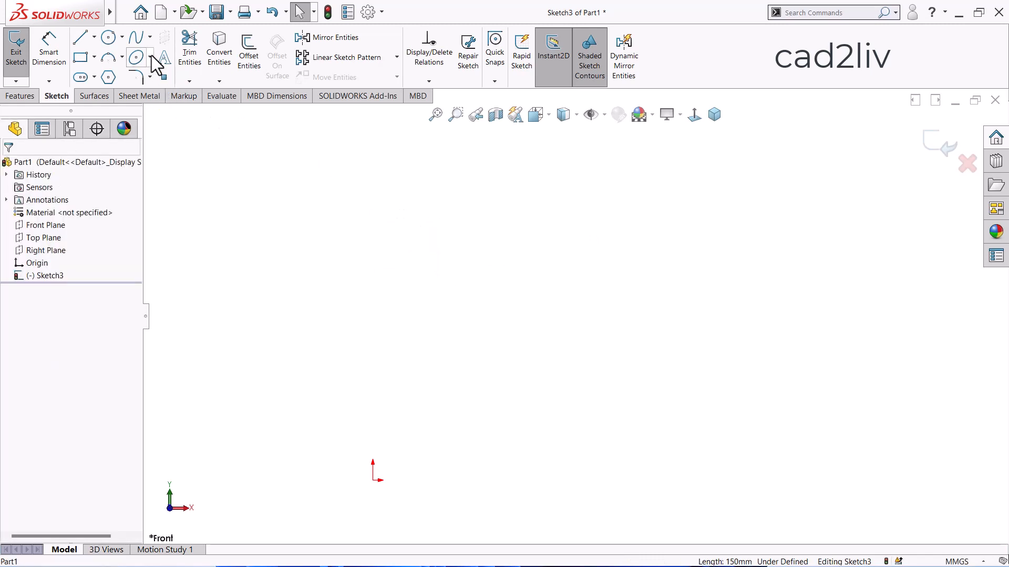
# Start an Equation Driven Curve in the emptied sketch
pyautogui.click(150, 37)
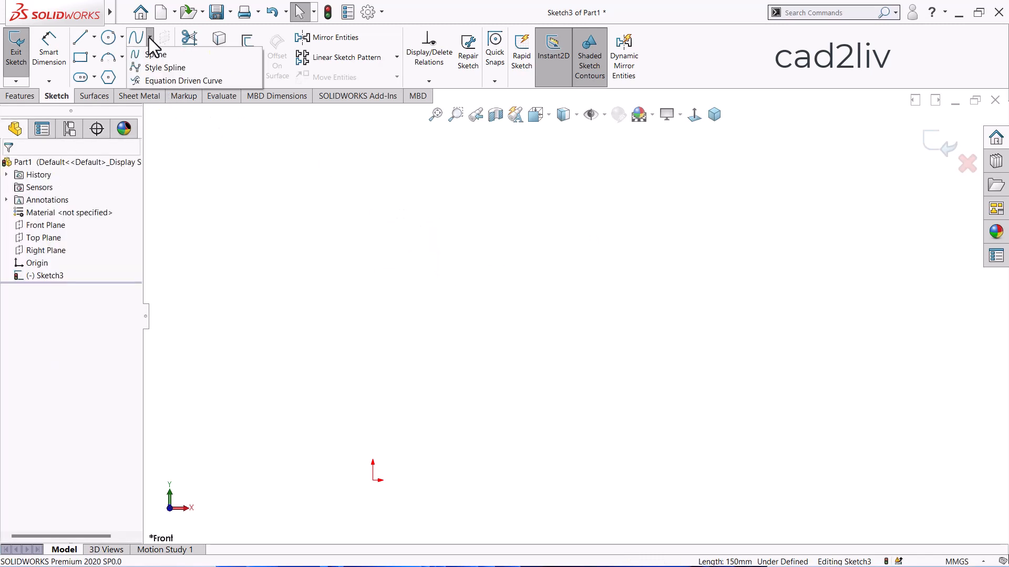
pyautogui.click(165, 80)
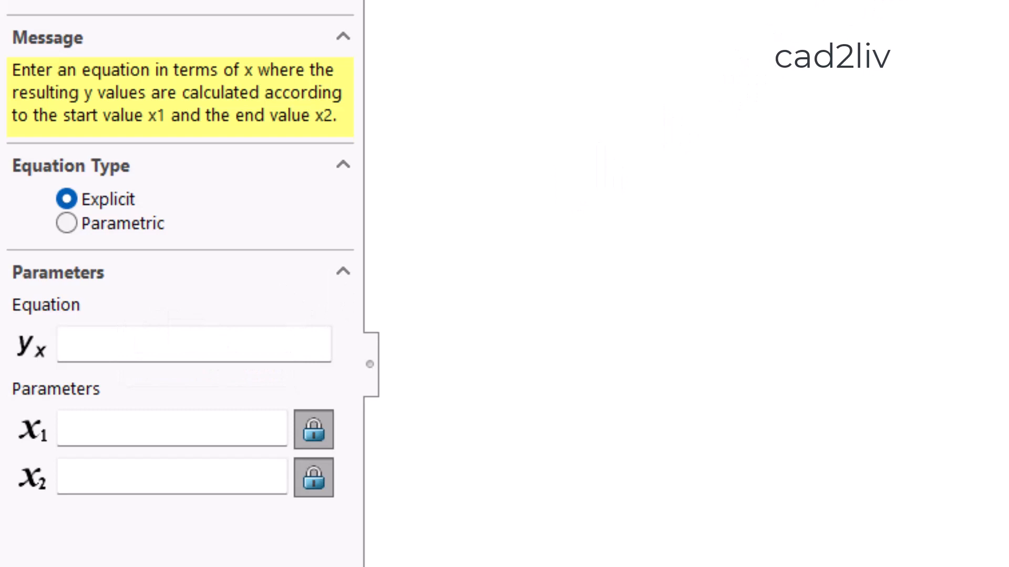
# Enter the sample operators + - * / ^ and sin in the explicit curve's y equation and clear them again
pyautogui.click(115, 354)
pyautogui.write('+')
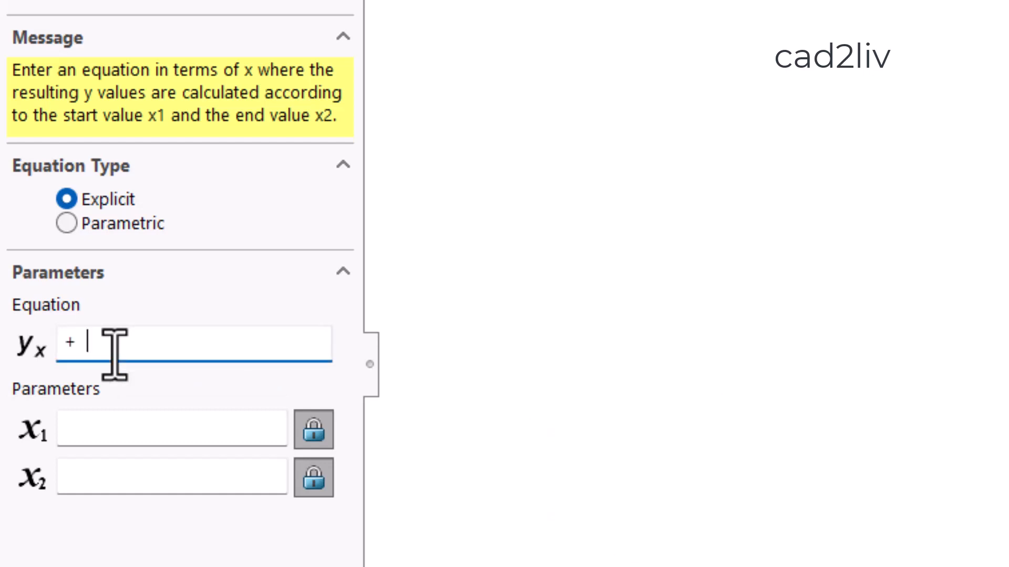
pyautogui.write(' -')
pyautogui.write('*')
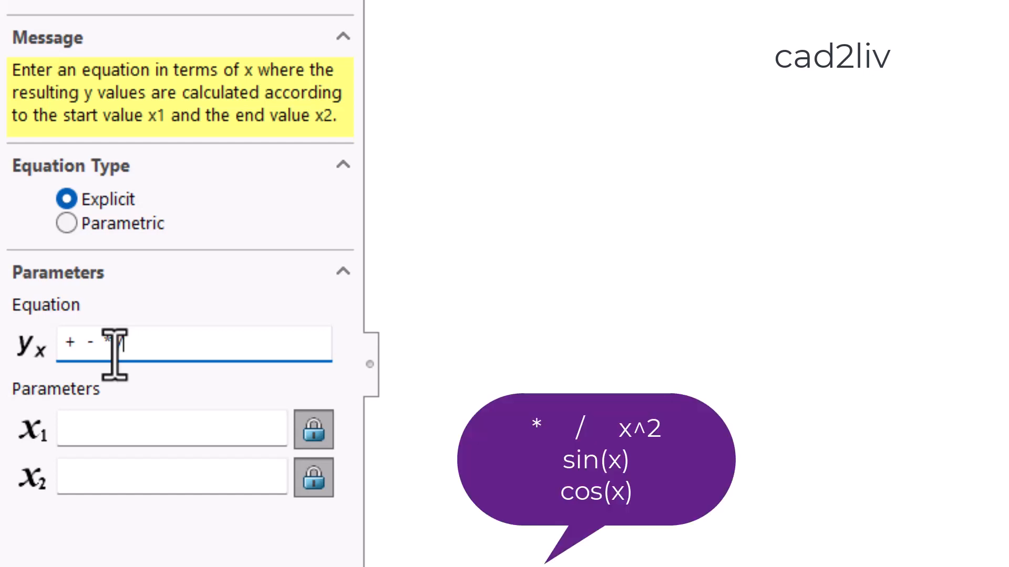
pyautogui.write('/')
pyautogui.write(' ^')
pyautogui.write('2')
pyautogui.press('Left')
pyautogui.press('Left')
pyautogui.write('x')
pyautogui.press('Right')
pyautogui.press('Right')
pyautogui.press('Right')
pyautogui.press('Right')
pyautogui.write('sin')
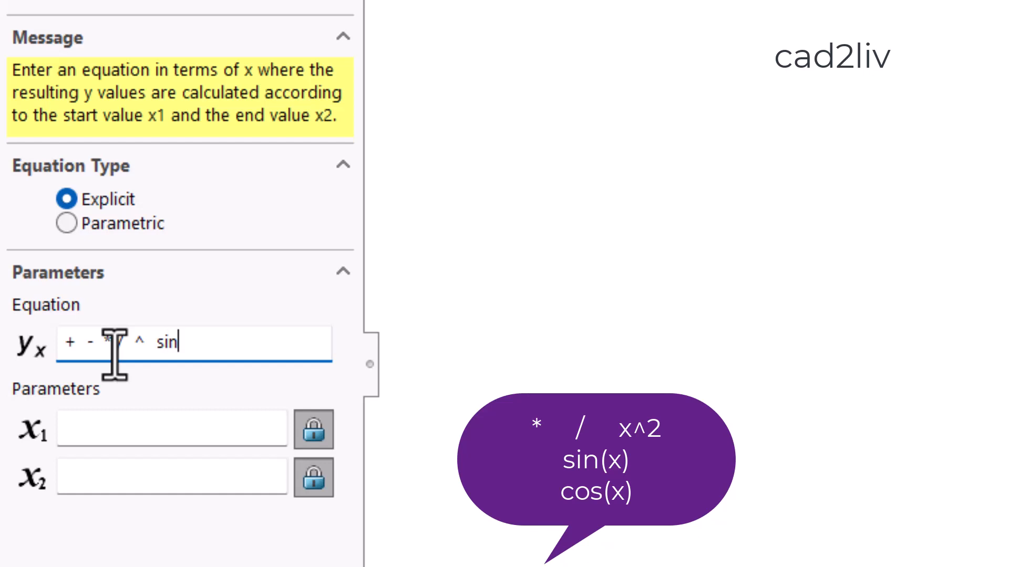
pyautogui.hotkey('ctrl', 'a')
pyautogui.press('BackSpace')
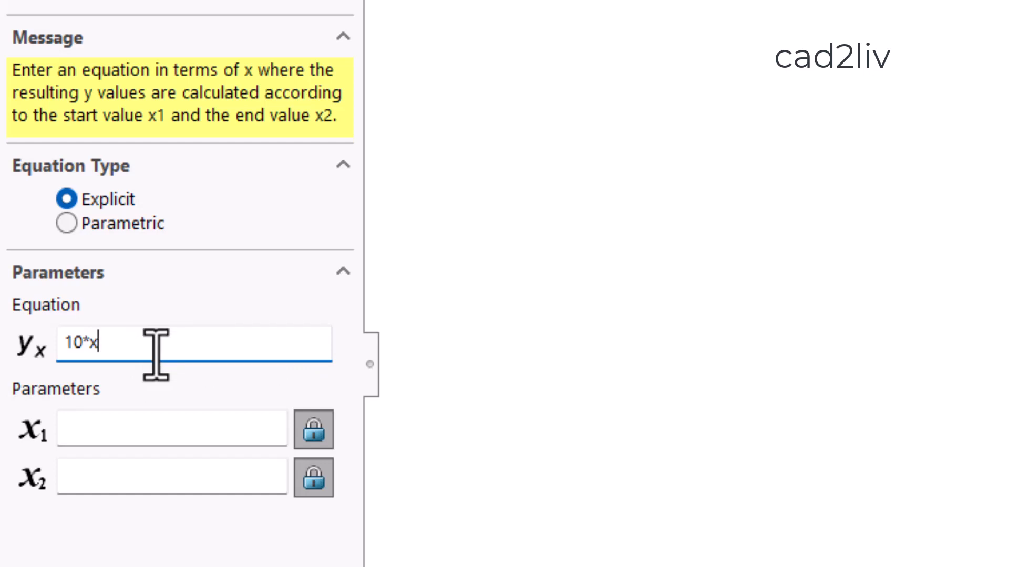
# Create the explicit equation-driven curve y = 10*x from x1 = 0 to x2 = 10
pyautogui.click(143, 425)
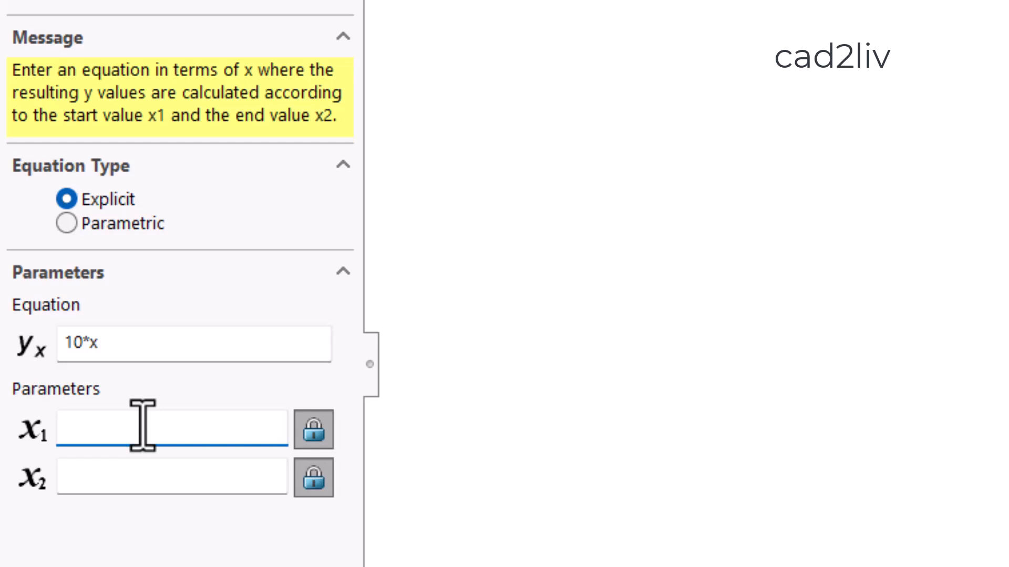
pyautogui.click(111, 484)
pyautogui.write('10')
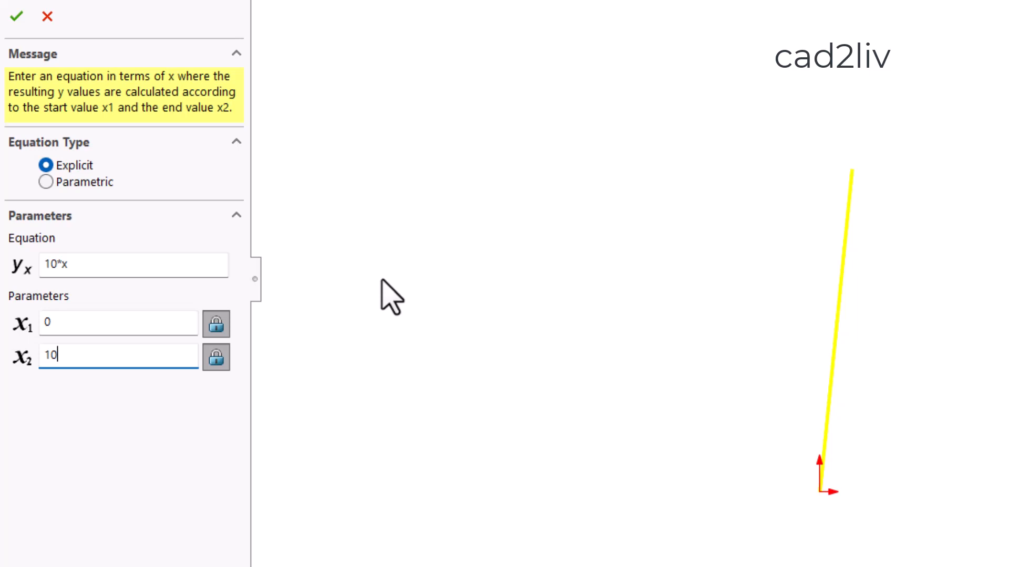
pyautogui.click(17, 16)
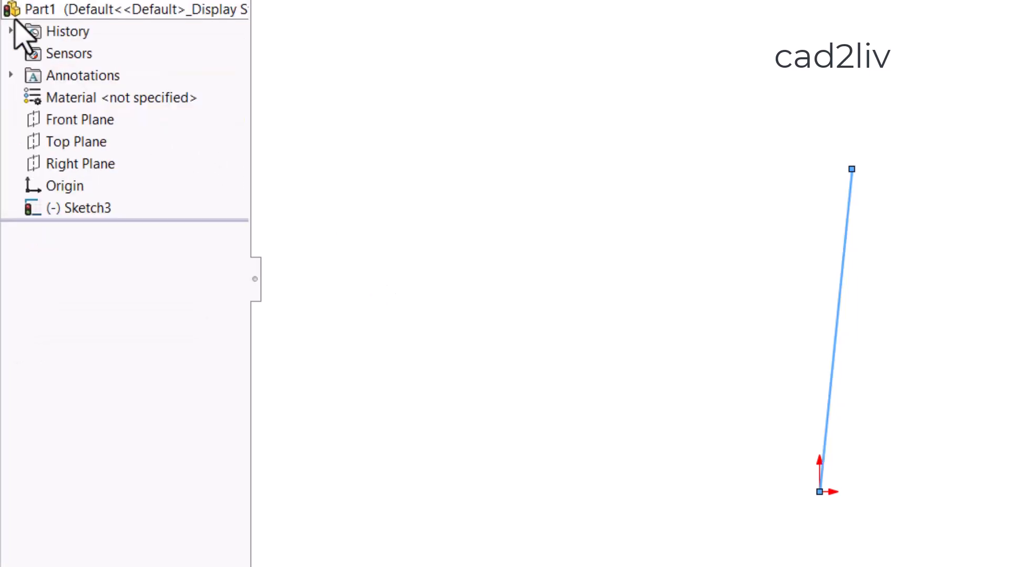
# Dimension the vertical distance between the equation curve's two endpoints, placing the dimension to the left of the curve
pyautogui.rightClick(531, 205)
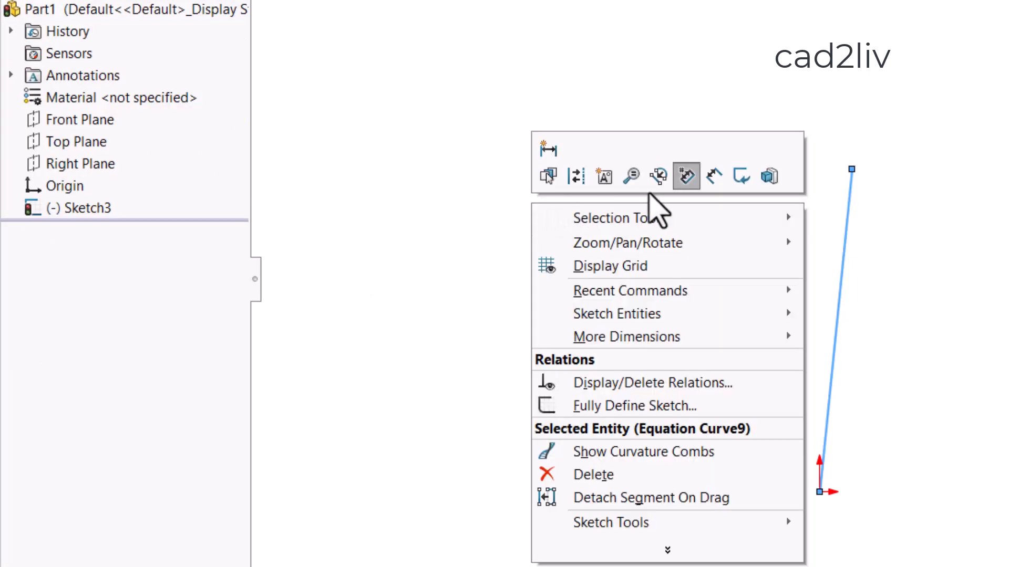
pyautogui.click(720, 176)
pyautogui.scroll(-2, 847, 514)
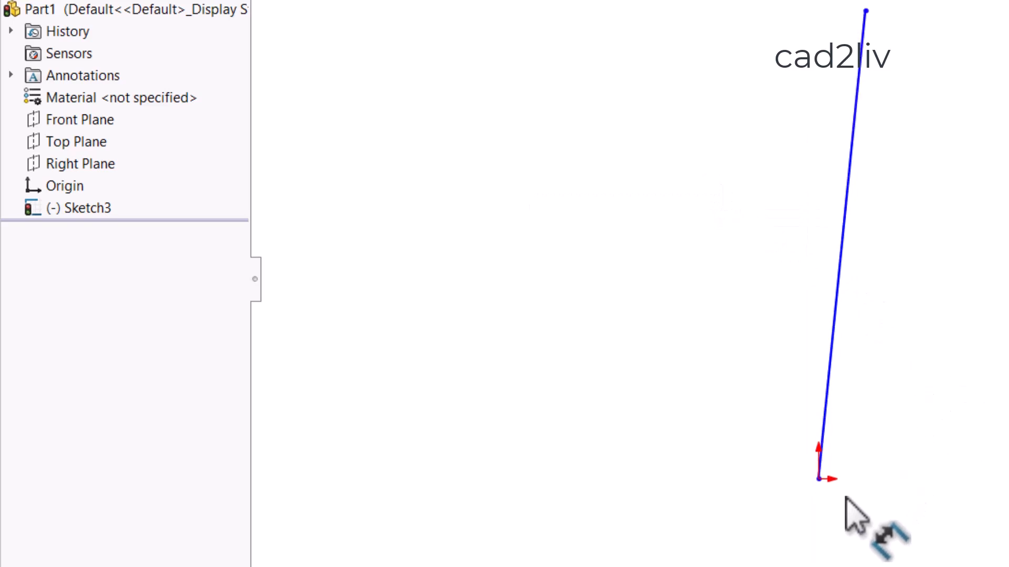
pyautogui.click(820, 480)
pyautogui.click(865, 11)
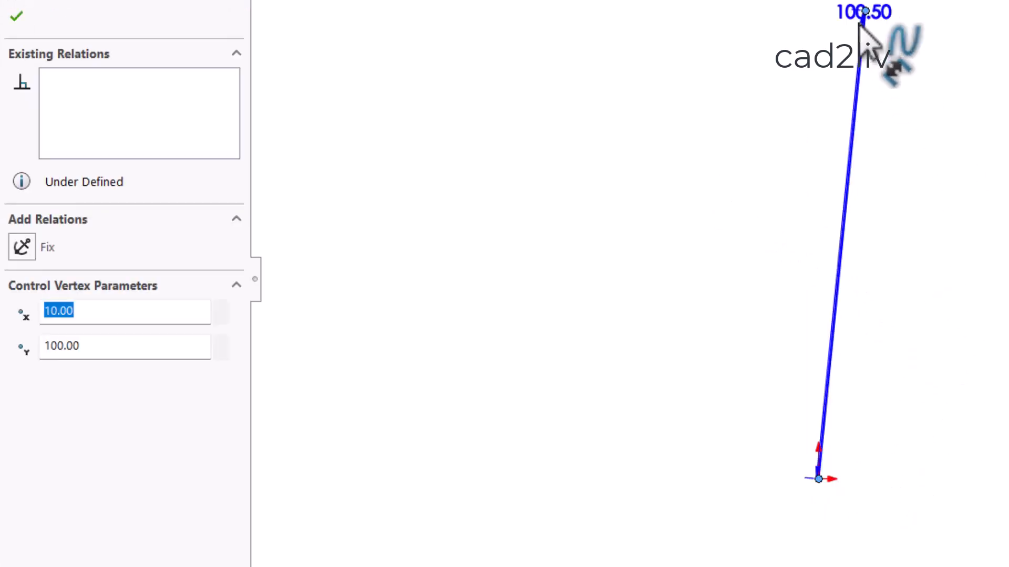
pyautogui.click(619, 298)
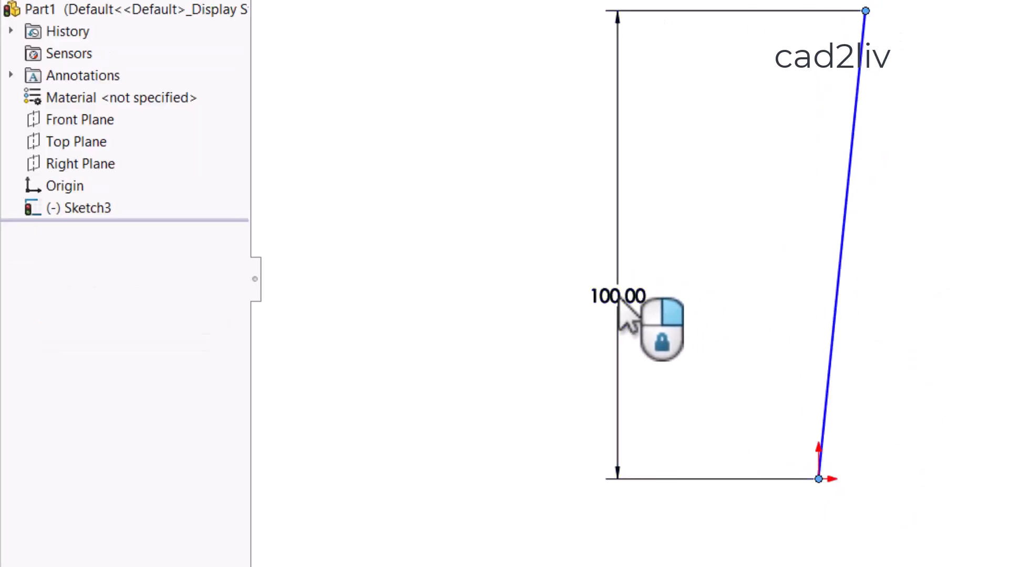
pyautogui.click(503, 260)
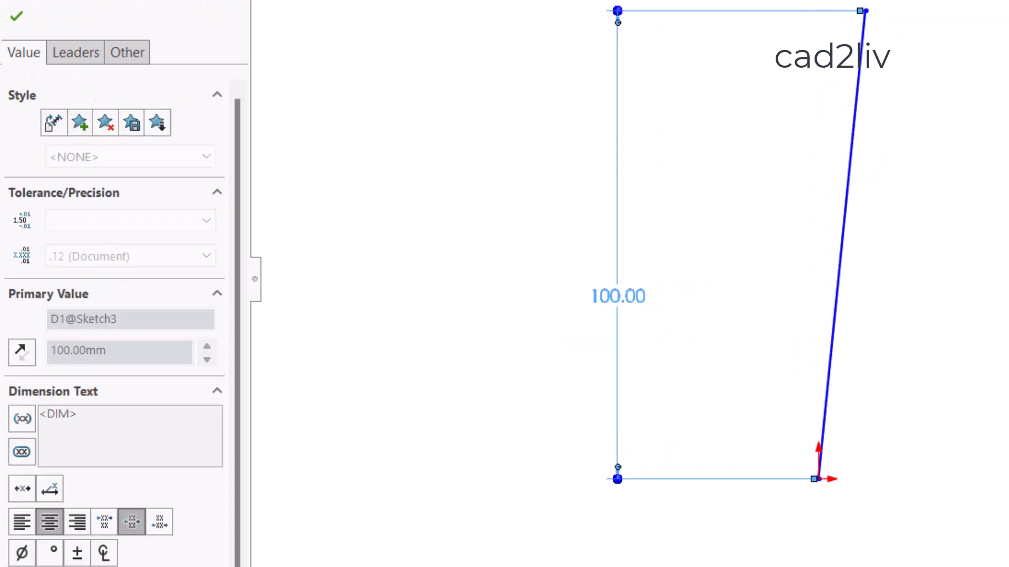
pyautogui.press('Escape')
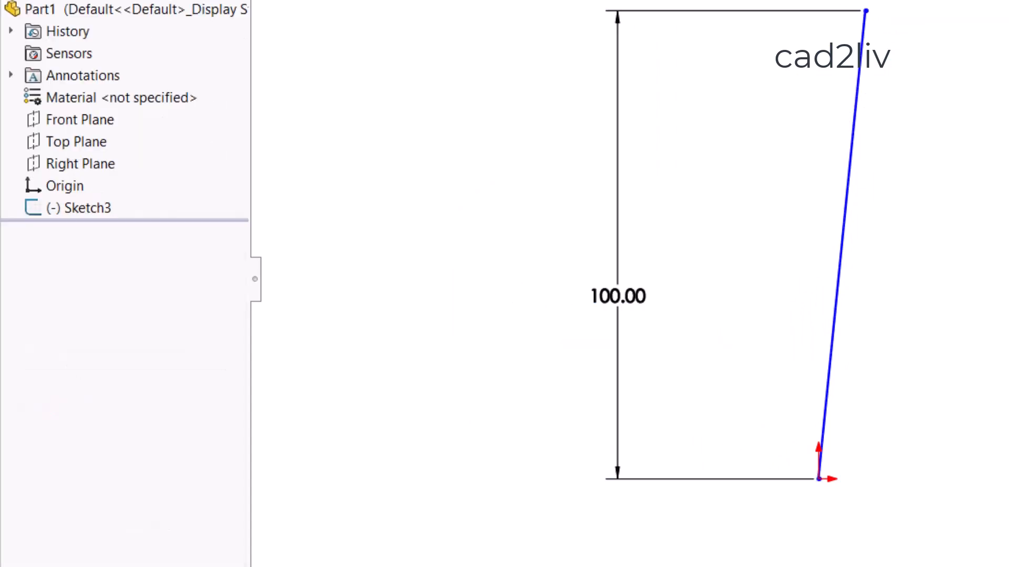
pyautogui.press('z')
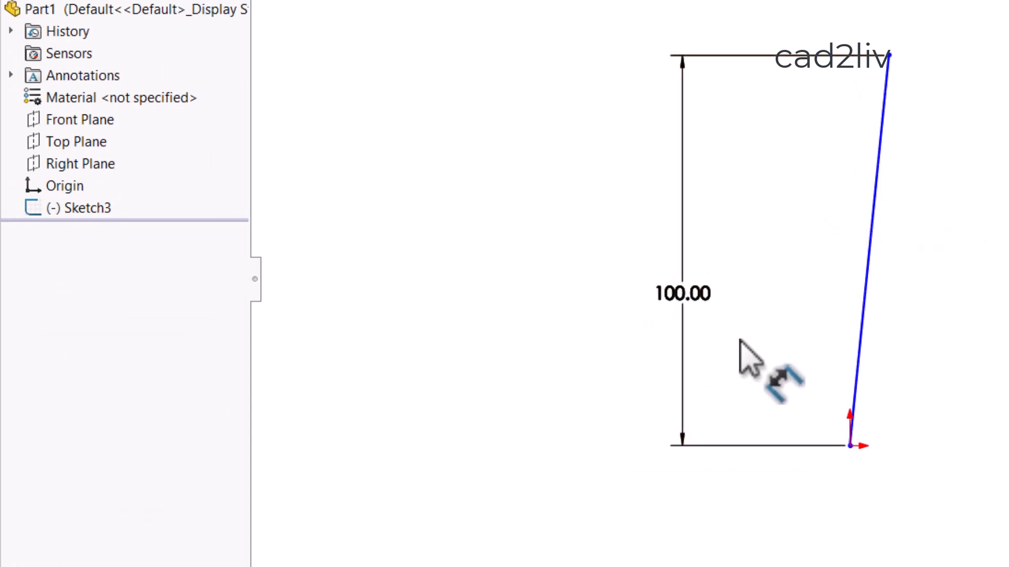
# Review the equation and x-range parameters of the existing equation-driven curve, and close them without changes
pyautogui.click(872, 262)
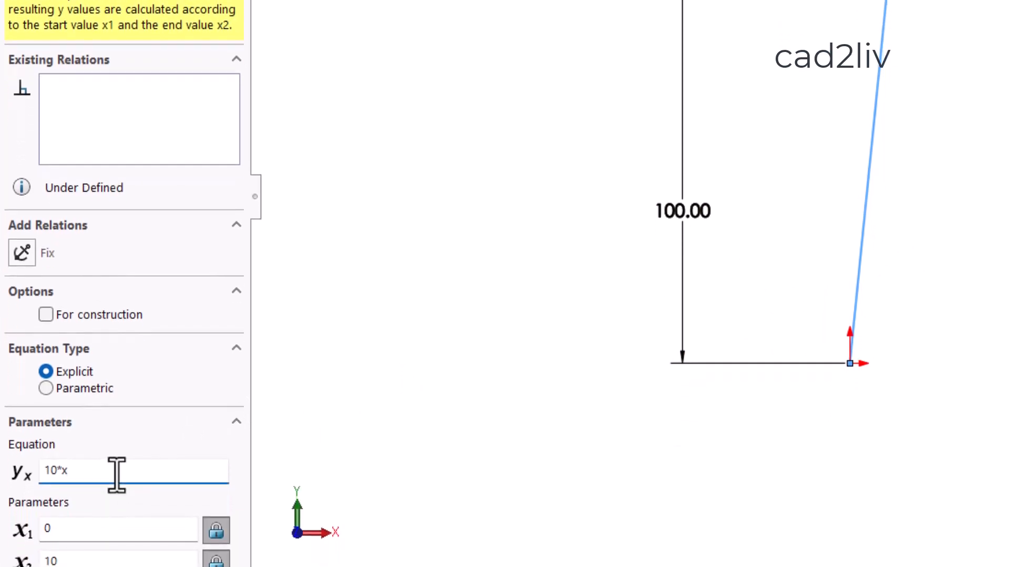
pyautogui.click(76, 469)
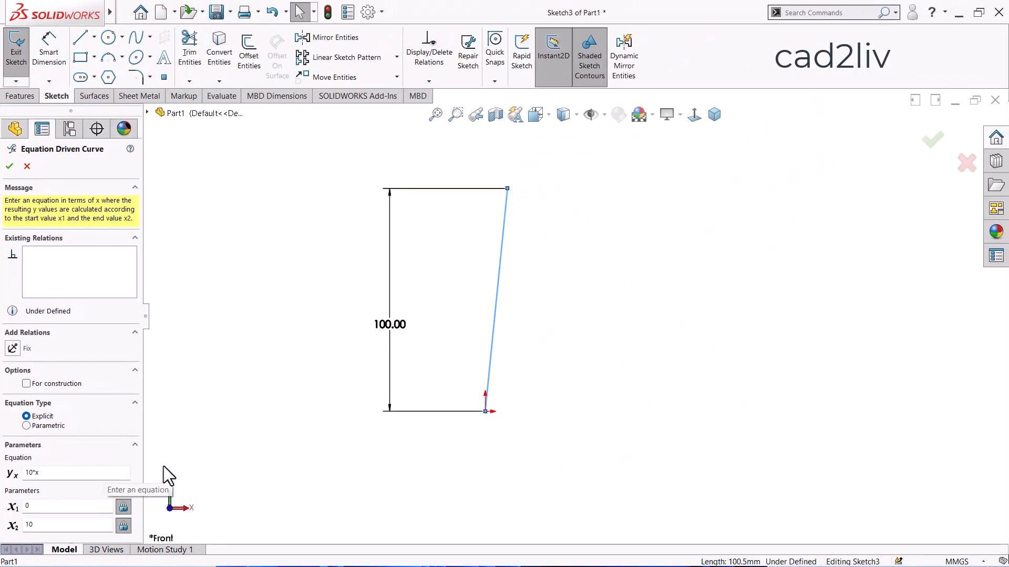
pyautogui.click(27, 166)
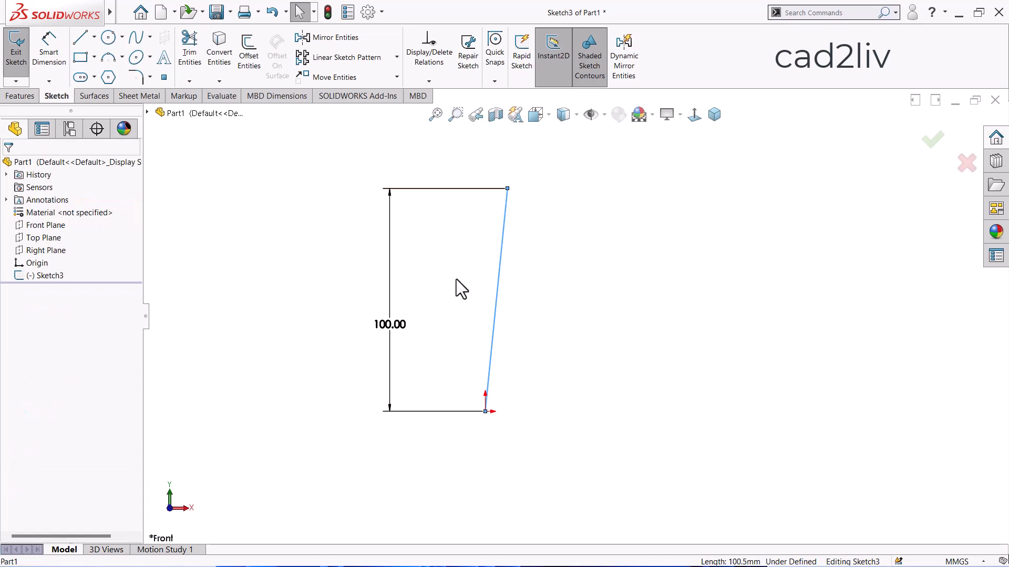
# Delete the equation-driven curve together with its associated vertical dimension
pyautogui.click(503, 270)
pyautogui.press('Delete')
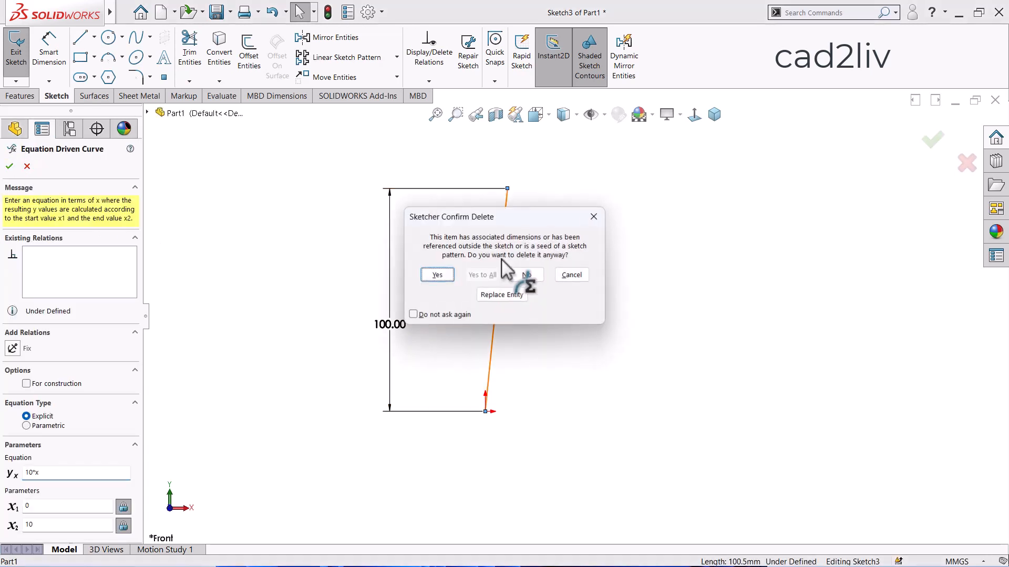
pyautogui.click(436, 275)
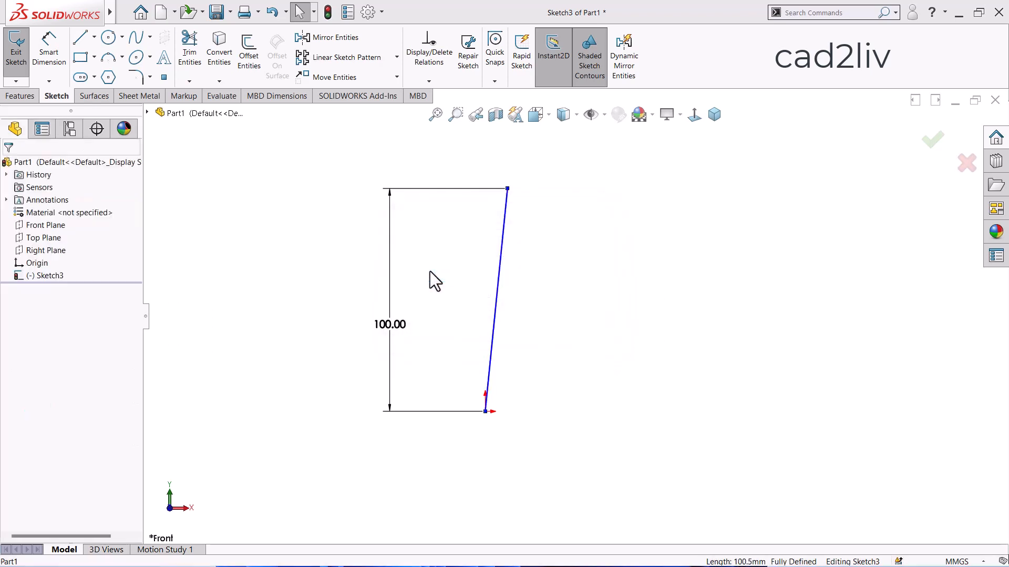
# Sketch a vertical centerline about 218 mm long upward from the origin
pyautogui.click(434, 117)
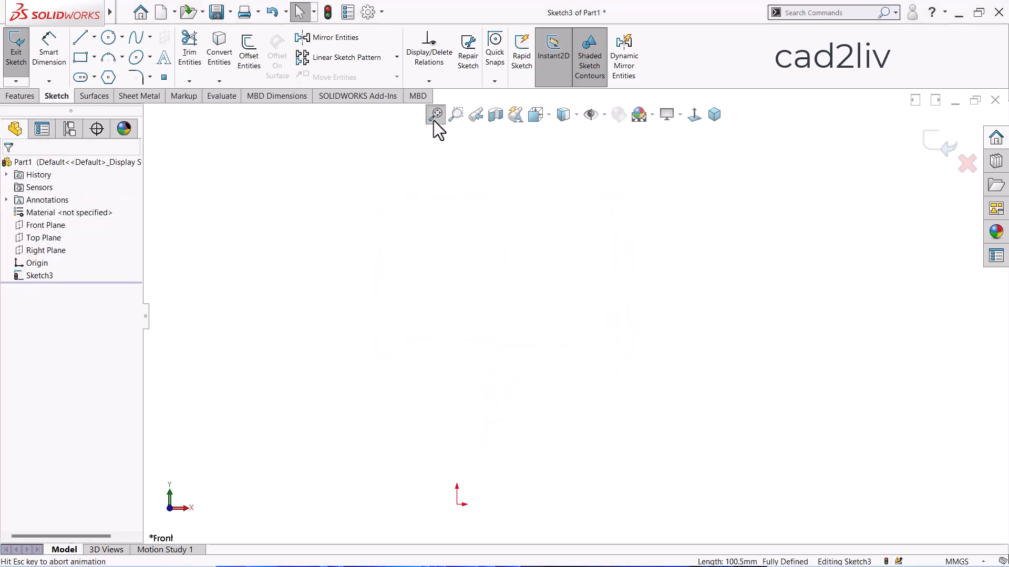
pyautogui.click(94, 36)
pyautogui.click(107, 68)
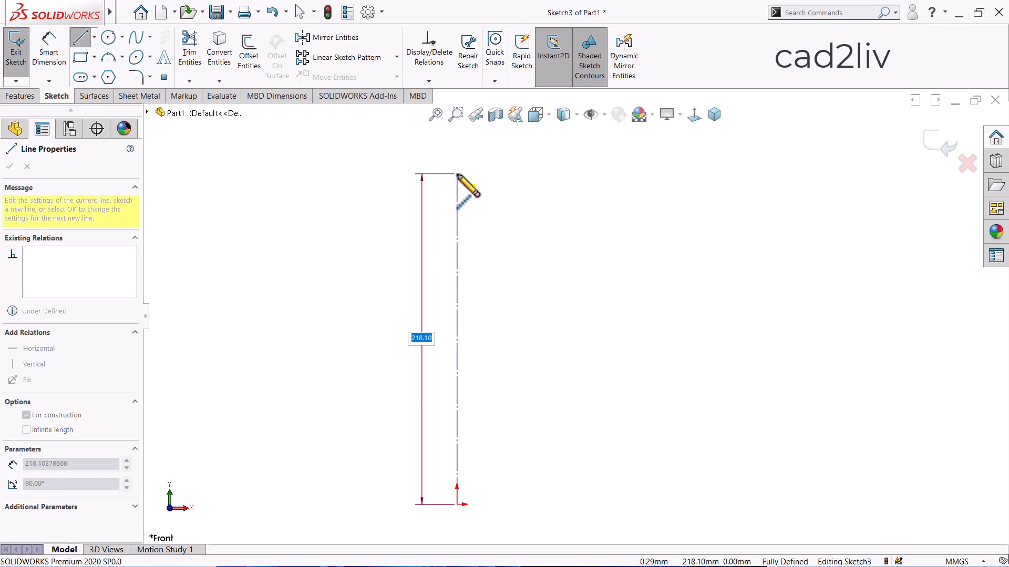
pyautogui.click(457, 174)
pyautogui.press('Escape')
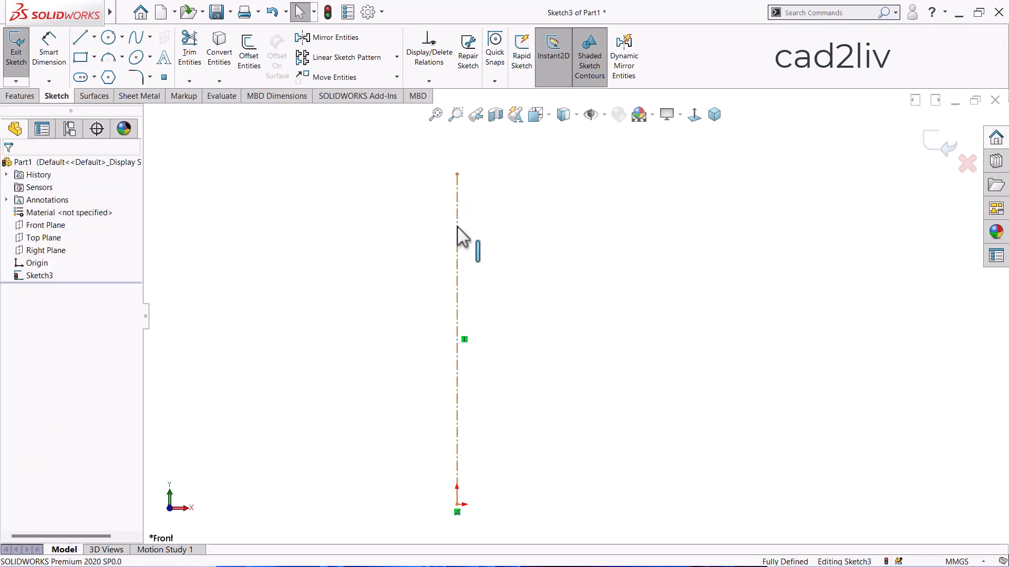
# Dimension the vertical centerline's length and set it to 220 mm
pyautogui.click(457, 228)
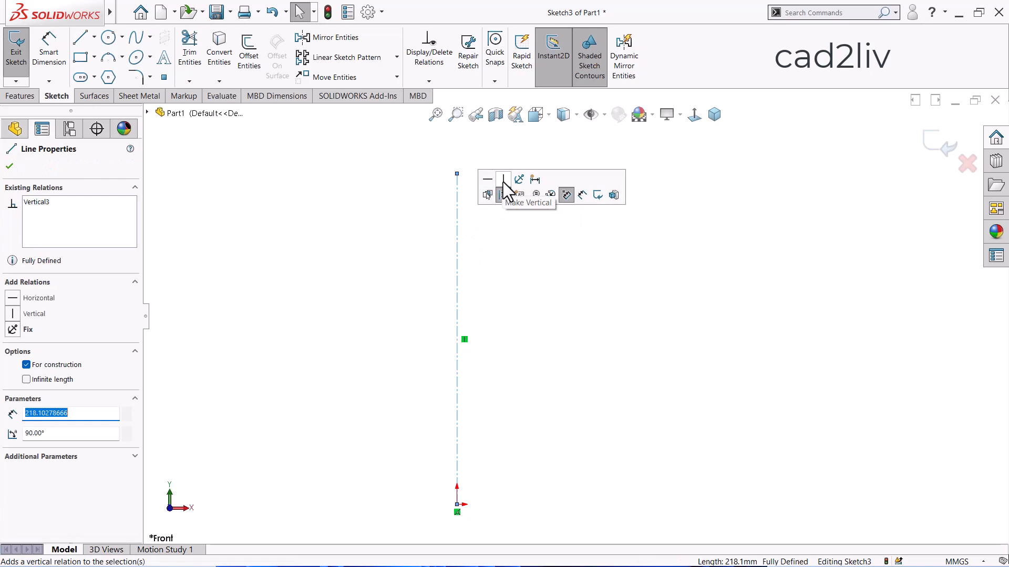
pyautogui.click(520, 290)
pyautogui.rightClick(505, 255)
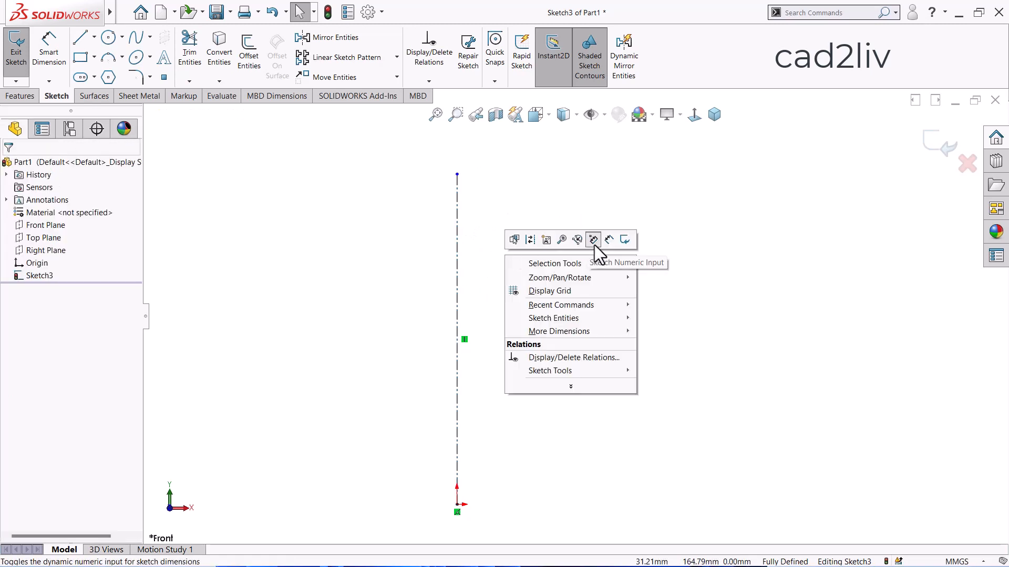
pyautogui.click(593, 241)
pyautogui.click(458, 305)
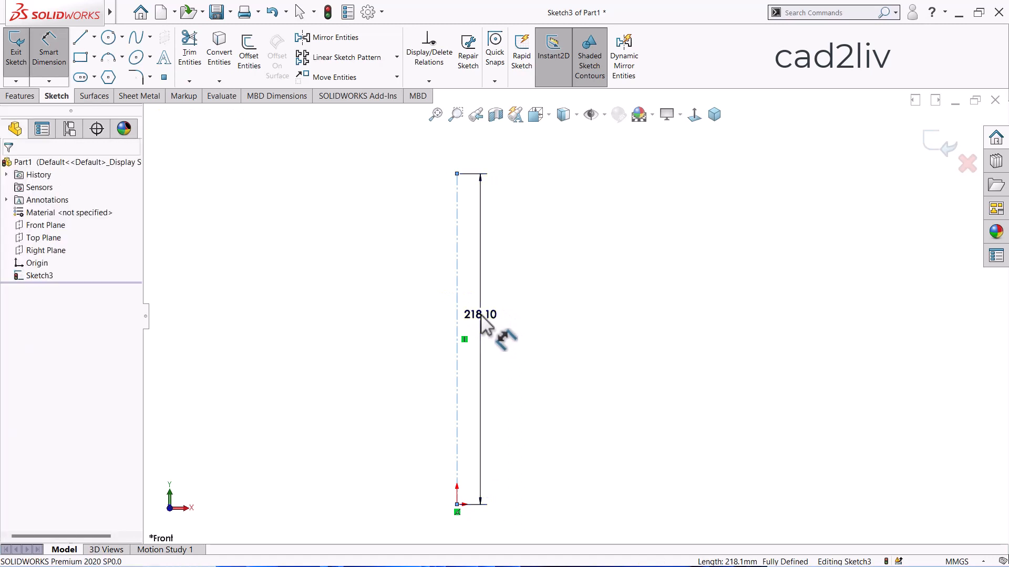
pyautogui.click(481, 320)
pyautogui.press('Return')
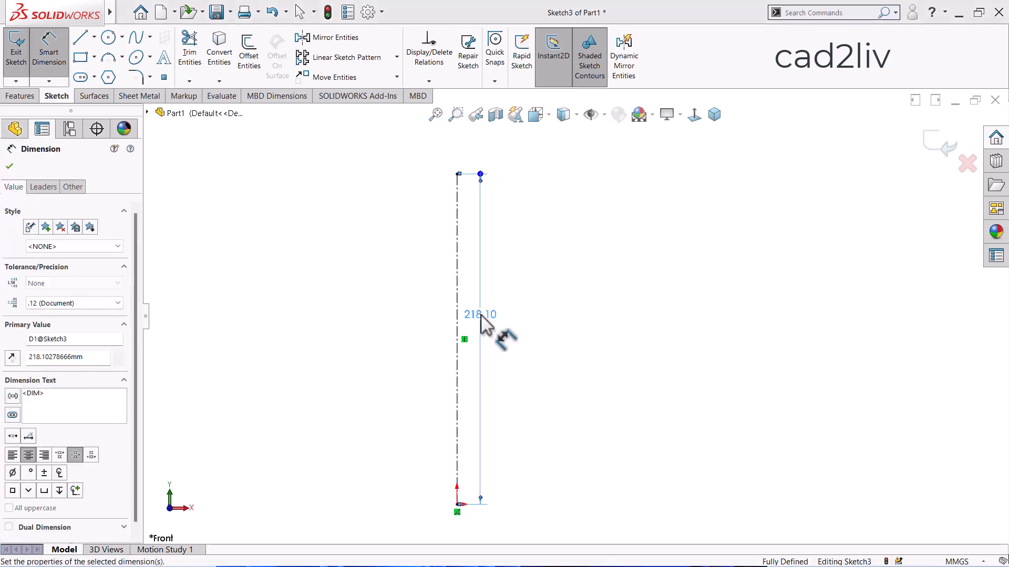
pyautogui.press('Escape')
pyautogui.scroll(1, 542, 327)
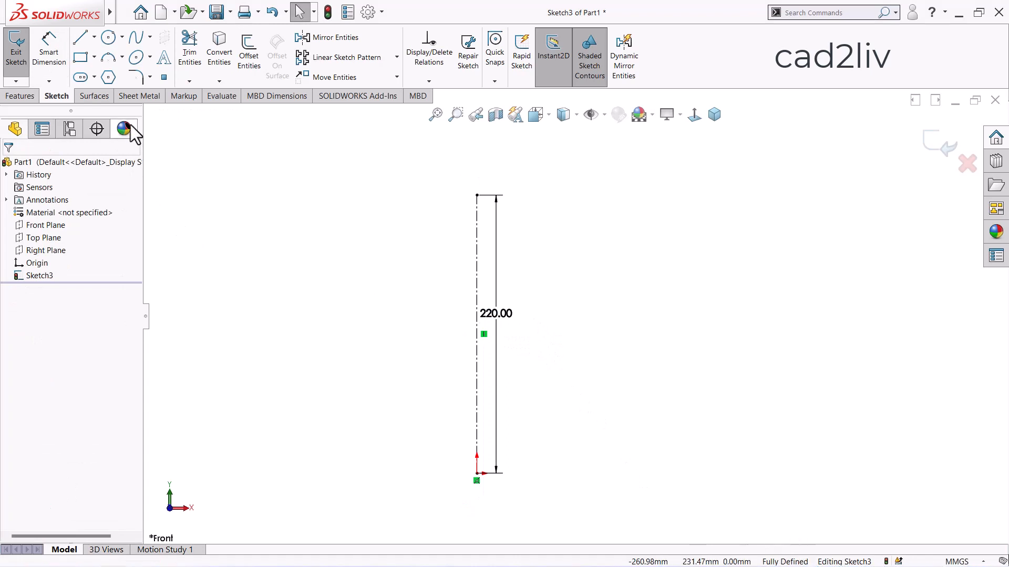
# Sketch a separate line about 78 mm long to the right of the centerline, sloping down to the right
pyautogui.click(79, 37)
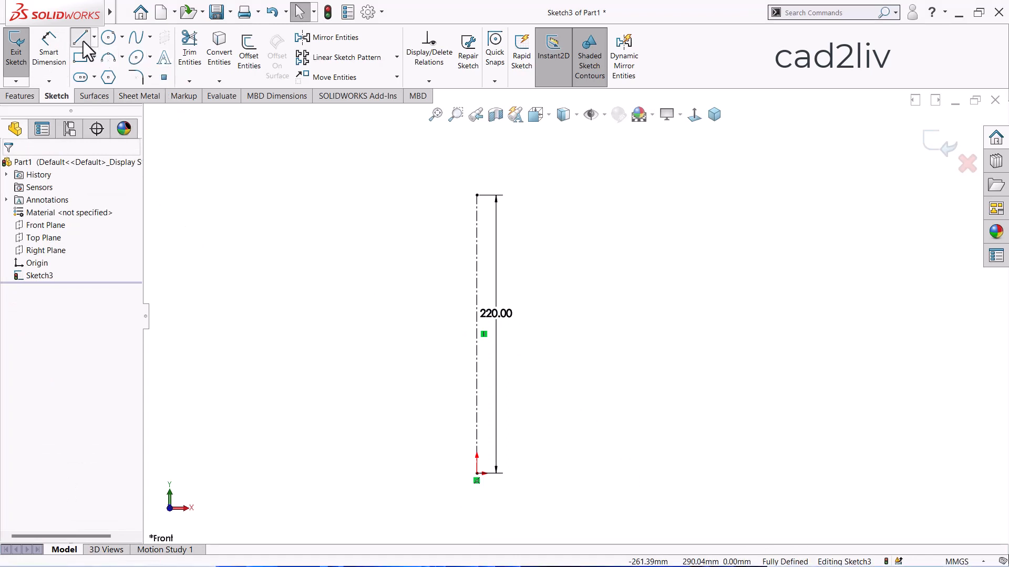
pyautogui.click(630, 242)
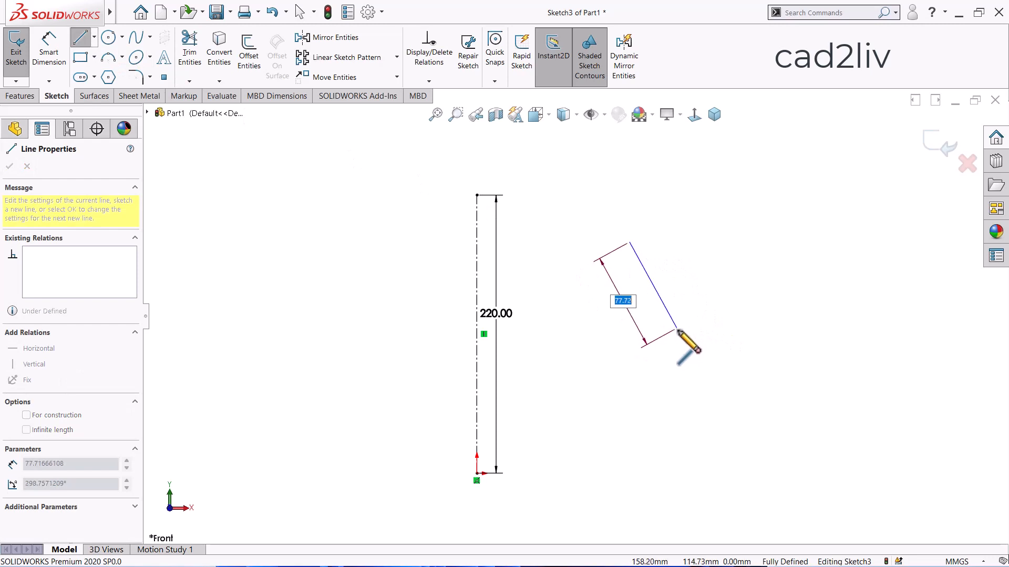
pyautogui.click(678, 332)
pyautogui.press('Escape')
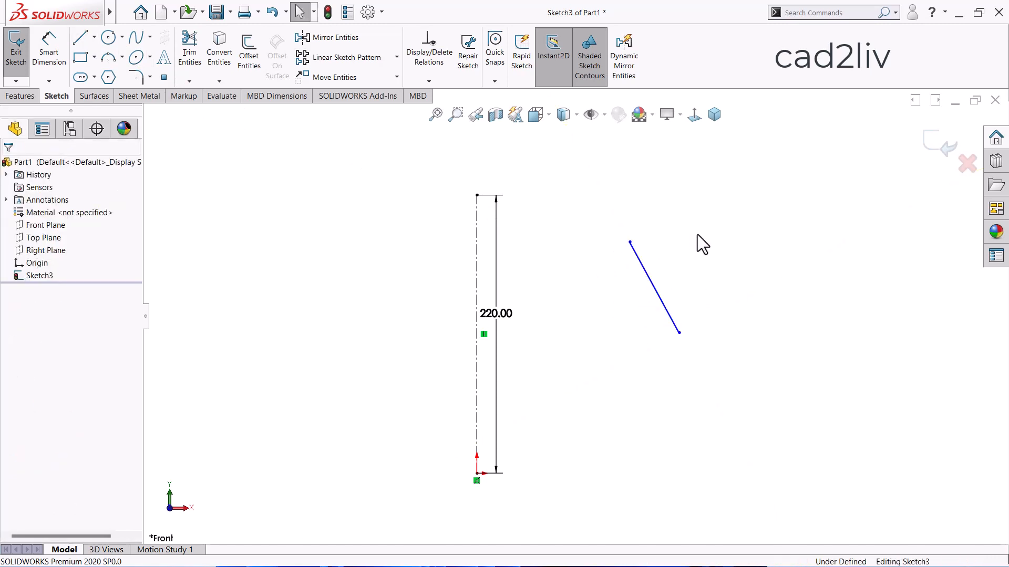
# Dimension the horizontal and vertical distances from the origin to the sloped line's lower endpoint, accepting the drawn values
pyautogui.rightClick(697, 235)
pyautogui.click(802, 218)
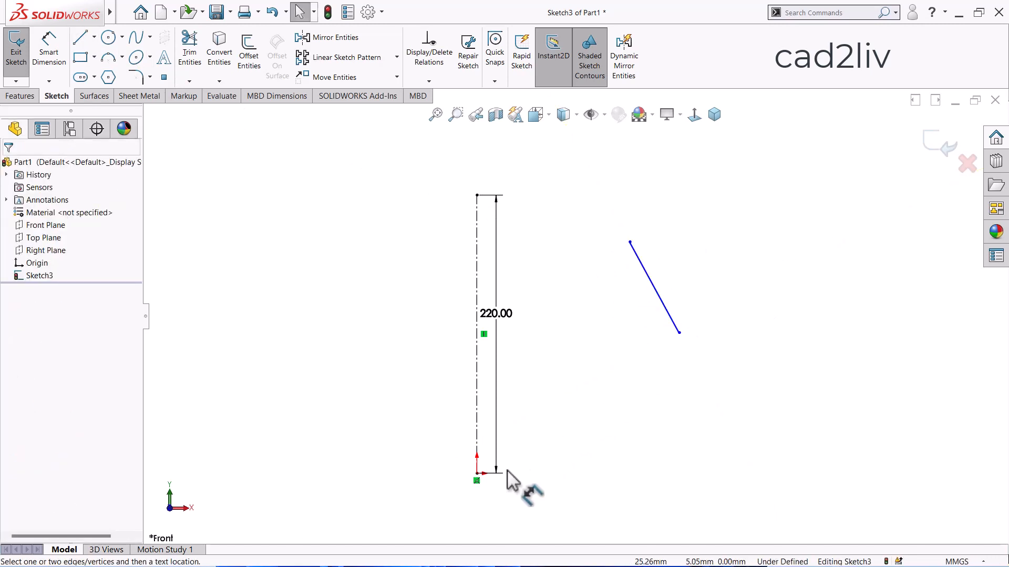
pyautogui.click(477, 473)
pyautogui.click(679, 332)
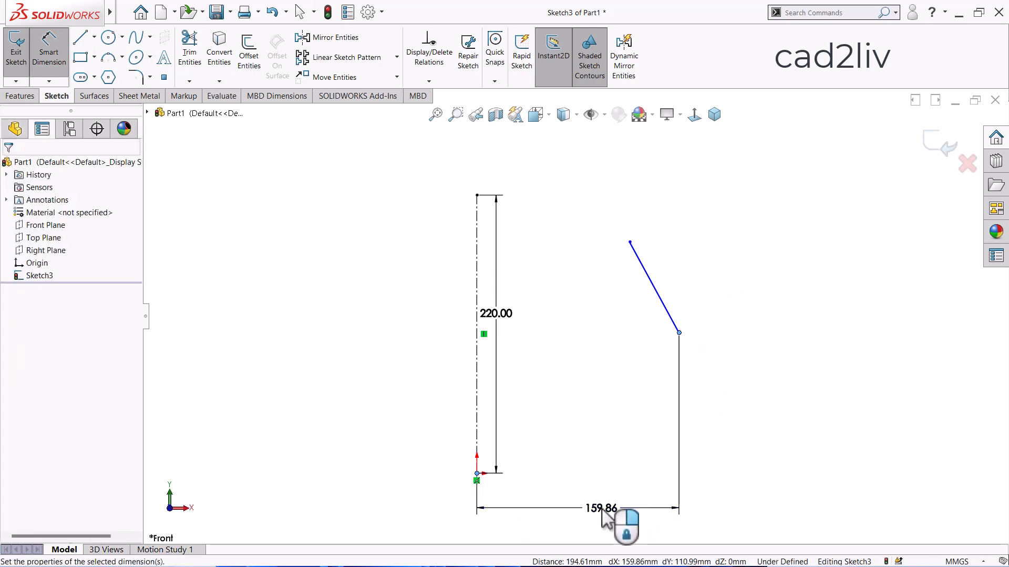
pyautogui.click(603, 513)
pyautogui.click(541, 489)
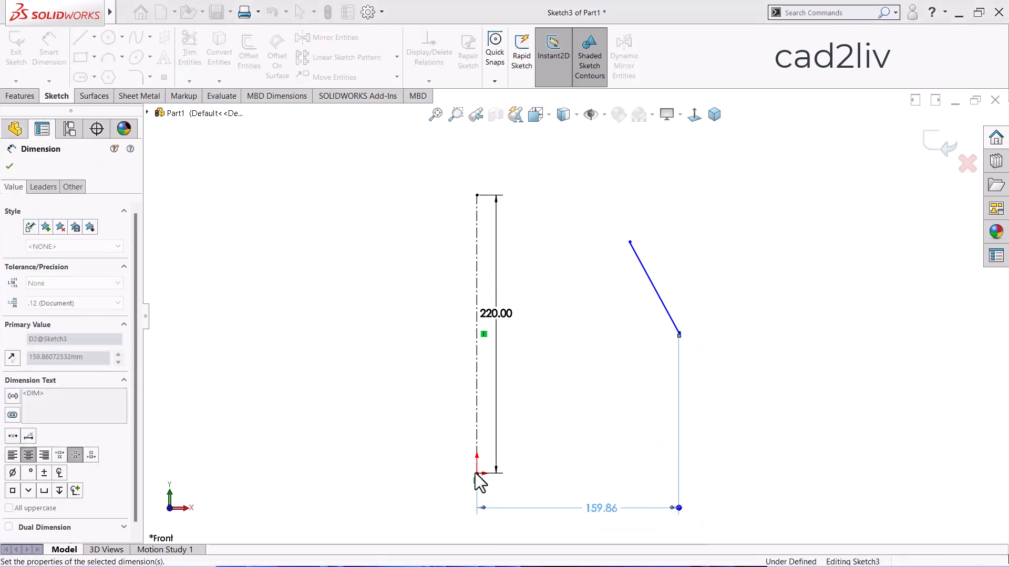
pyautogui.click(478, 474)
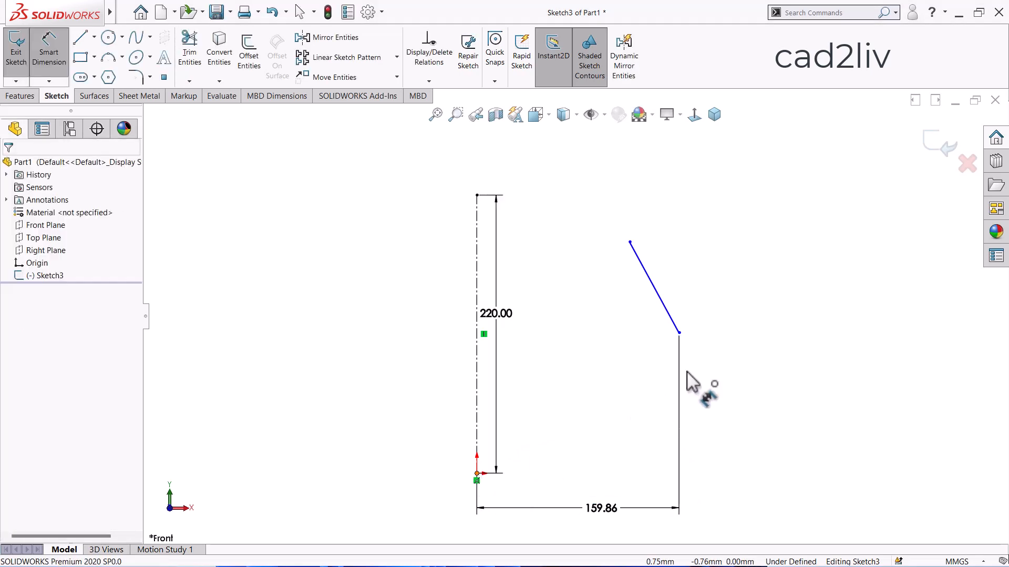
pyautogui.click(679, 333)
pyautogui.click(754, 412)
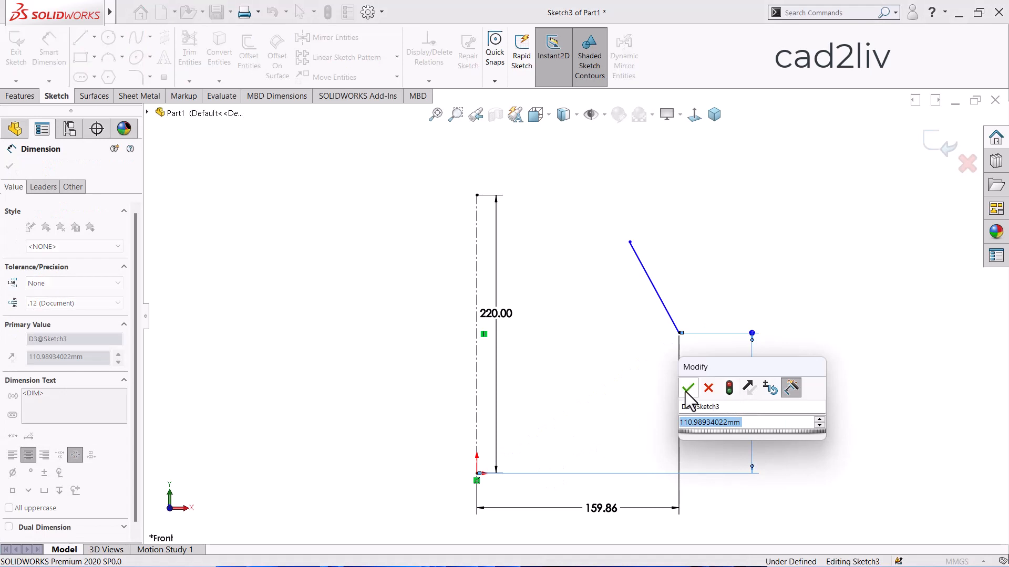
pyautogui.click(687, 391)
# Dimension the horizontal and vertical distances from the origin to the sloped line's upper endpoint, accepting the drawn values
pyautogui.click(631, 243)
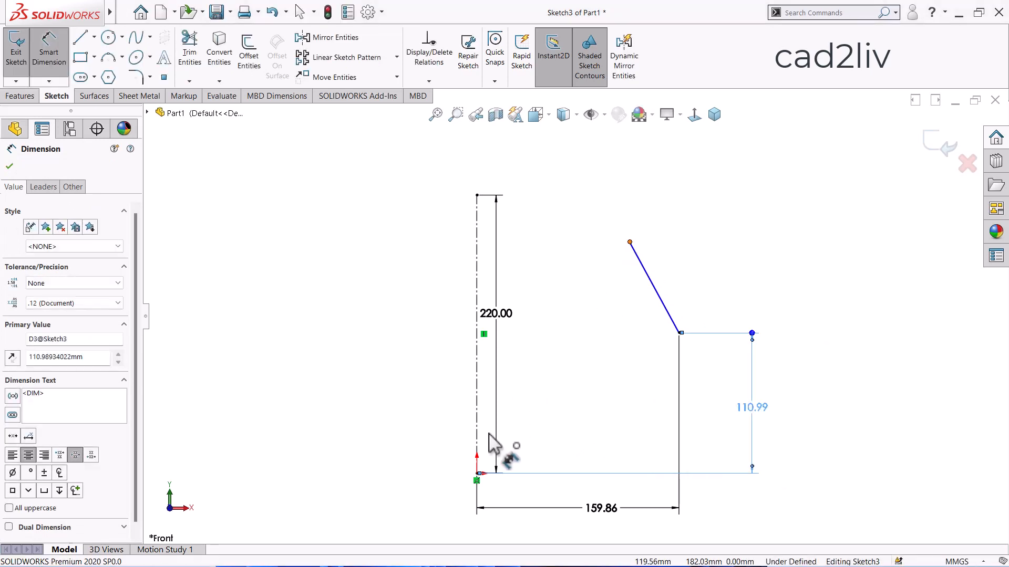
pyautogui.click(479, 473)
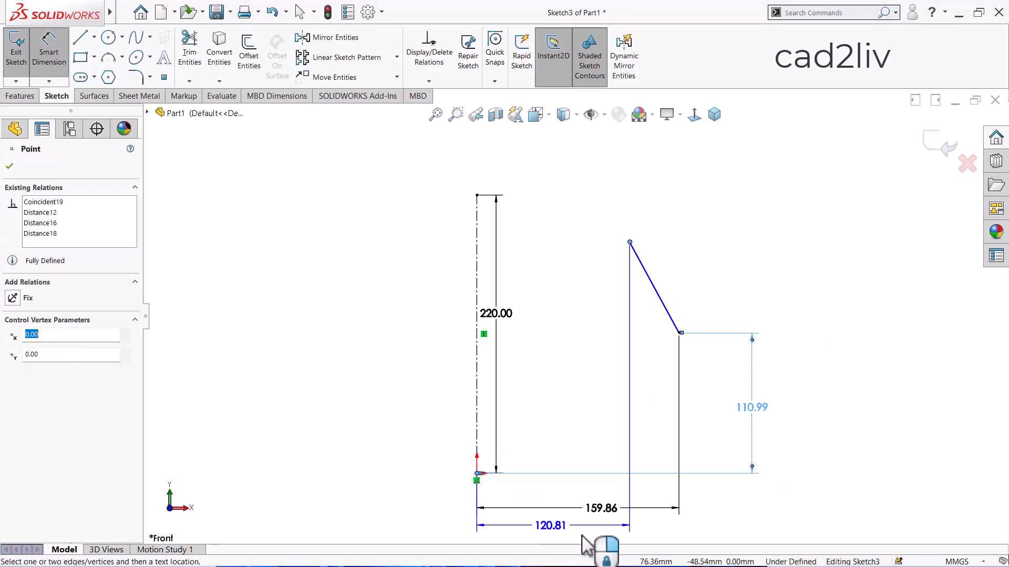
pyautogui.click(565, 484)
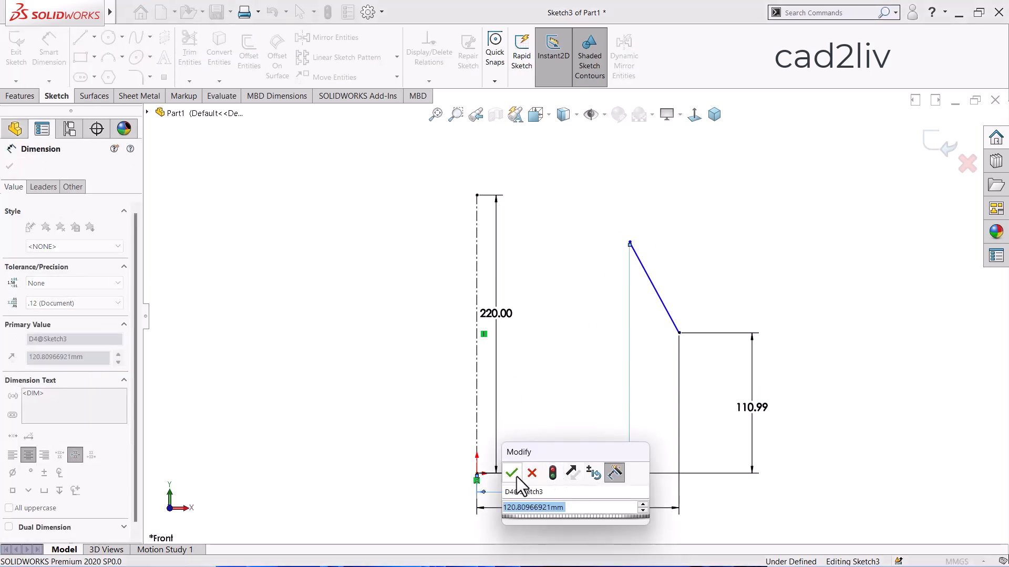
pyautogui.click(511, 470)
pyautogui.click(477, 475)
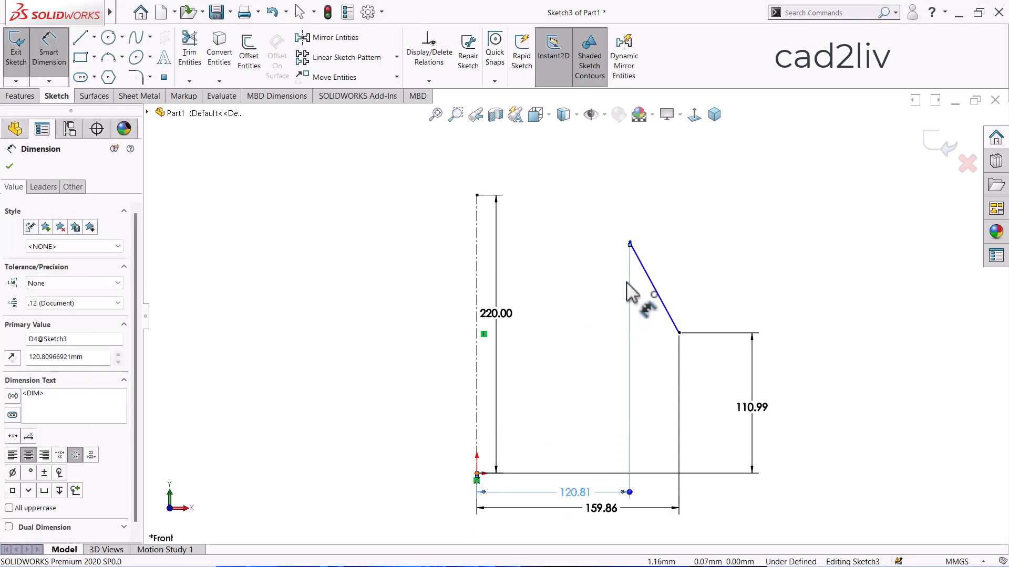
pyautogui.click(630, 243)
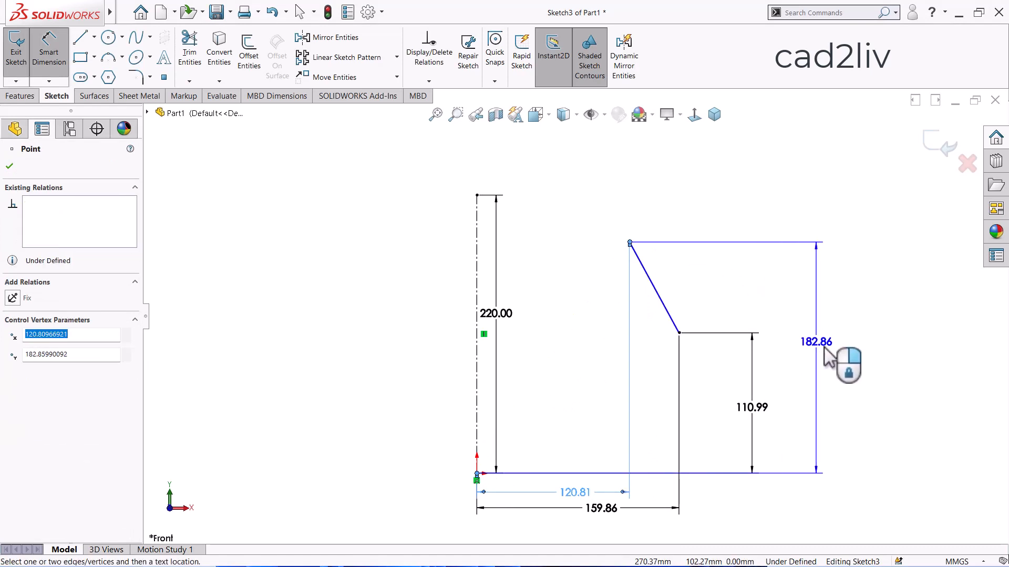
pyautogui.click(821, 395)
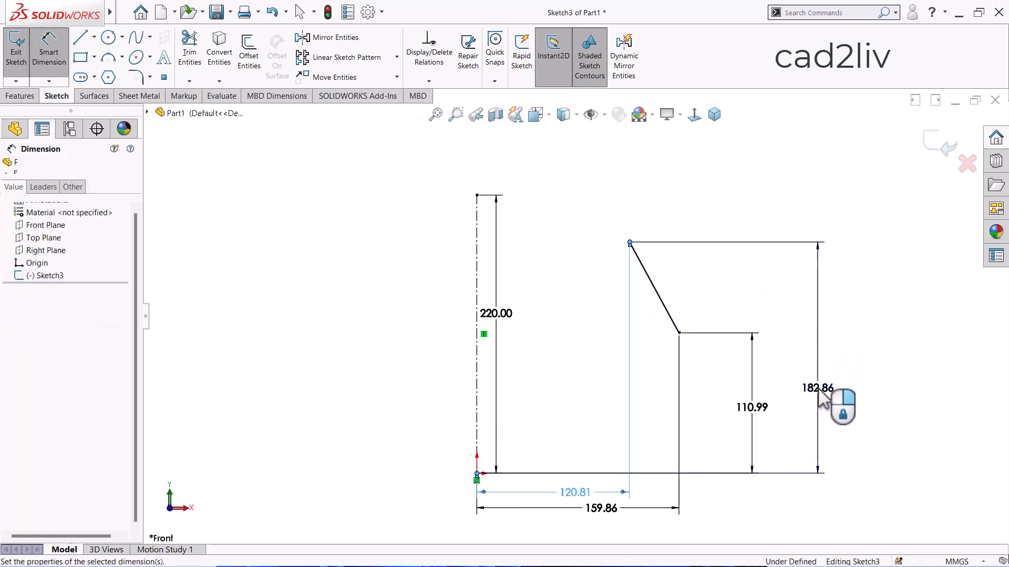
pyautogui.click(757, 370)
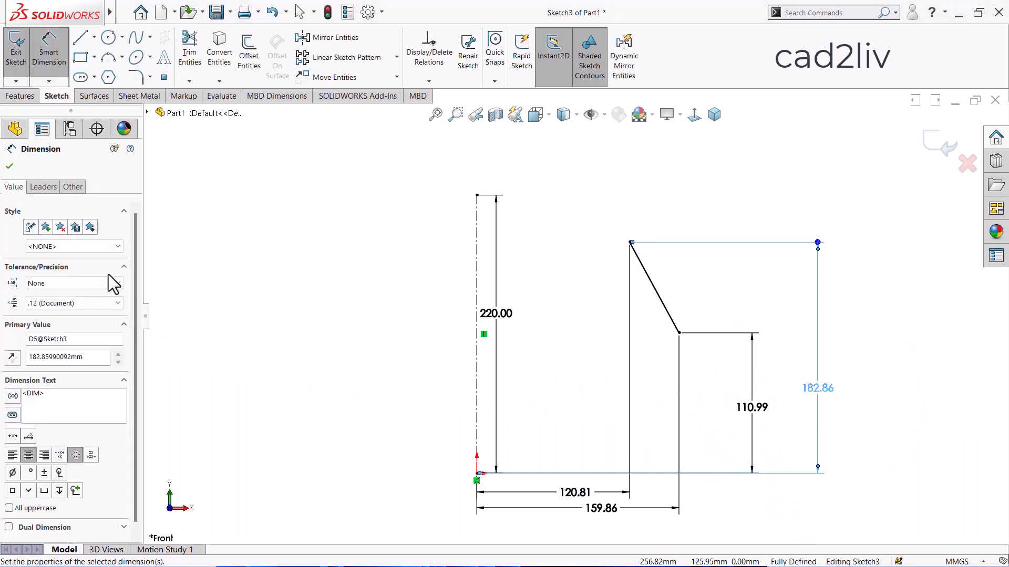
pyautogui.click(9, 166)
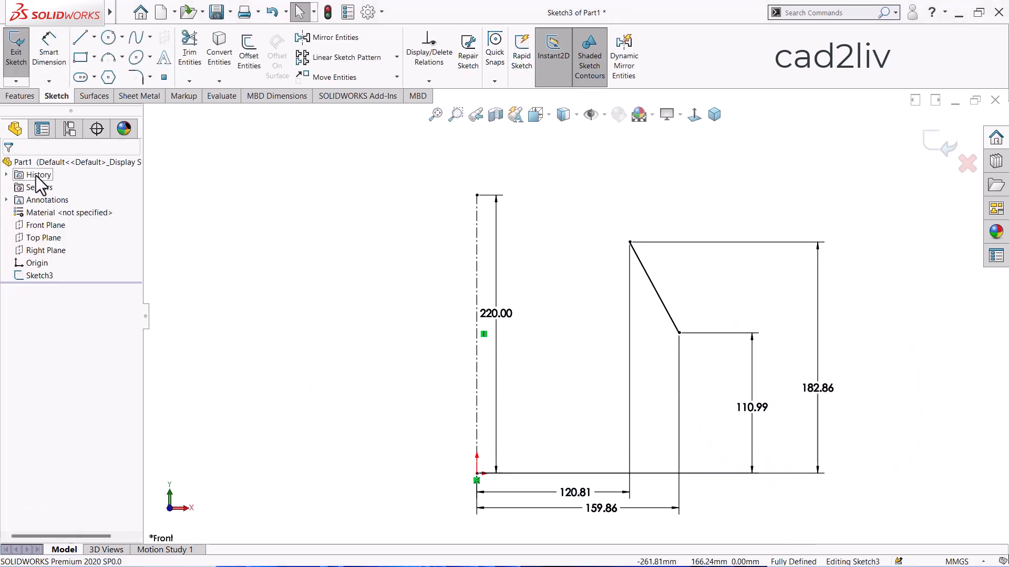
# Start an explicit equation-driven curve with the equation 10*x + 20
pyautogui.click(150, 37)
pyautogui.click(162, 79)
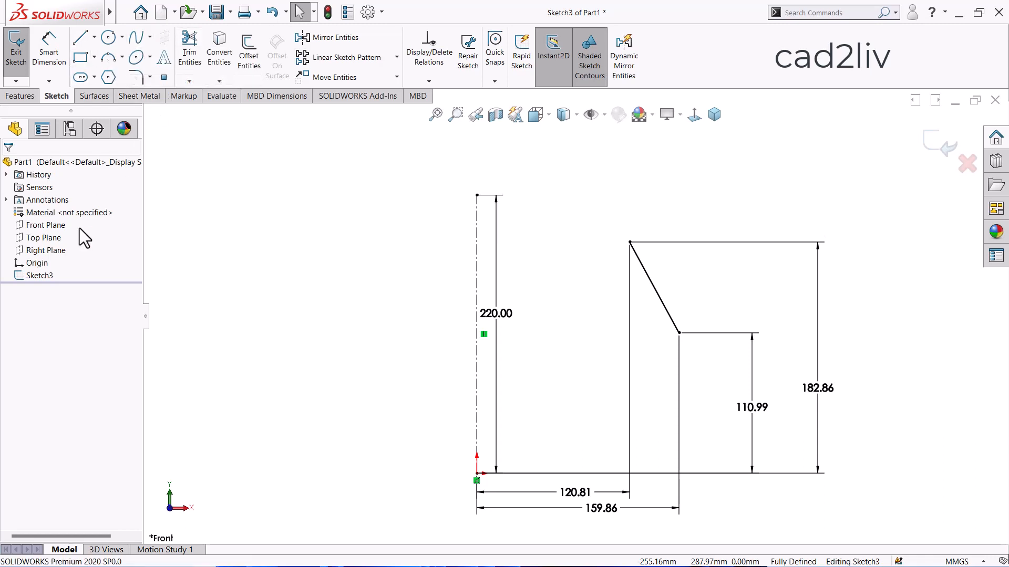
pyautogui.click(52, 310)
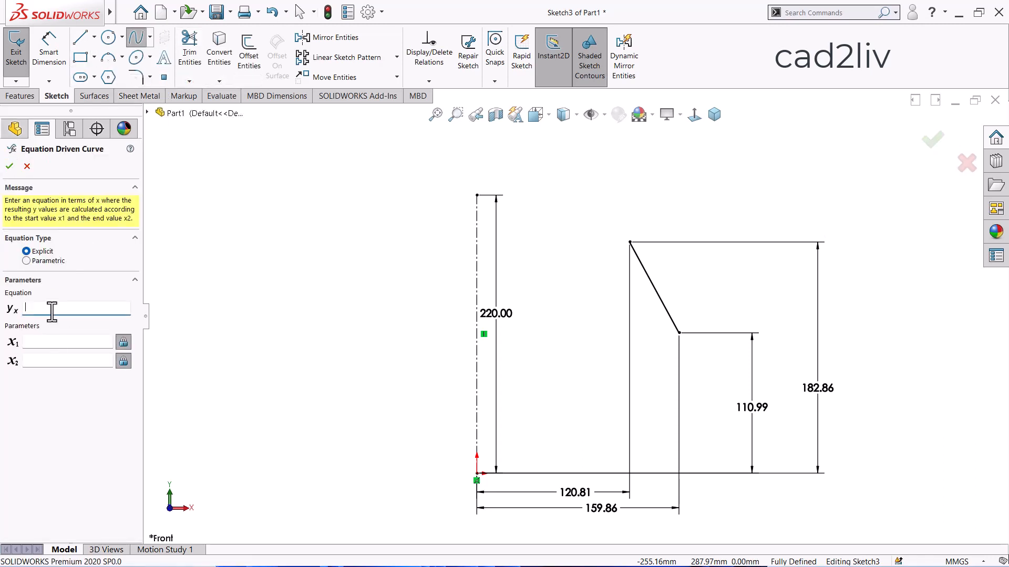
pyautogui.write('10*')
pyautogui.click(56, 339)
pyautogui.click(80, 311)
# Set the curve's start value x1 to 10 and end value x2 to 30, and create it
pyautogui.click(77, 340)
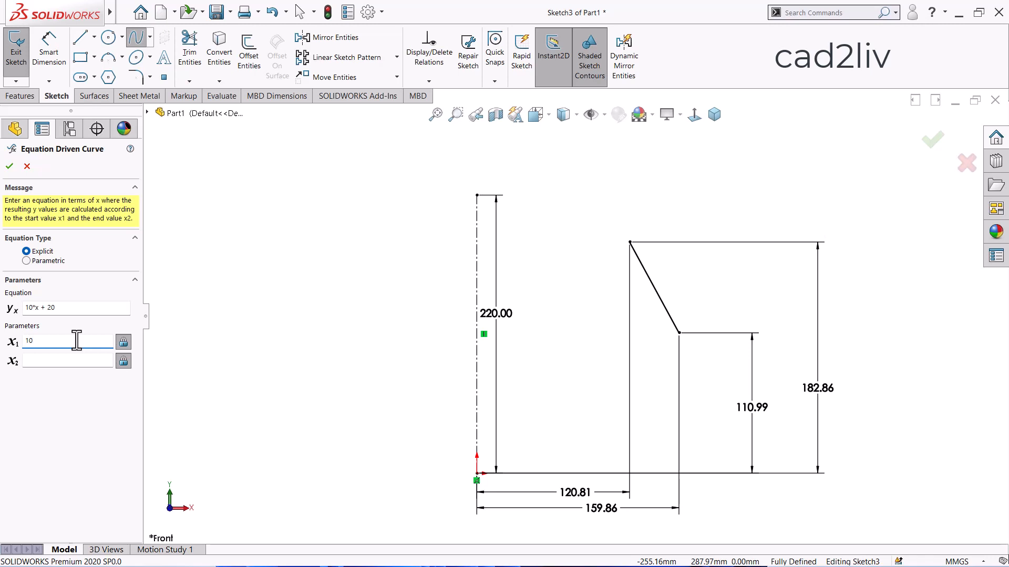
pyautogui.click(71, 361)
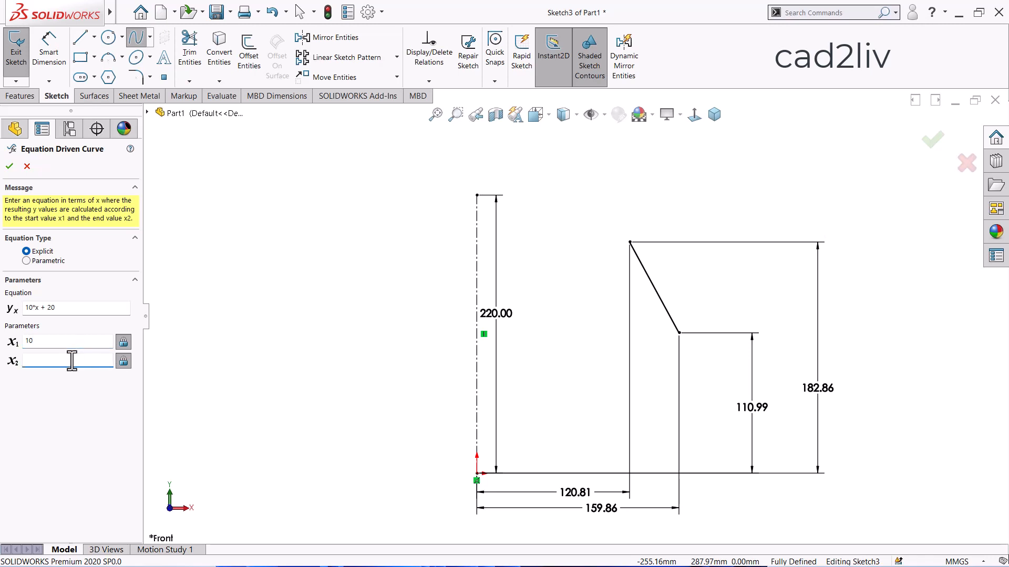
pyautogui.press('Return')
pyautogui.scroll(4, 459, 368)
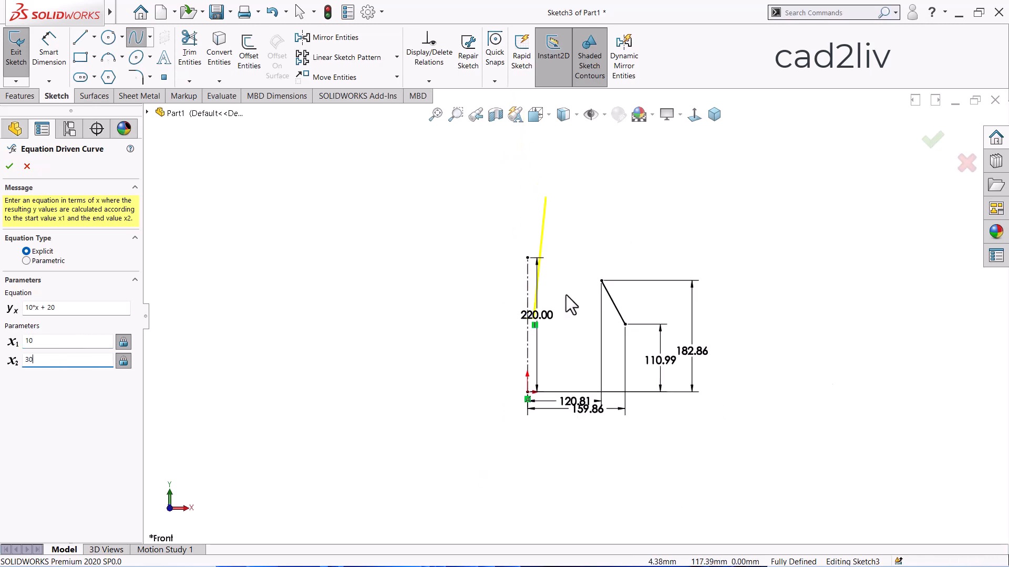
pyautogui.scroll(-3, 604, 265)
pyautogui.scroll(2, 603, 266)
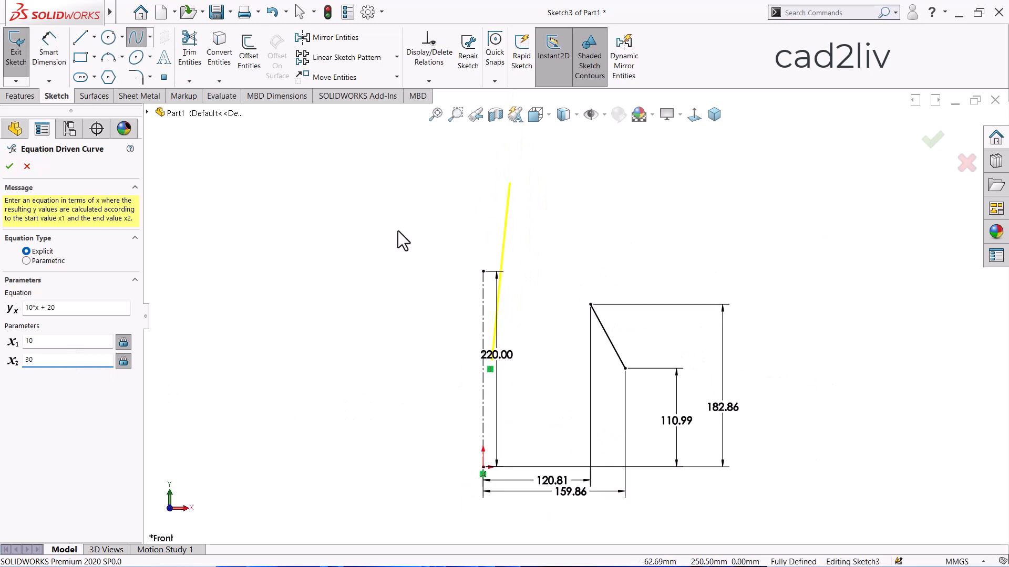
pyautogui.click(10, 168)
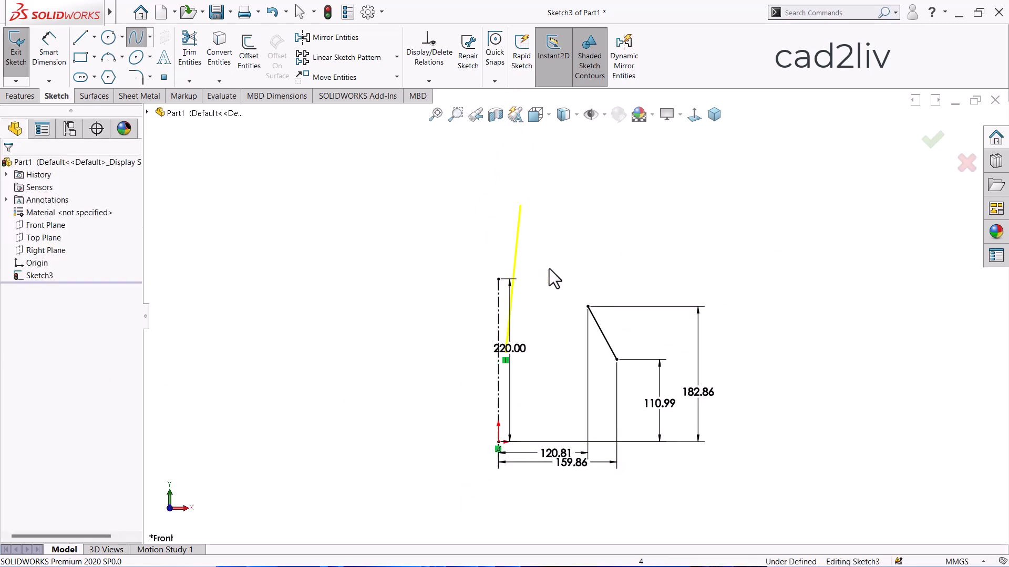
# Move the equation-driven curve away from the origin to the left of the vertical centerline
pyautogui.scroll(2, 639, 258)
pyautogui.scroll(-2, 660, 317)
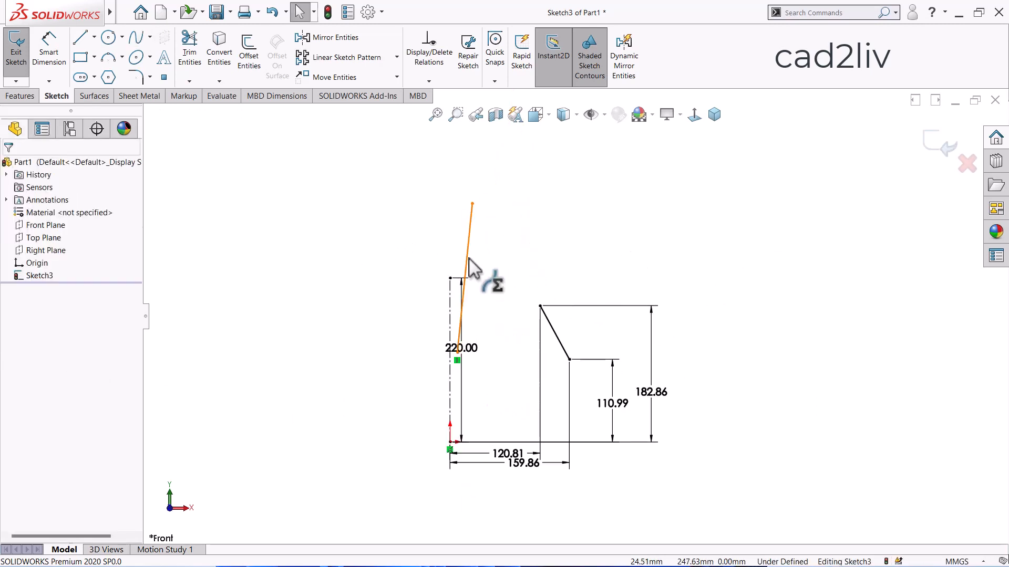
pyautogui.moveTo(400, 282); pyautogui.dragTo(355, 291)
pyautogui.click(496, 246)
pyautogui.scroll(2, 572, 312)
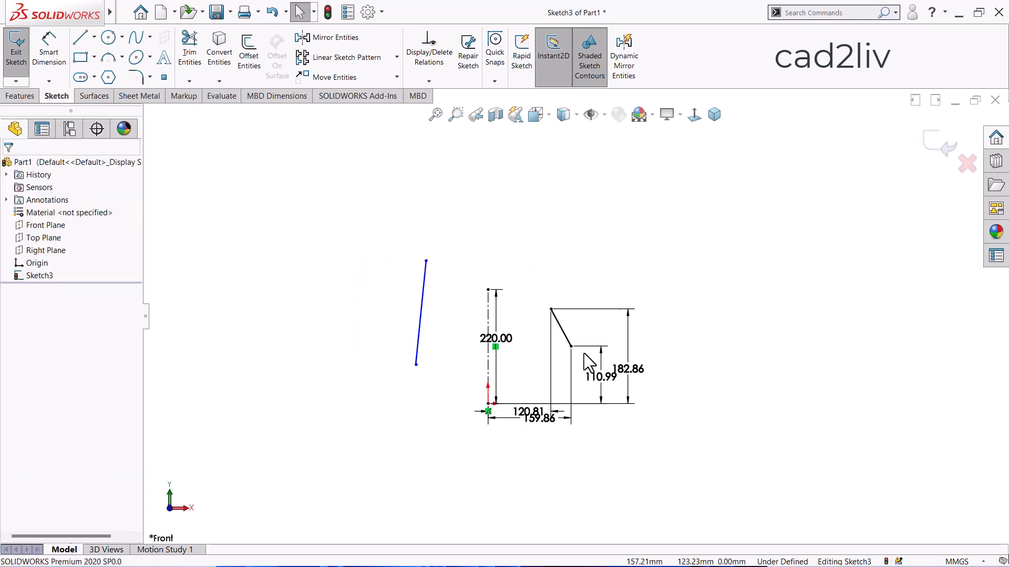
pyautogui.scroll(-2, 587, 362)
# Dimension the horizontal and vertical distances from the origin to the equation-driven curve's lower endpoint, accepting the drawn values
pyautogui.rightClick(517, 217)
pyautogui.click(626, 201)
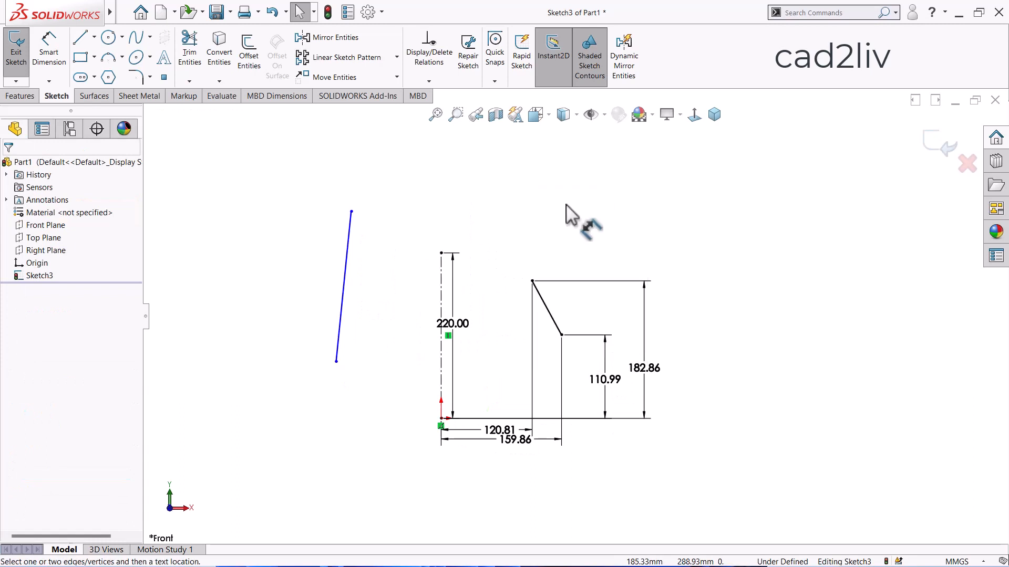
pyautogui.click(442, 420)
pyautogui.click(337, 362)
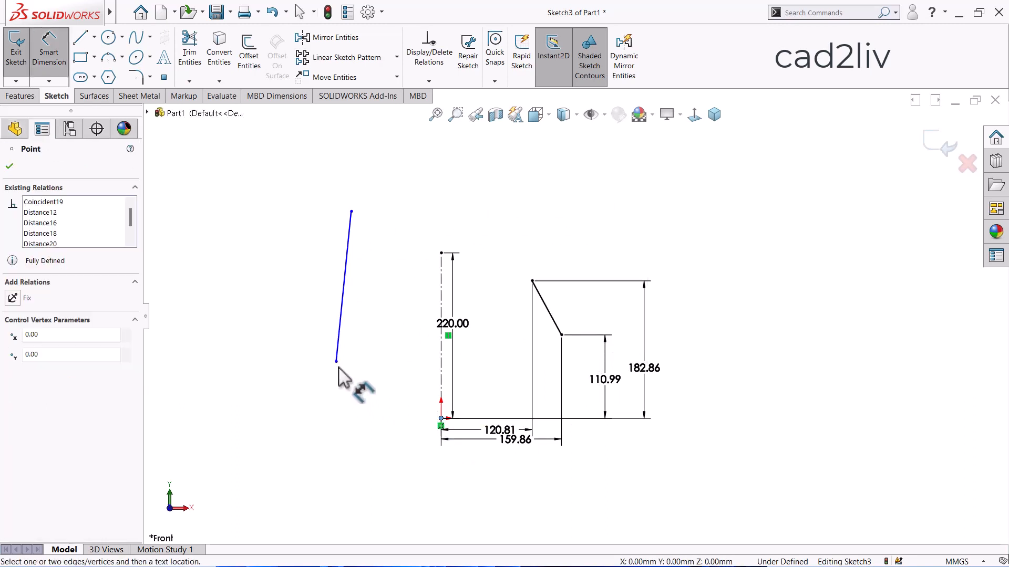
pyautogui.click(407, 497)
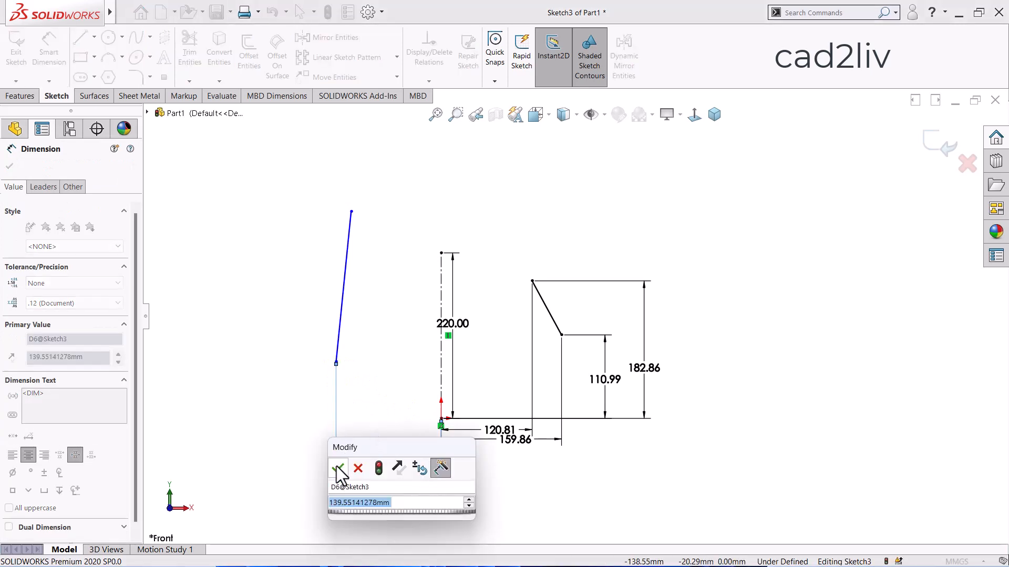
pyautogui.click(339, 466)
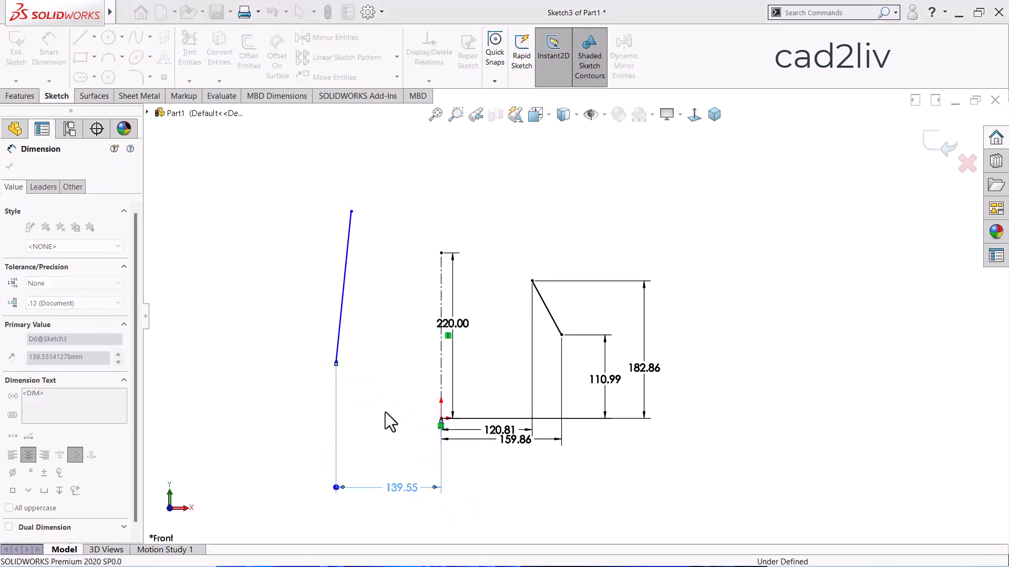
pyautogui.click(441, 419)
pyautogui.click(336, 362)
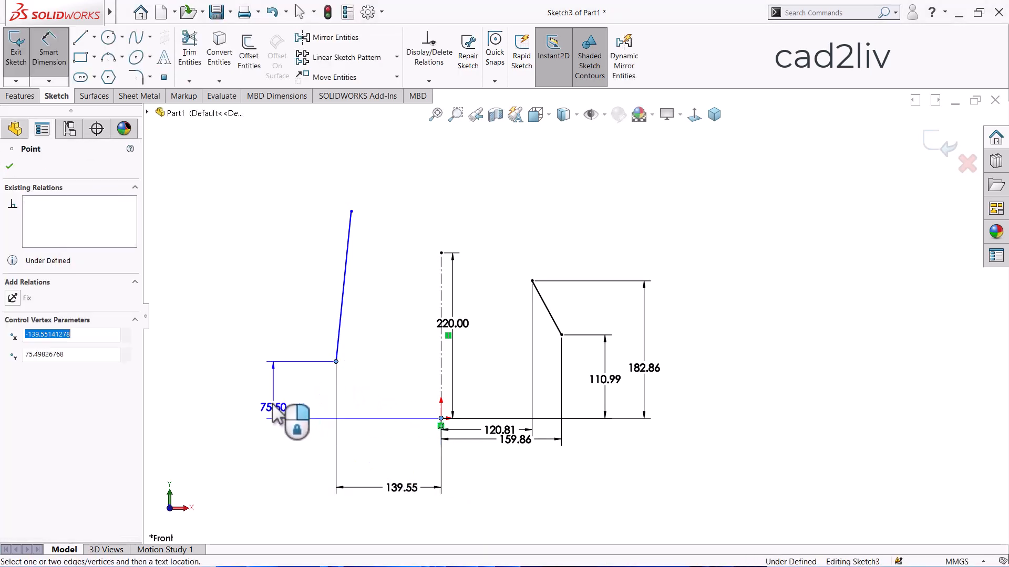
pyautogui.click(264, 403)
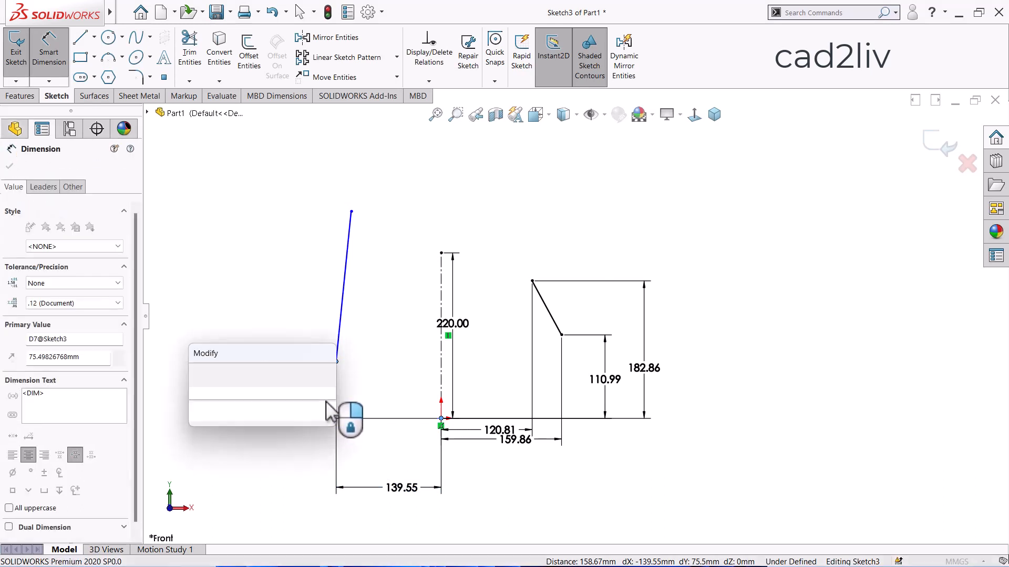
pyautogui.click(198, 374)
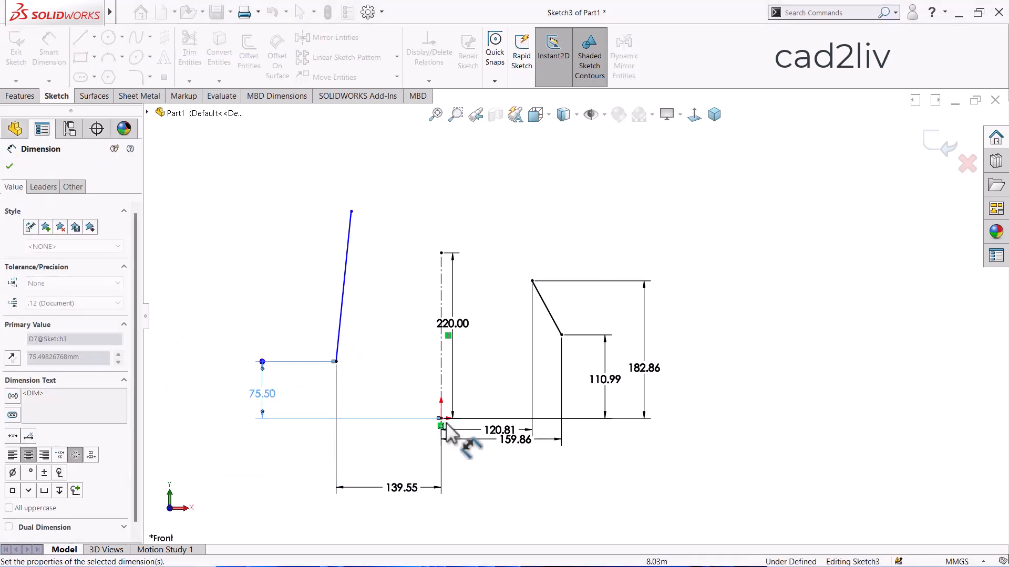
# Dimension the vertical distance from the origin to the equation-driven curve's upper endpoint, accepting the drawn value
pyautogui.click(440, 419)
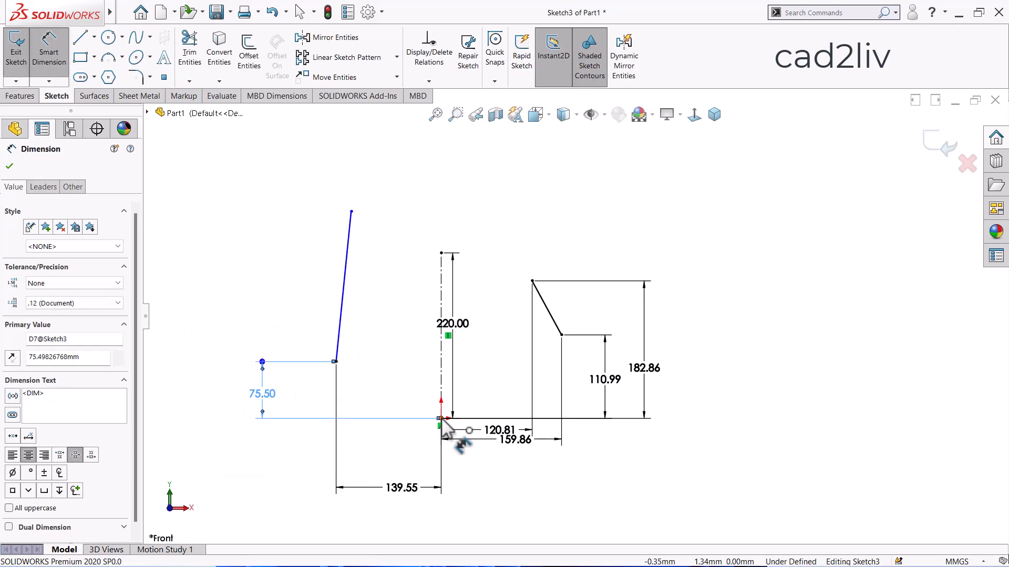
pyautogui.click(351, 211)
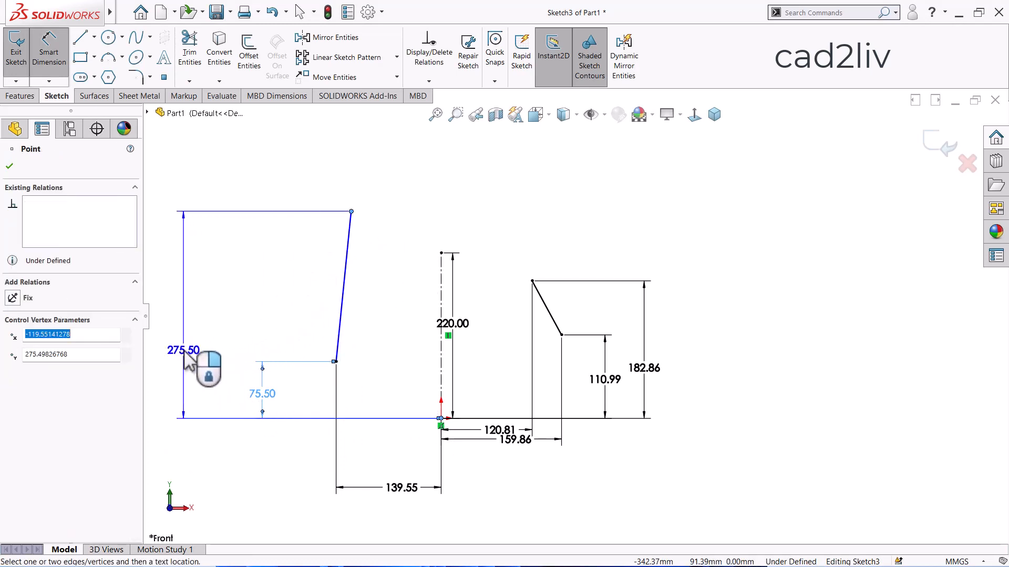
pyautogui.click(185, 357)
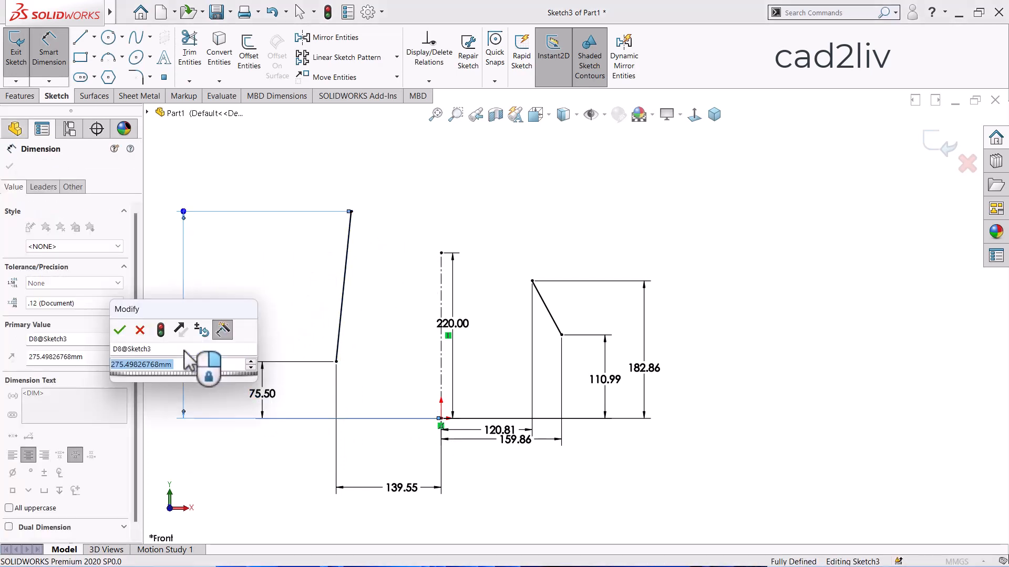
pyautogui.click(119, 333)
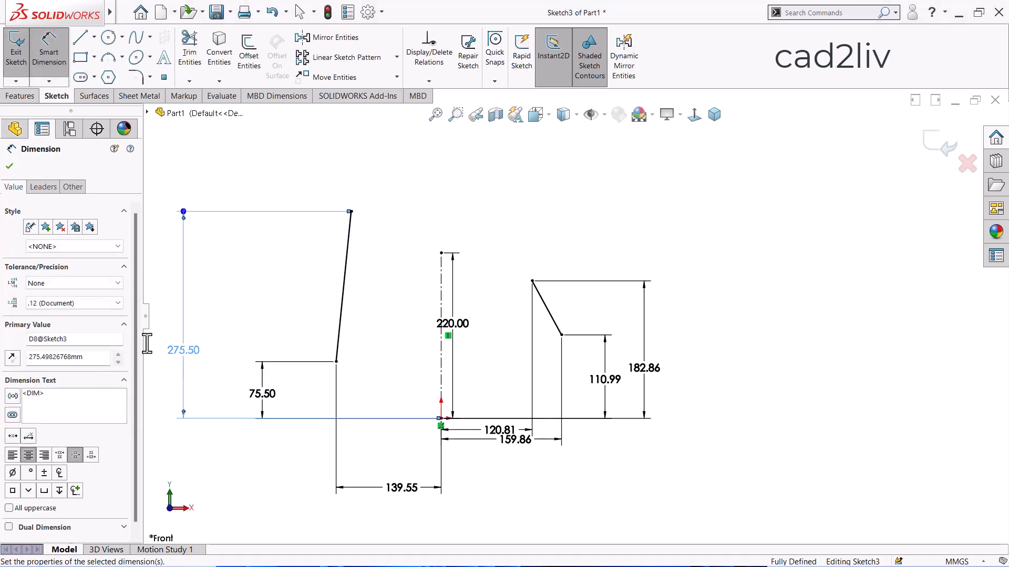
pyautogui.click(254, 351)
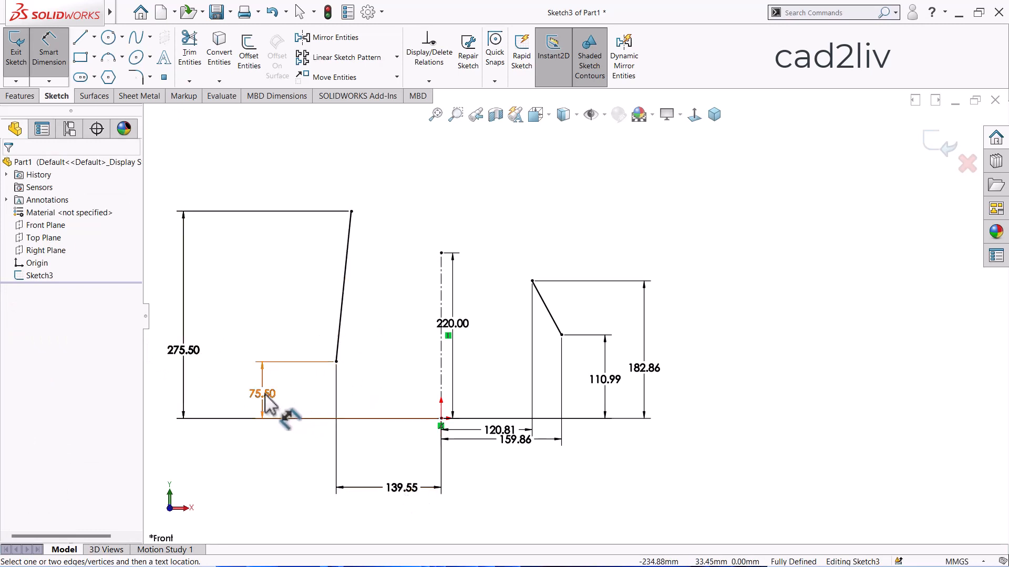
pyautogui.scroll(-2, 619, 380)
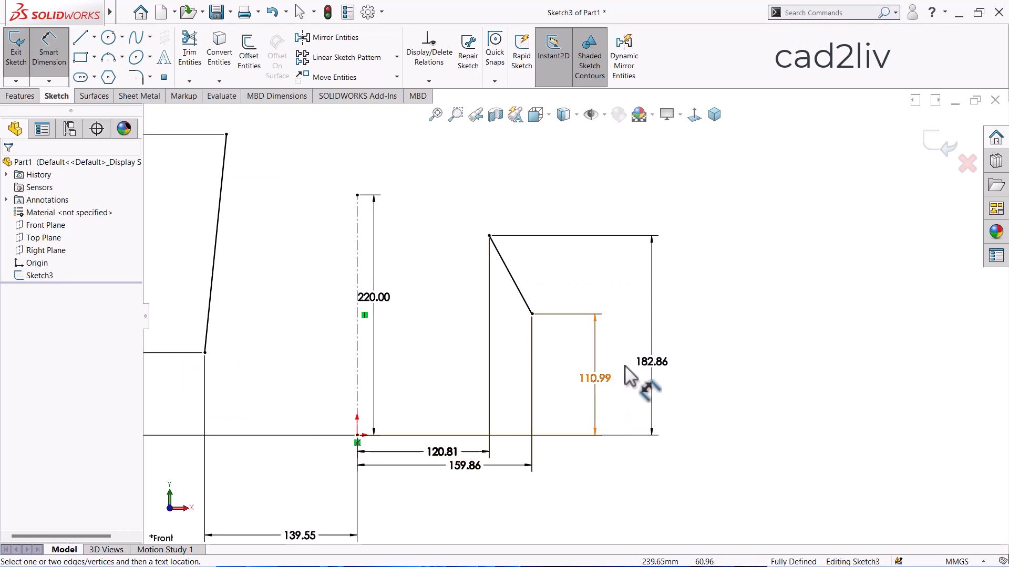
pyautogui.scroll(3, 625, 339)
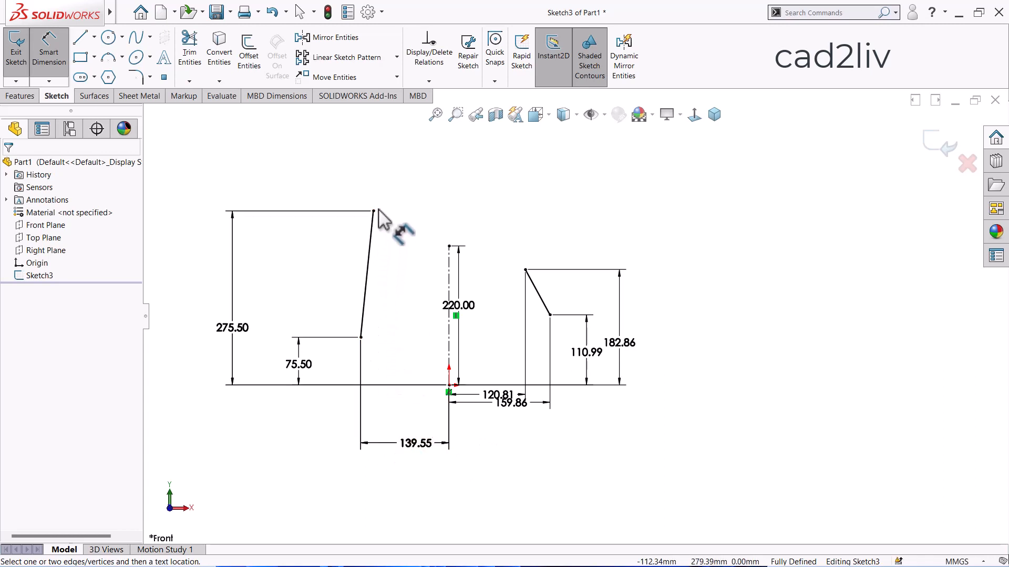
pyautogui.press('Escape')
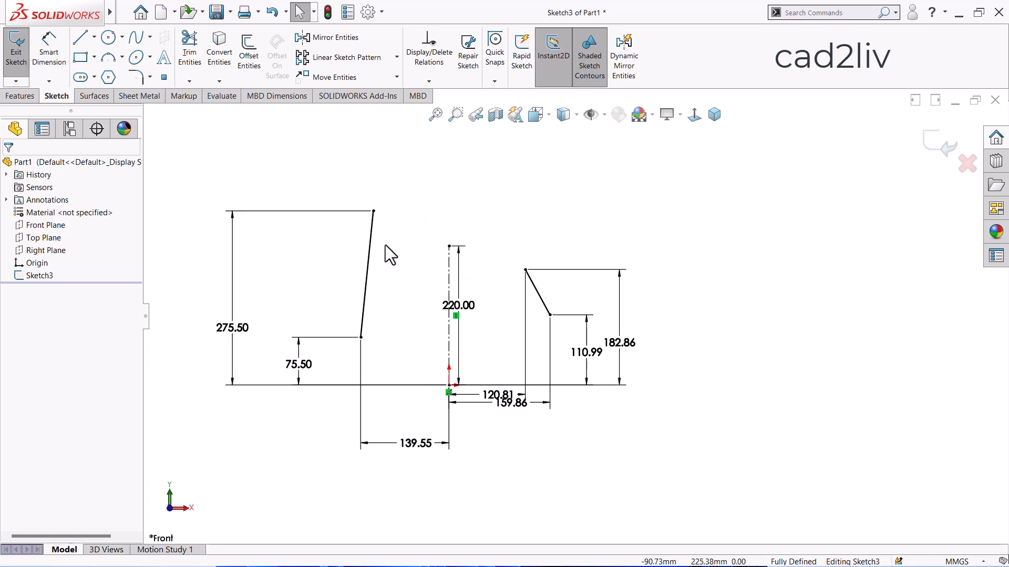
# Examine the equation and limits of the equation-driven curve left of the centerline, leaving its definition unedited
pyautogui.click(369, 259)
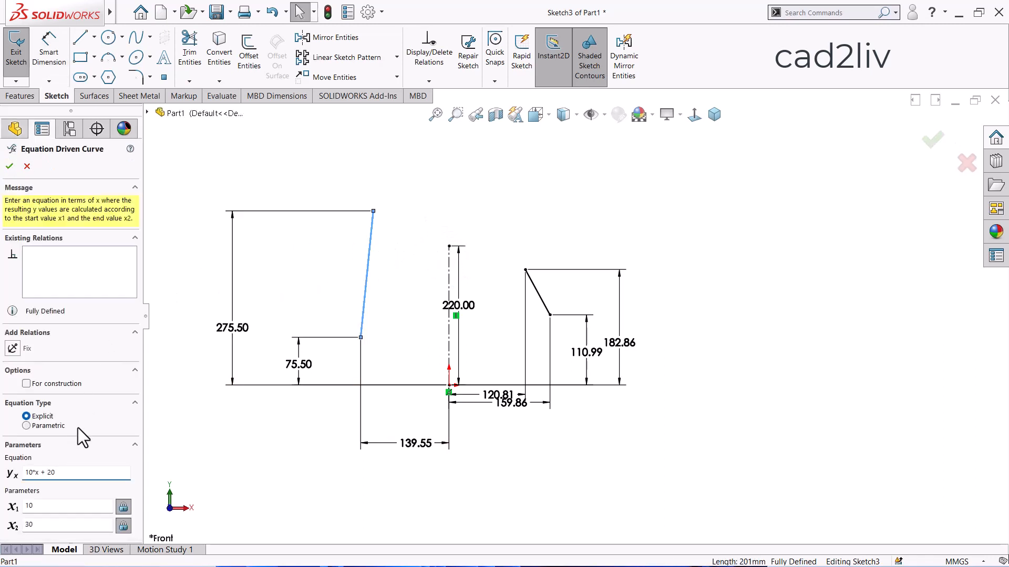
pyautogui.click(30, 167)
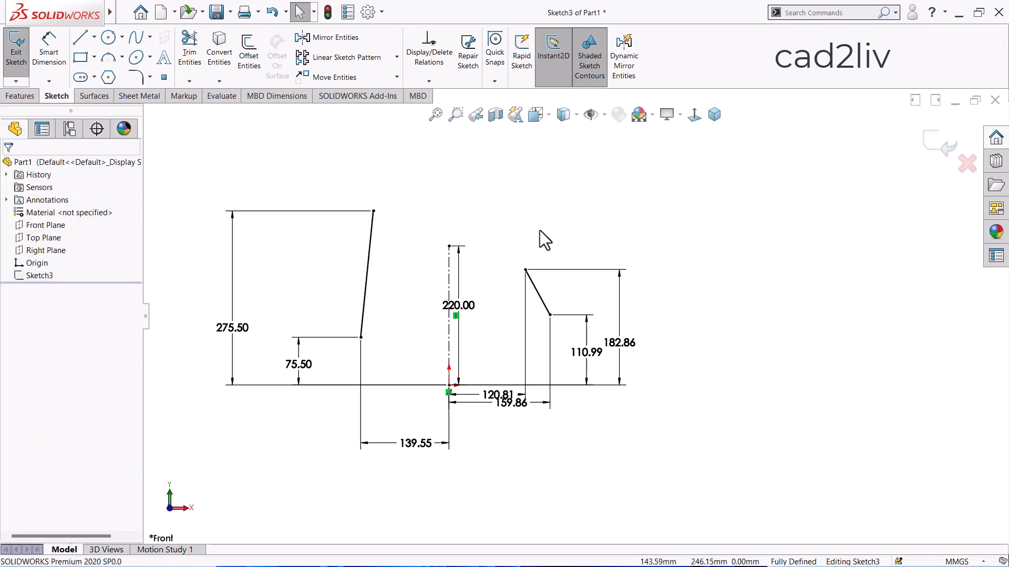
pyautogui.scroll(1, 541, 230)
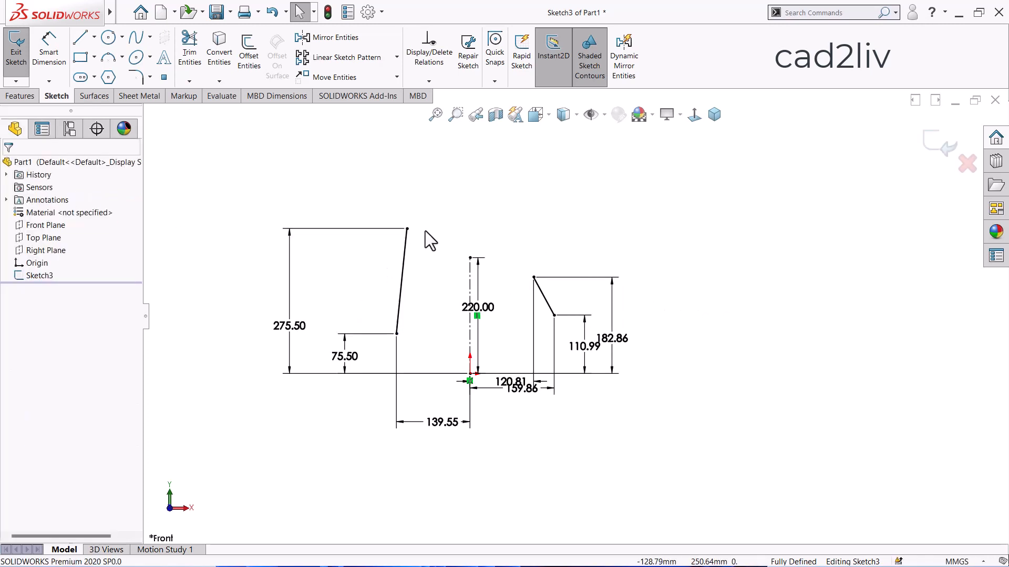
# Delete all the dimensions, the sloped line, the equation-driven curve and the vertical centerline from the sketch
pyautogui.moveTo(650, 244)
pyautogui.mouseDown()
pyautogui.moveTo(626, 259)
pyautogui.moveTo(502, 419)
pyautogui.moveTo(483, 383)
pyautogui.moveTo(474, 315)
pyautogui.moveTo(444, 289)
pyautogui.mouseUp()
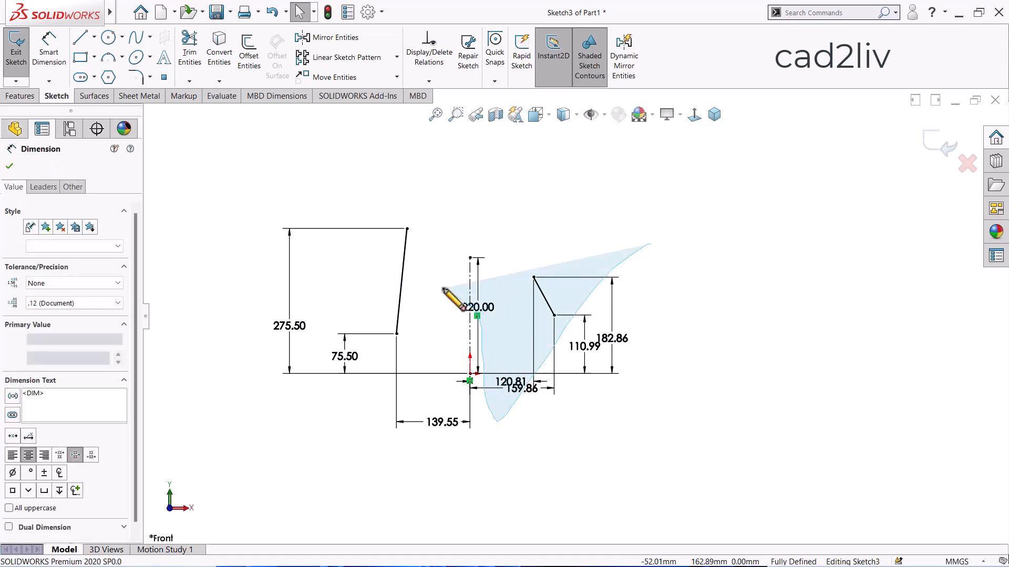
pyautogui.press('Delete')
pyautogui.click(401, 281)
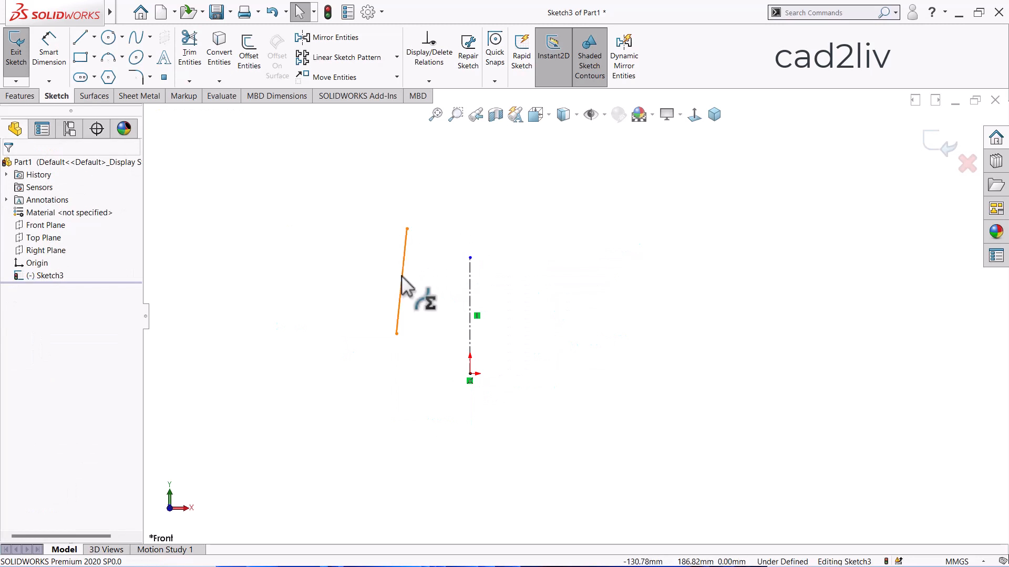
pyautogui.press('Delete')
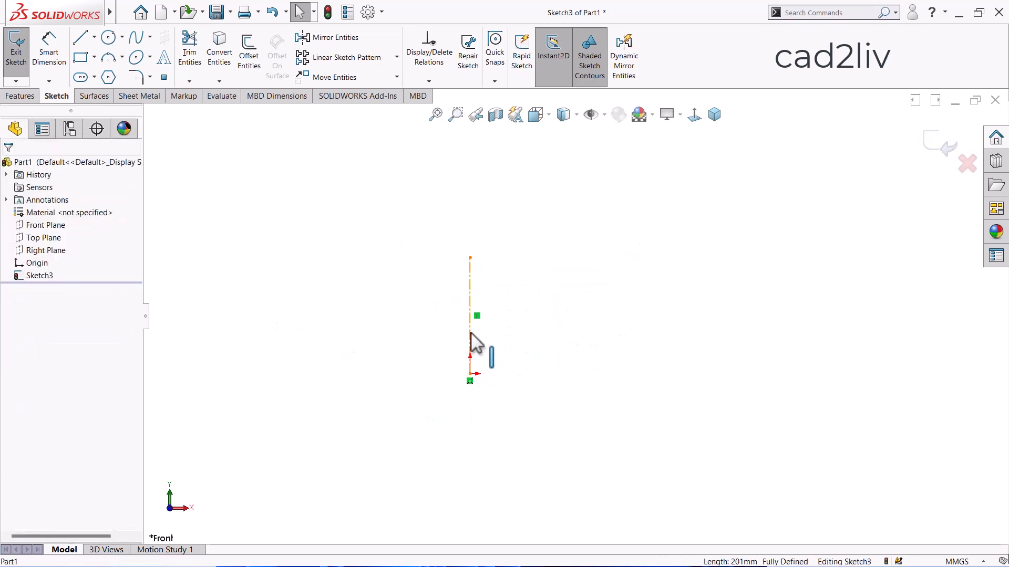
pyautogui.click(471, 334)
pyautogui.press('Delete')
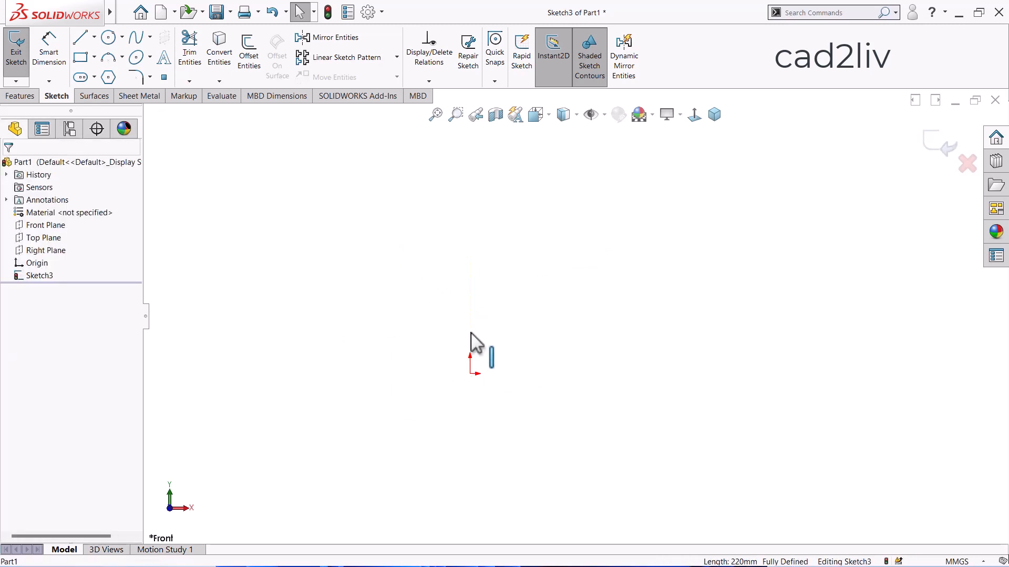
# Start an explicit equation-driven curve in the empty sketch and ready its equation for entry
pyautogui.click(438, 116)
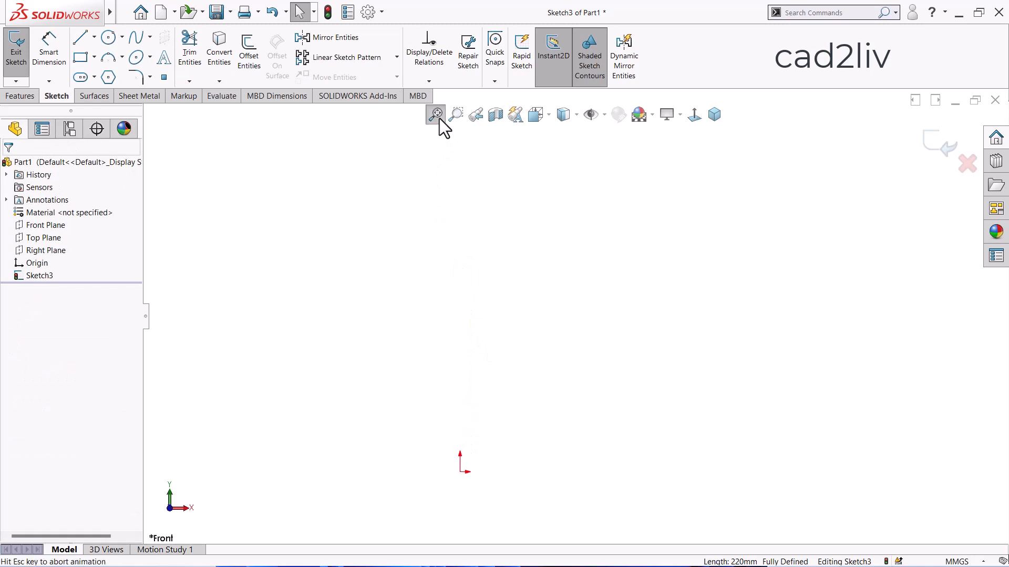
pyautogui.click(151, 37)
pyautogui.click(170, 80)
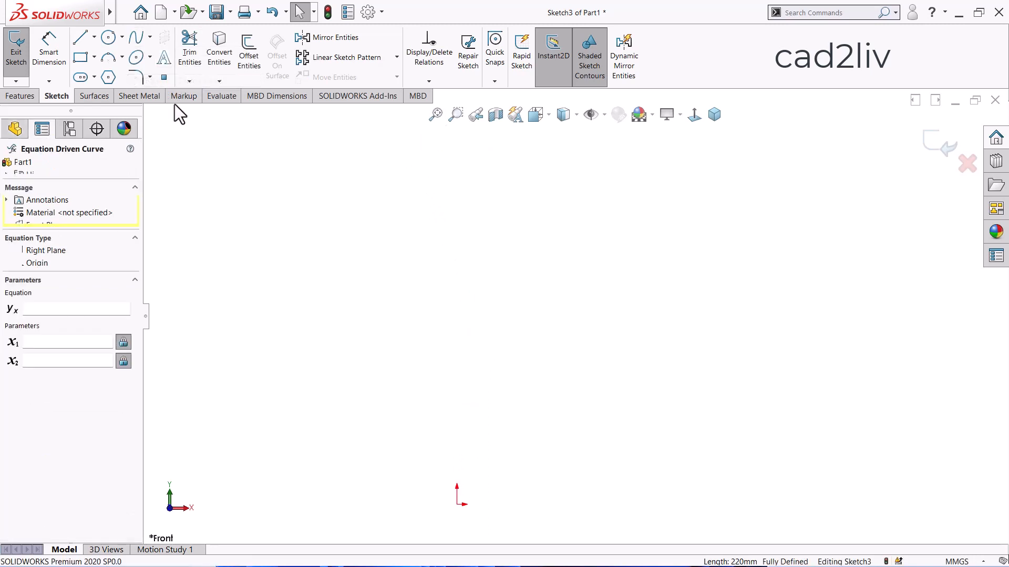
pyautogui.click(59, 309)
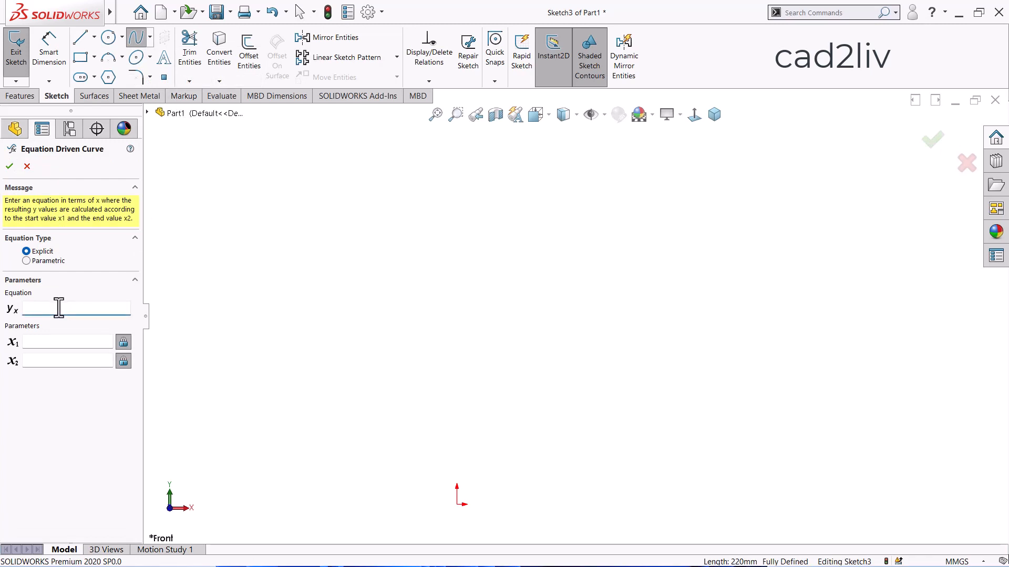
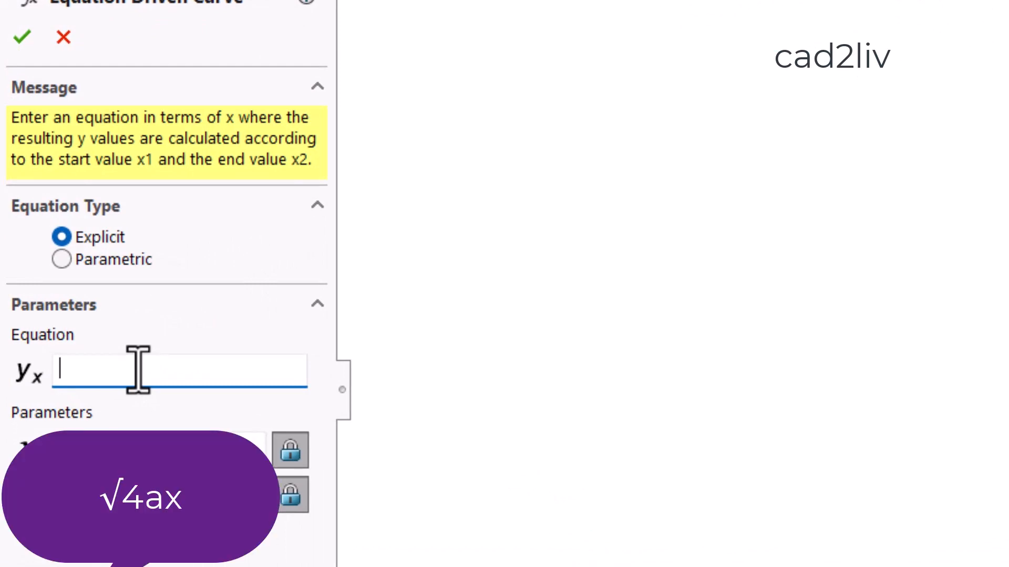
# Switch to Notepad and write the formula "y = underroot of 4ax a=4" on the first line
pyautogui.press('super')
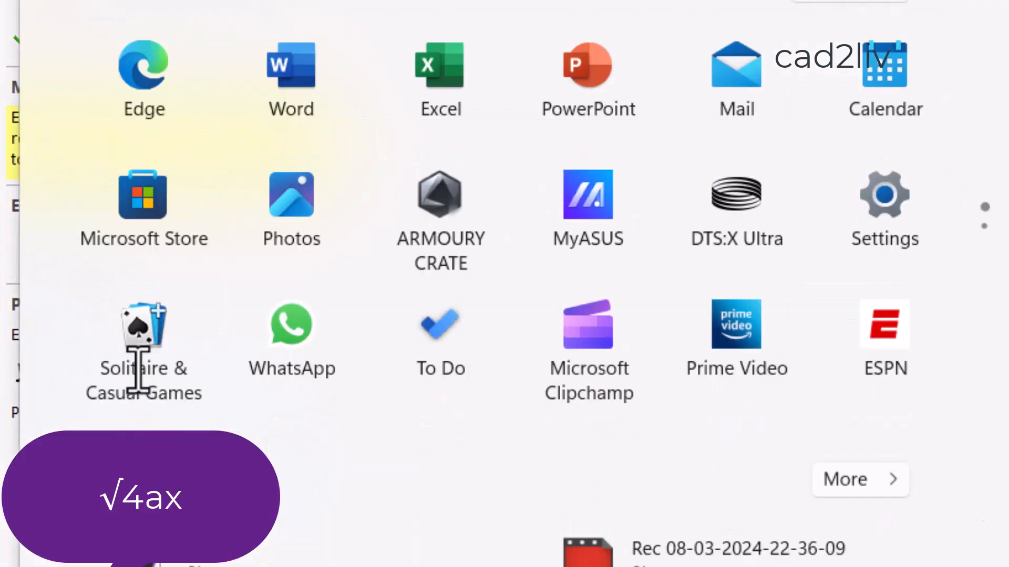
pyautogui.write('not')
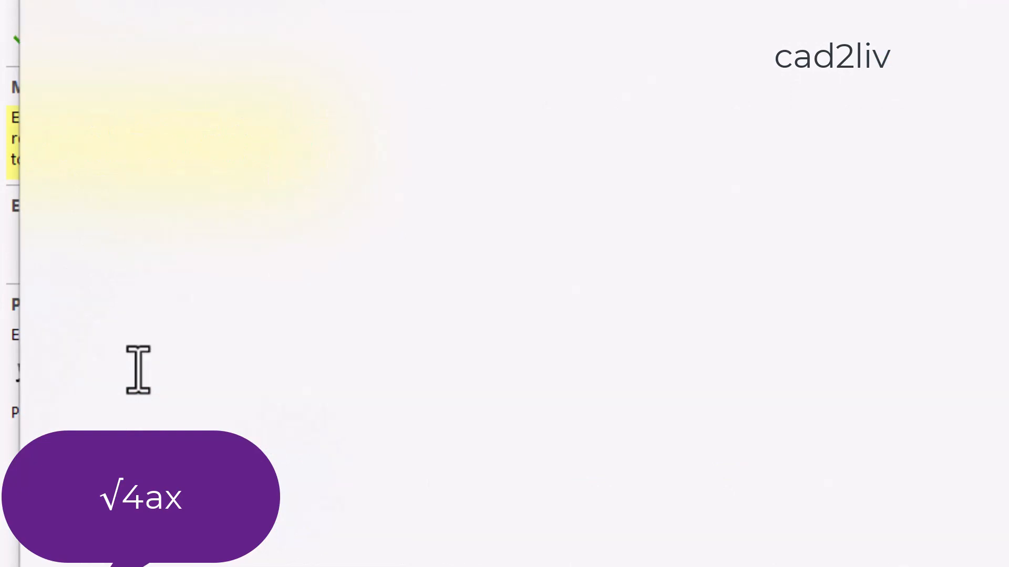
pyautogui.press('Escape')
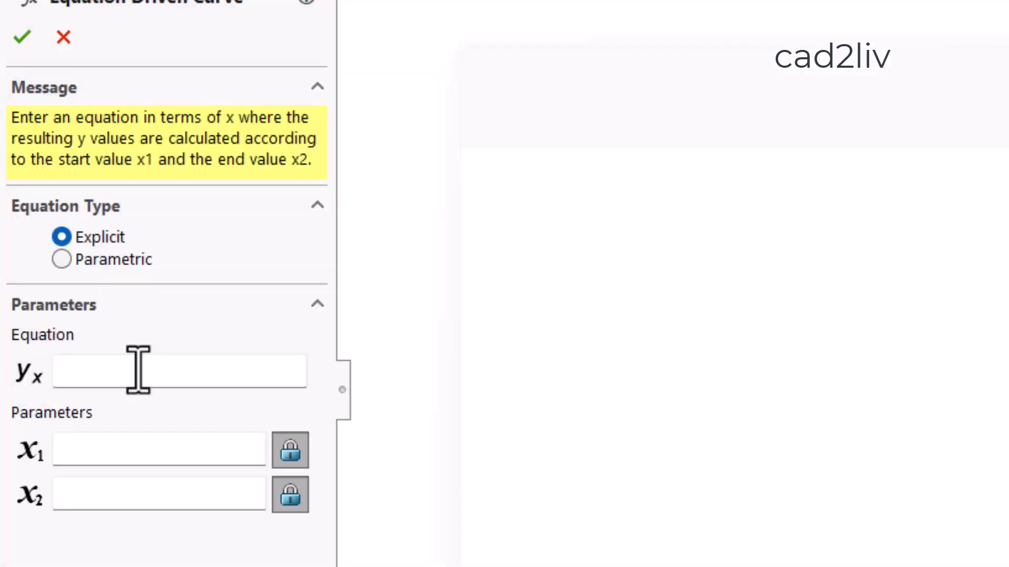
pyautogui.write('y = ')
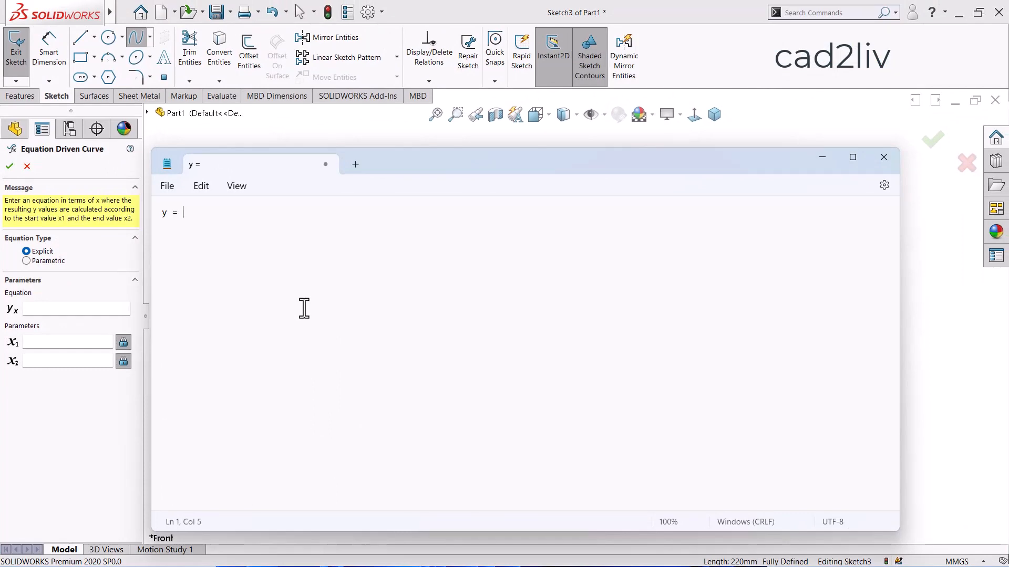
pyautogui.write('underroot of')
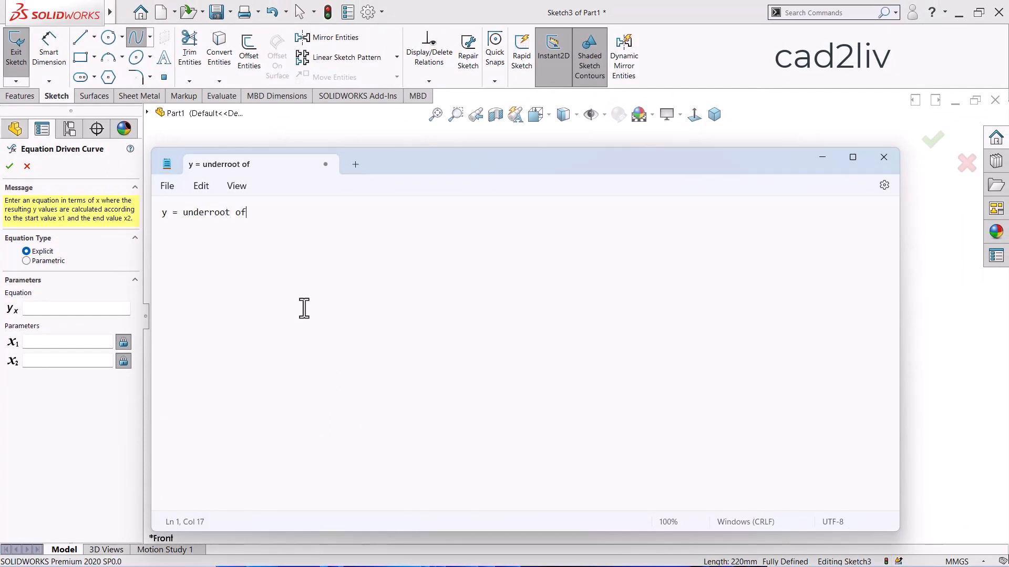
pyautogui.write(' 4ac')
pyautogui.press('BackSpace')
pyautogui.write('x  a=4')
# Write the substituted form "underroot of 4*4*x = 16*x" below the formula and highlight it
pyautogui.press('Return')
pyautogui.write('underroot of')
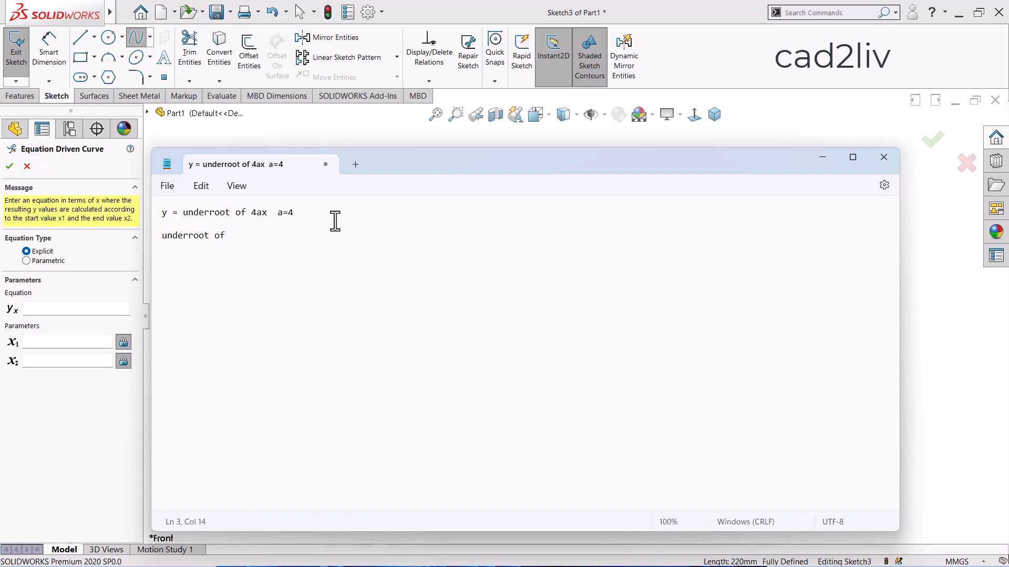
pyautogui.write(' 4')
pyautogui.write('*4*4')
pyautogui.write('x ')
pyautogui.write(' = 16')
pyautogui.write('*x')
pyautogui.moveTo(314, 237); pyautogui.dragTo(280, 238)
pyautogui.click(311, 236)
pyautogui.moveTo(324, 236); pyautogui.dragTo(160, 239)
# Write the equation in power notation as "(16*x)^(1/2)" below the notes and select it for copying
pyautogui.click(218, 297)
pyautogui.write('()')
pyautogui.write('16*')
pyautogui.write('x')
pyautogui.write('()')
pyautogui.write('1/2')
pyautogui.moveTo(239, 270); pyautogui.dragTo(165, 277)
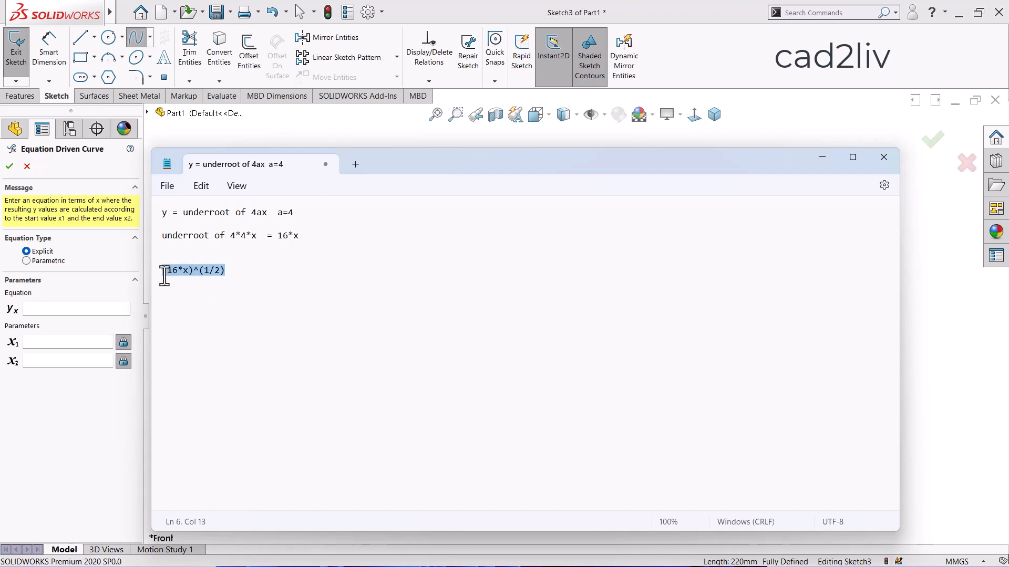
# Switch back to SOLIDWORKS and define the curve with equation (16*x)^(1/2), start value x1 of 0 and end value x2 of 20
pyautogui.click(63, 309)
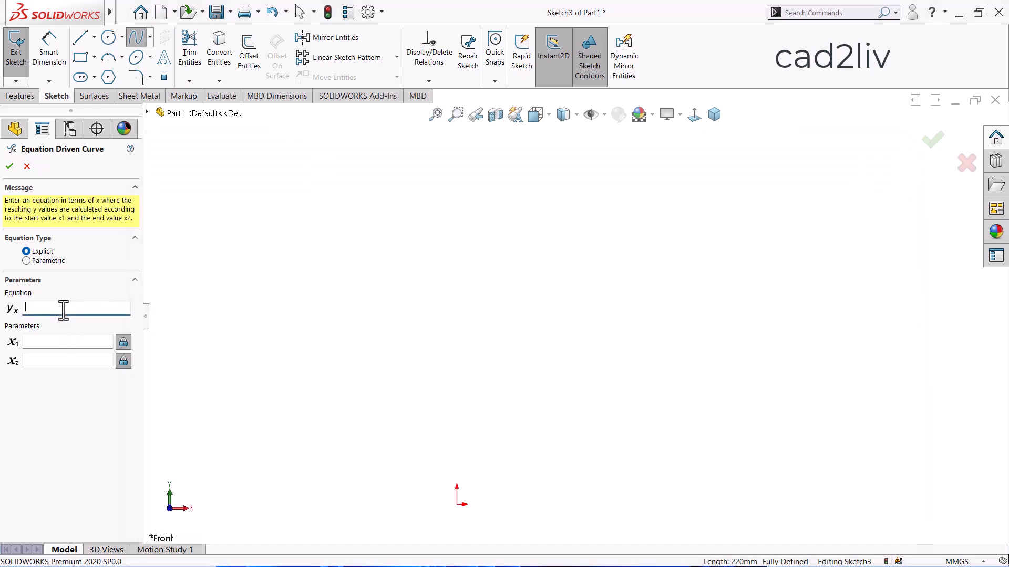
pyautogui.write('(16*x)^(1/2)')
pyautogui.click(82, 343)
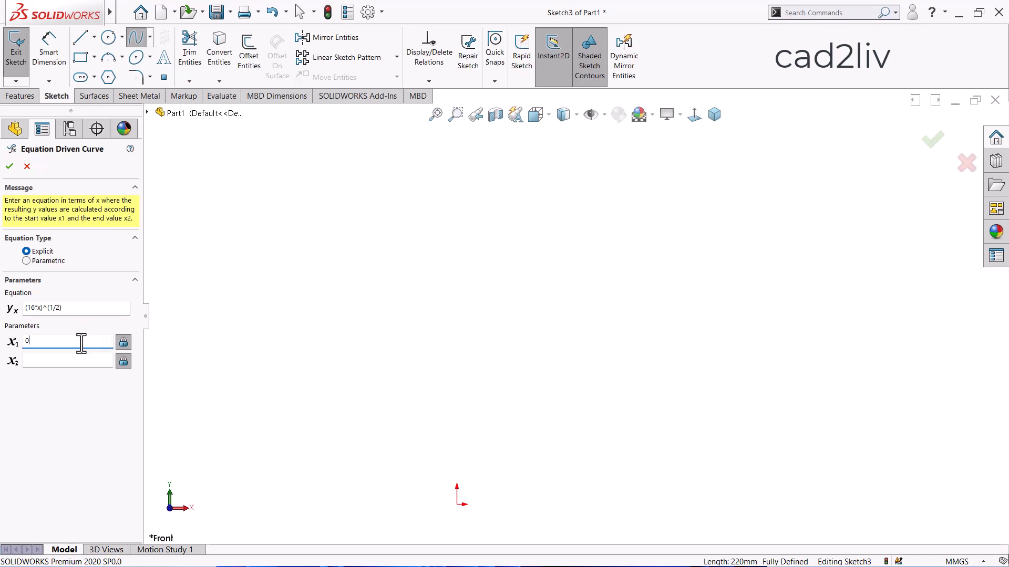
pyautogui.click(81, 363)
pyautogui.write('20')
pyautogui.scroll(-5, 509, 470)
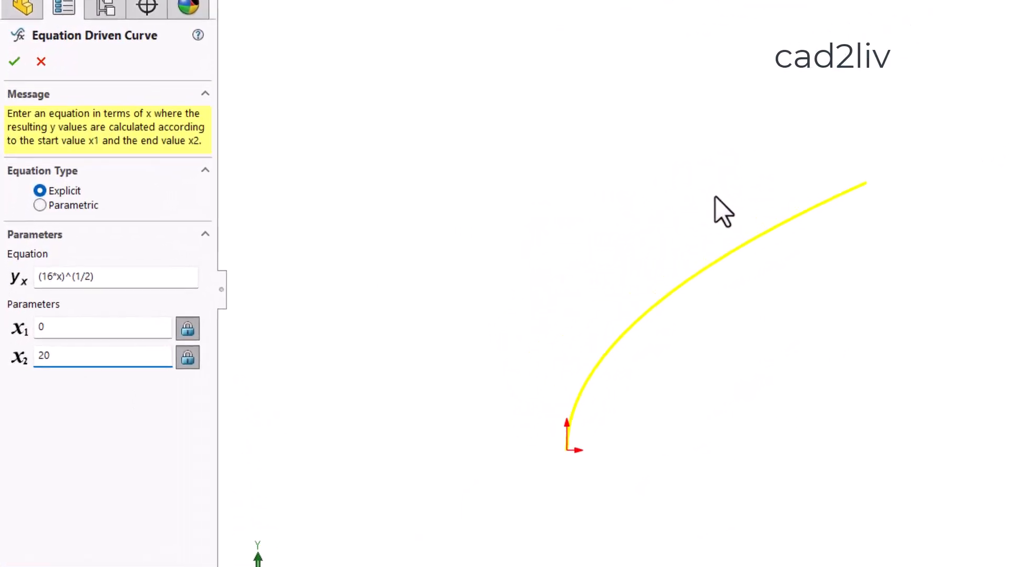
# Try end values x2 of 60 and 100 on the square-root curve to compare its extent
pyautogui.doubleClick(76, 358)
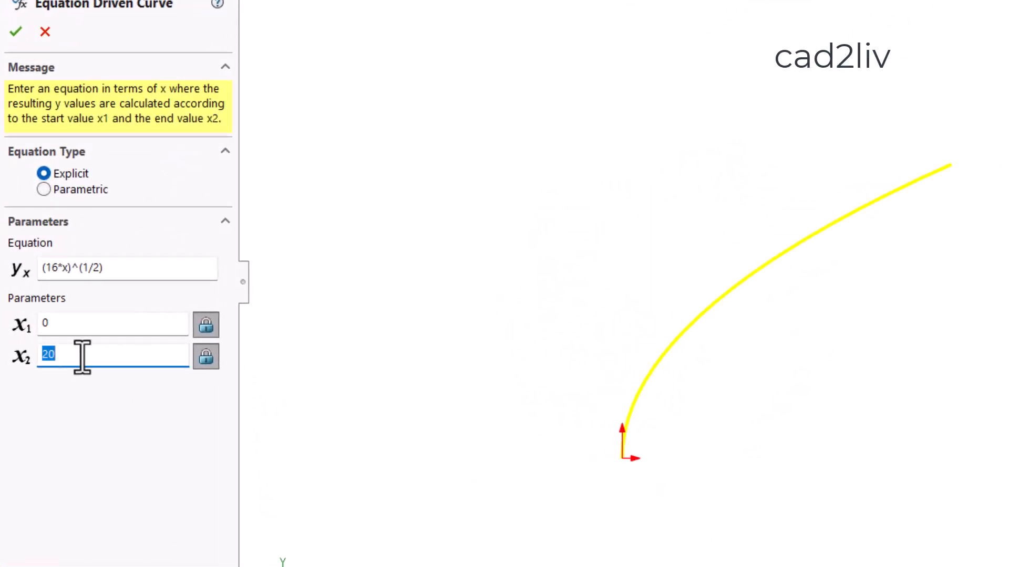
pyautogui.write('60')
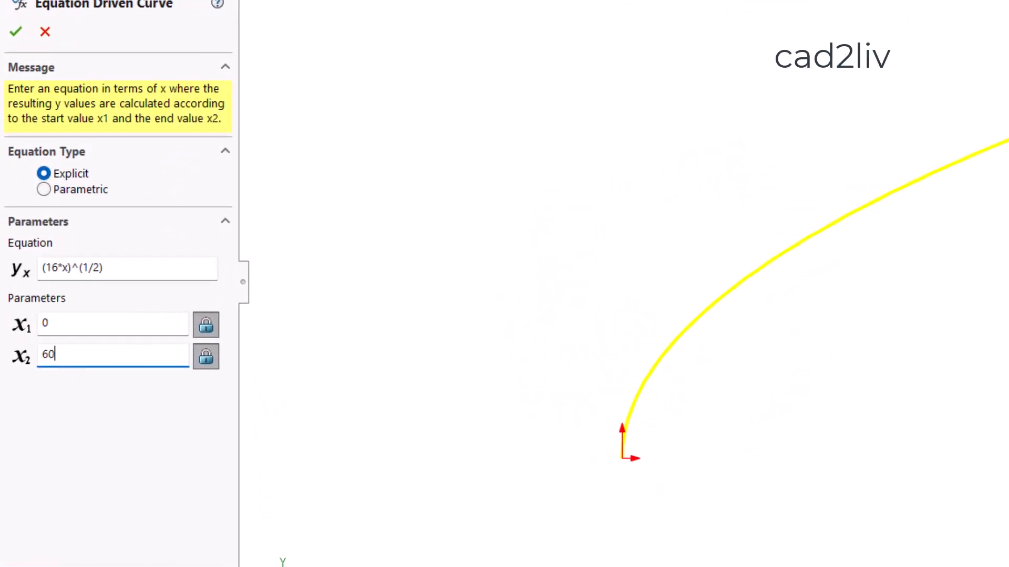
pyautogui.scroll(2, 427, 258)
pyautogui.scroll(3, 418, 242)
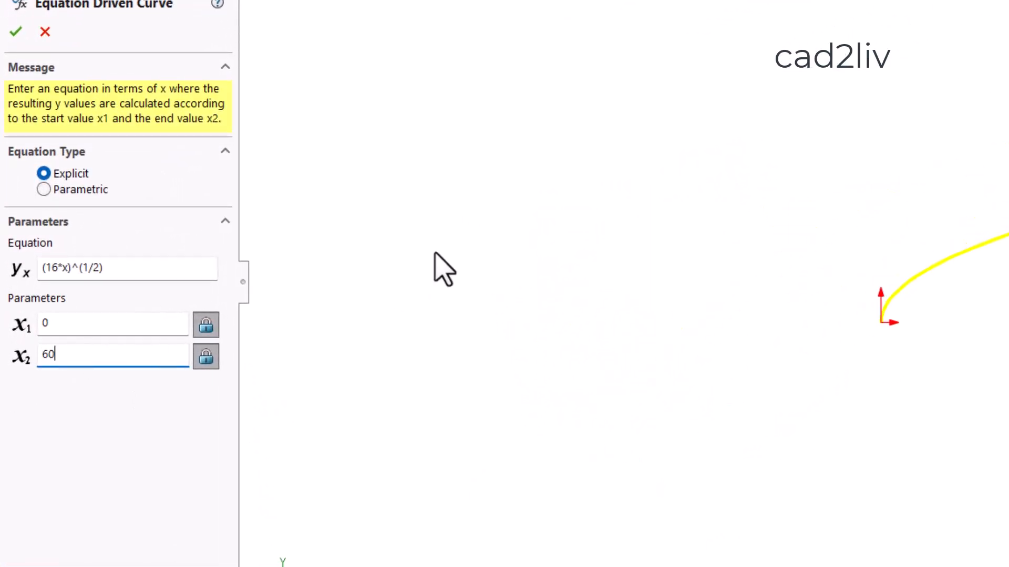
pyautogui.scroll(-2, 786, 306)
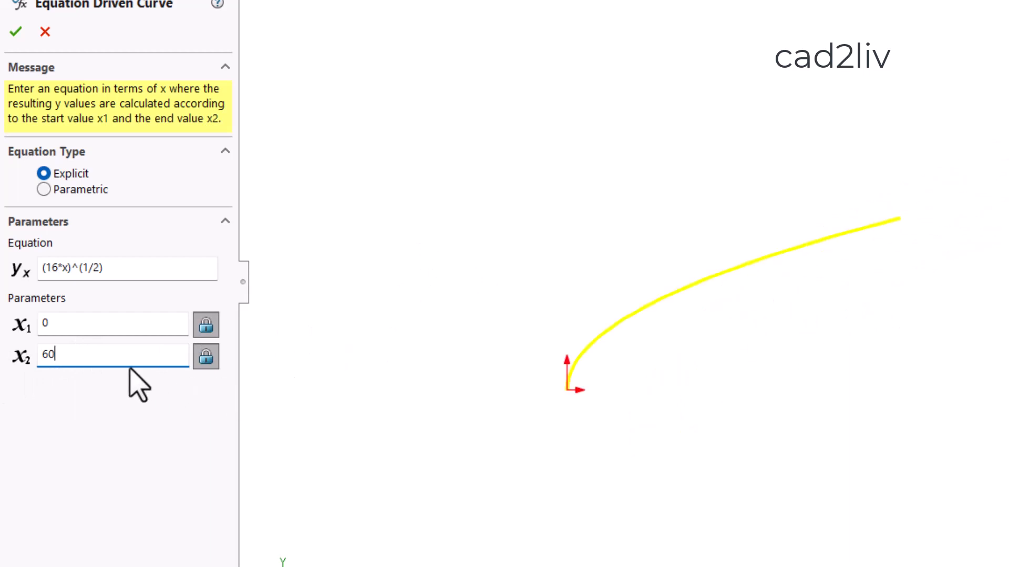
pyautogui.press('BackSpace')
pyautogui.press('BackSpace')
pyautogui.write('100')
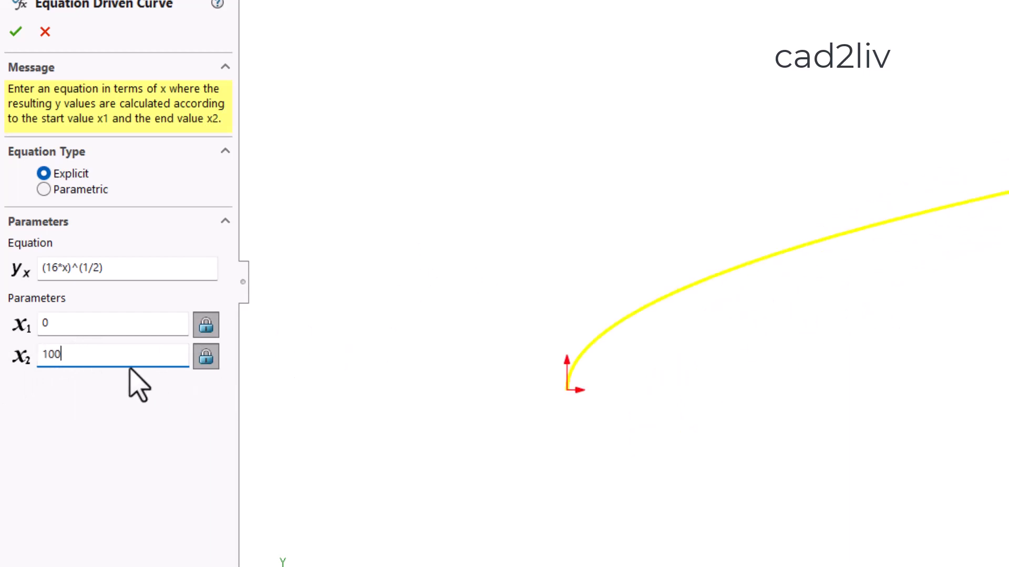
# Set the curve's end value x2 to 200 and negate its equation to -(16*x)^(1/2)
pyautogui.moveTo(113, 353); pyautogui.dragTo(19, 352)
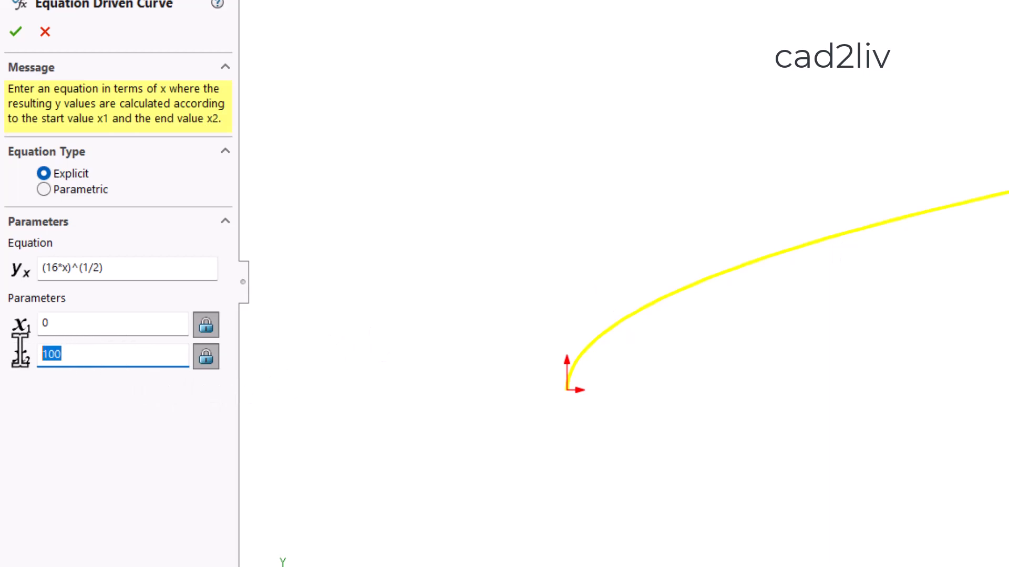
pyautogui.write('200')
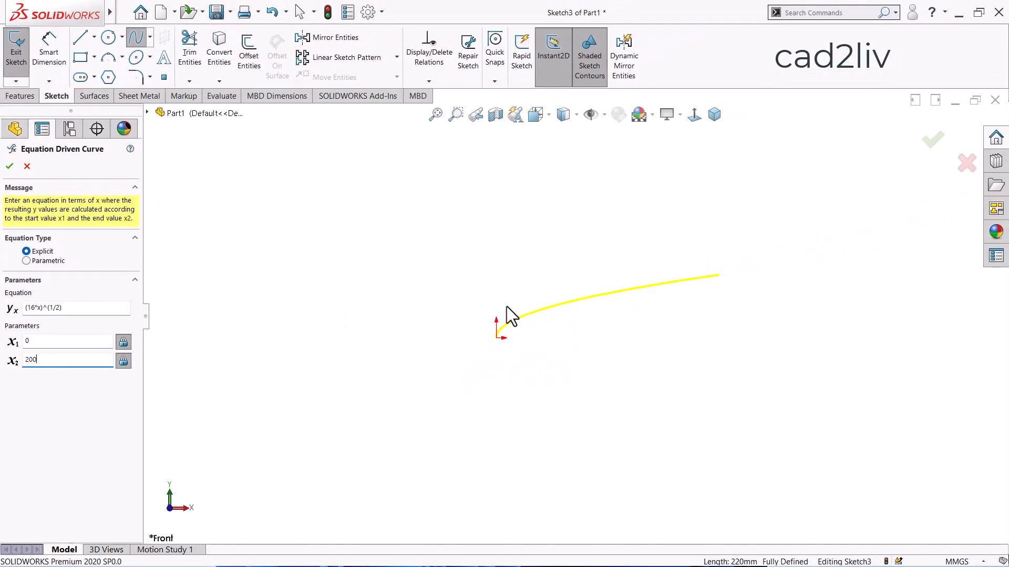
pyautogui.scroll(-3, 704, 263)
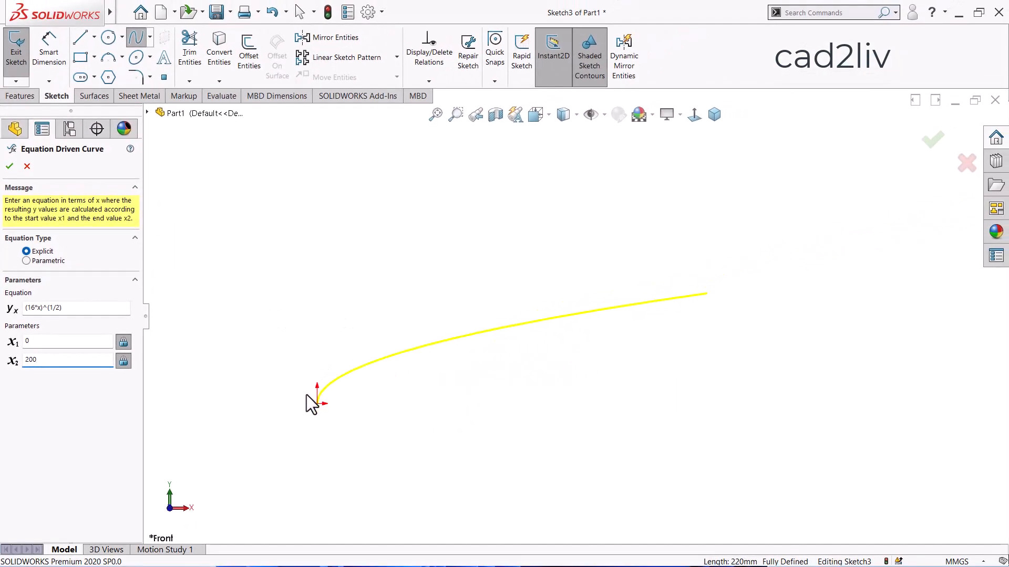
pyautogui.click(22, 308)
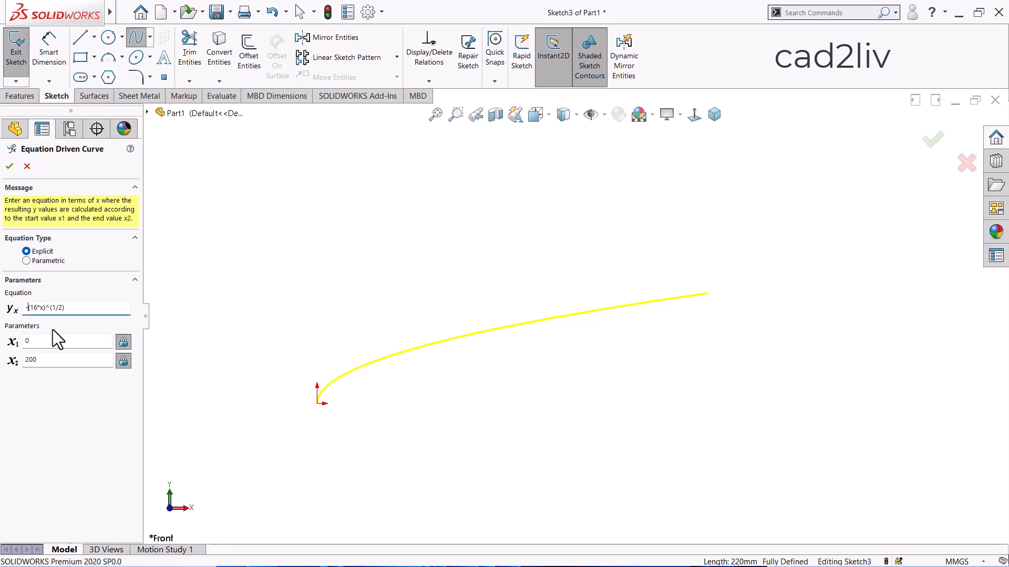
pyautogui.scroll(2, 395, 410)
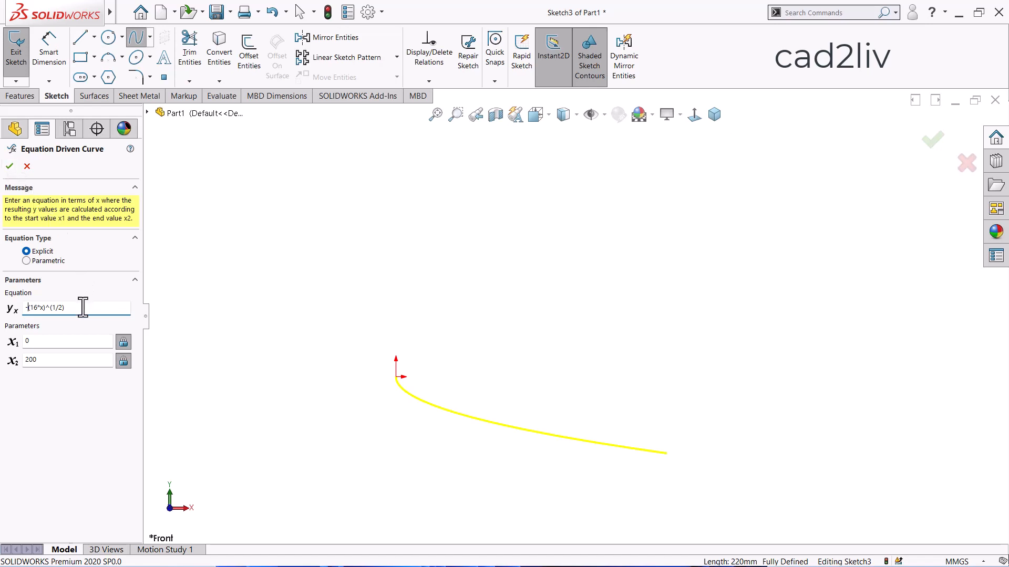
# Replace the curve's equation with the sine function 10*sin(x) and update the preview
pyautogui.moveTo(66, 305); pyautogui.dragTo(21, 302)
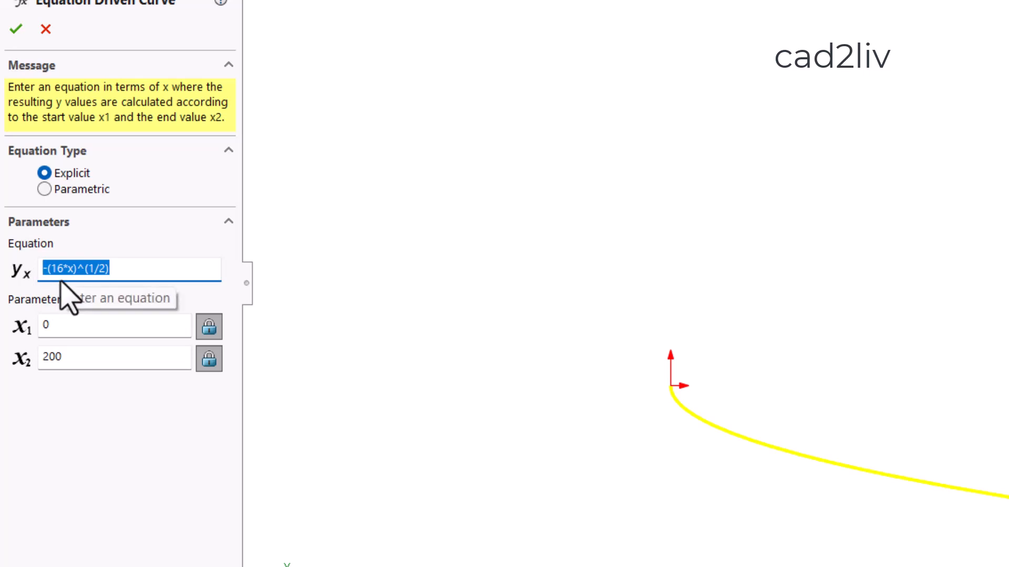
pyautogui.write('10')
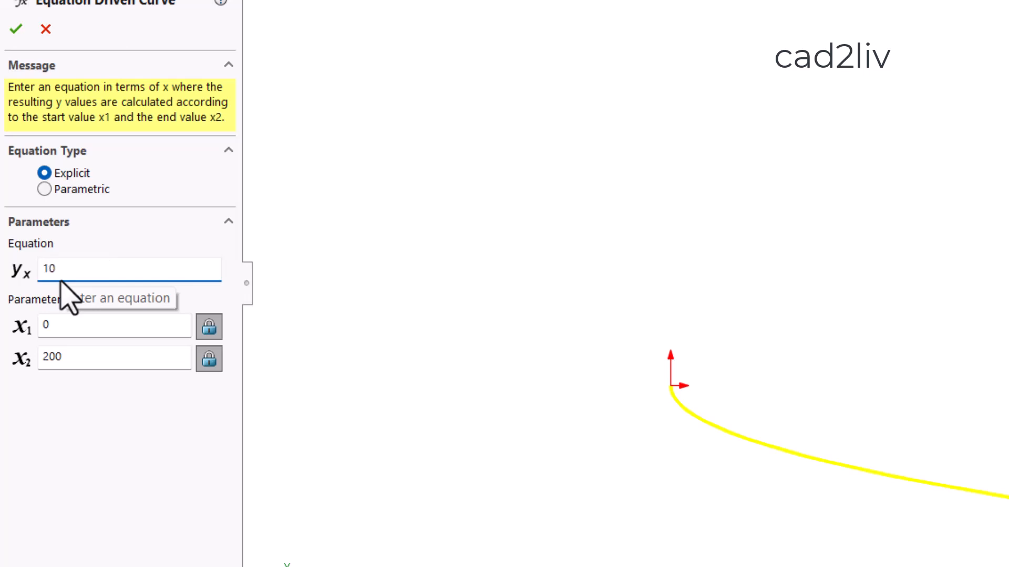
pyautogui.write('*sinx')
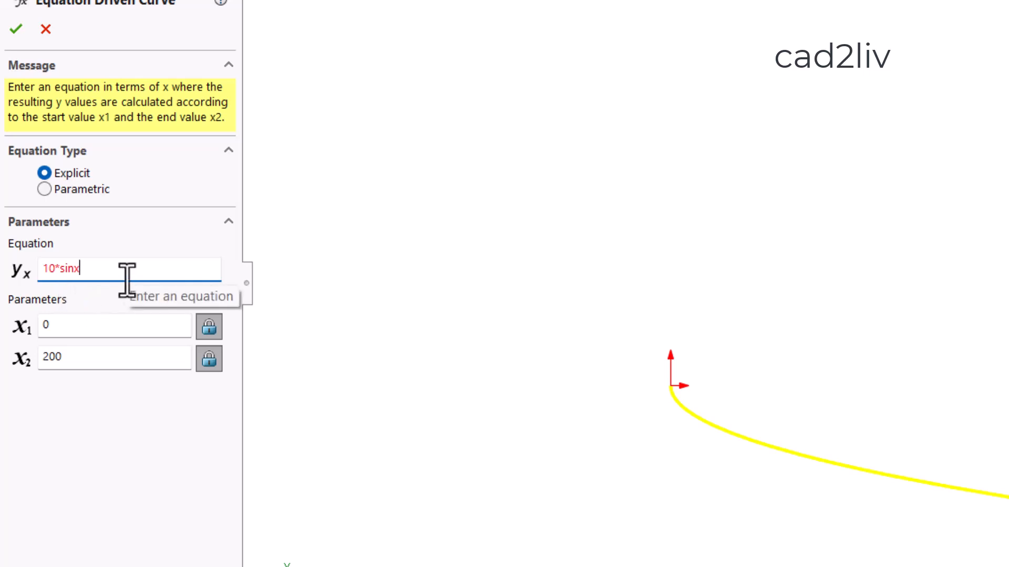
pyautogui.write(')')
pyautogui.press('Left')
pyautogui.press('Left')
pyautogui.write('(')
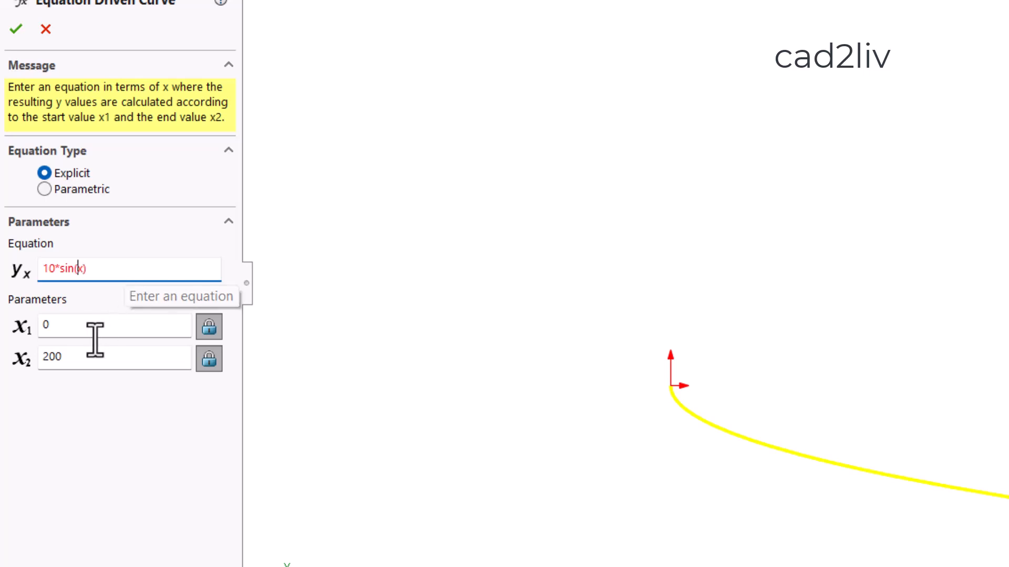
pyautogui.click(84, 358)
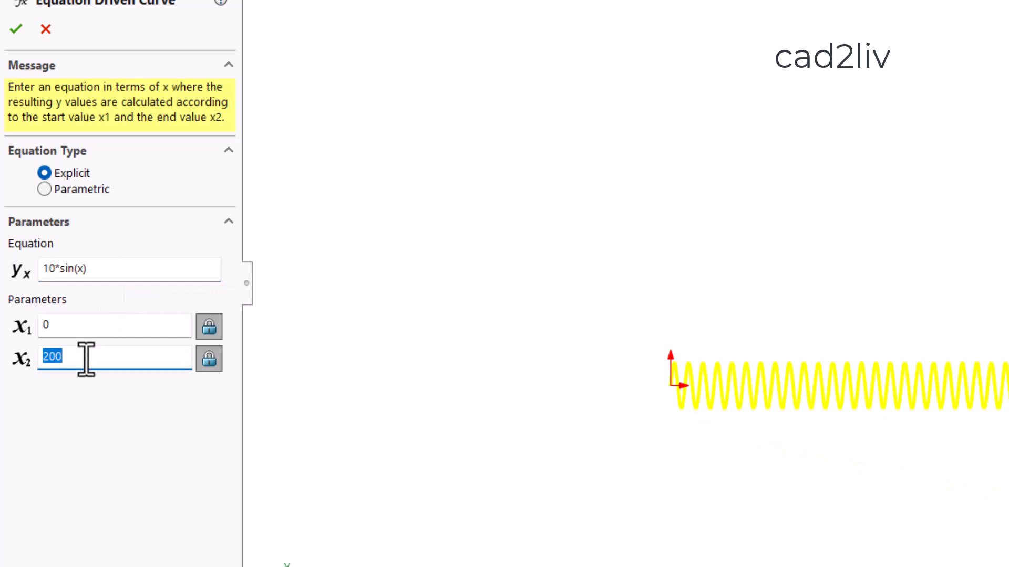
pyautogui.click(117, 269)
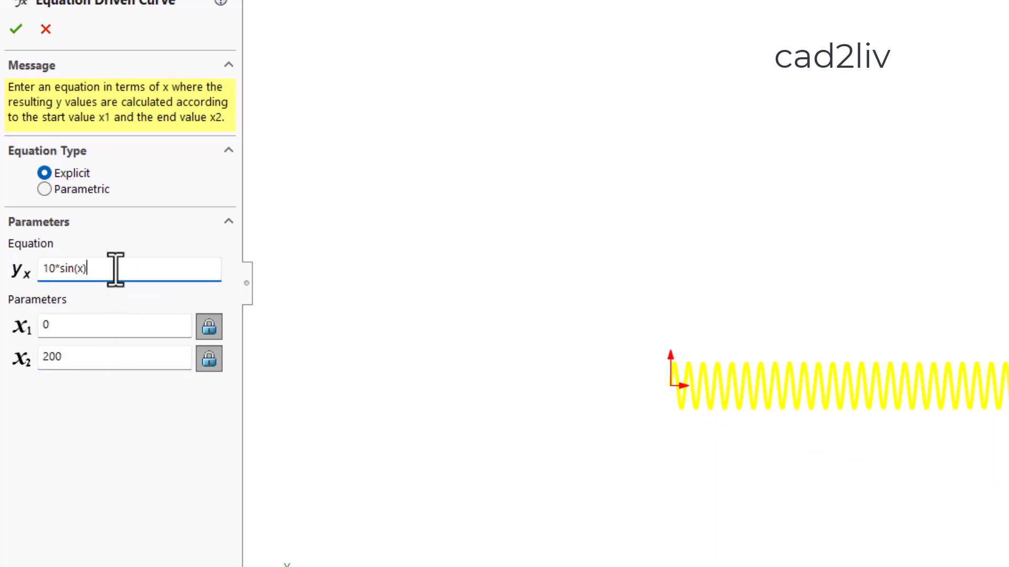
# Inspect the sine wave preview from the origin along its length and accept the equation-driven curve
pyautogui.scroll(-10, 683, 368)
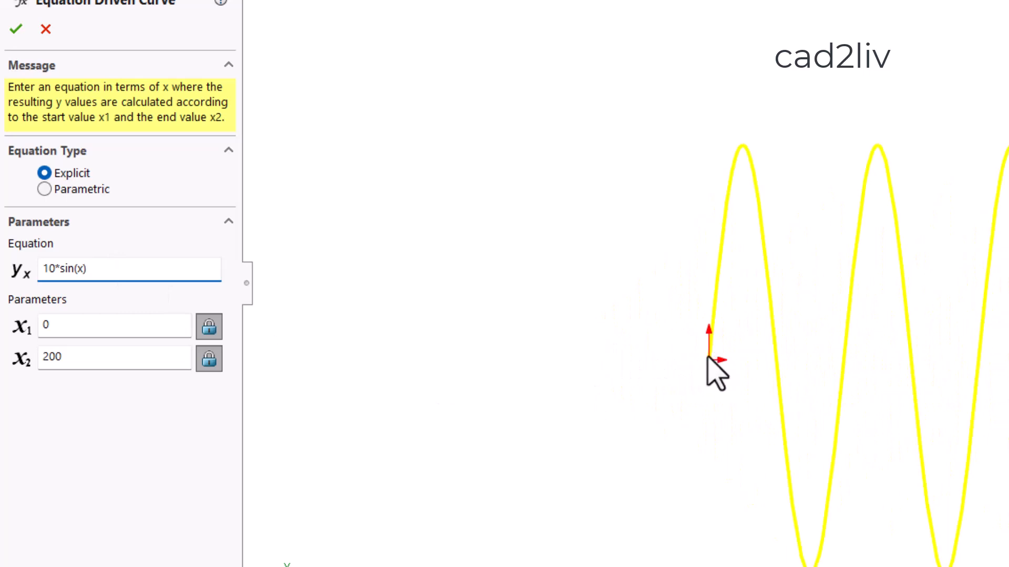
pyautogui.scroll(3, 652, 320)
pyautogui.scroll(5, 659, 336)
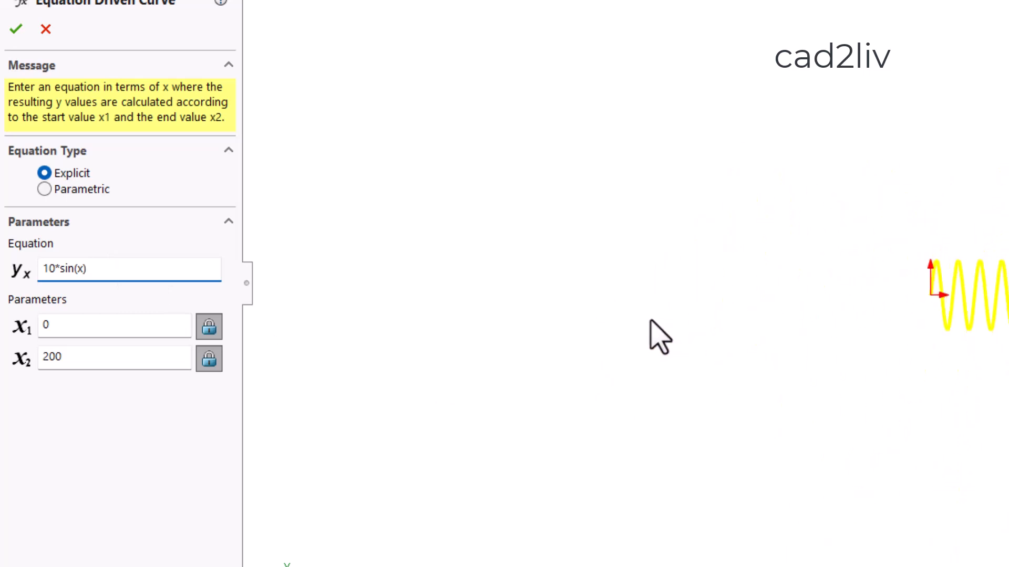
pyautogui.press('f')
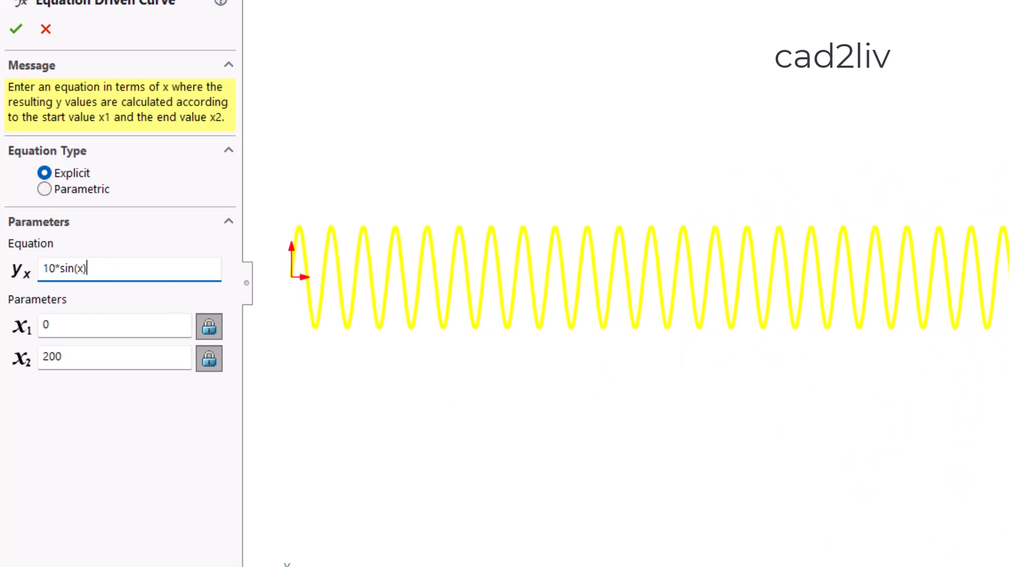
pyautogui.scroll(2, 996, 263)
pyautogui.scroll(-1, 984, 233)
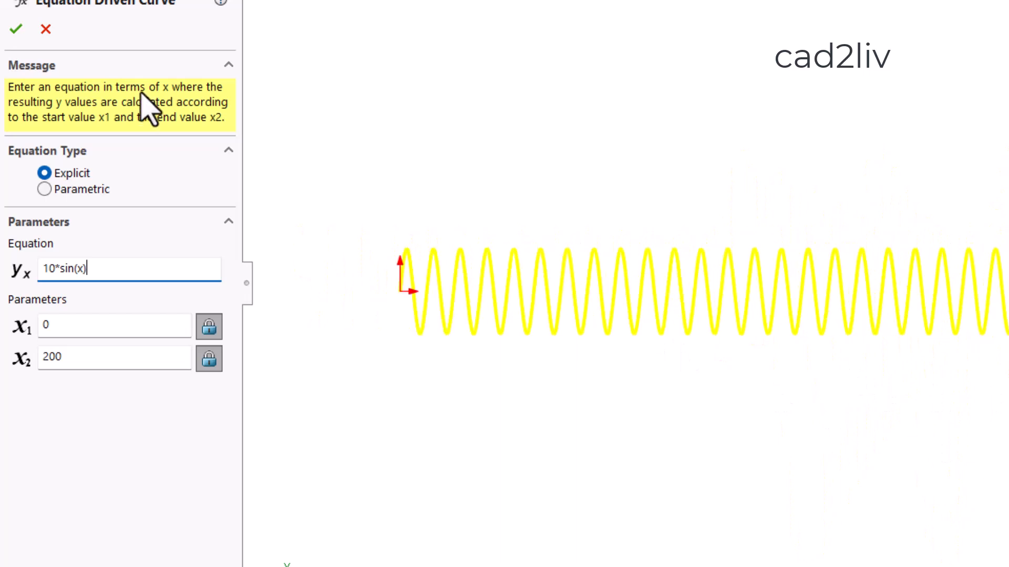
pyautogui.click(16, 30)
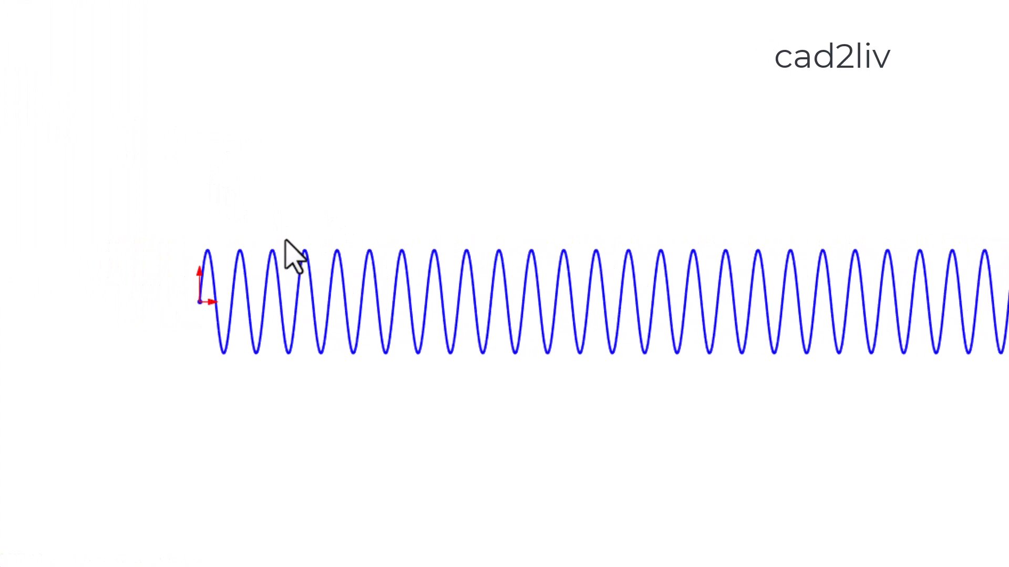
# Change the sine curve's equation to the cosine function 10*cos(x), examine the wave at the origin, and accept the curve
pyautogui.click(279, 279)
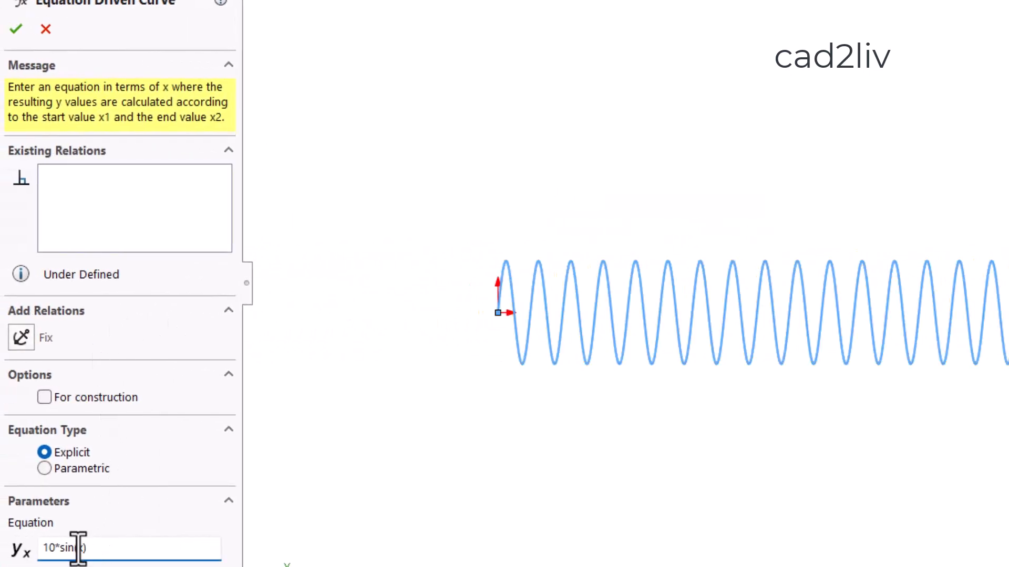
pyautogui.click(58, 548)
pyautogui.press('BackSpace')
pyautogui.press('BackSpace')
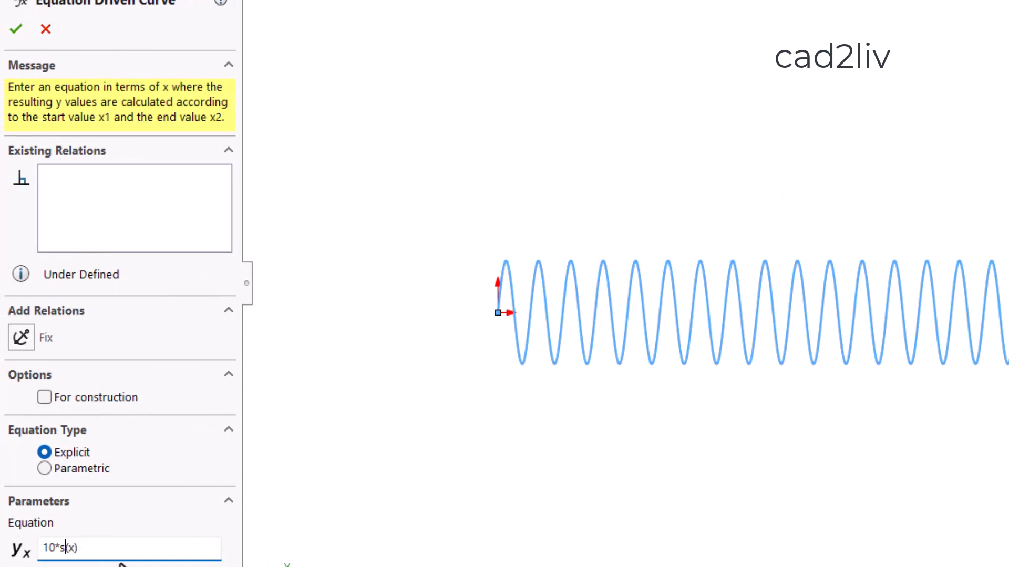
pyautogui.press('BackSpace')
pyautogui.write('cos')
pyautogui.scroll(-3, 528, 275)
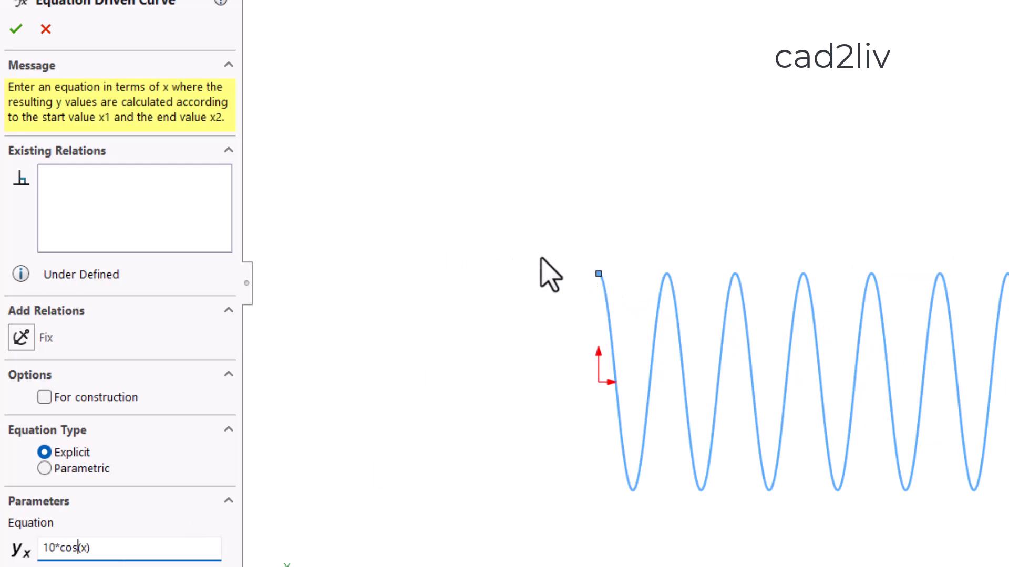
pyautogui.scroll(6, 539, 257)
pyautogui.scroll(3, 539, 256)
pyautogui.scroll(-3, 784, 323)
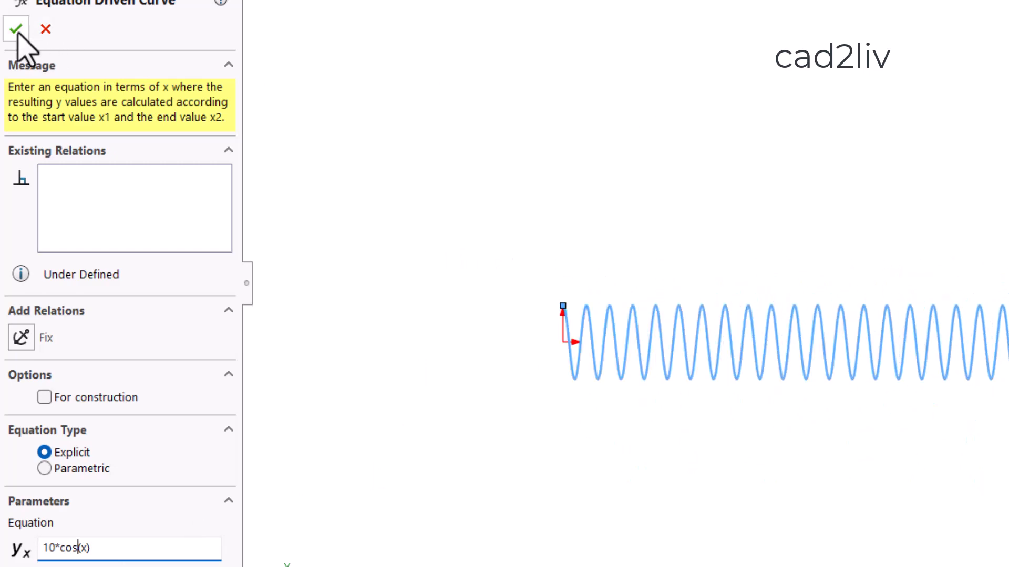
pyautogui.click(17, 29)
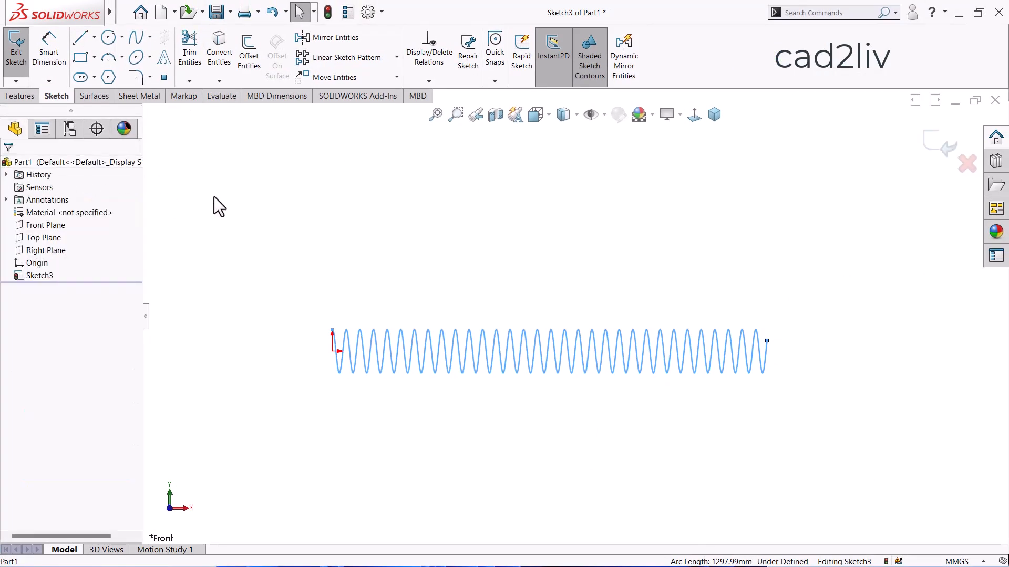
# Delete the cosine equation-driven curve from the sketch
pyautogui.click(420, 296)
pyautogui.scroll(-2, 434, 292)
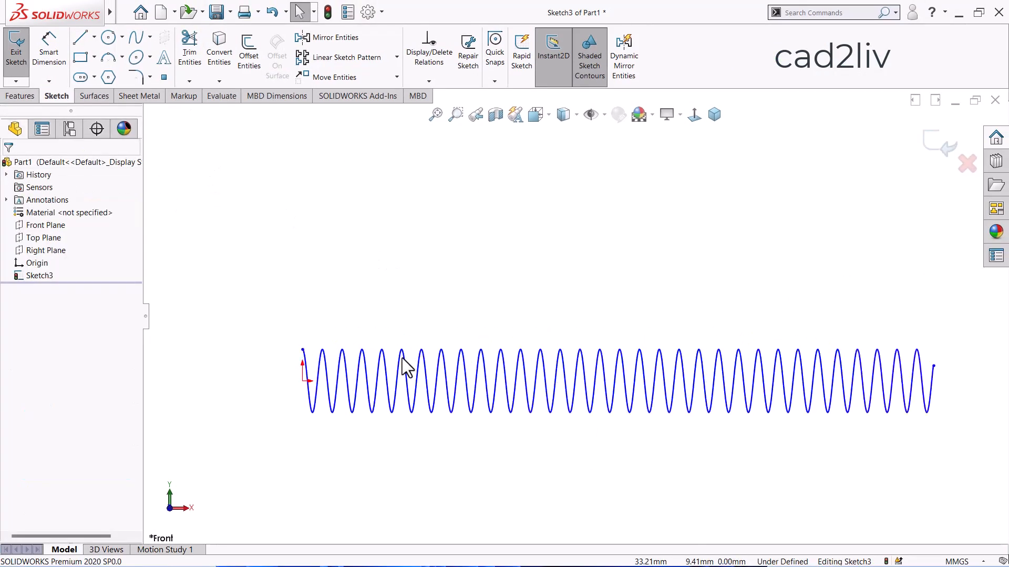
pyautogui.moveTo(403, 357); pyautogui.dragTo(379, 369)
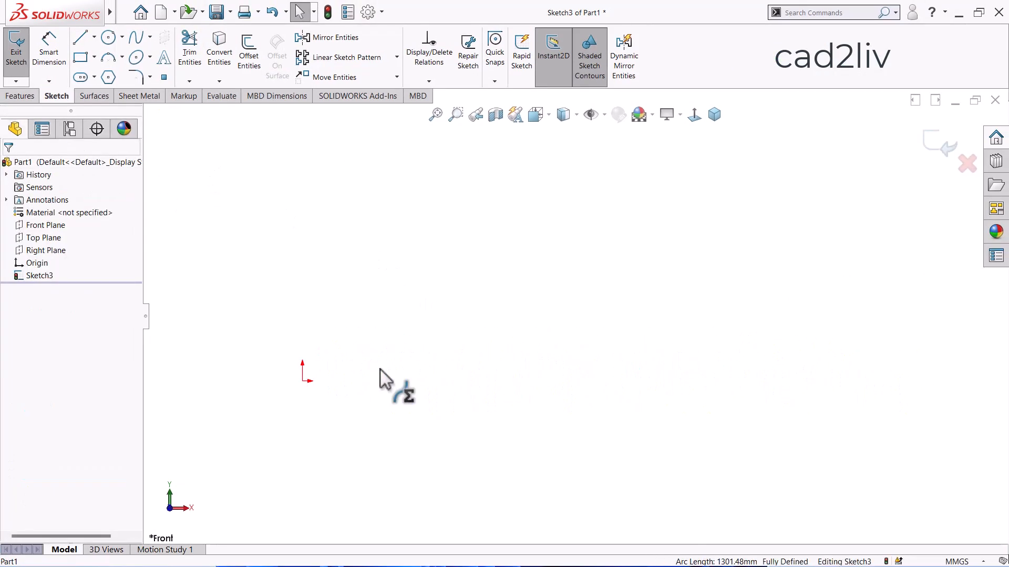
# Start a new equation-driven curve, compare the explicit and parametric inputs, and set the equation type to Parametric
pyautogui.click(151, 37)
pyautogui.click(160, 80)
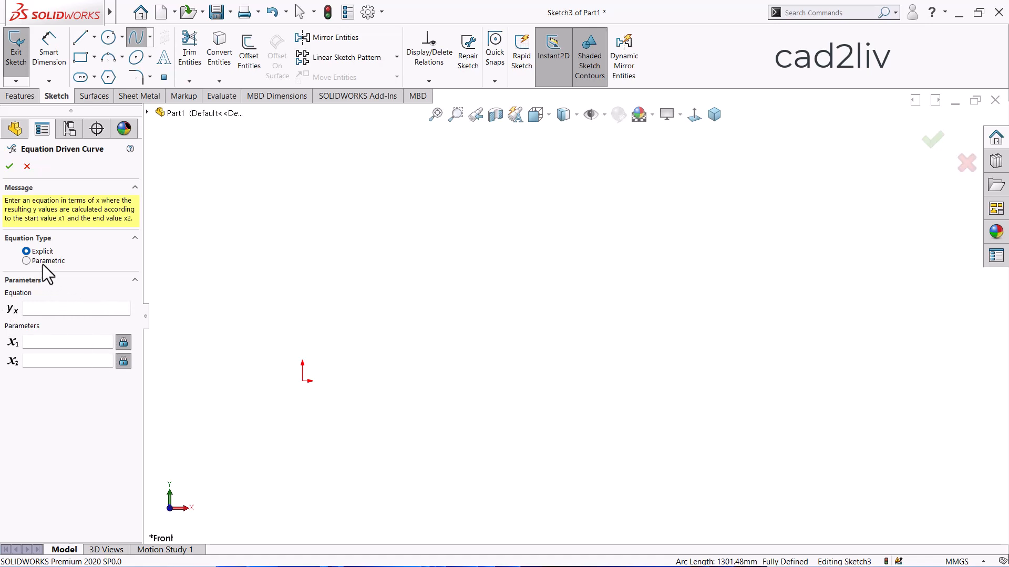
pyautogui.click(43, 264)
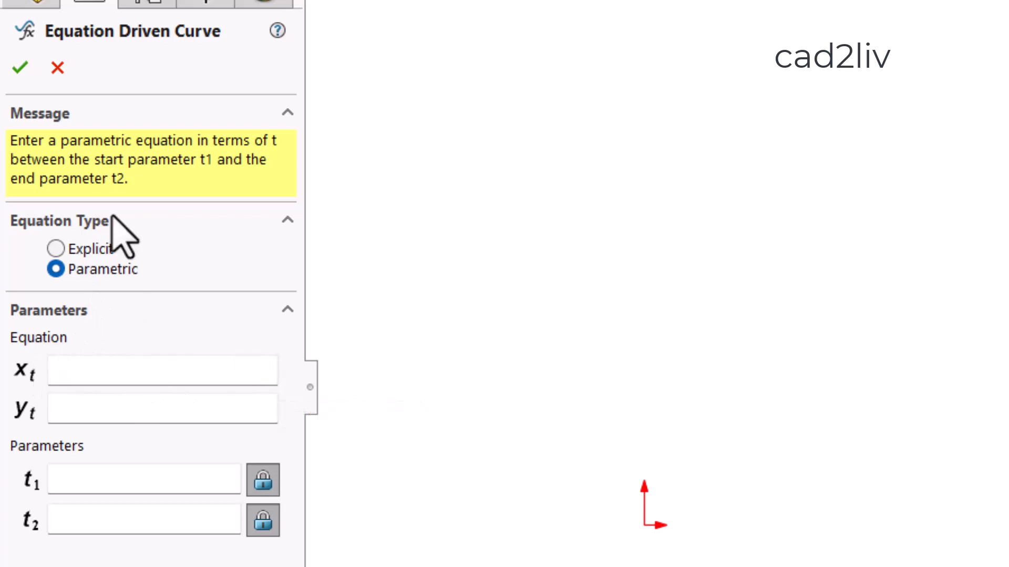
pyautogui.click(89, 247)
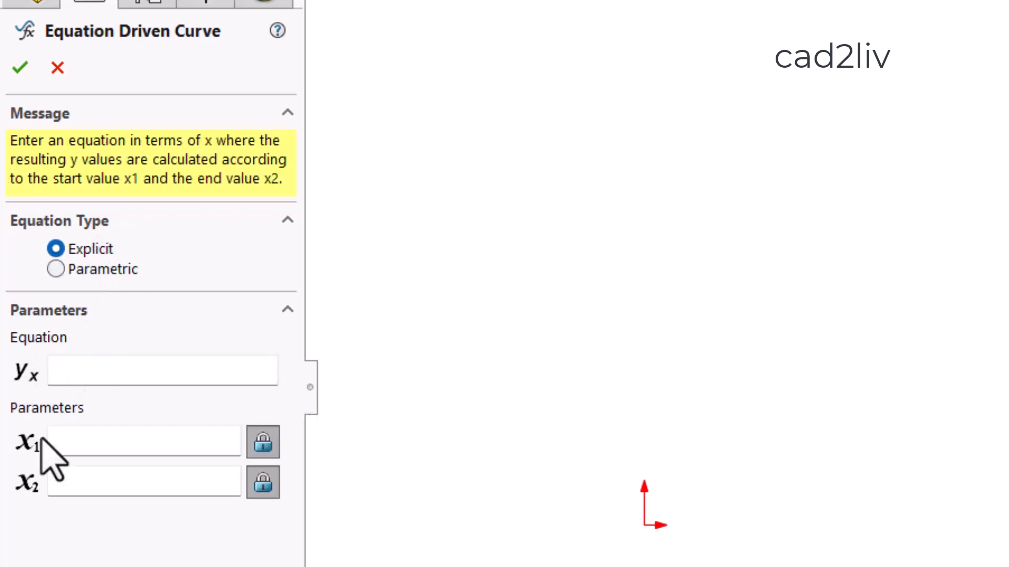
pyautogui.click(108, 272)
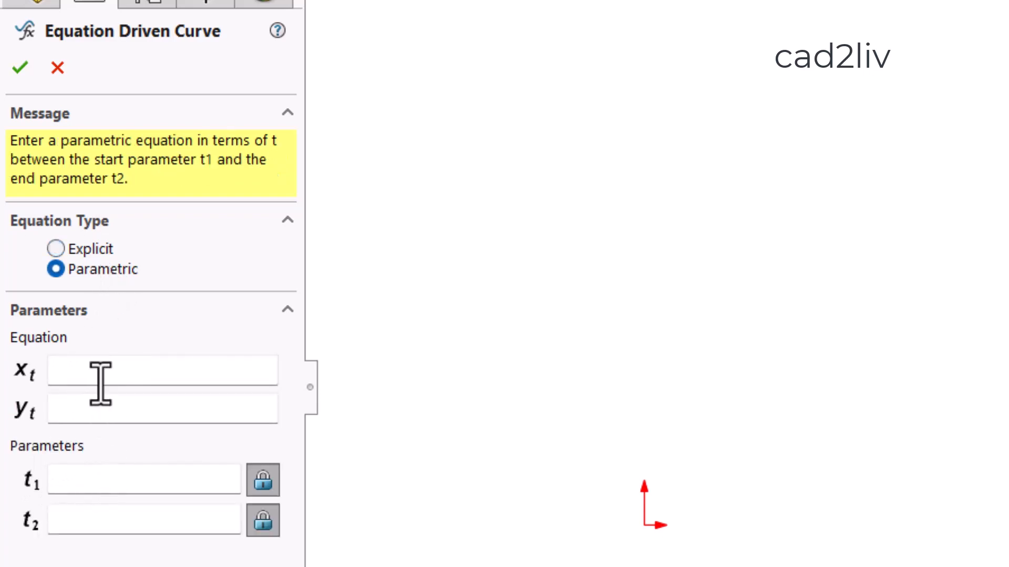
# Set the parametric curve's start value t1 to 0 and end value t2 to 10, and update the preview
pyautogui.click(80, 484)
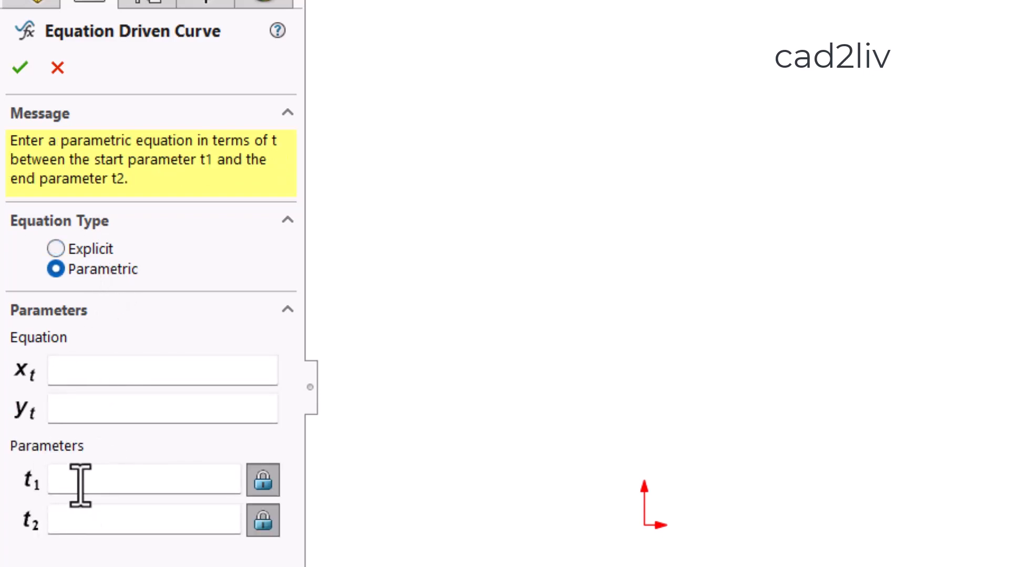
pyautogui.write('0')
pyautogui.click(79, 520)
pyautogui.write('10')
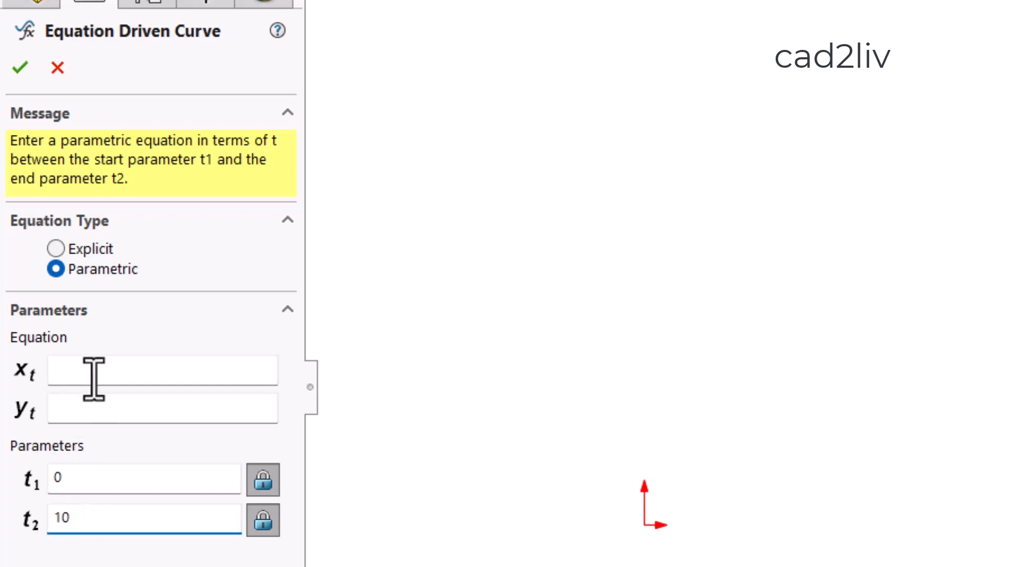
pyautogui.press('Return')
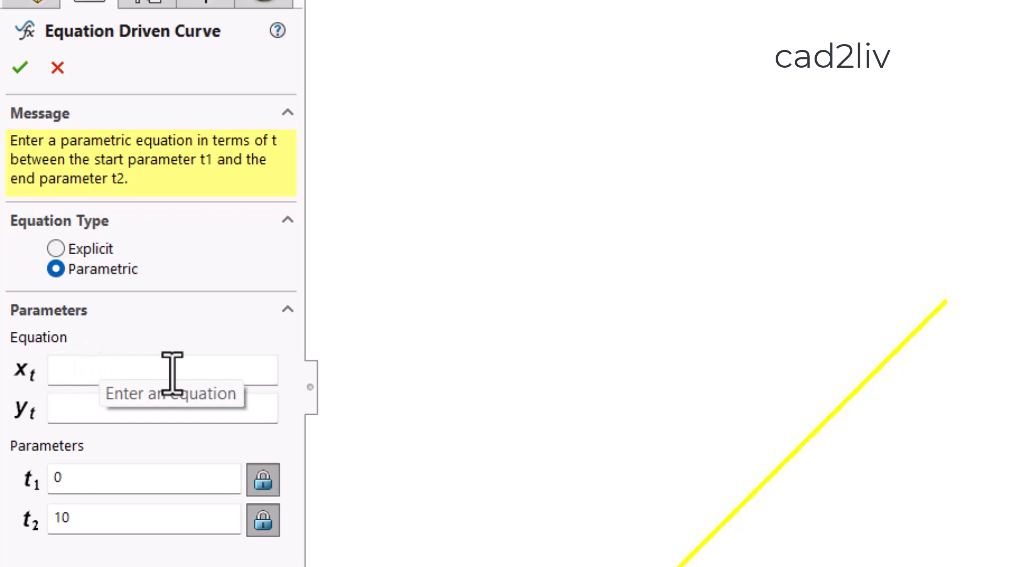
# Check the explicit equation inputs once more, return to Parametric, and set the curve's end value t2 to 40
pyautogui.click(97, 252)
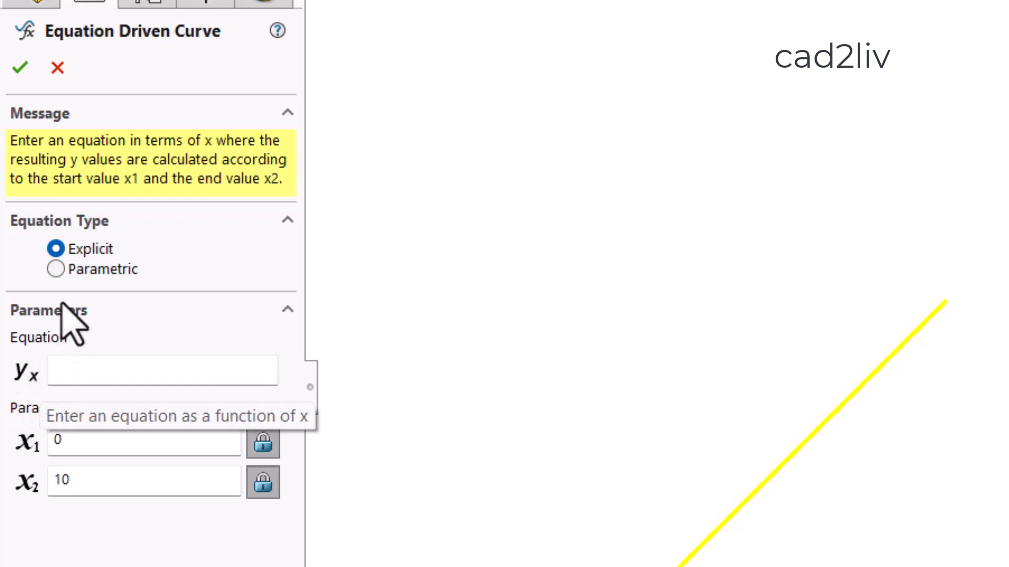
pyautogui.click(56, 269)
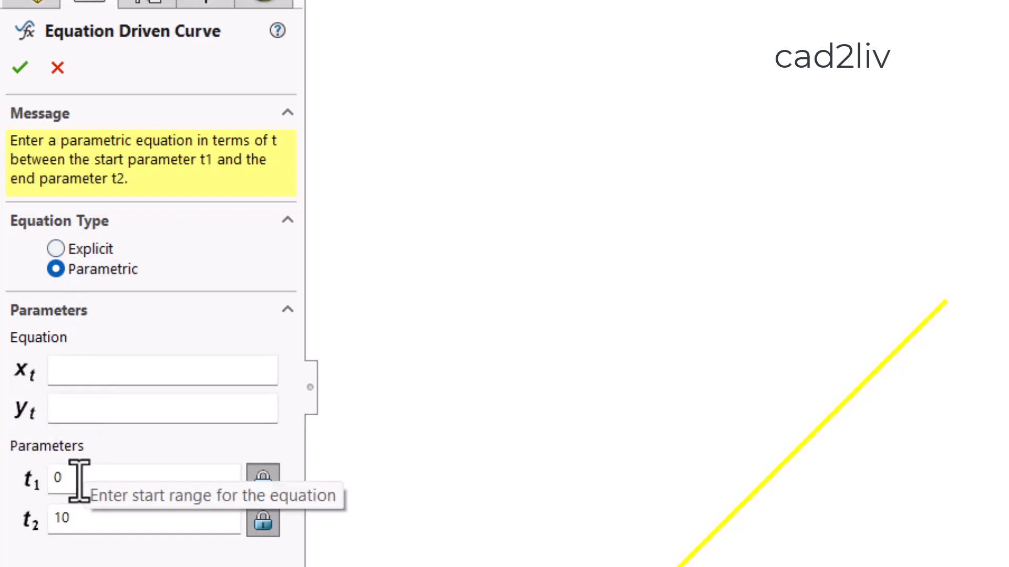
pyautogui.moveTo(71, 519); pyautogui.dragTo(31, 520)
pyautogui.write('40')
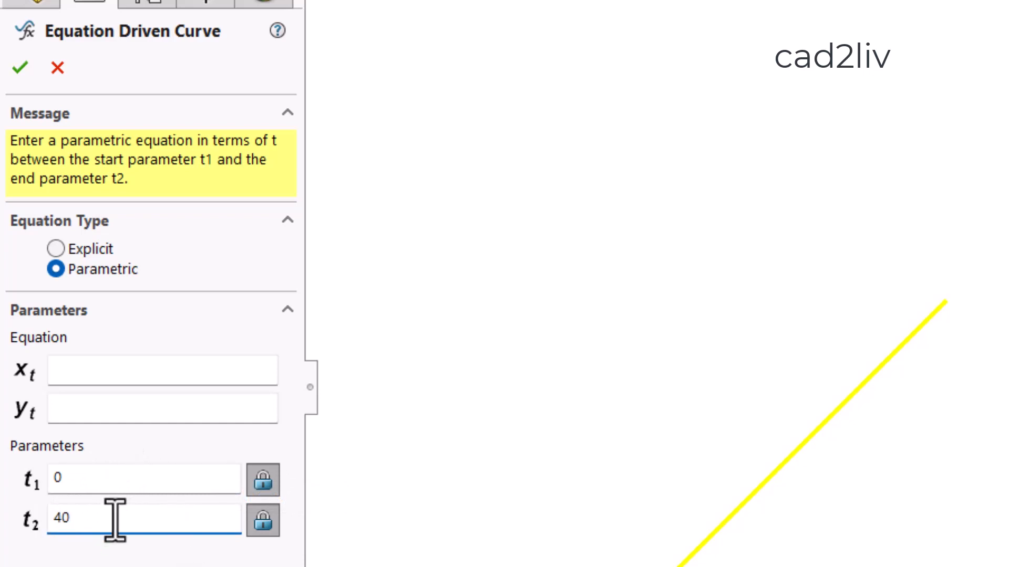
# Enter the parametric equations 10*t + 50*t for x and 50*t + 10*t for y, and fit the whole preview in view
pyautogui.click(123, 375)
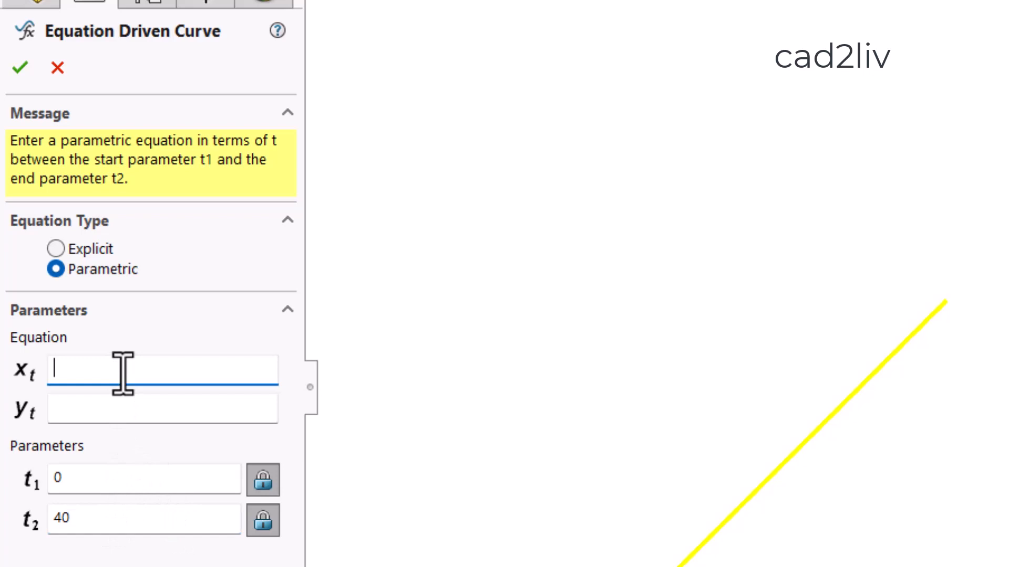
pyautogui.write('10*t + 50*t')
pyautogui.click(103, 415)
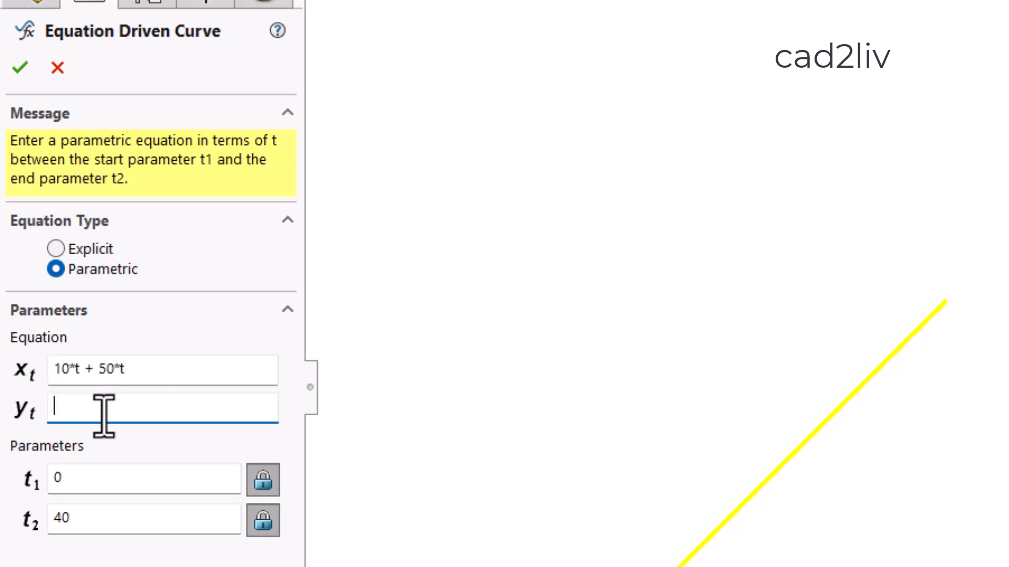
pyautogui.write('50*t  + 10*t')
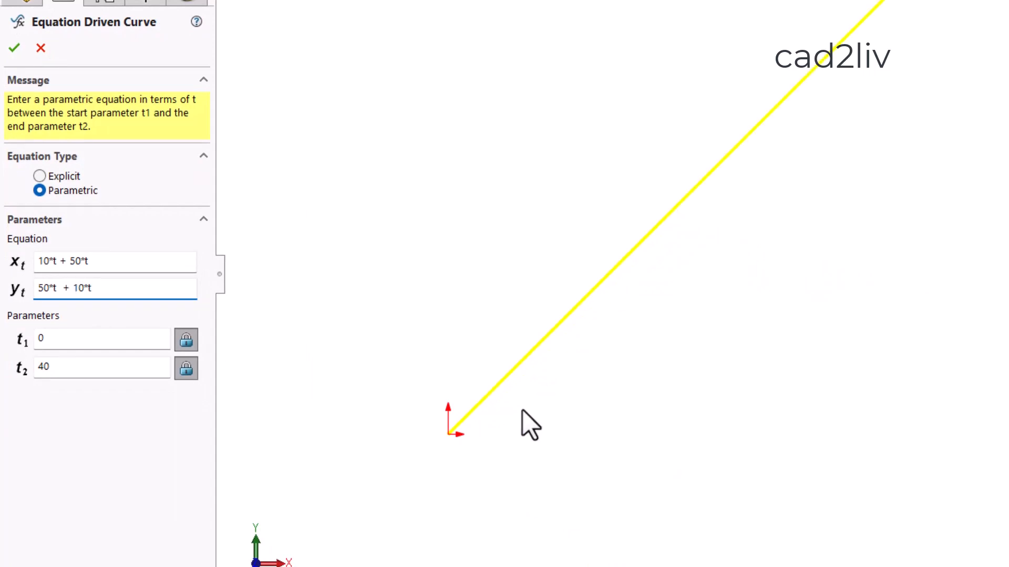
pyautogui.scroll(3, 538, 389)
pyautogui.scroll(3, 665, 330)
pyautogui.scroll(3, 843, 244)
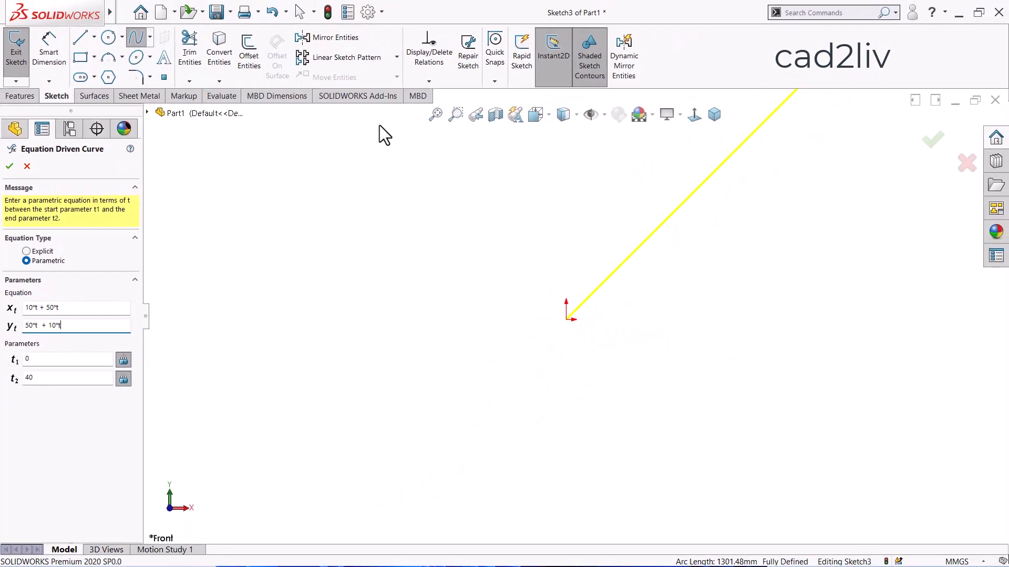
pyautogui.click(437, 115)
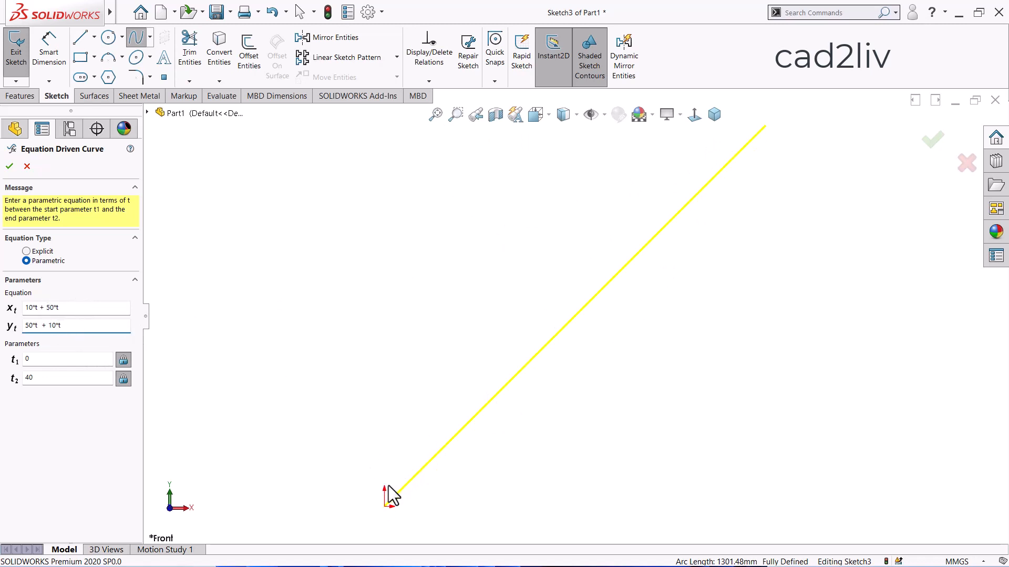
# Replace the parametric y equation with 10*sin(t) and examine the wave preview along its length
pyautogui.moveTo(79, 326); pyautogui.dragTo(14, 325)
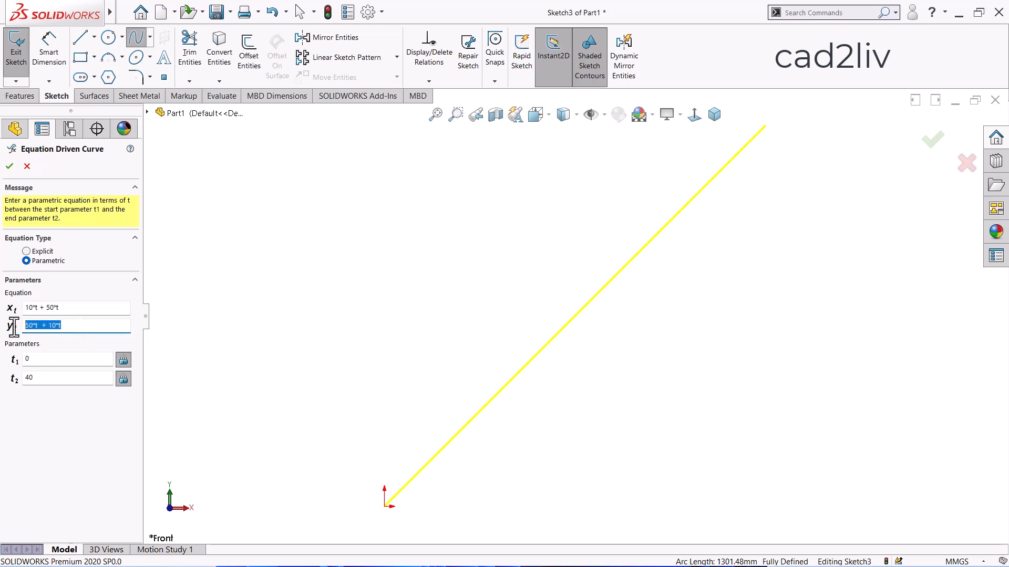
pyautogui.write('10')
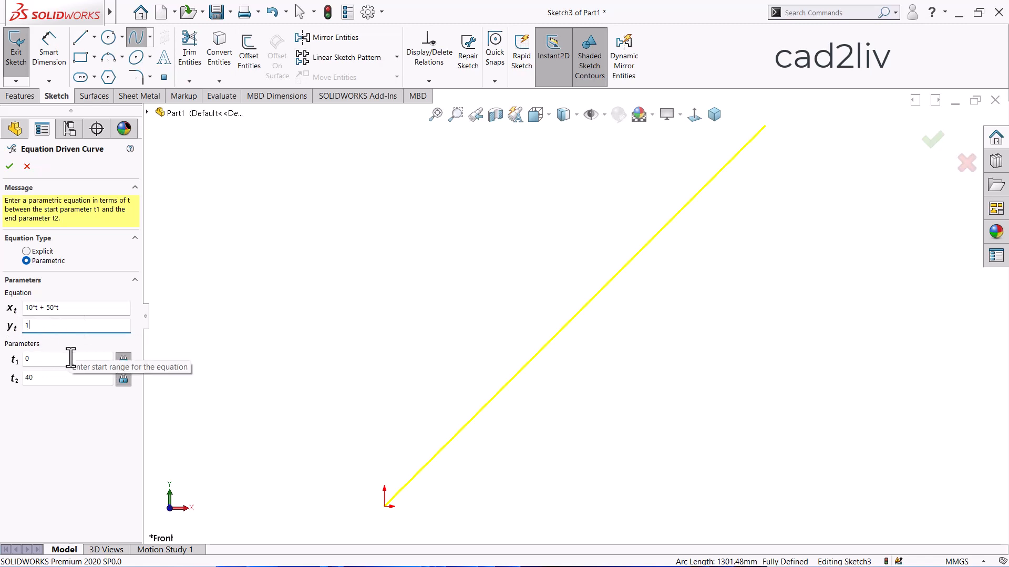
pyautogui.write('*sin')
pyautogui.write('()')
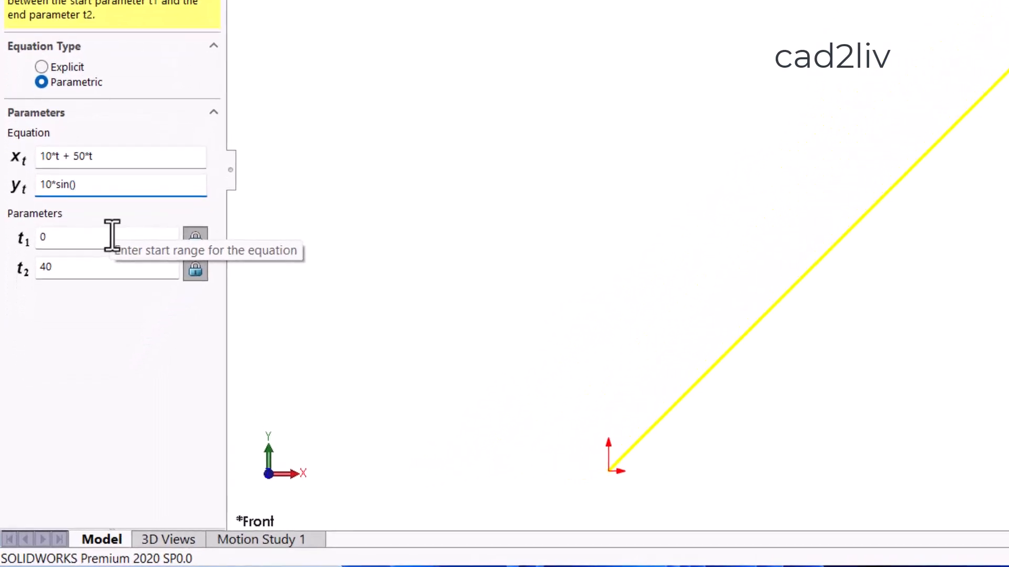
pyautogui.write('t')
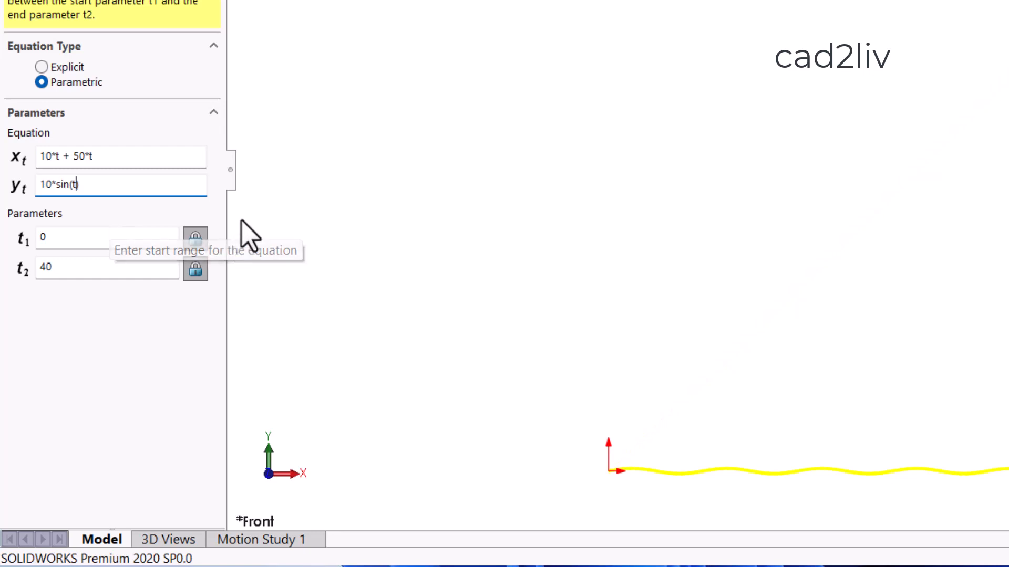
pyautogui.scroll(3, 268, 196)
pyautogui.scroll(-3, 893, 376)
pyautogui.scroll(-4, 656, 279)
pyautogui.scroll(-4, 582, 294)
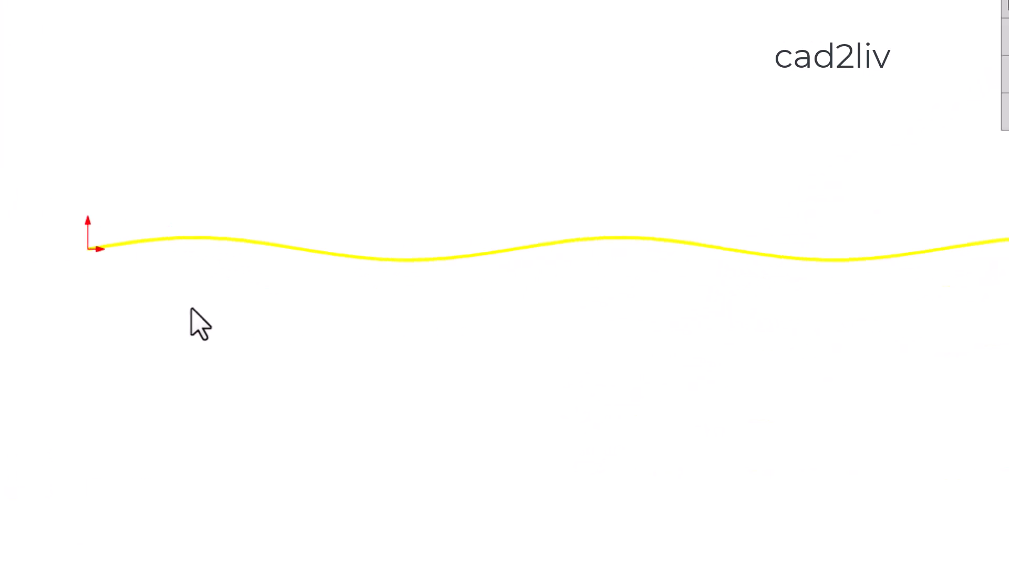
pyautogui.scroll(6, 583, 289)
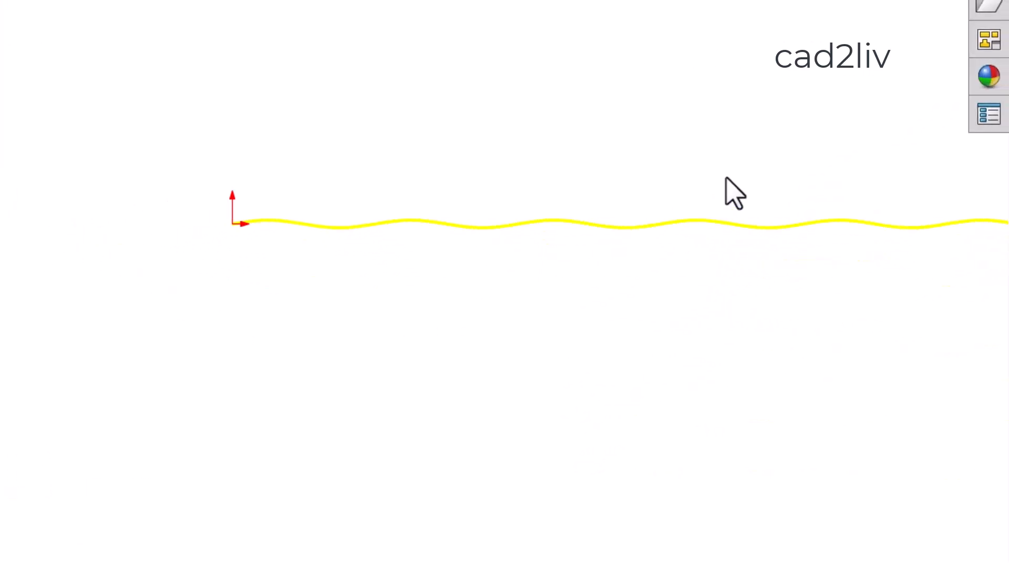
pyautogui.scroll(-2, 725, 178)
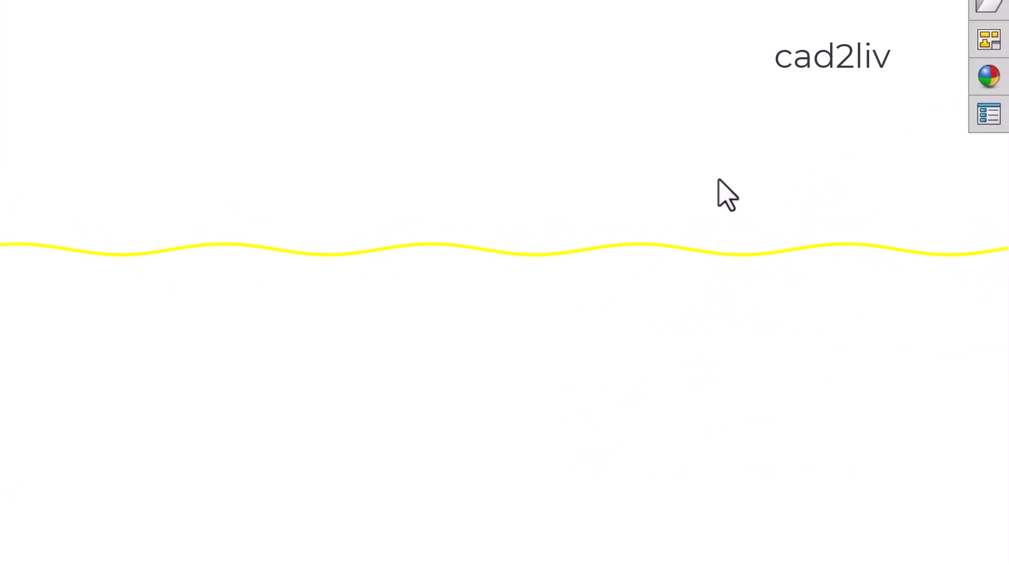
pyautogui.scroll(5, 15, 2)
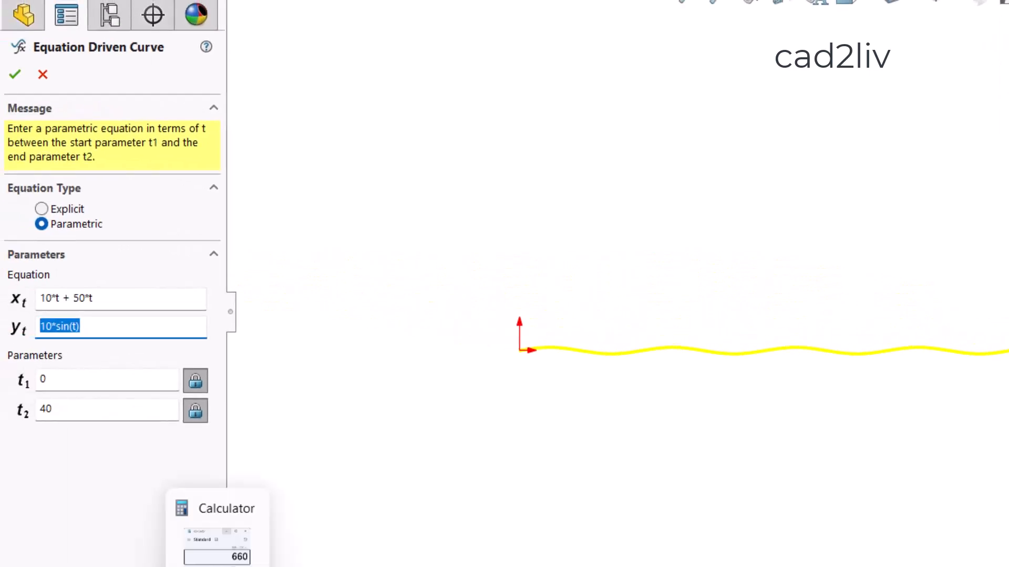
# Copy the expression (16*t)^(1/2) from the notes in Notepad, use it as the parametric y equation, and examine the preview
pyautogui.press('super')
pyautogui.click(335, 566)
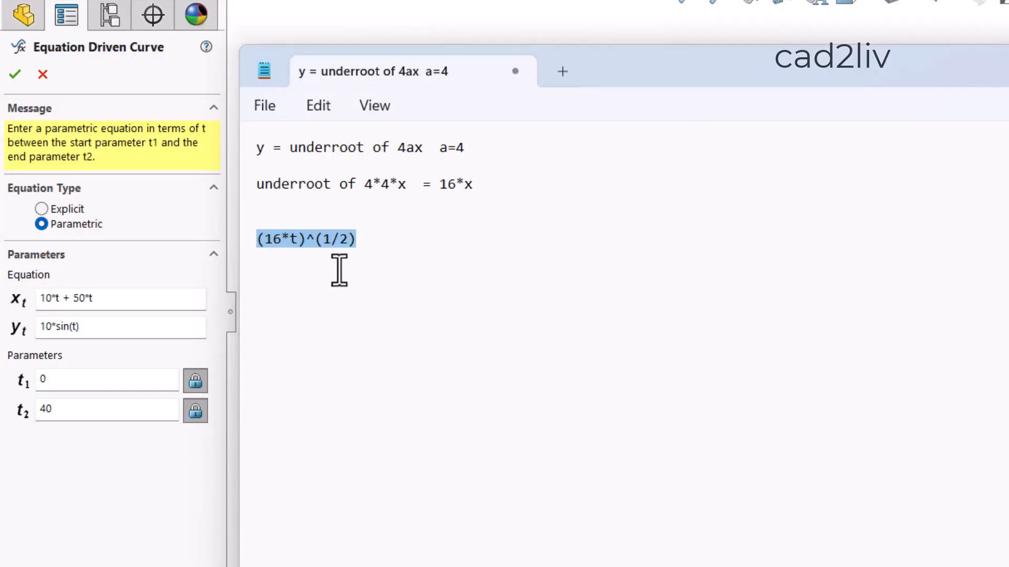
pyautogui.moveTo(99, 329); pyautogui.dragTo(38, 328)
pyautogui.write('(16*t)^(1/2)')
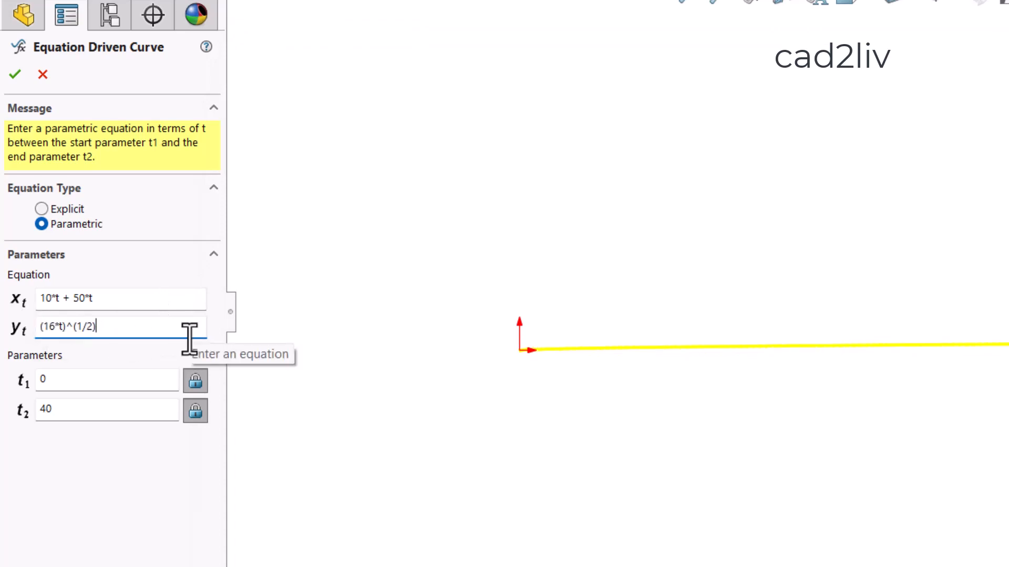
pyautogui.scroll(-4, 543, 360)
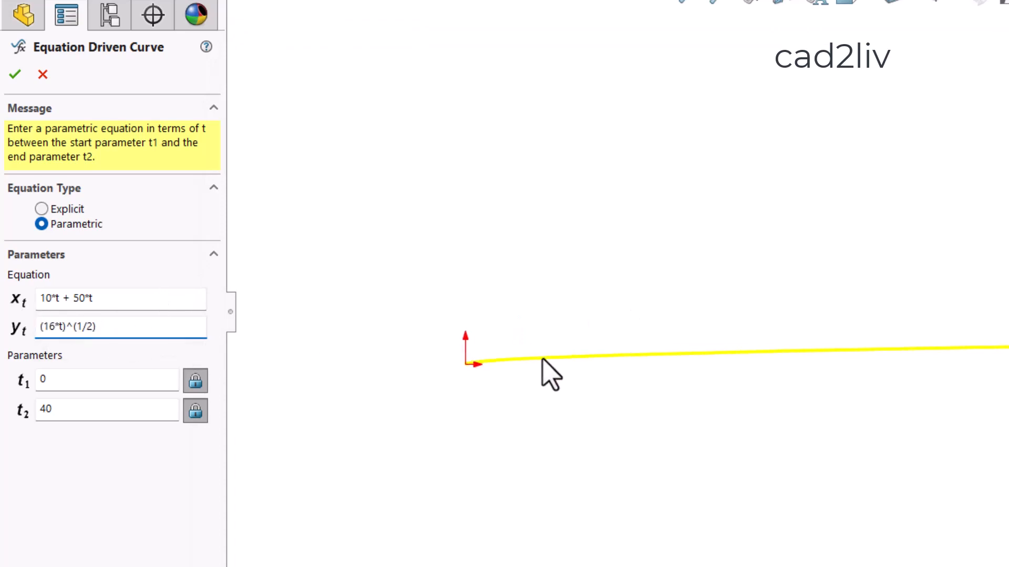
pyautogui.scroll(-6, 540, 364)
pyautogui.scroll(-3, 586, 308)
pyautogui.scroll(-5, 586, 315)
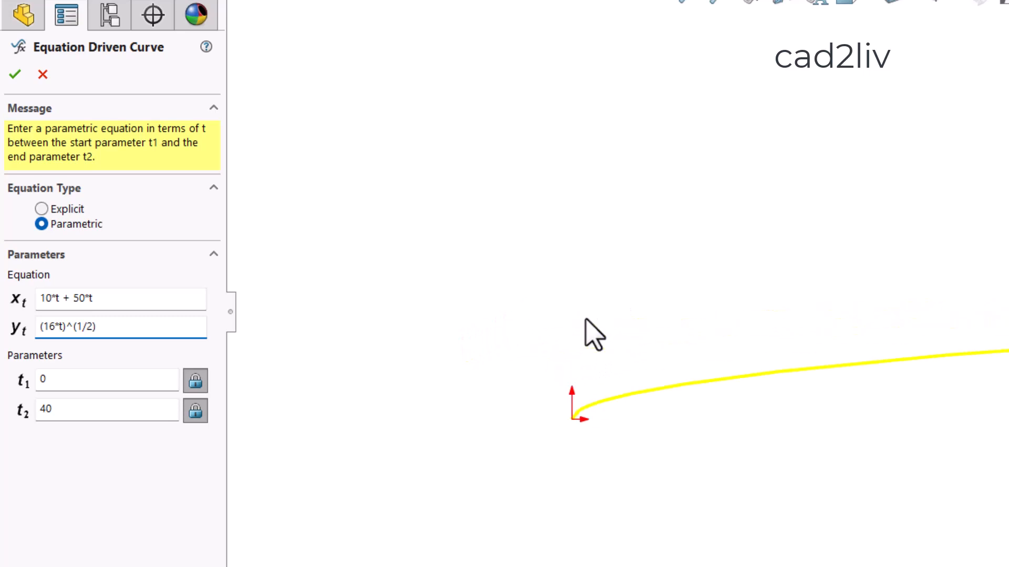
pyautogui.scroll(1, 585, 319)
# Change the parametric x equation to 10*t and examine the whole square-root curve preview
pyautogui.click(86, 298)
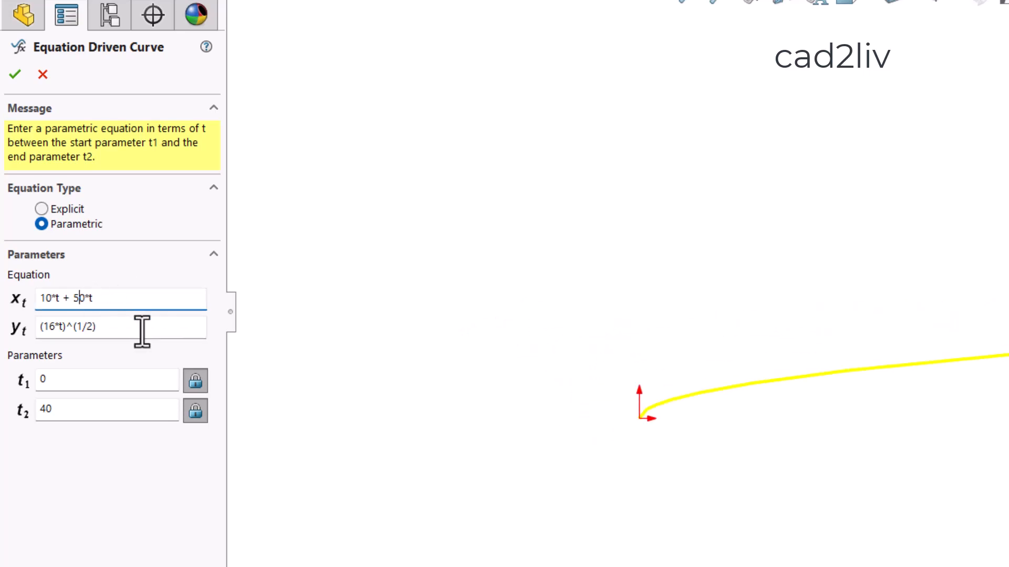
pyautogui.write('0')
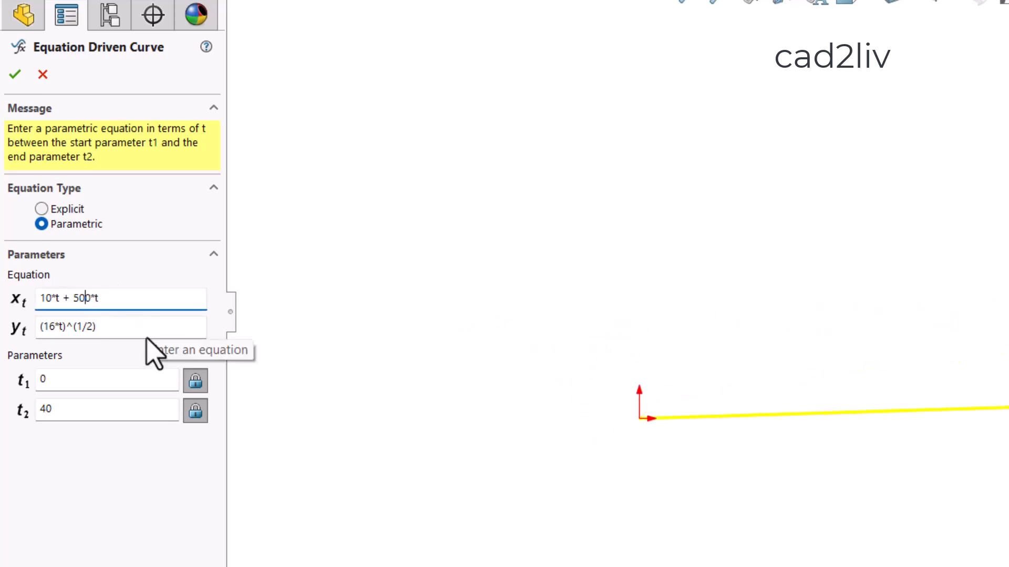
pyautogui.press('BackSpace')
pyautogui.press('BackSpace')
pyautogui.press('Delete')
pyautogui.press('Delete')
pyautogui.press('Delete')
pyautogui.press('BackSpace')
pyautogui.press('BackSpace')
pyautogui.scroll(4, 556, 256)
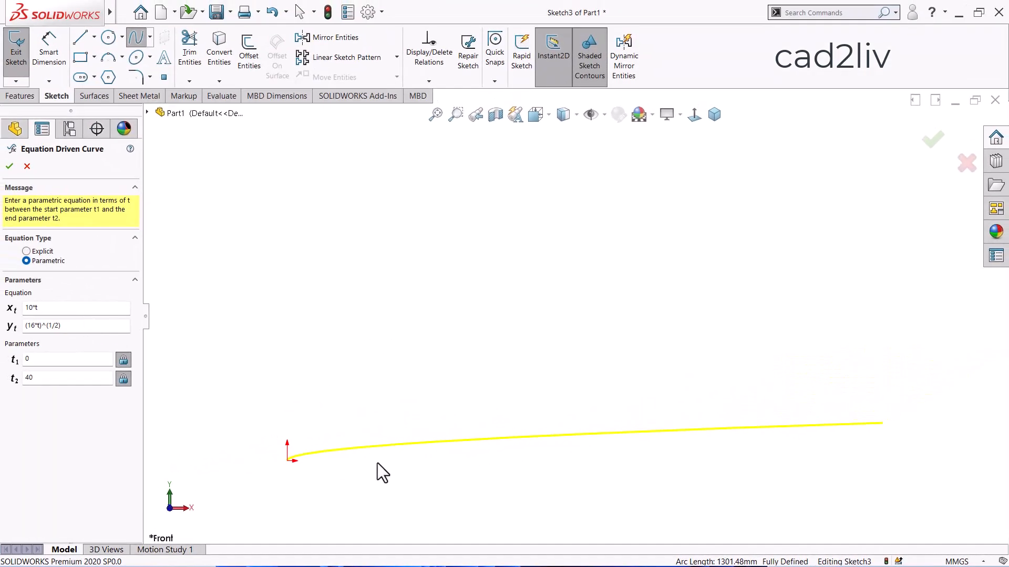
pyautogui.scroll(-2, 378, 463)
pyautogui.scroll(5, 273, 365)
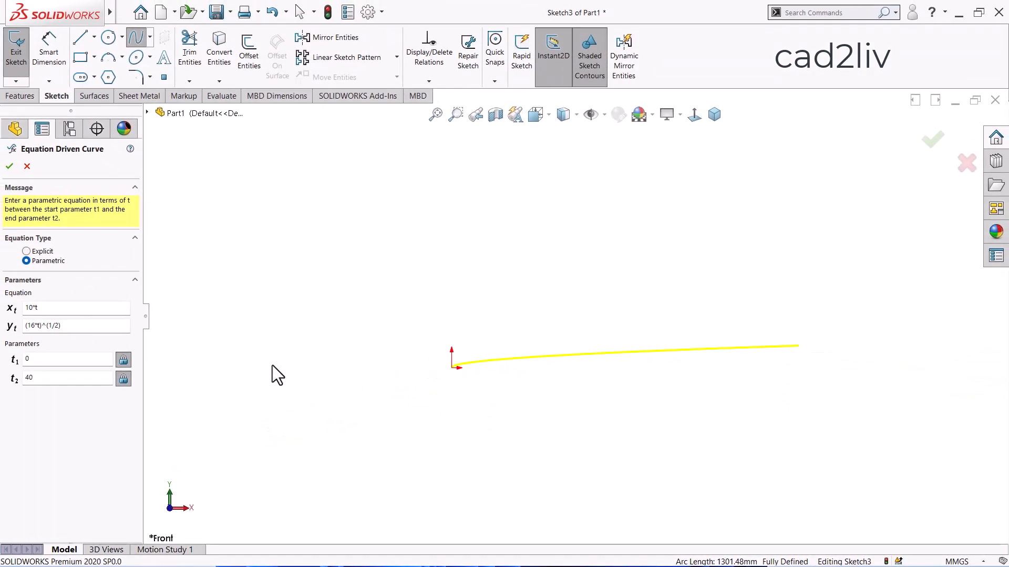
pyautogui.scroll(-2, 648, 327)
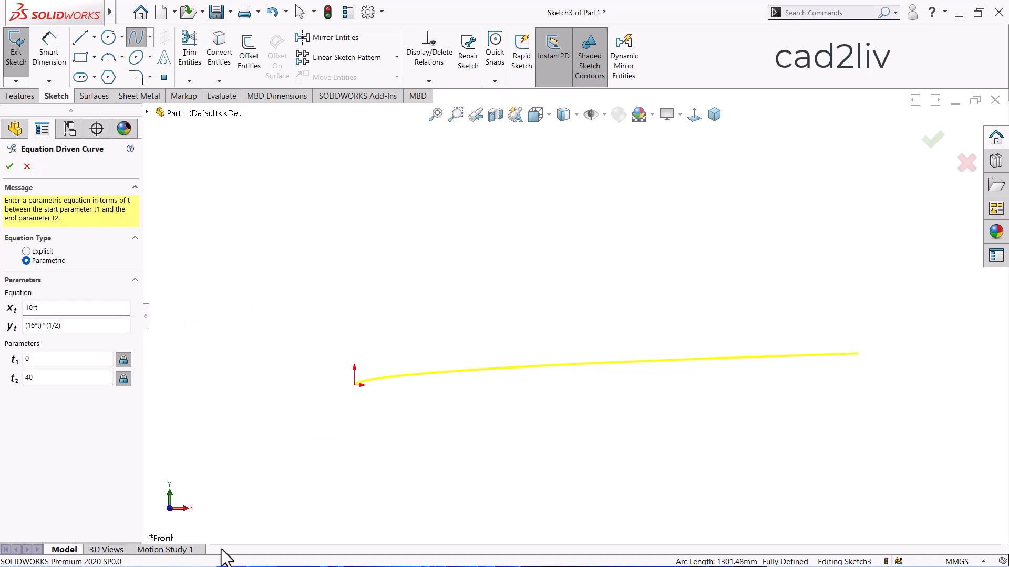
# Open a new Notepad note and write the heading "equation driven curve" with a blank line below it
pyautogui.press('super')
pyautogui.write('notes')
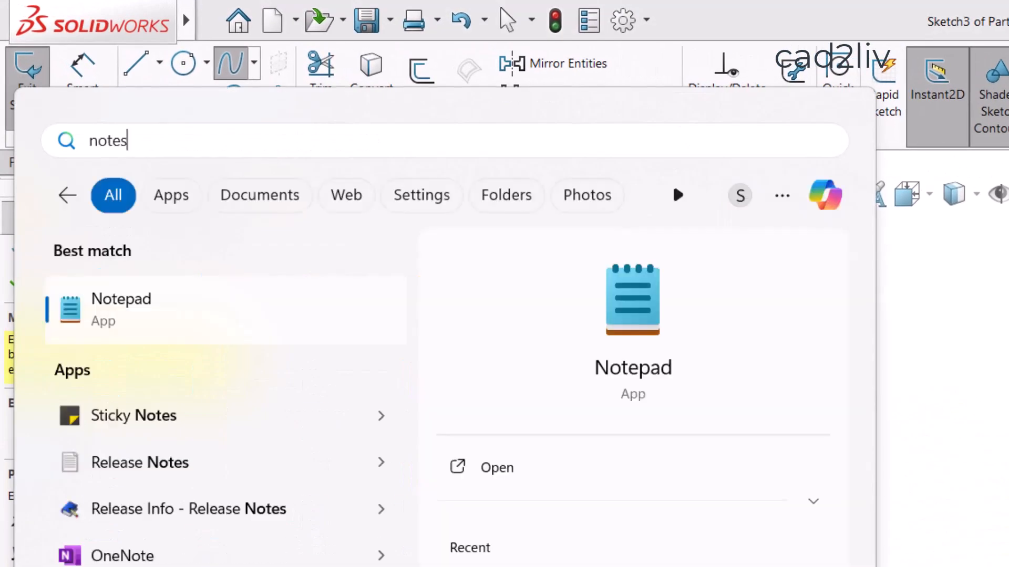
pyautogui.press('Return')
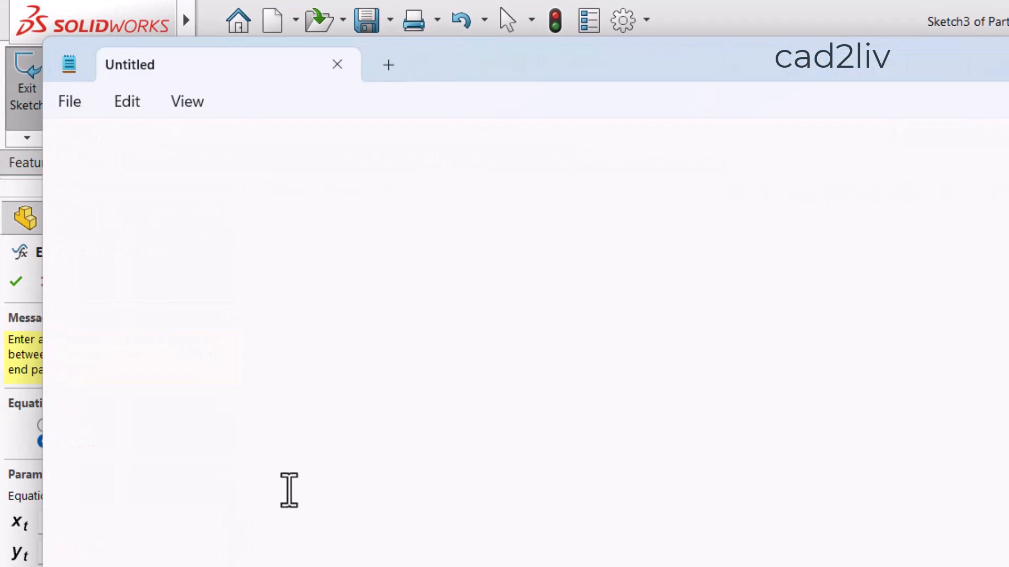
pyautogui.write('equ')
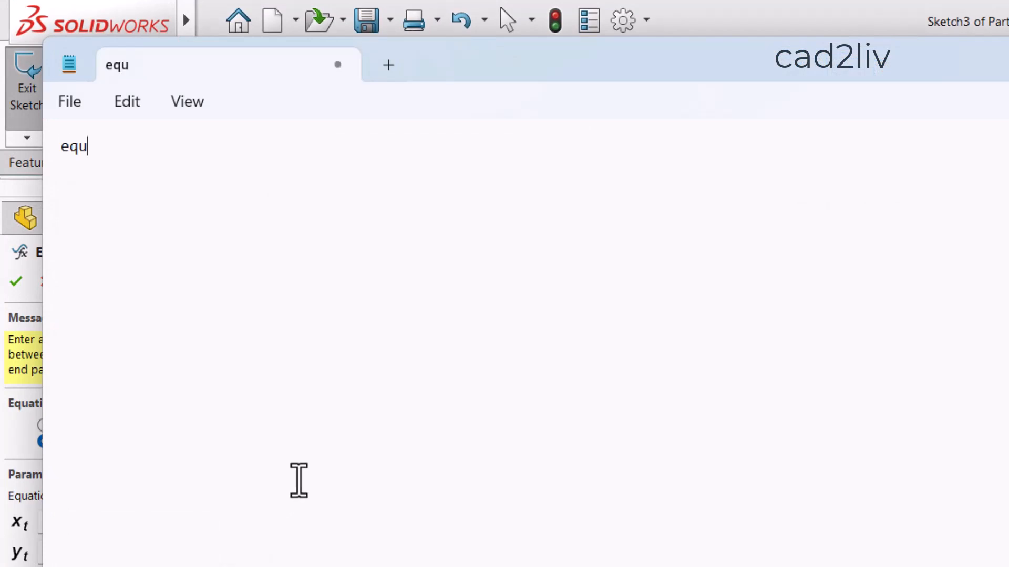
pyautogui.write('ation driven curve')
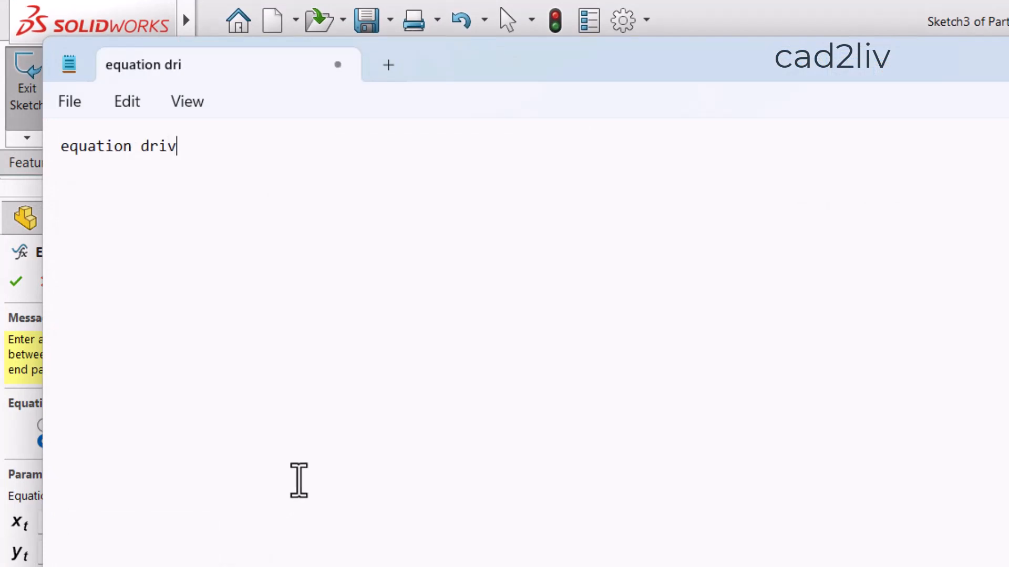
pyautogui.press('Return')
pyautogui.press('Return')
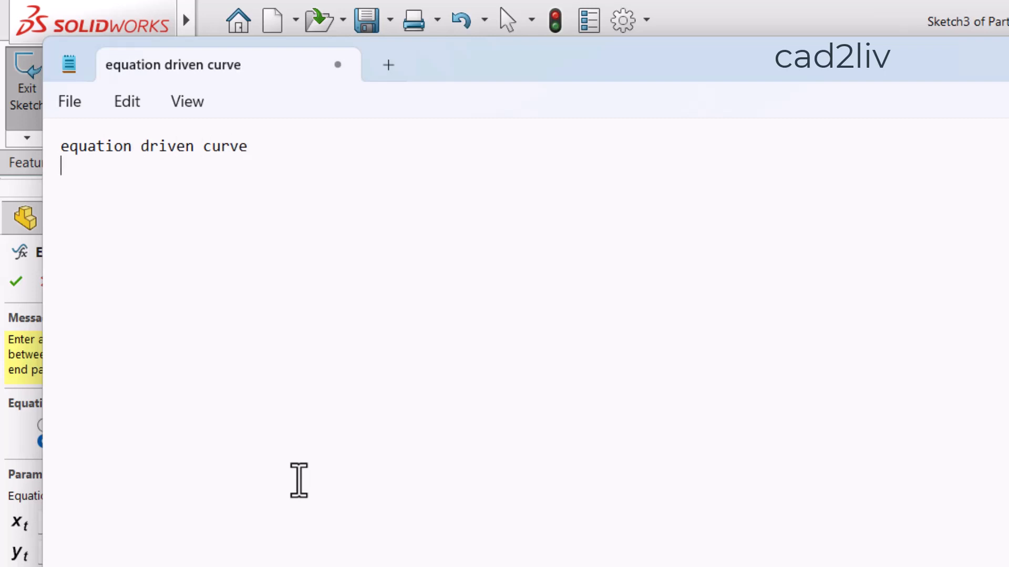
# List "operators", "explicit x" with the example y=10x, and "parametric t" under the heading
pyautogui.write('operators')
pyautogui.press('Return')
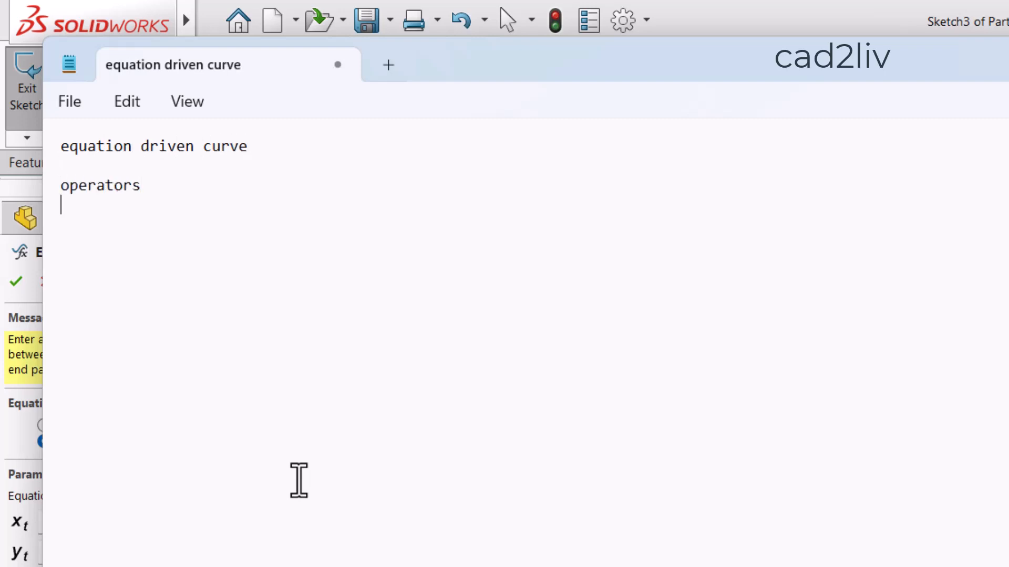
pyautogui.write('explicit')
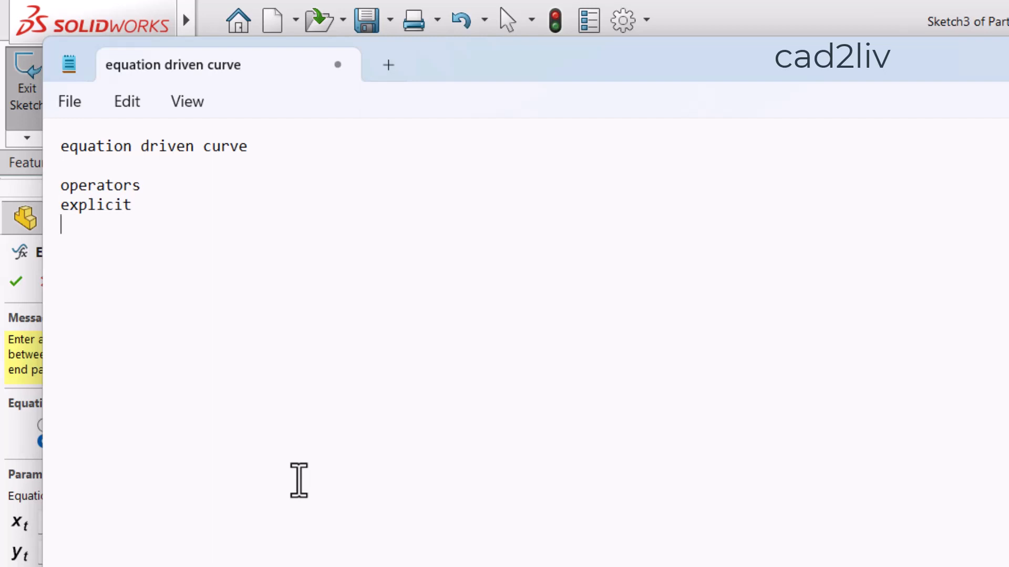
pyautogui.moveTo(490, 68); pyautogui.dragTo(563, 81)
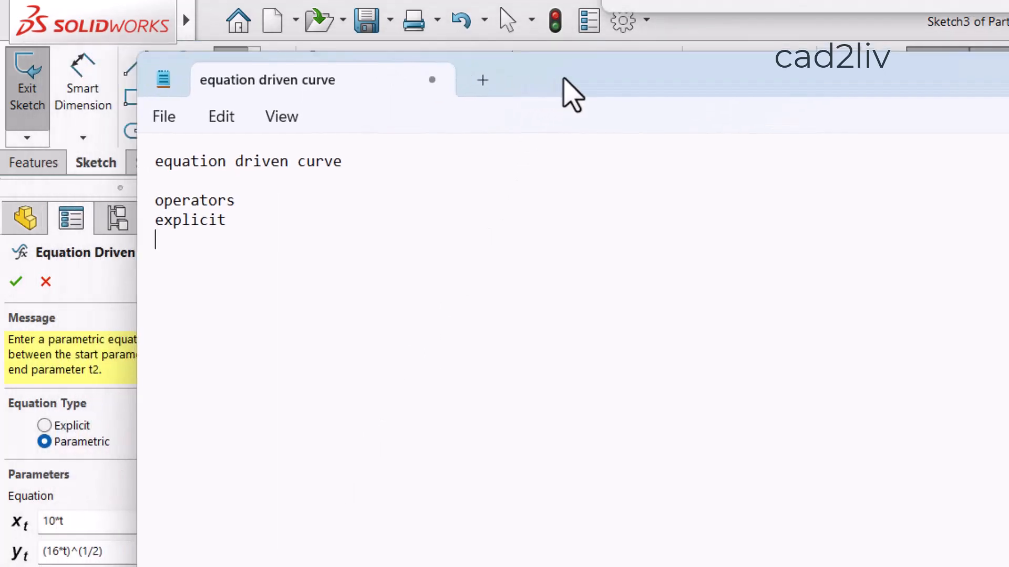
pyautogui.press('Return')
pyautogui.write('parame')
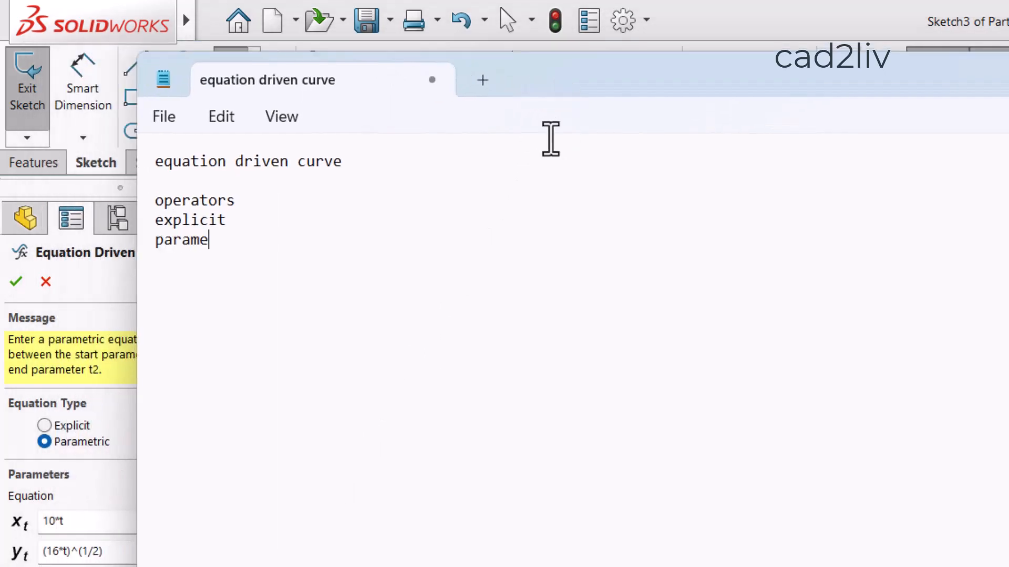
pyautogui.write('tric t')
pyautogui.click(263, 225)
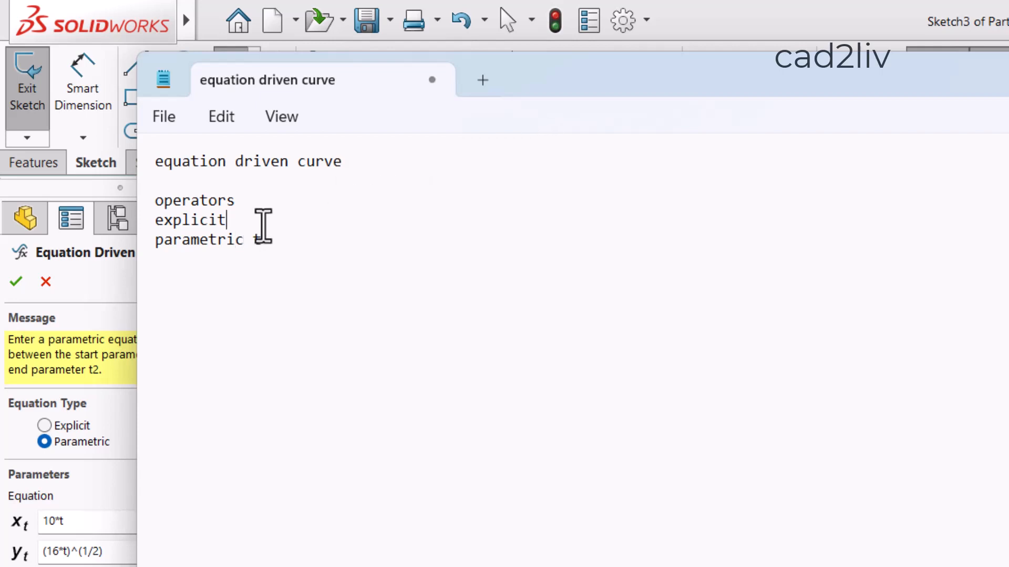
pyautogui.write('x')
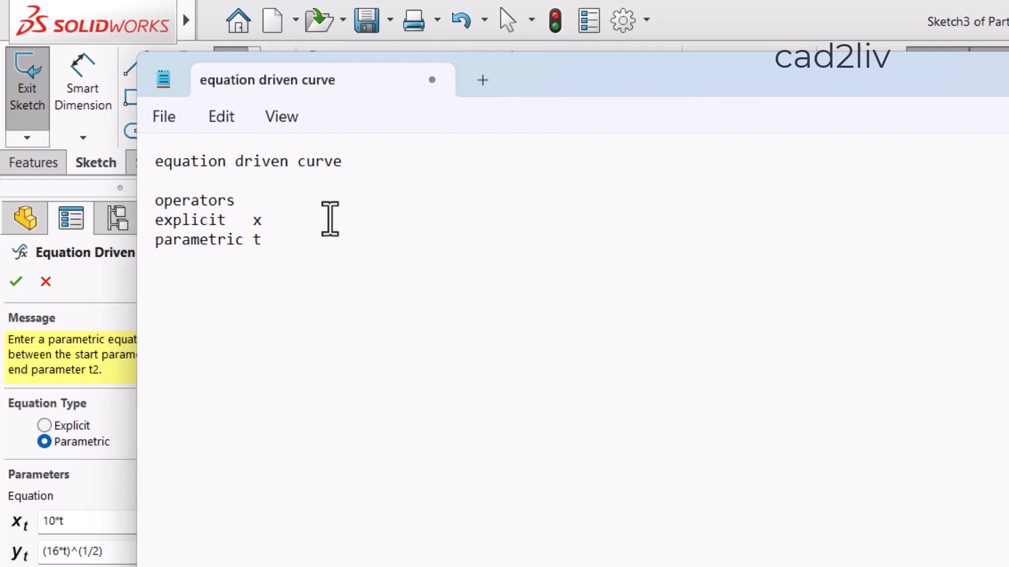
pyautogui.write('     y=10x')
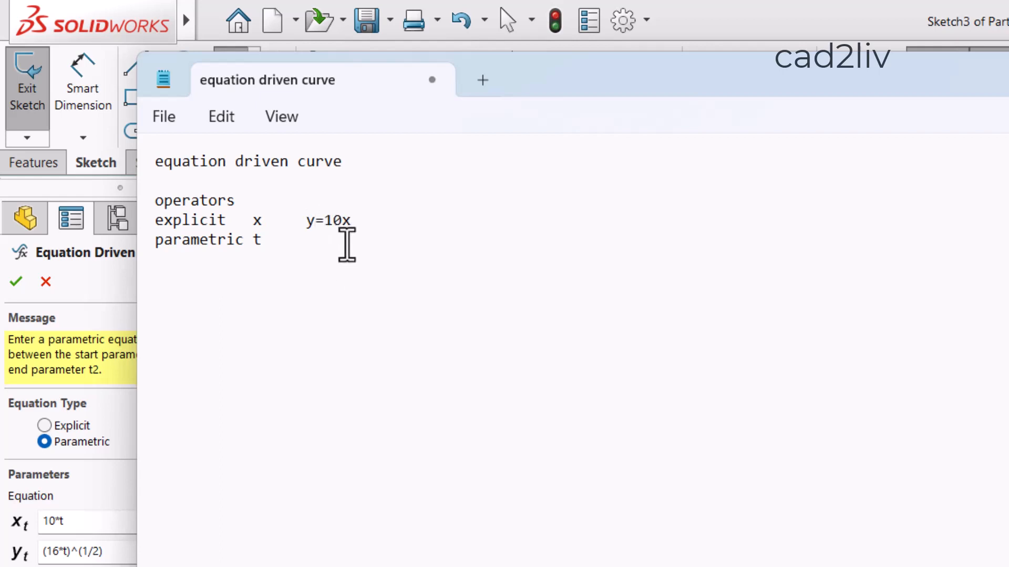
# Add the example equations x= 10t and y=20t beside and below the parametric entry
pyautogui.click(347, 242)
pyautogui.write('x=  10t')
pyautogui.press('Return')
pyautogui.press('Tab')
pyautogui.press('Tab')
pyautogui.write('y=')
pyautogui.write('2')
pyautogui.write('*t')
# Add the lines "parabola" and "trignometric fntcn sin(t)" below the example equations, leaving blank lines between
pyautogui.press('Return')
pyautogui.press('Return')
pyautogui.press('Return')
pyautogui.write('p')
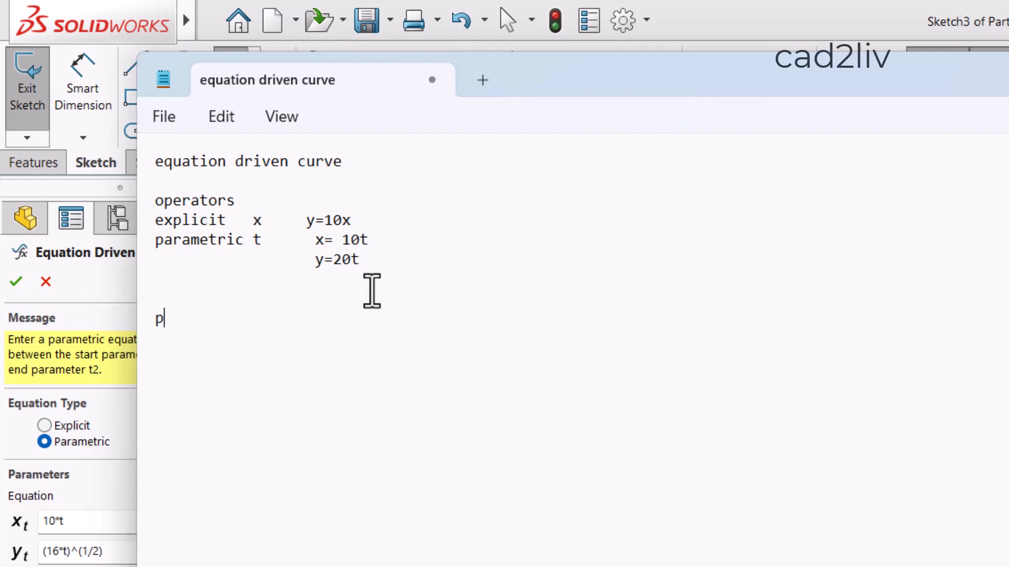
pyautogui.write('arabola')
pyautogui.press('Return')
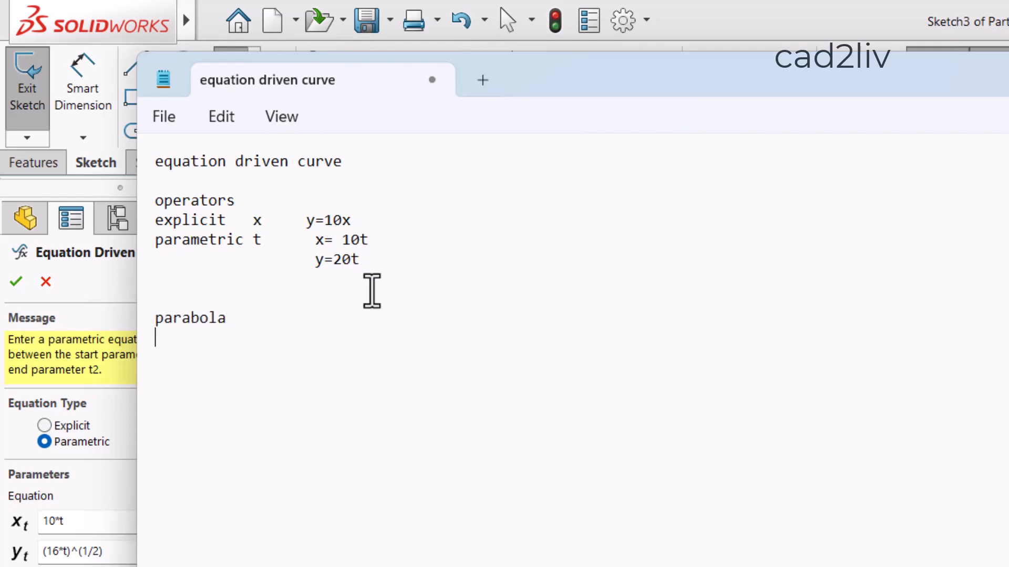
pyautogui.write('trignomet')
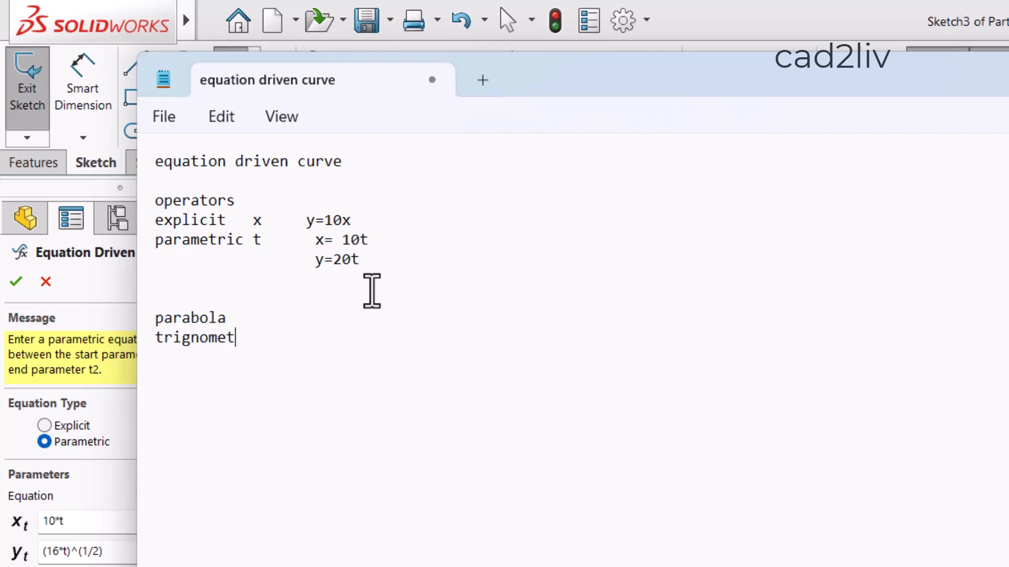
pyautogui.write('ric fntcn ')
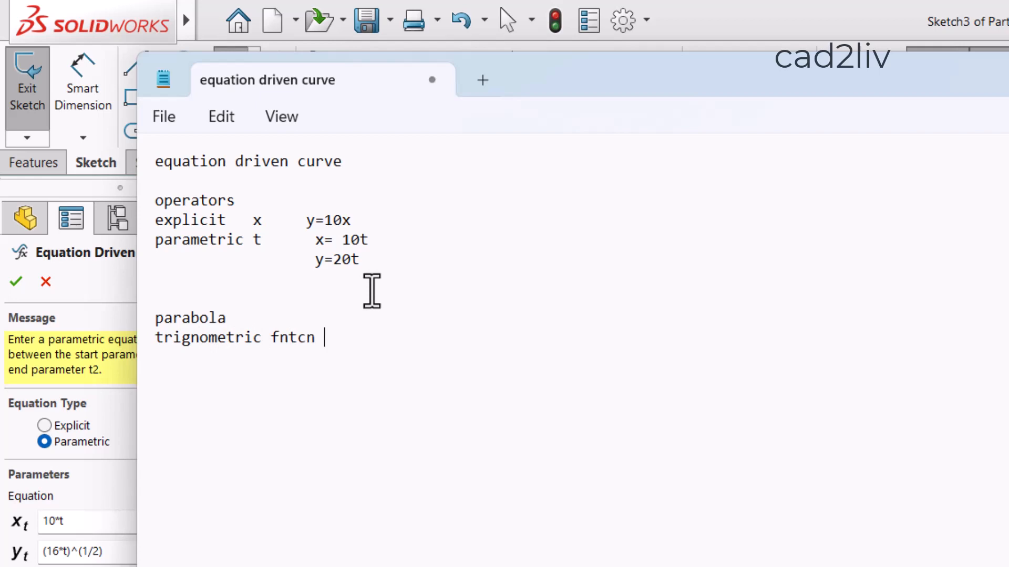
pyautogui.write('sin')
pyautogui.write('(t)')
pyautogui.press('Left')
pyautogui.write('t')
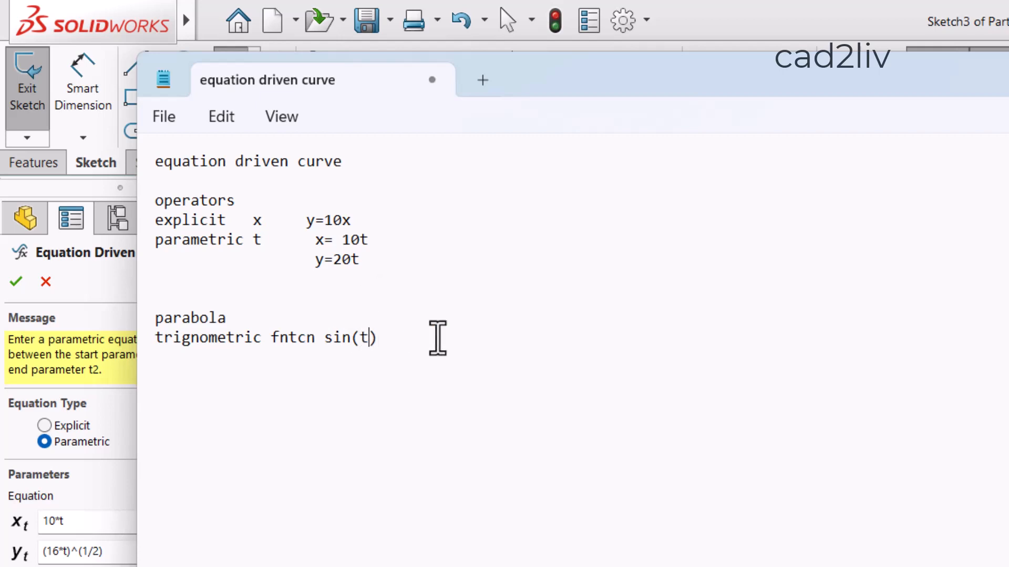
pyautogui.click(437, 337)
pyautogui.press('Return')
# Switch back to SOLIDWORKS, leave the Equation Driven Curve command, and show the available spline types
pyautogui.hotkey('alt', 'Tab')
pyautogui.press('Return')
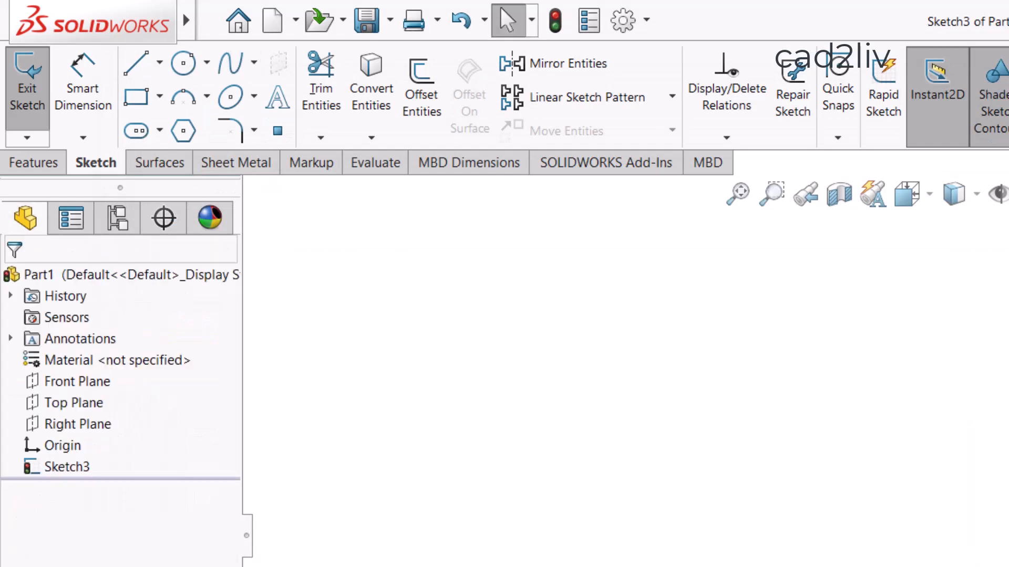
pyautogui.click(149, 37)
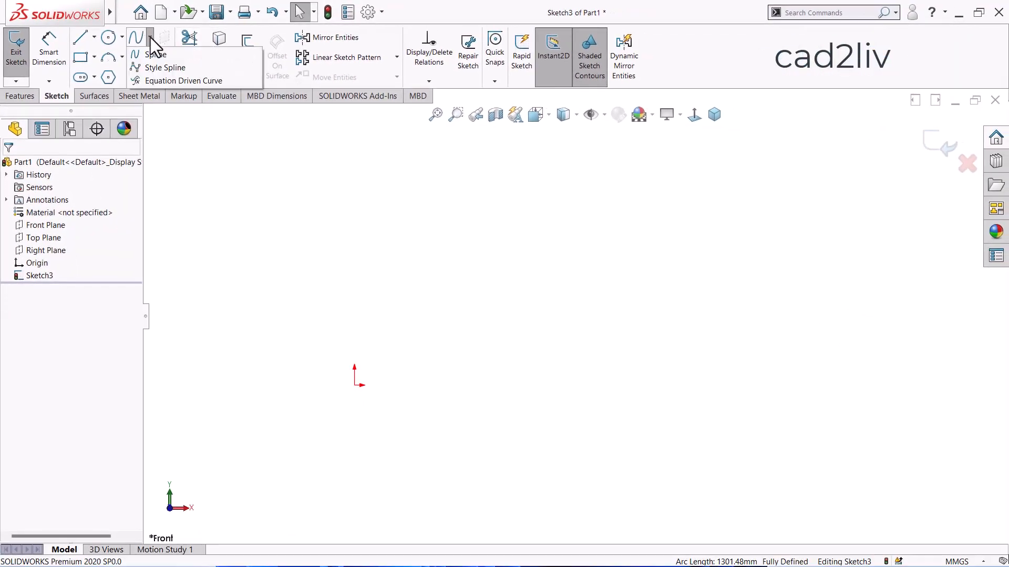